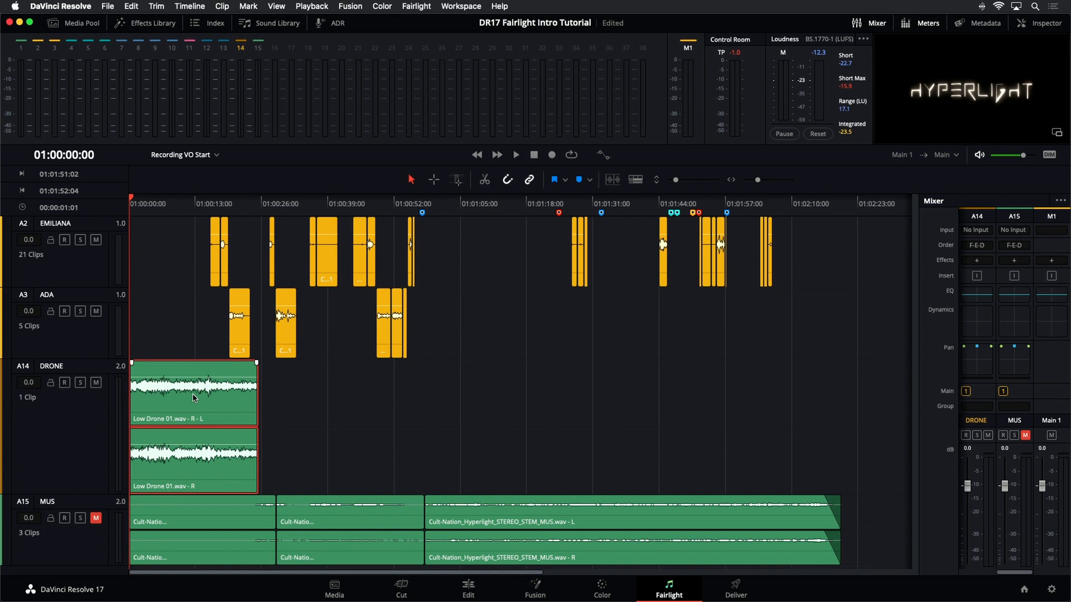
# Step: Duplicate the Low Drone 01.wav clip on the DRONE track and try overlapping the copy with the original's end
pyautogui.moveTo(194, 397); pyautogui.dragTo(301, 411)
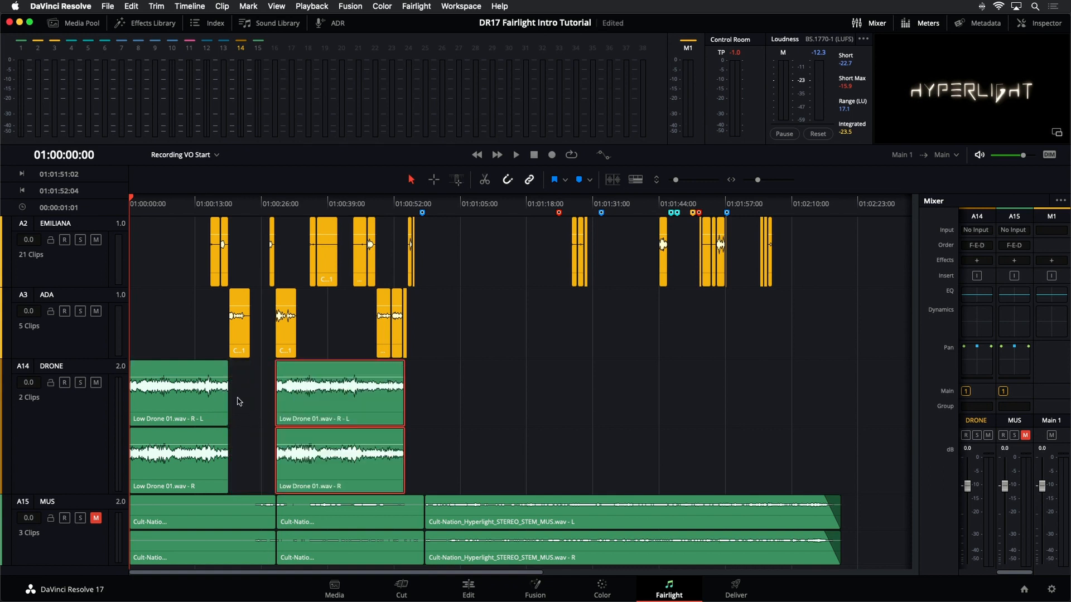
pyautogui.moveTo(226, 404); pyautogui.dragTo(257, 405)
pyautogui.moveTo(321, 408); pyautogui.dragTo(243, 407)
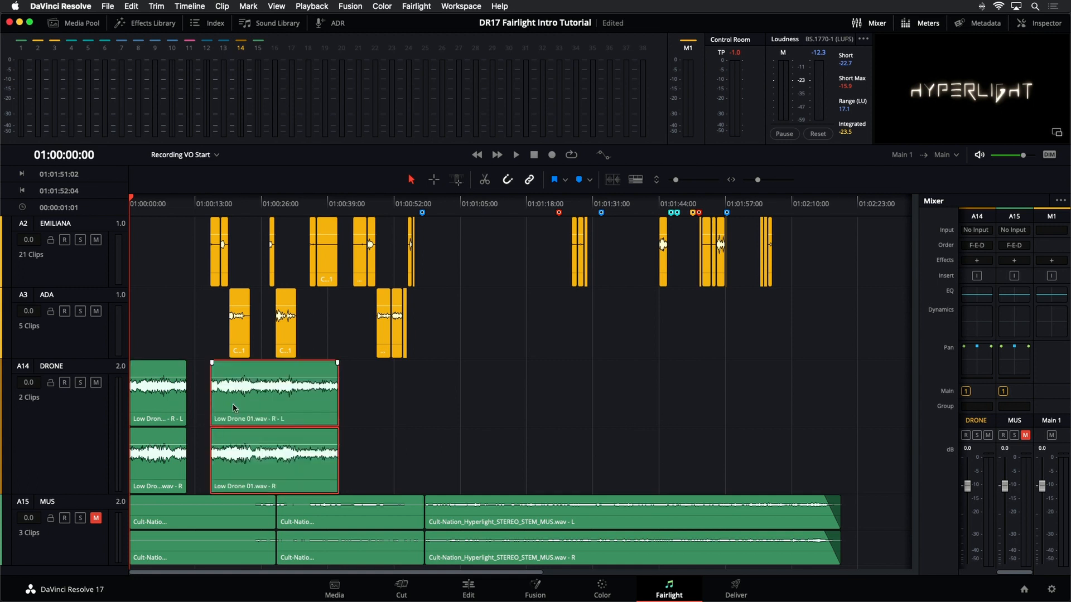
# Step: Save the project and turn on Layered Audio Editing
pyautogui.press('super+s')
pyautogui.click(199, 8)
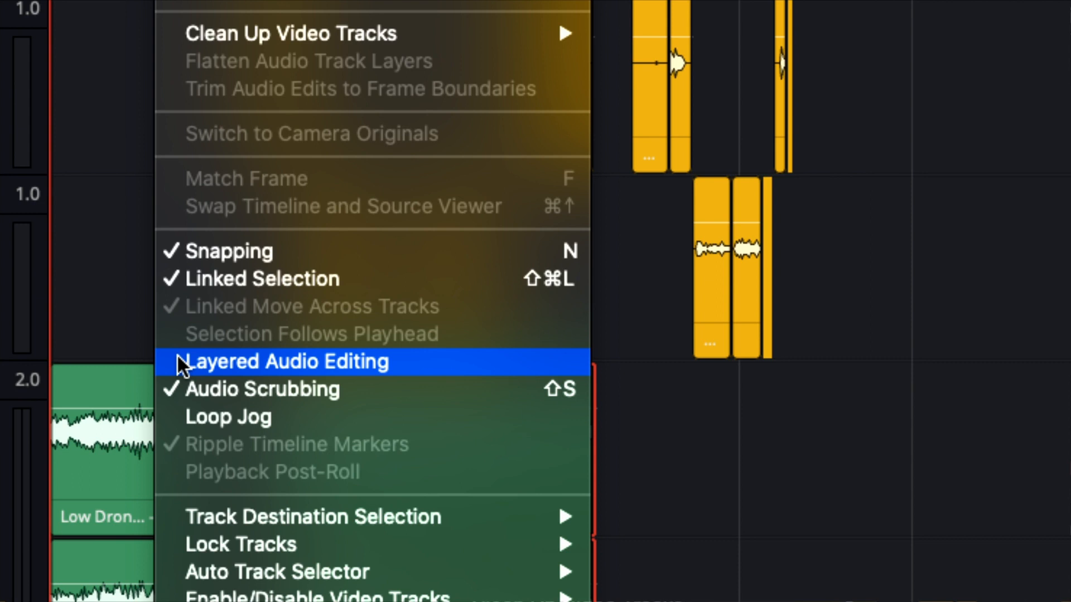
pyautogui.click(176, 358)
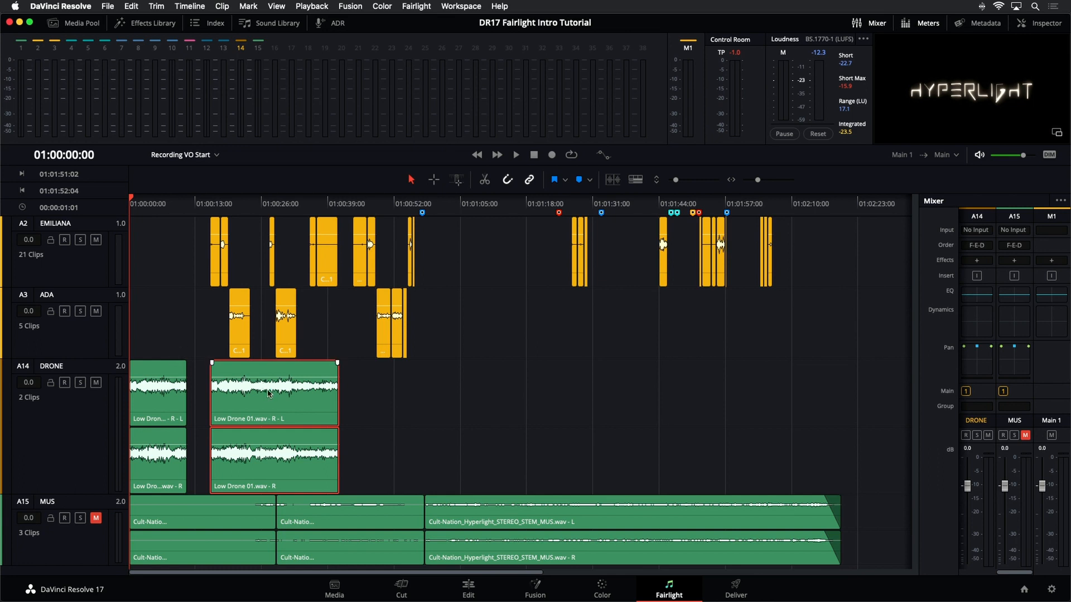
# Step: Move the duplicate drone clip clear of the original and extend the original's end back to its full length
pyautogui.moveTo(267, 391); pyautogui.dragTo(409, 393)
pyautogui.moveTo(183, 409); pyautogui.dragTo(258, 409)
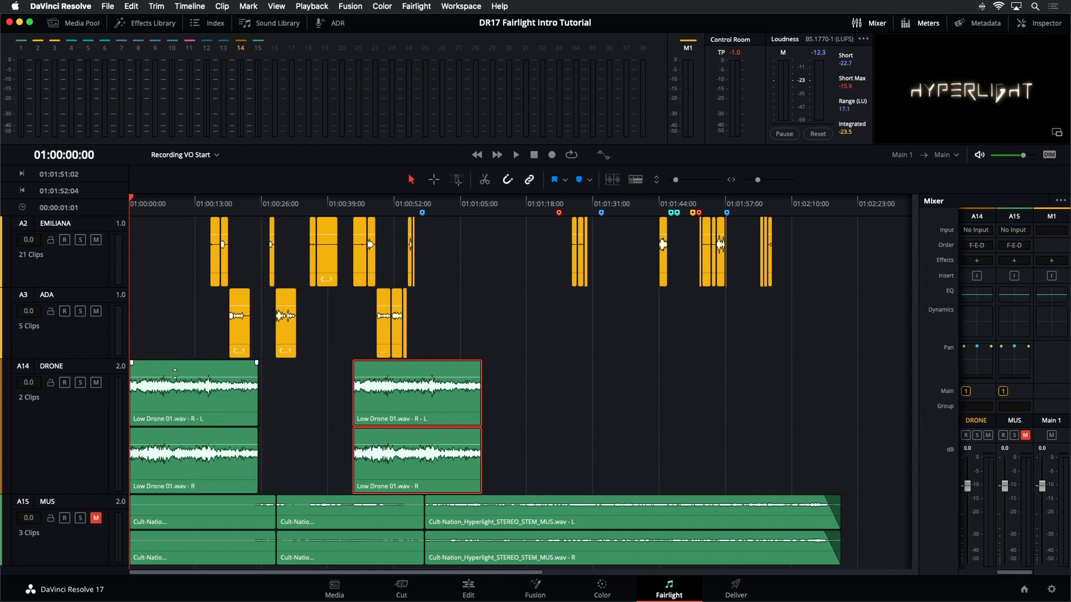
# Step: Add a short fade-in to the start of both drone clips
pyautogui.moveTo(132, 362); pyautogui.dragTo(145, 362)
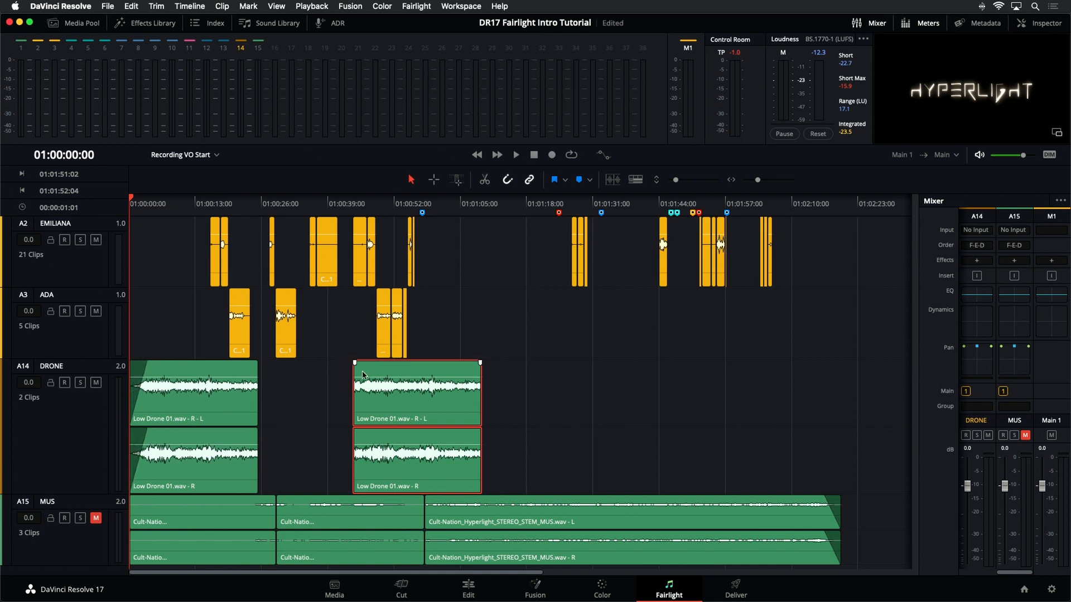
pyautogui.moveTo(355, 363); pyautogui.dragTo(370, 364)
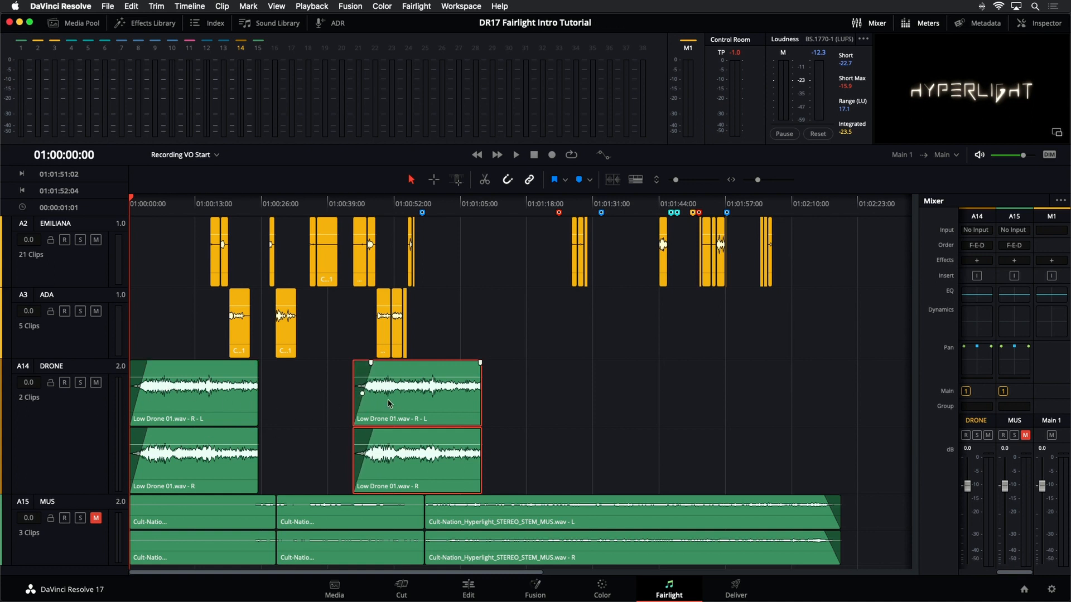
# Step: Move the duplicate drone clip so it overlaps the end of the original, and remove the duplicate's fade-in
pyautogui.moveTo(389, 404); pyautogui.dragTo(278, 410)
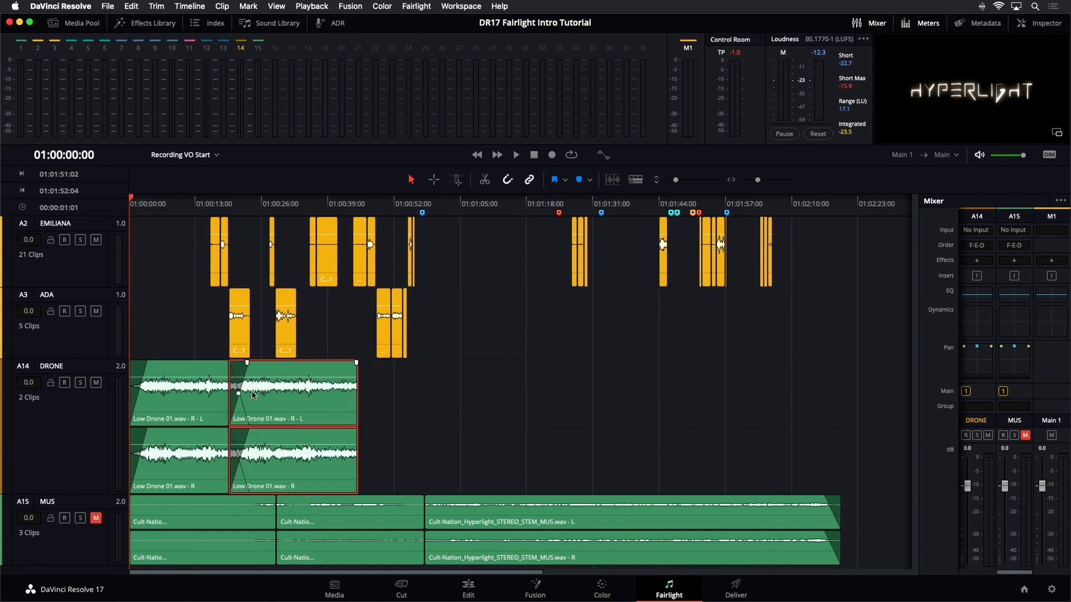
pyautogui.moveTo(252, 394)
pyautogui.mouseDown()
pyautogui.moveTo(333, 394)
pyautogui.moveTo(274, 398)
pyautogui.mouseUp()
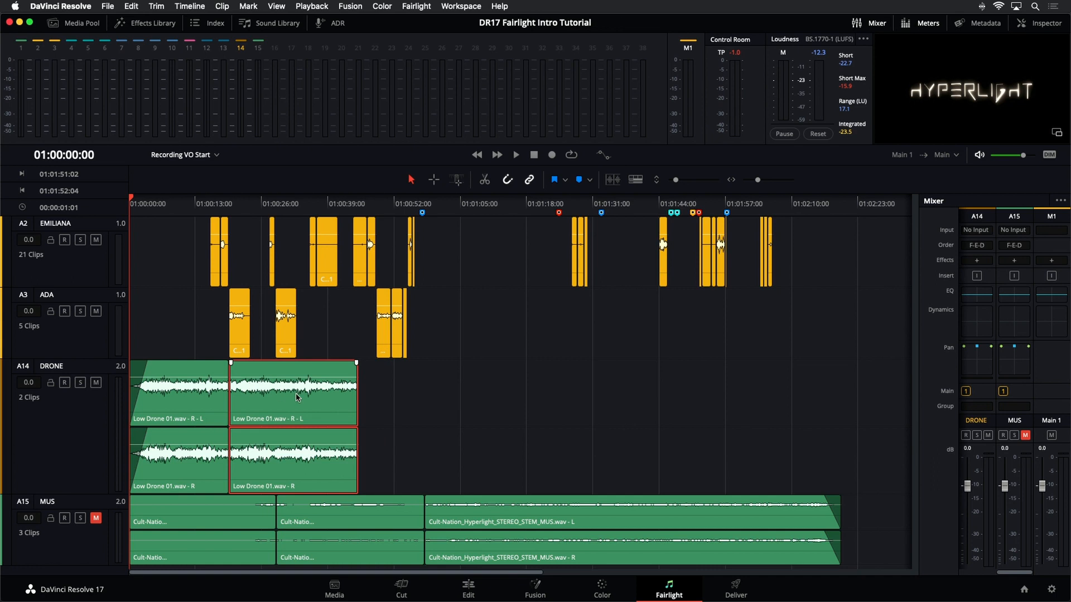
# Step: Test the drone clips' overlap by shifting the second clip earlier and back, and give it a fade-in of about 4 seconds as a crossfade
pyautogui.click(89, 429)
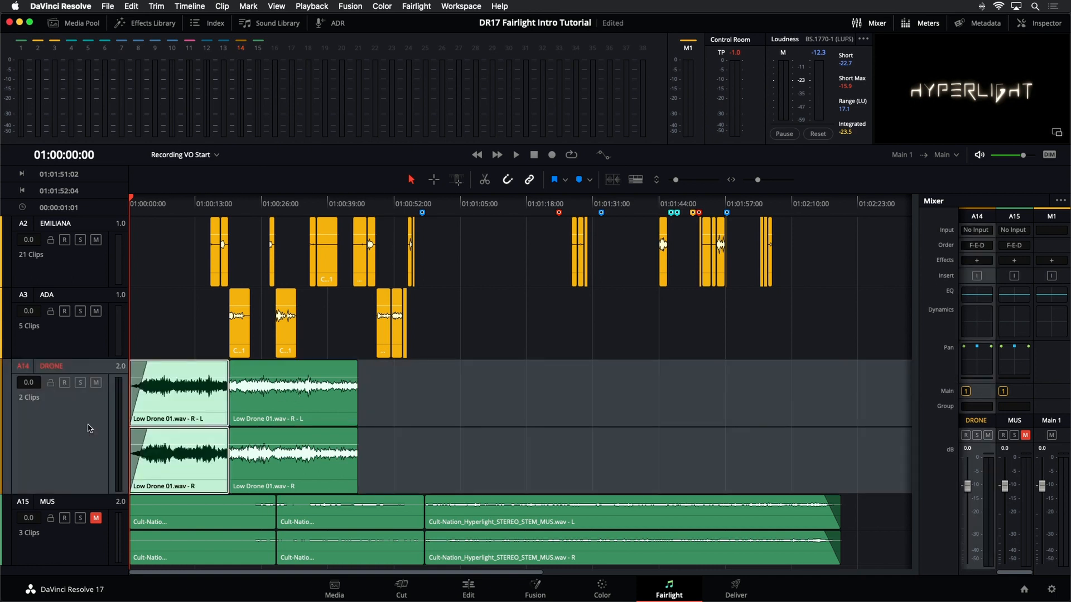
pyautogui.scroll(2, 90, 429)
pyautogui.scroll(-4, 89, 428)
pyautogui.scroll(3, 85, 427)
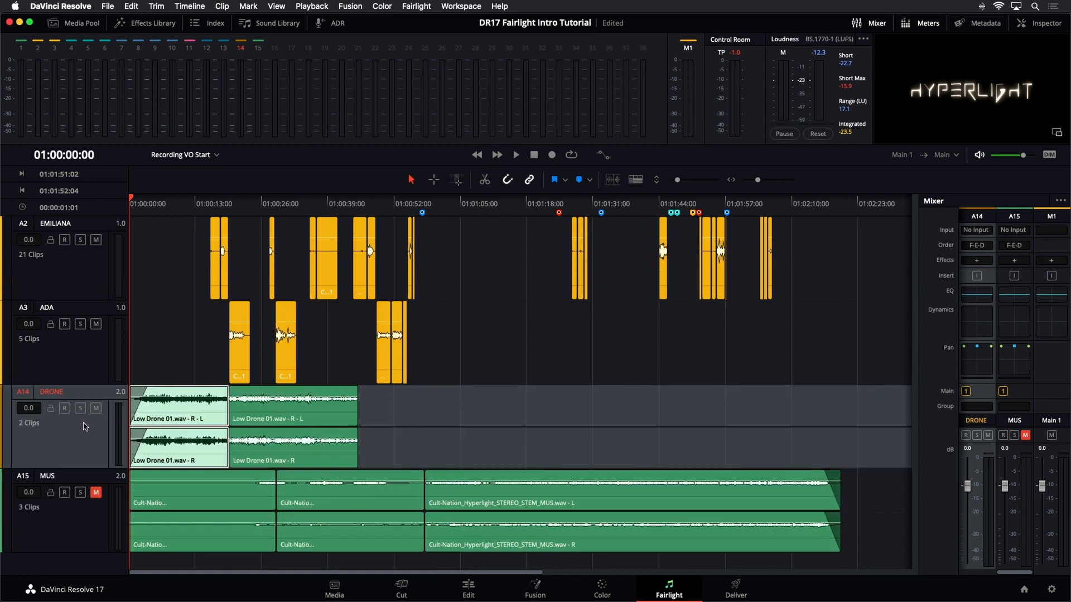
pyautogui.scroll(4, 86, 426)
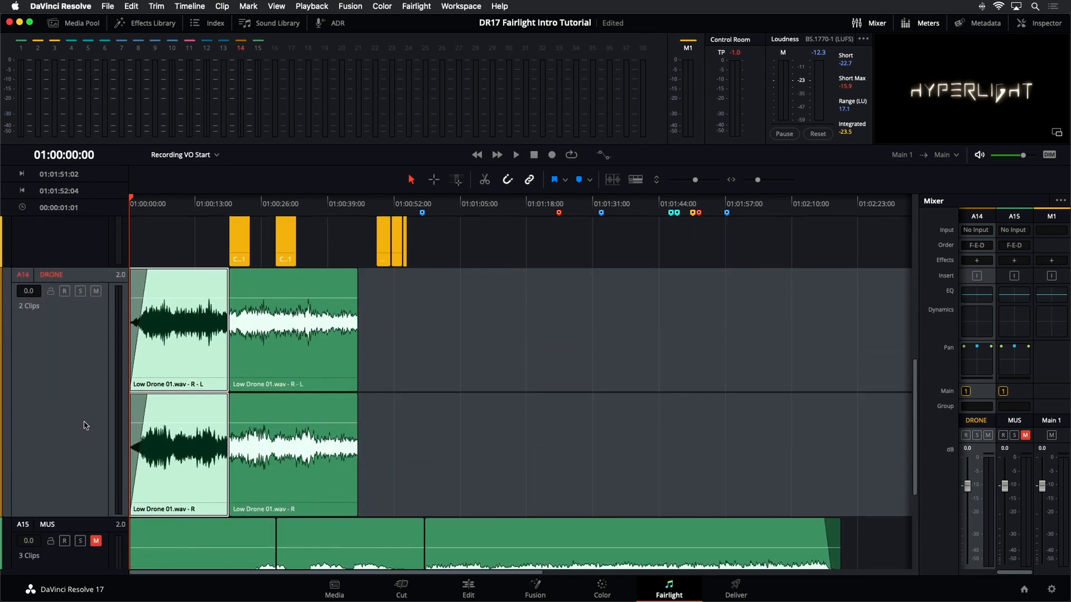
pyautogui.scroll(2, 86, 425)
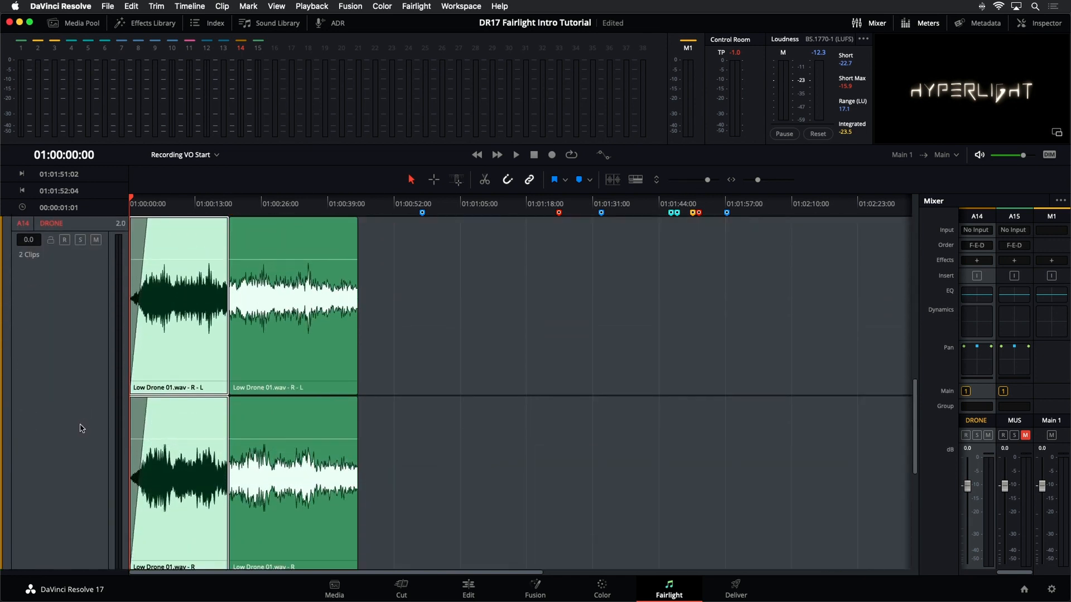
pyautogui.scroll(-1, 82, 428)
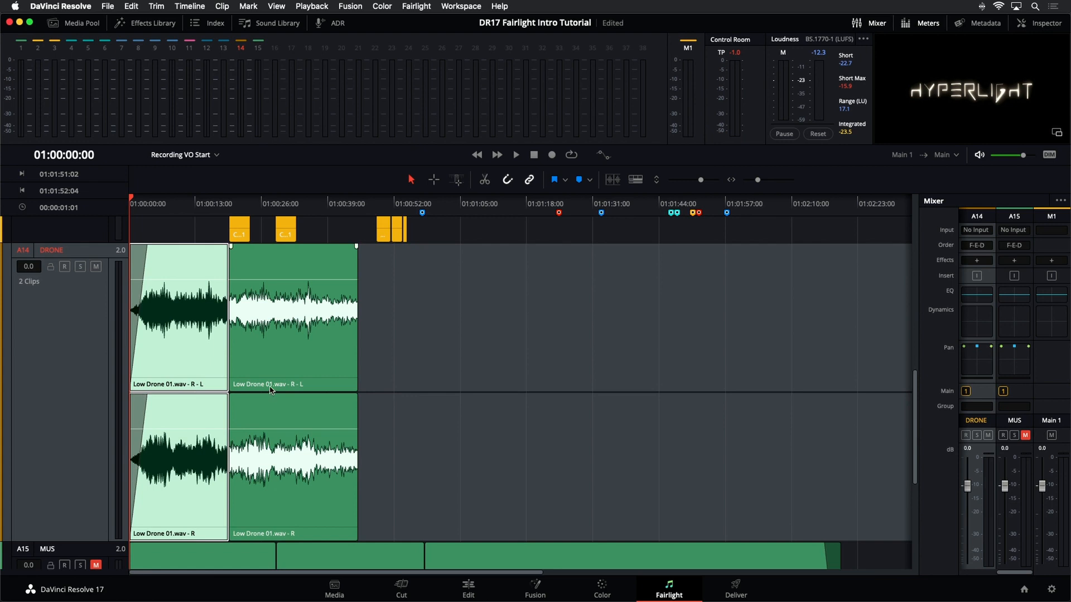
pyautogui.scroll(3, 258, 256)
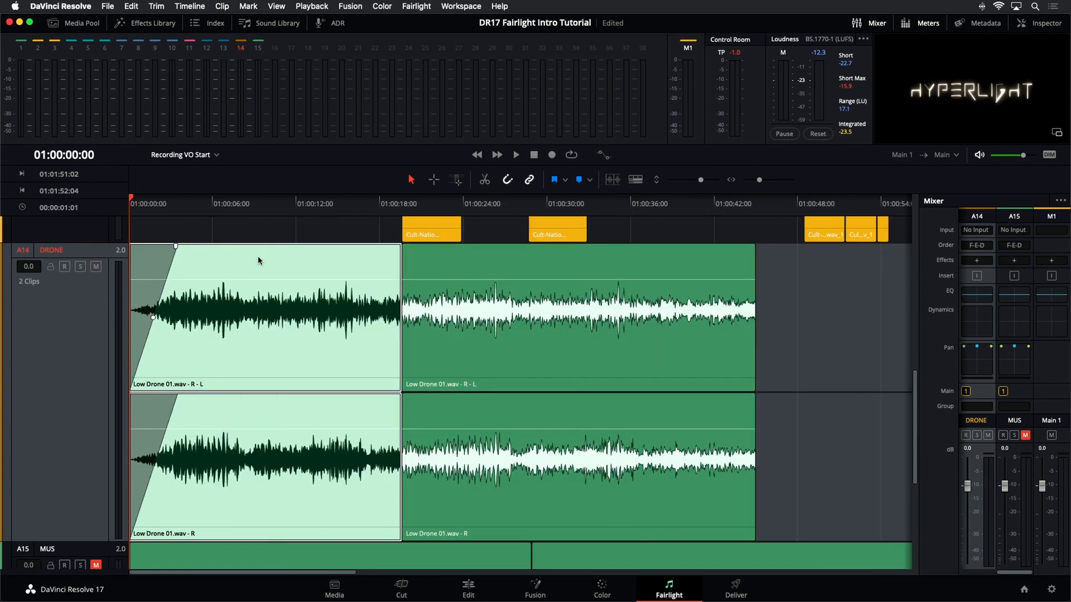
pyautogui.moveTo(494, 342); pyautogui.dragTo(466, 348)
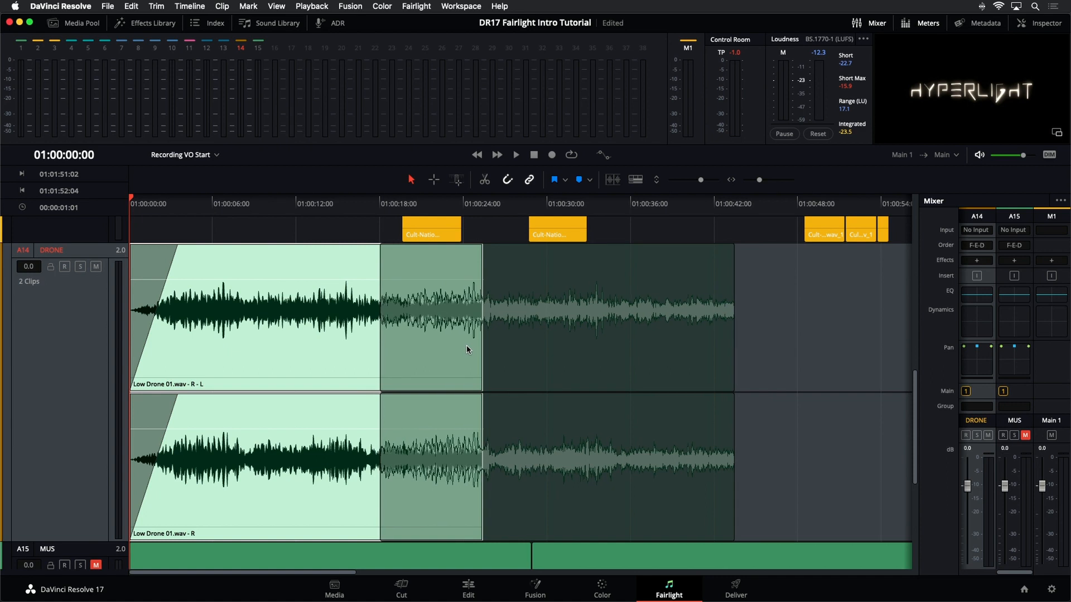
pyautogui.moveTo(467, 346); pyautogui.dragTo(493, 346)
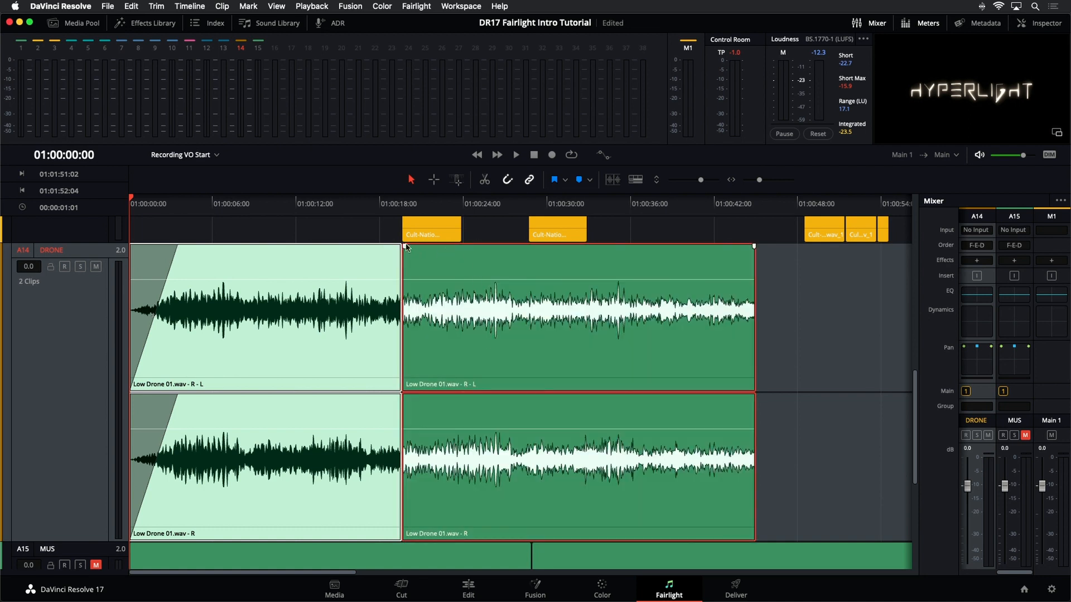
pyautogui.moveTo(406, 247); pyautogui.dragTo(458, 249)
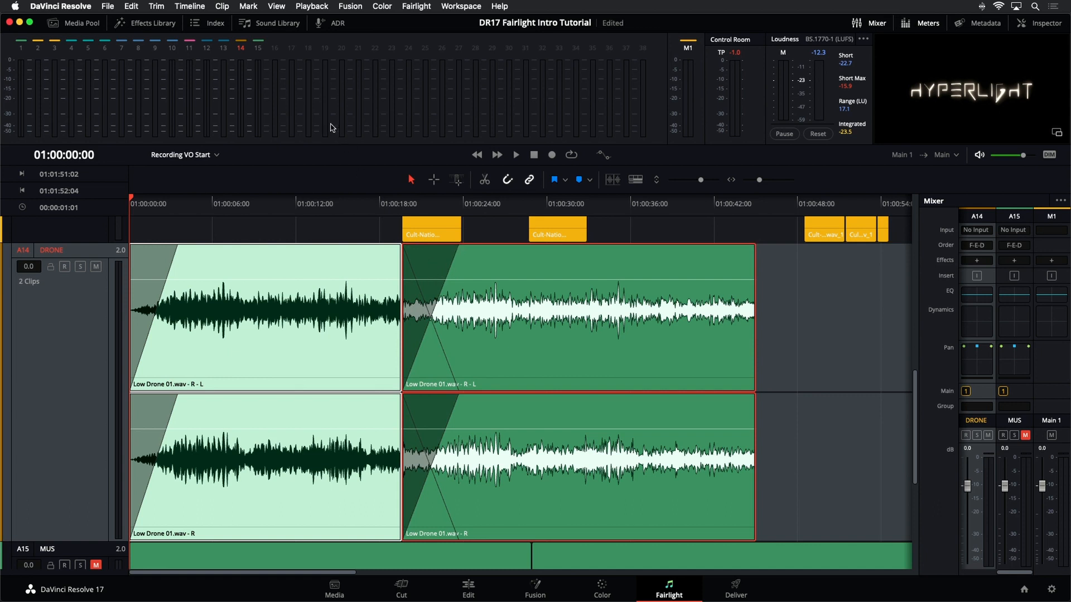
# Step: Show the audio track layers to examine how the two overlapping drone clips are stacked, and hide the layers again
pyautogui.click(277, 7)
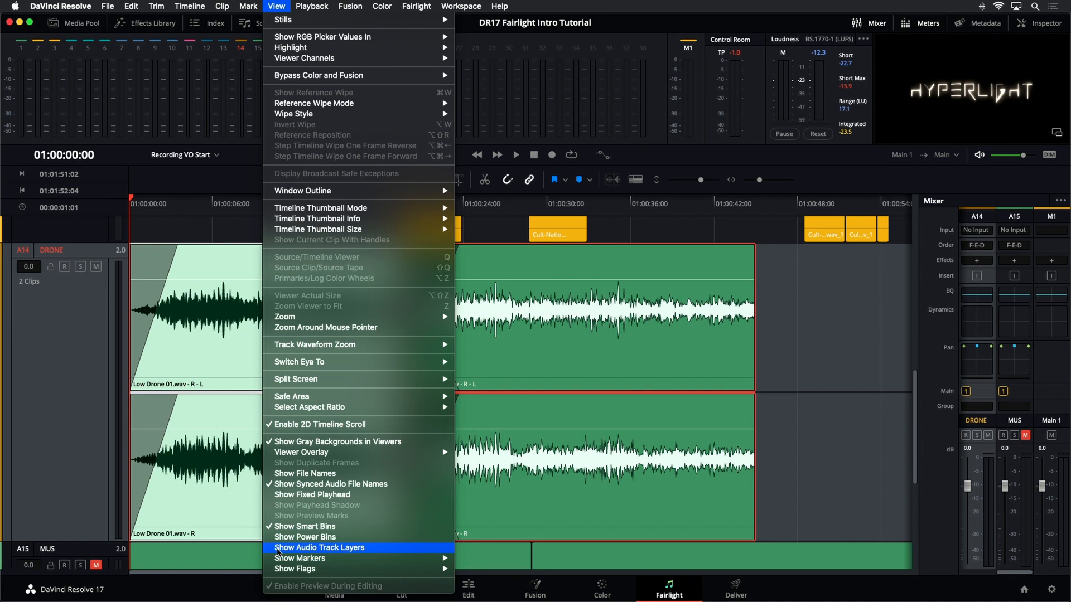
pyautogui.click(279, 548)
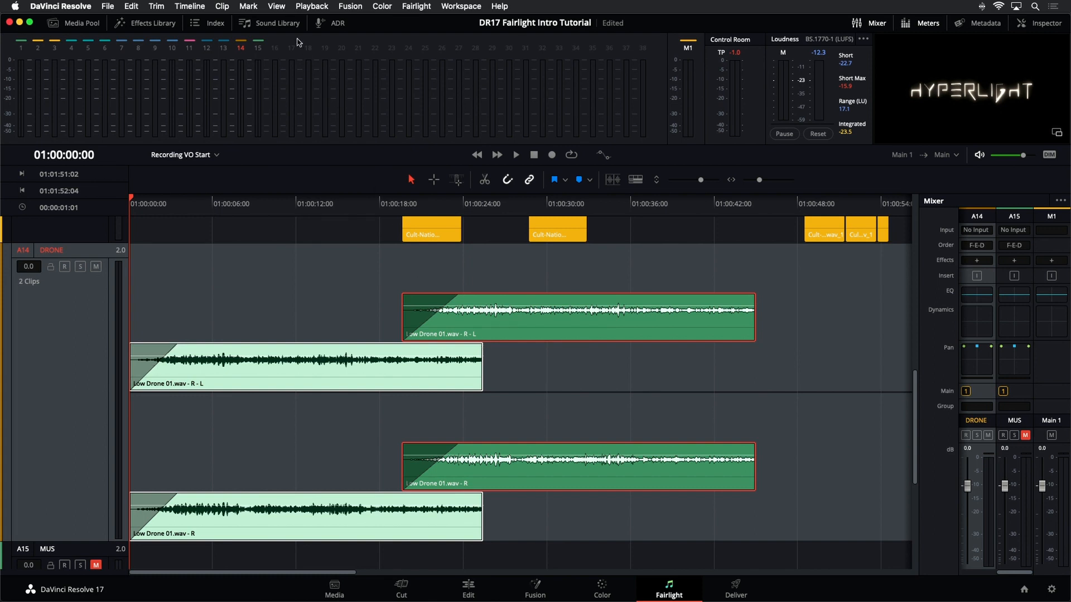
pyautogui.click(277, 6)
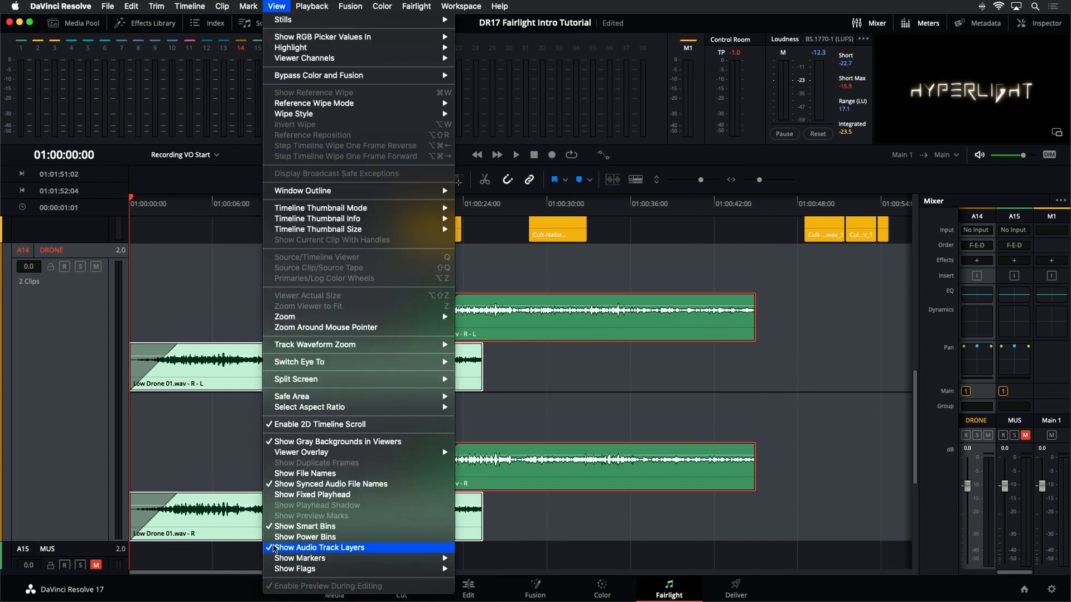
pyautogui.click(284, 548)
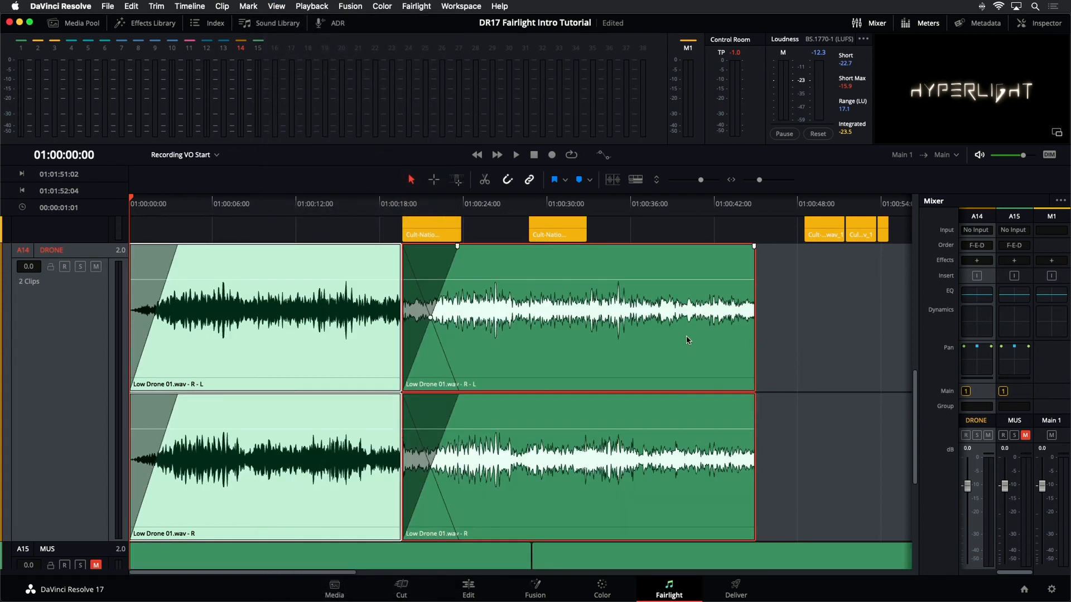
# Step: Fill the DRONE track to the end of the music with five more overlapping copies of the faded clip, and lengthen the last copy's fade-in
pyautogui.press('super+minus')
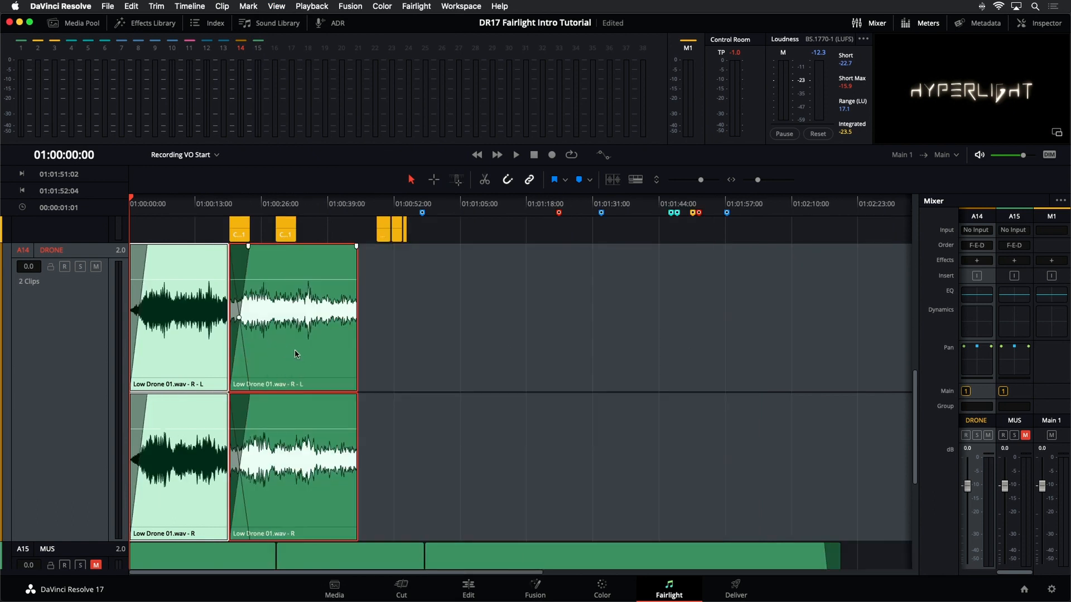
pyautogui.moveTo(296, 354); pyautogui.dragTo(772, 322)
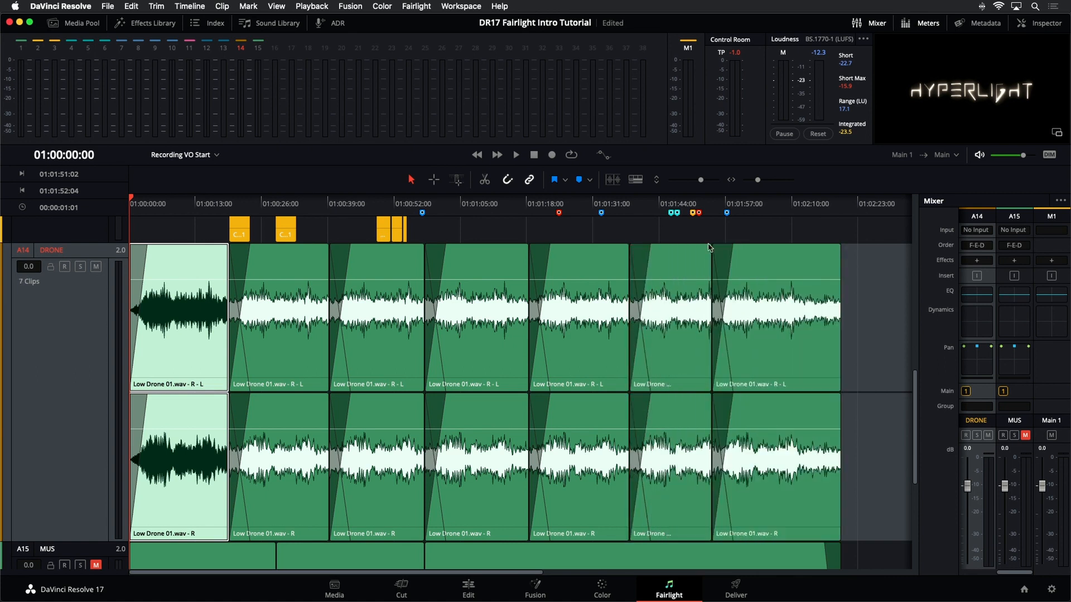
pyautogui.moveTo(731, 246)
pyautogui.mouseDown()
pyautogui.moveTo(755, 246)
pyautogui.moveTo(735, 246)
pyautogui.moveTo(745, 246)
pyautogui.mouseUp()
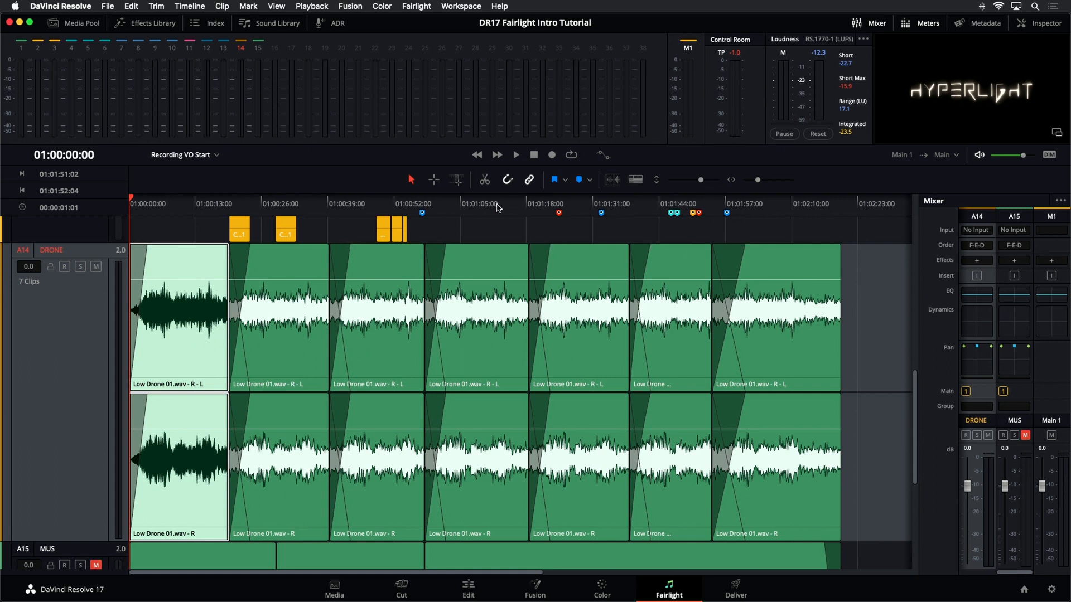
# Step: Play the timeline from about 01:00:35:10 across the crossfade between the second and third drone clips
pyautogui.click(310, 212)
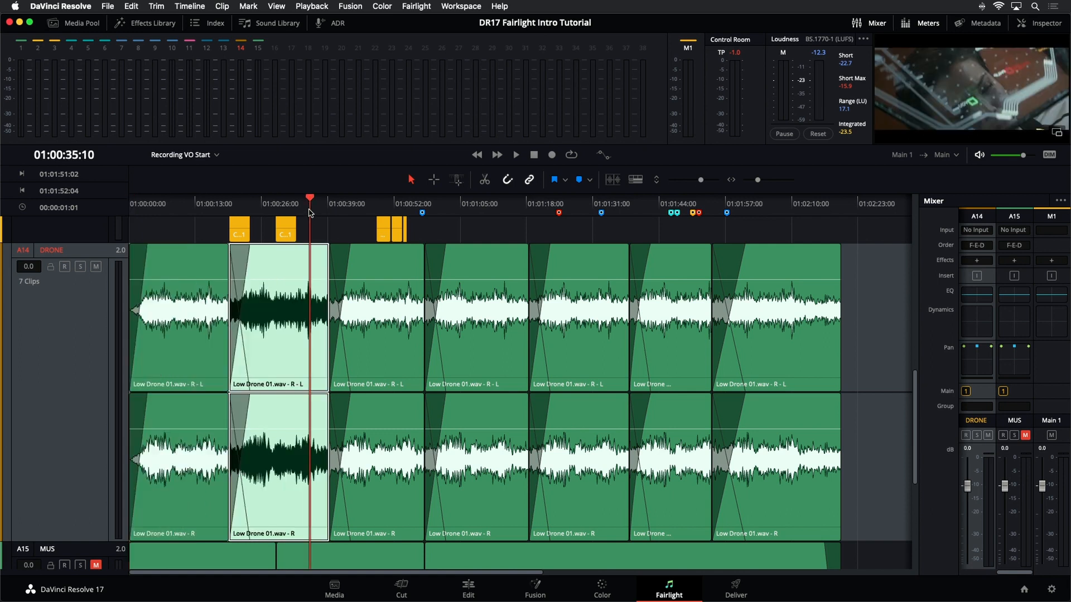
pyautogui.press('space')
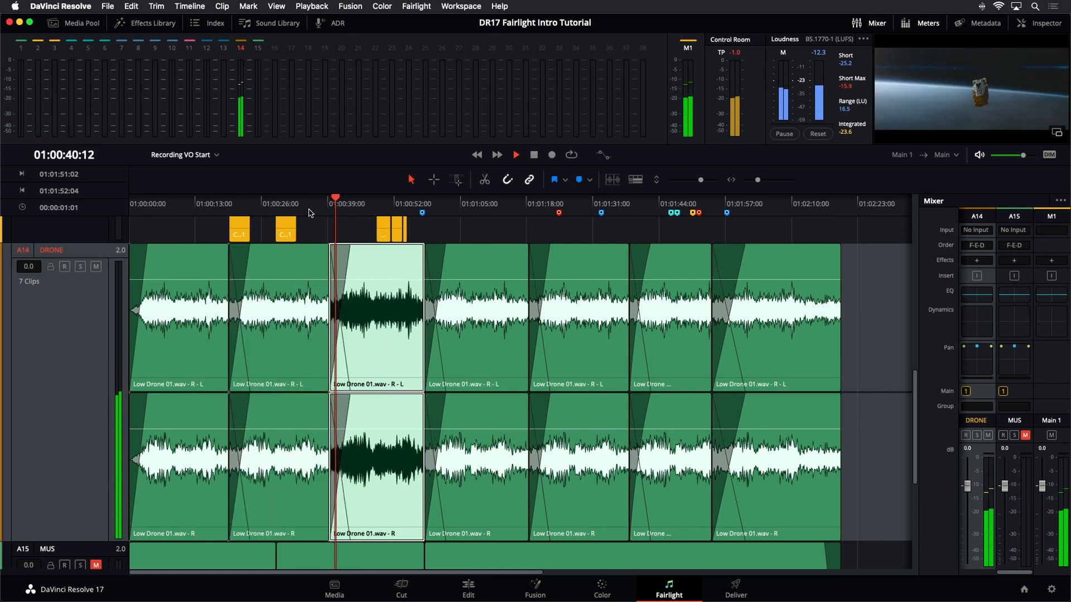
pyautogui.press('space')
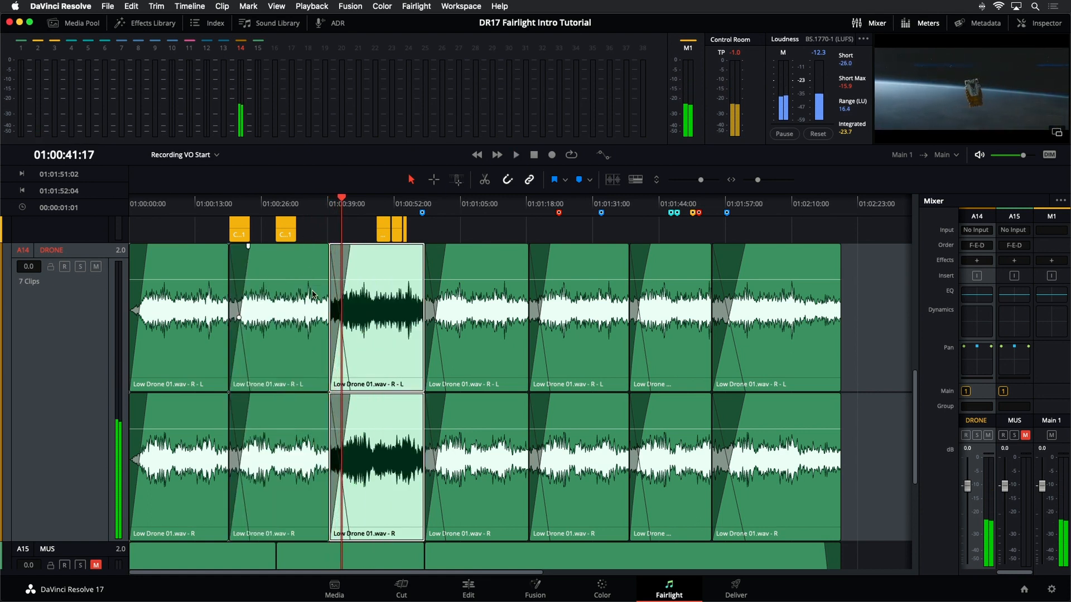
# Step: Reduce the track heights and show the audio track layers to examine all the stacked drone clips, and hide the layers again
pyautogui.moveTo(701, 180); pyautogui.dragTo(679, 185)
pyautogui.click(536, 331)
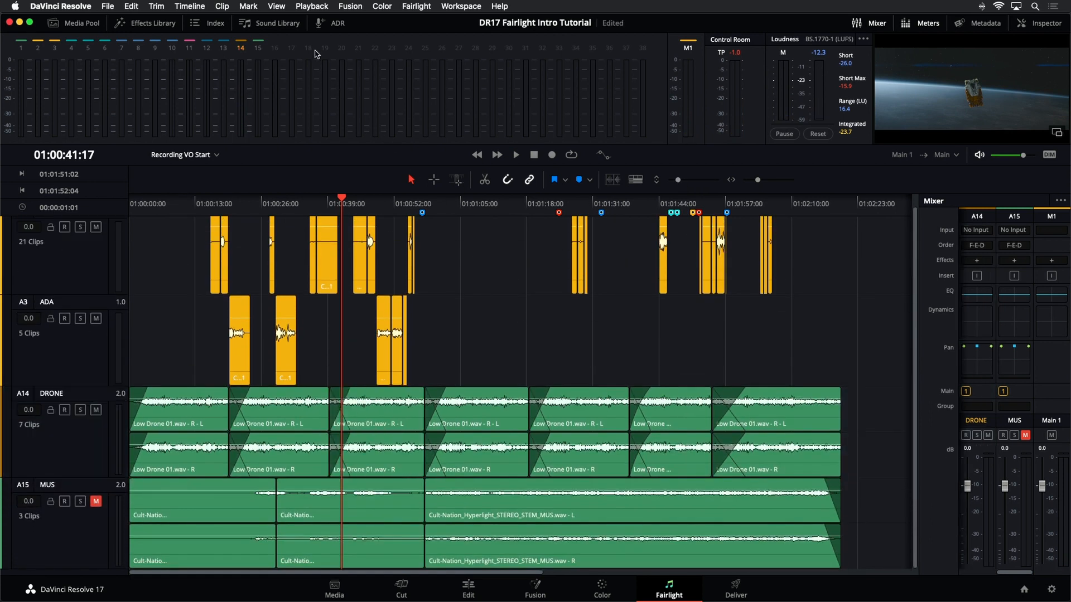
pyautogui.click(276, 6)
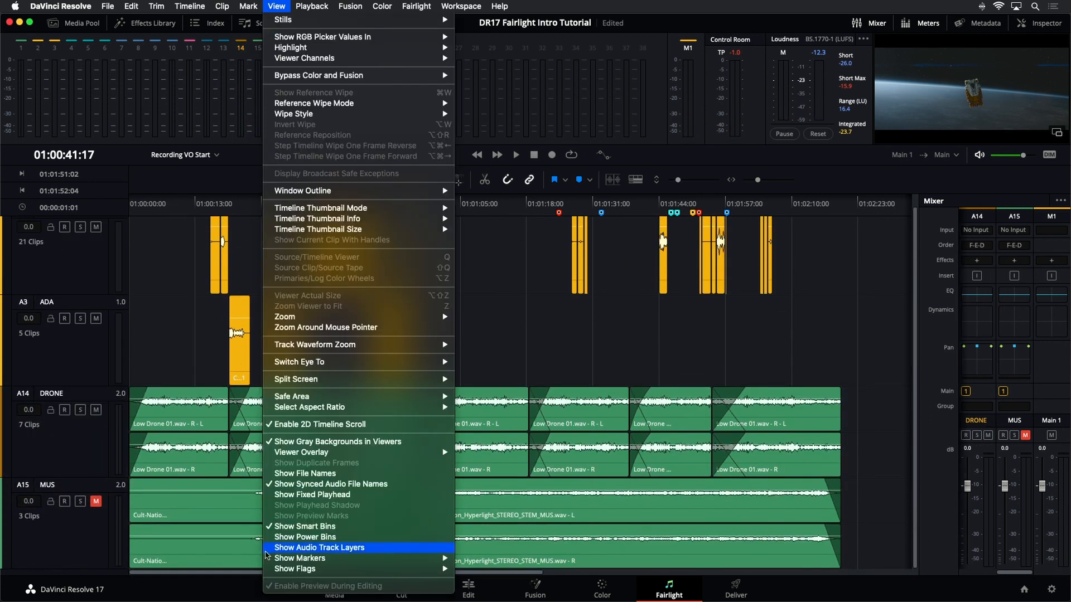
pyautogui.click(271, 548)
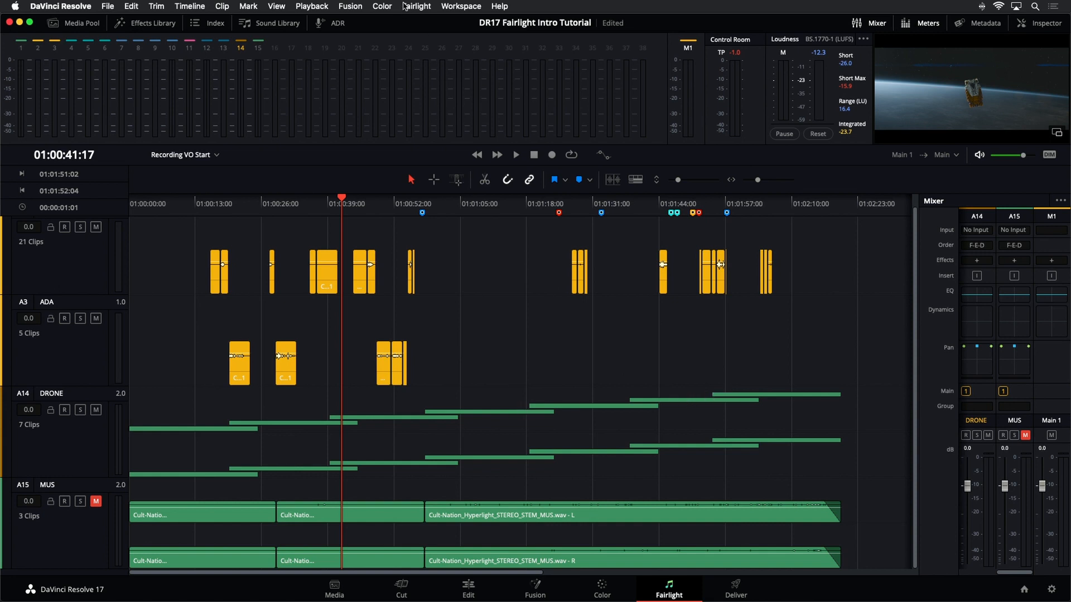
pyautogui.click(276, 7)
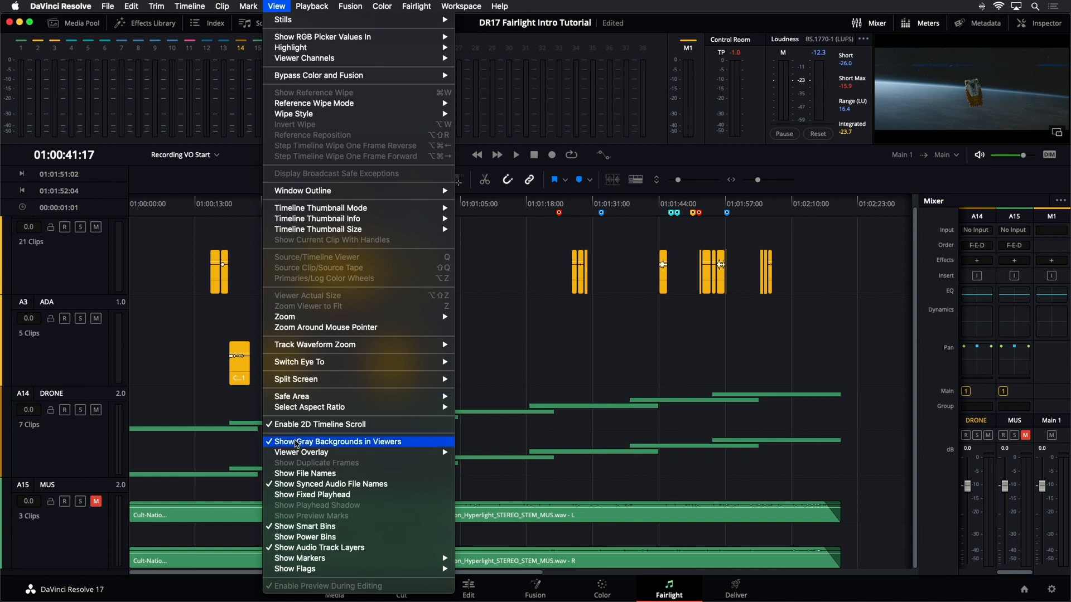
pyautogui.click(343, 548)
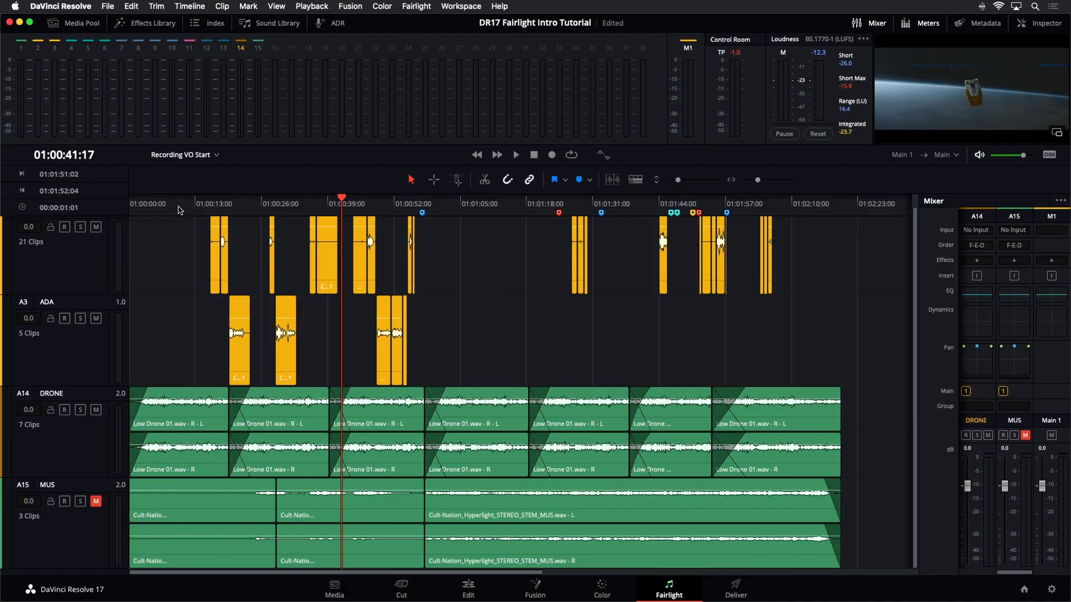
# Step: Place the playhead within the first drone clip and widen the mixer to include the A2 and A3 channel strips
pyautogui.click(179, 207)
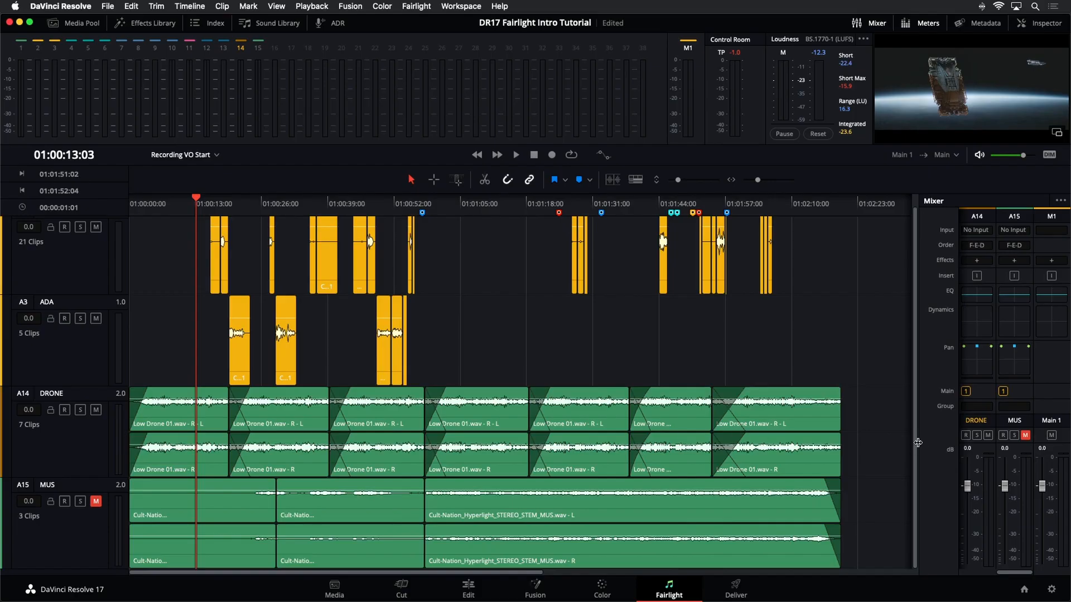
pyautogui.moveTo(913, 448); pyautogui.dragTo(840, 449)
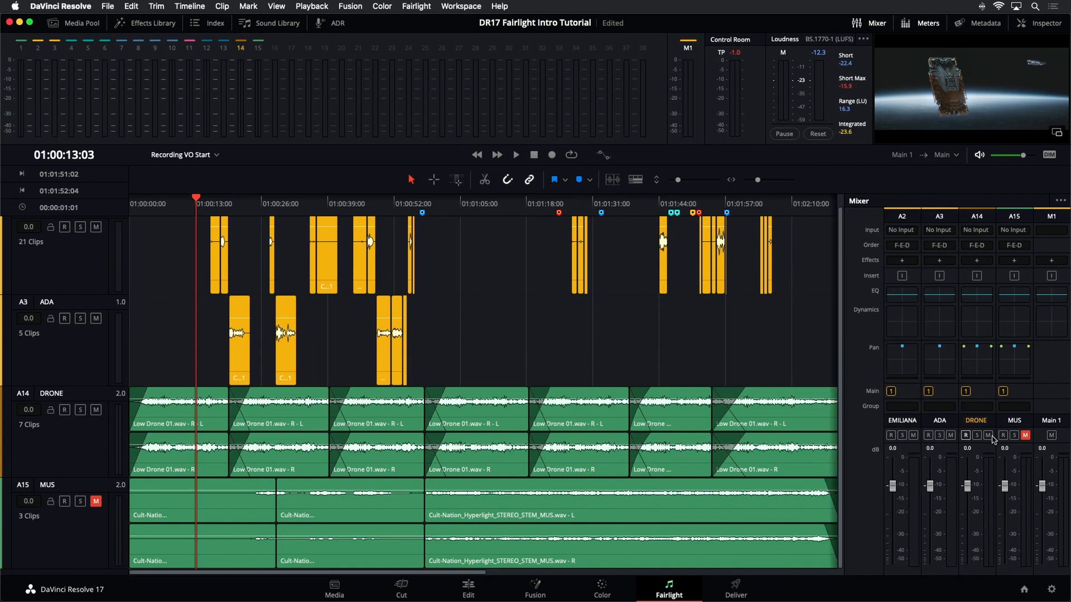
# Step: Lower the DRONE track's mixer fader to about -15 dB and play part of the timeline to hear the balance
pyautogui.click(980, 453)
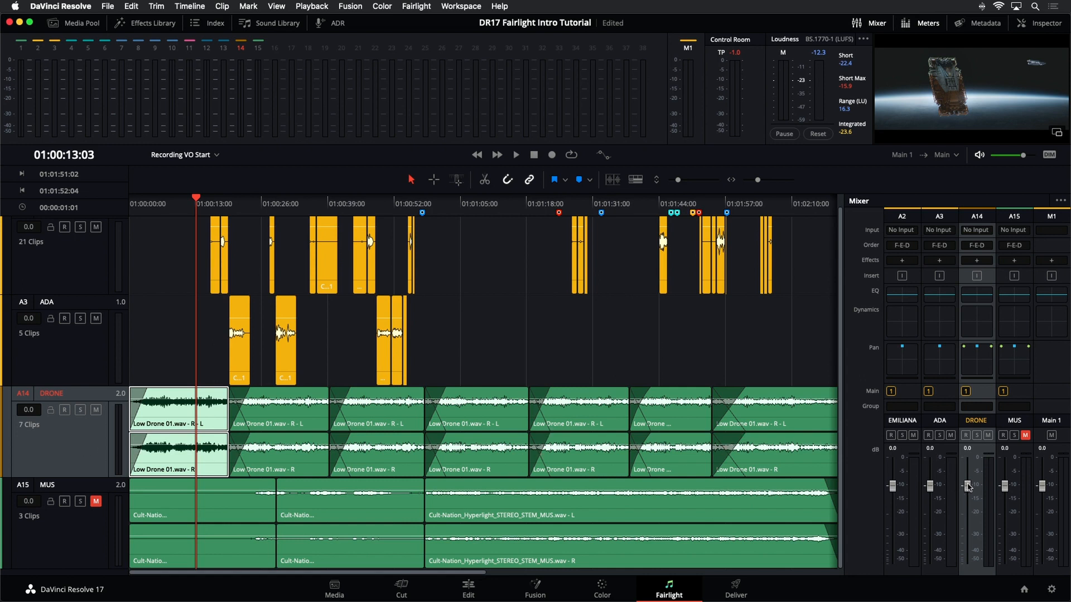
pyautogui.moveTo(968, 485); pyautogui.dragTo(966, 526)
pyautogui.press('space')
pyautogui.press('space')
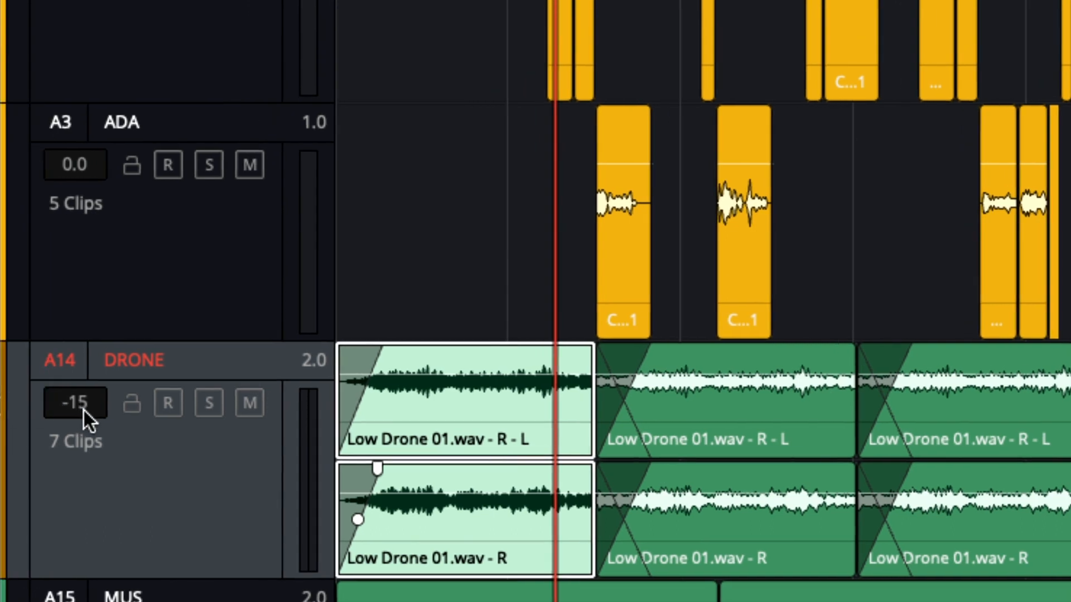
# Step: Adjust the DRONE track's level to -14 dB in its track header, and reset the track's fader to 0 dB
pyautogui.moveTo(79, 413); pyautogui.dragTo(104, 402)
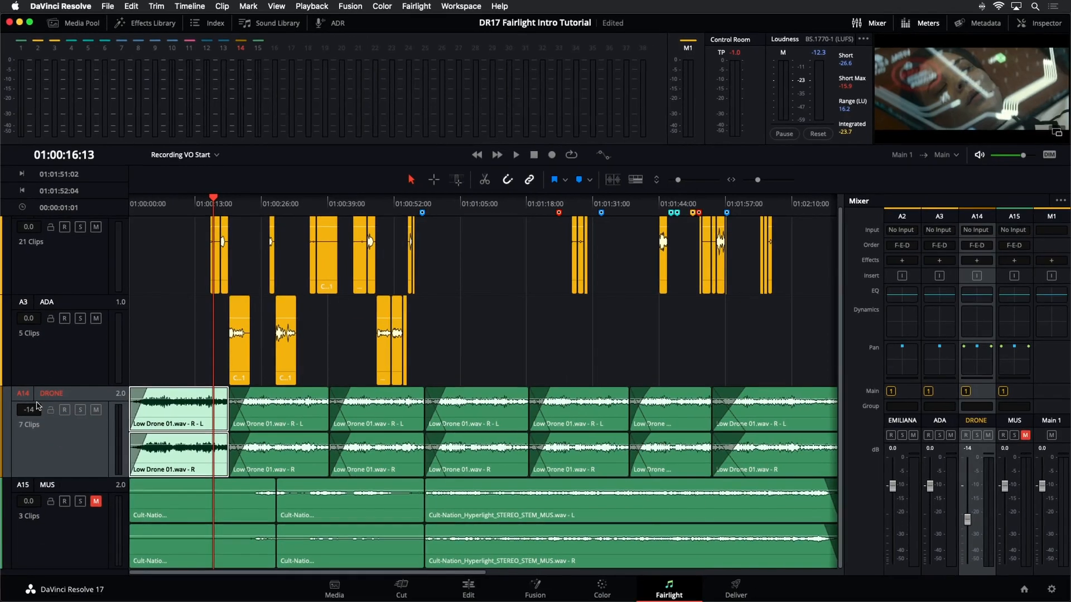
pyautogui.moveTo(37, 405)
pyautogui.mouseDown()
pyautogui.moveTo(39, 462)
pyautogui.moveTo(53, 371)
pyautogui.moveTo(31, 430)
pyautogui.moveTo(48, 363)
pyautogui.moveTo(44, 431)
pyautogui.moveTo(47, 382)
pyautogui.moveTo(61, 394)
pyautogui.moveTo(56, 428)
pyautogui.moveTo(43, 411)
pyautogui.mouseUp()
pyautogui.press('super+s')
pyautogui.doubleClick(968, 520)
pyautogui.click(684, 332)
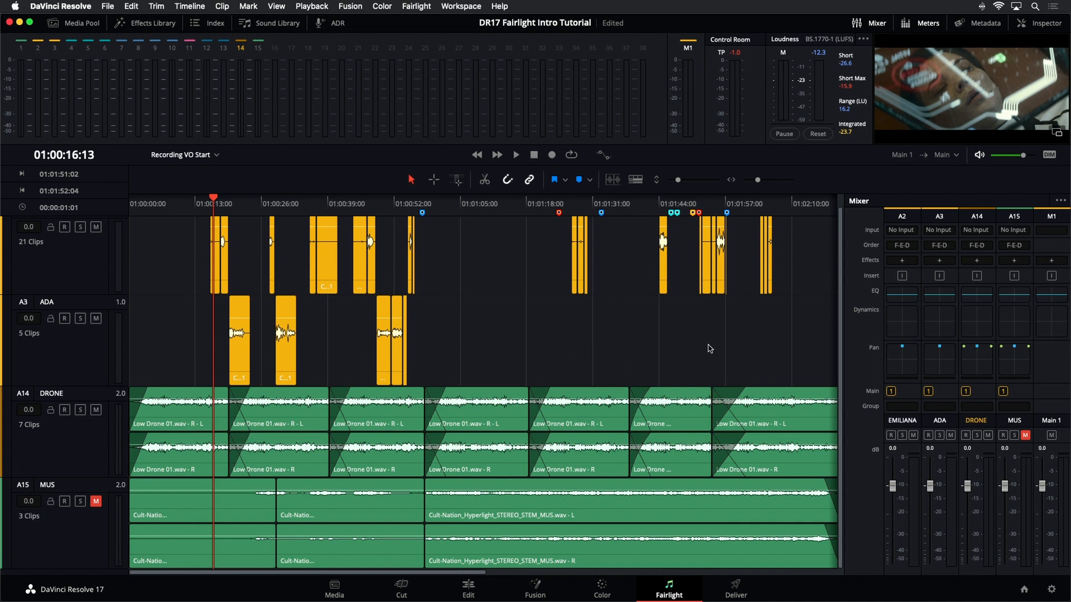
# Step: Select all the clips on the DRONE track, show their audio properties in the Inspector, and hide the mixer
pyautogui.press('super+minus')
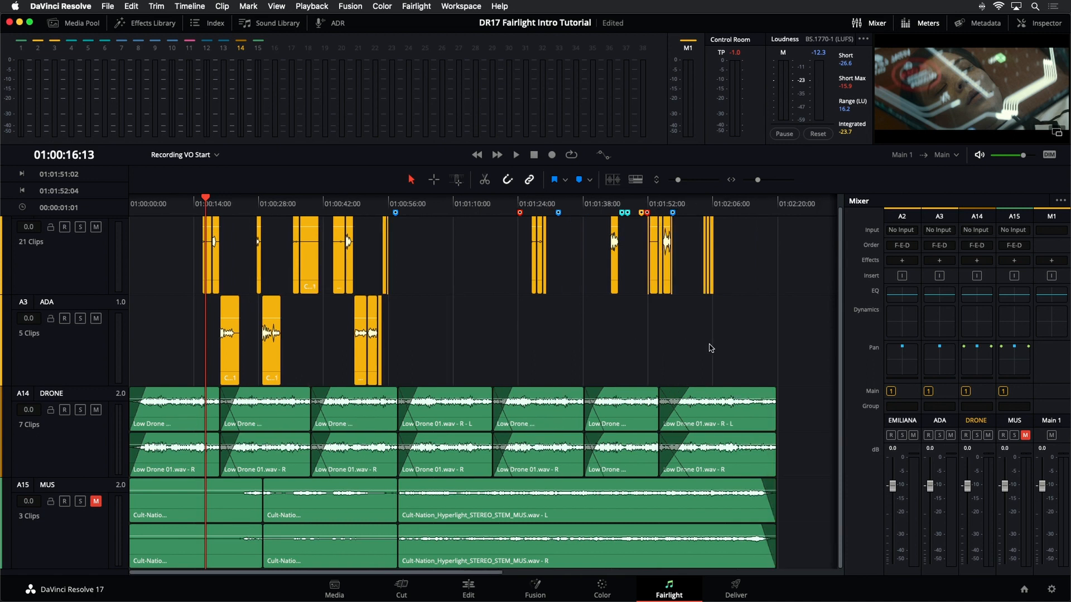
pyautogui.moveTo(804, 431); pyautogui.dragTo(178, 431)
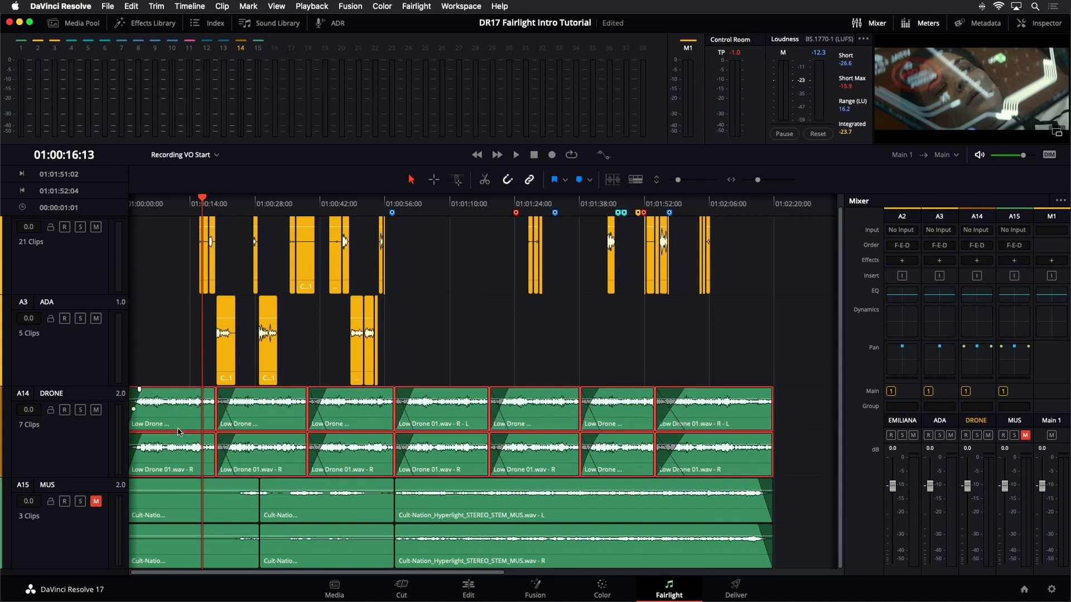
pyautogui.click(1060, 23)
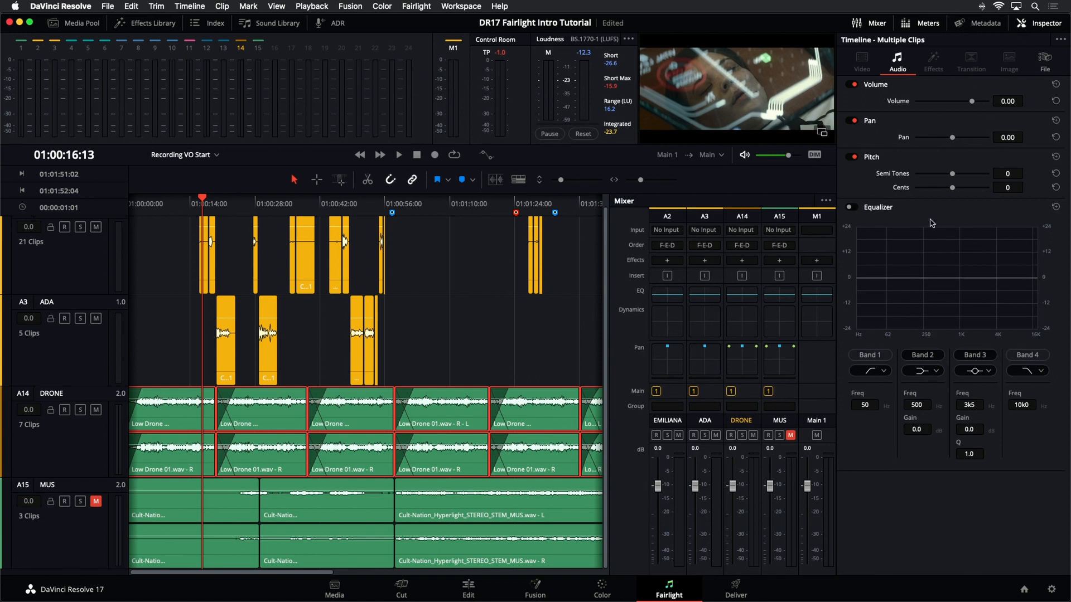
pyautogui.click(873, 24)
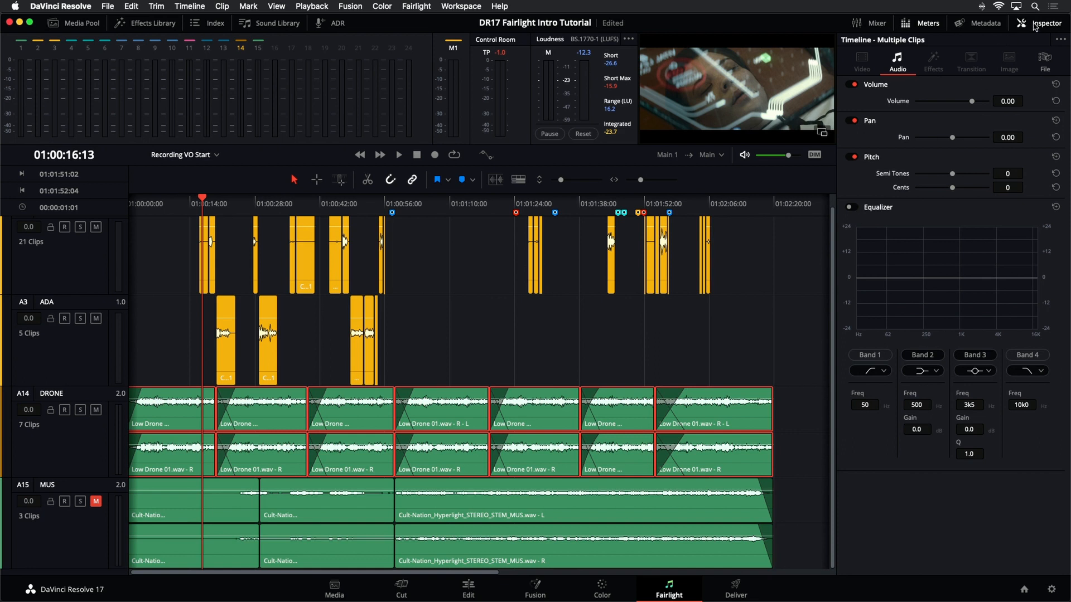
# Step: Select only the last drone clip to compare its Inspector properties, and reselect all the clips on the DRONE track
pyautogui.click(794, 424)
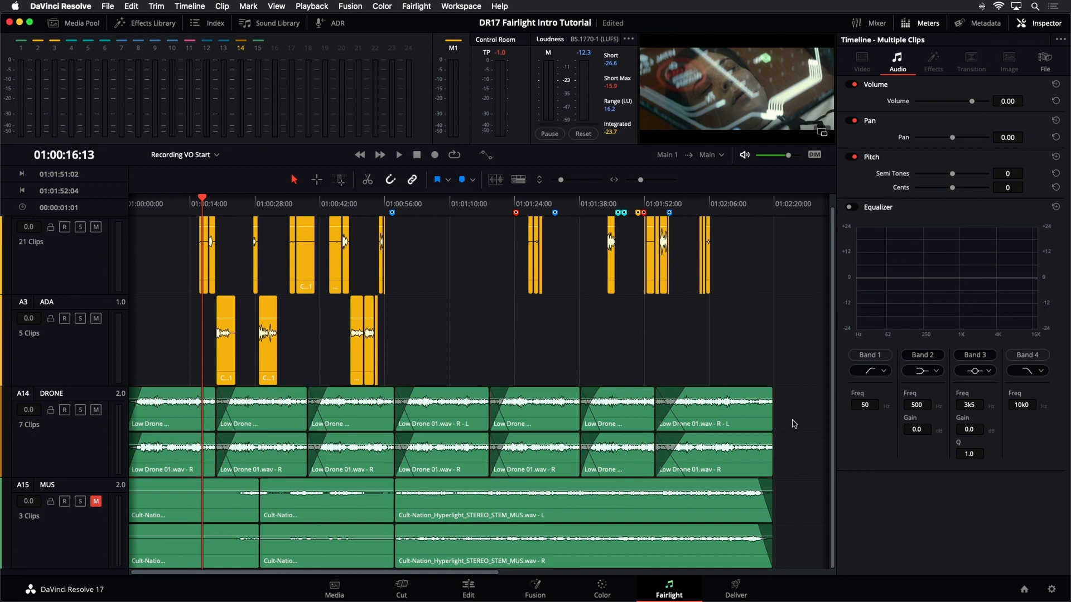
pyautogui.click(741, 422)
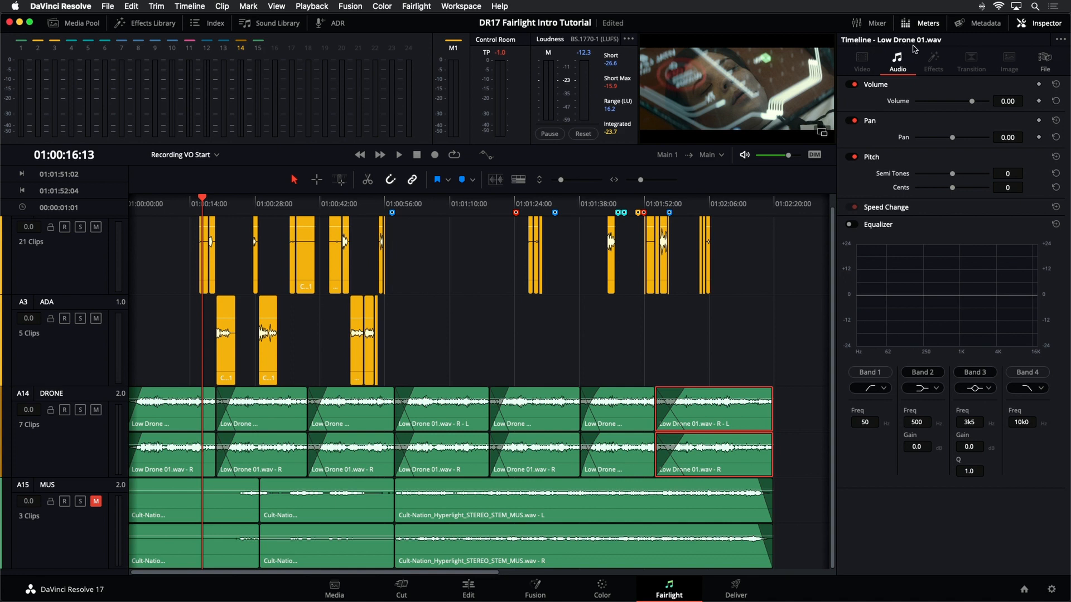
pyautogui.moveTo(799, 420); pyautogui.dragTo(147, 441)
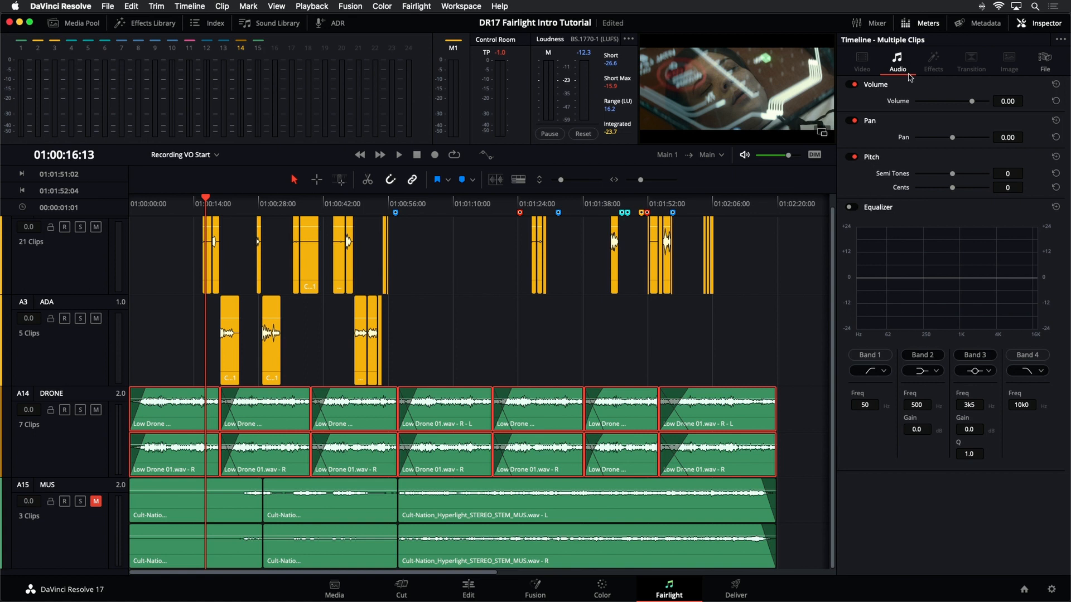
# Step: Lower the volume of all selected drone clips to -10.69 dB and play the timeline to check the level
pyautogui.moveTo(972, 102); pyautogui.dragTo(967, 107)
pyautogui.press('space')
pyautogui.press('space')
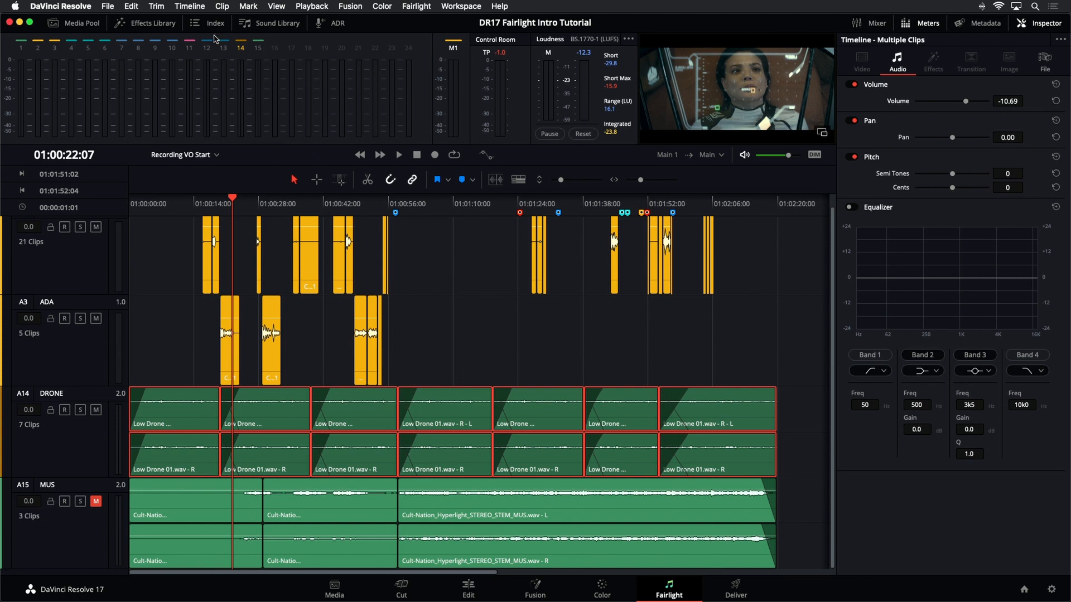
# Step: Look up the clip audio level commands, adjust the selected drone clips in 3 dB increments to -7.69 dB during playback, and deselect them
pyautogui.click(219, 8)
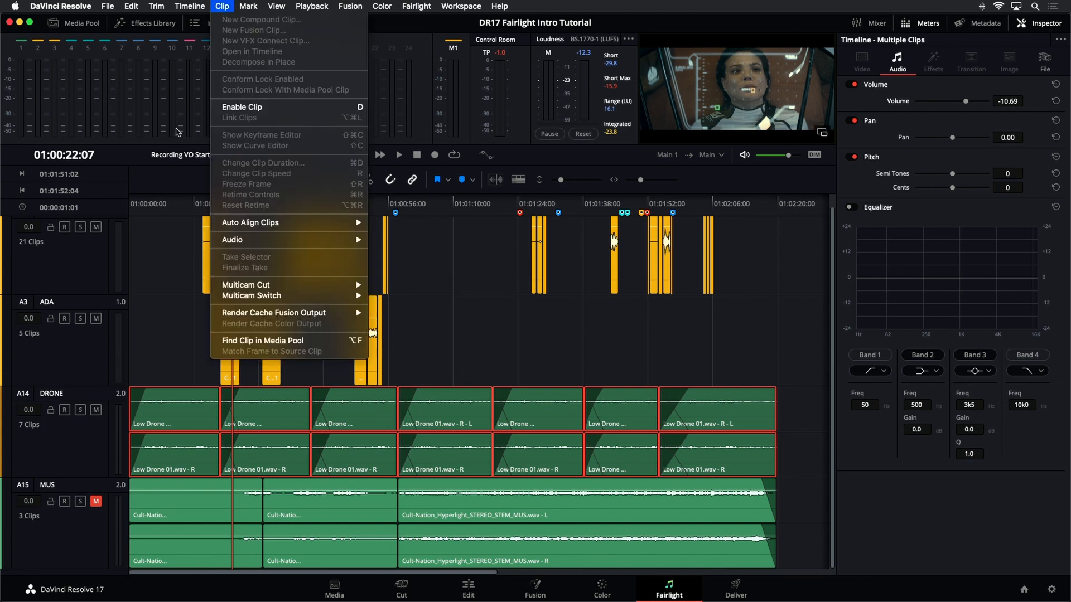
pyautogui.moveTo(276, 245)
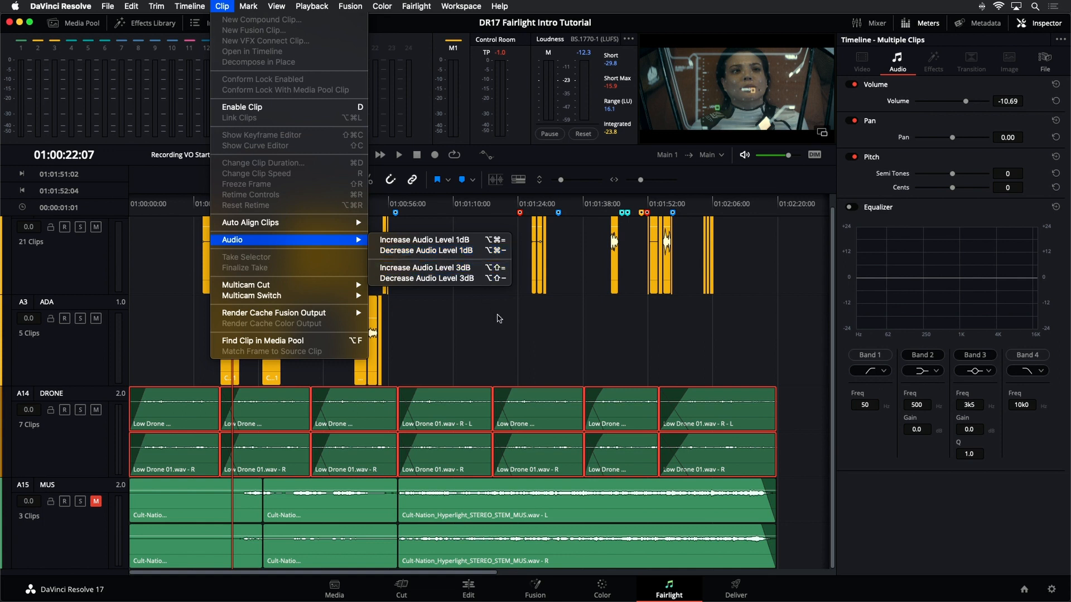
pyautogui.click(498, 315)
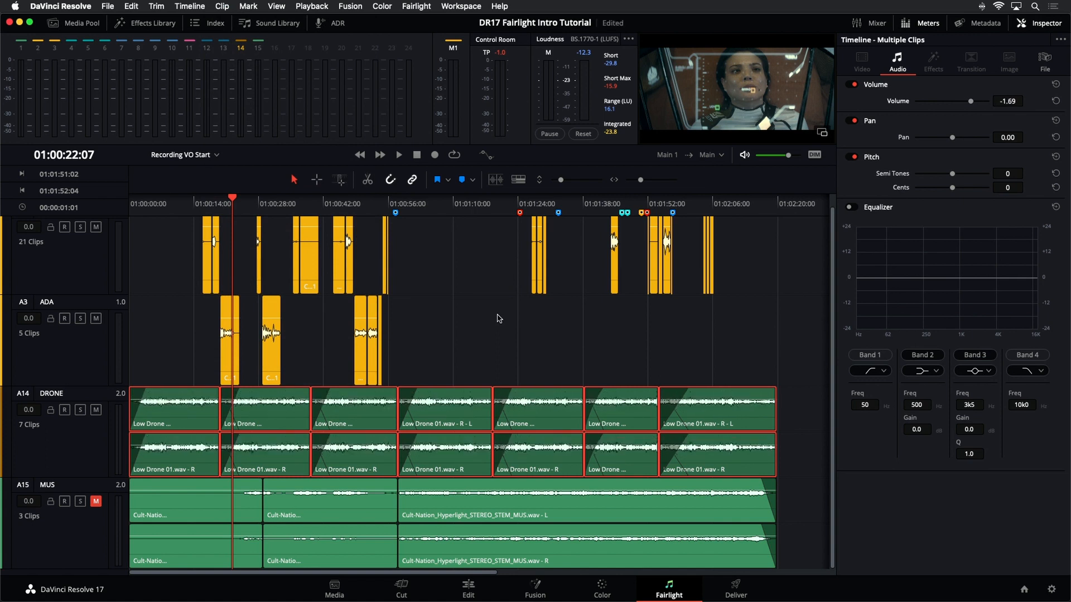
pyautogui.hotkey('alt', 'shift', '-')
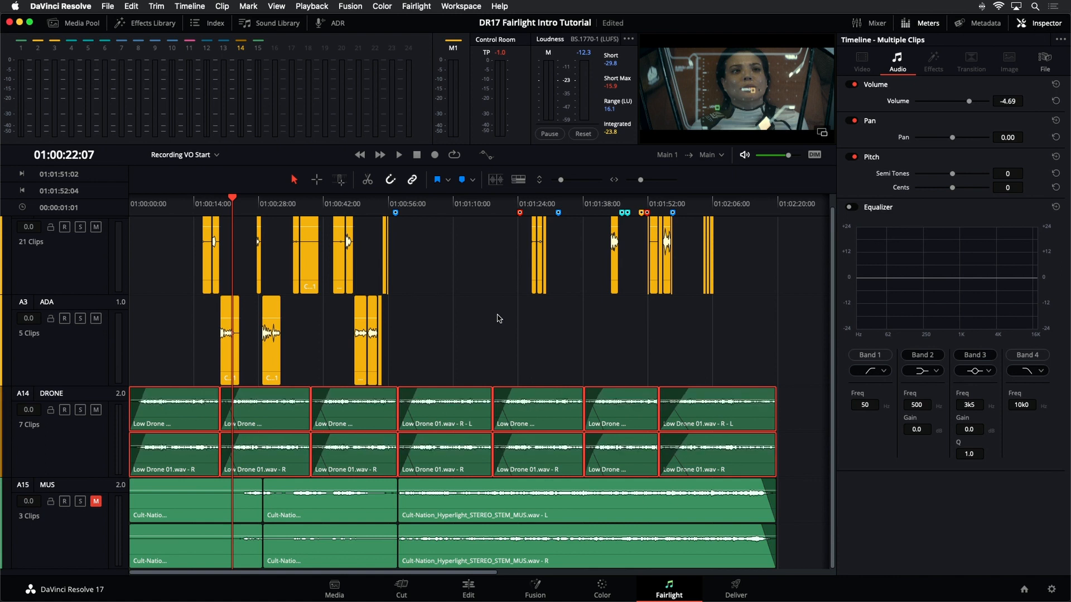
pyautogui.hotkey('alt', 'shift', '=')
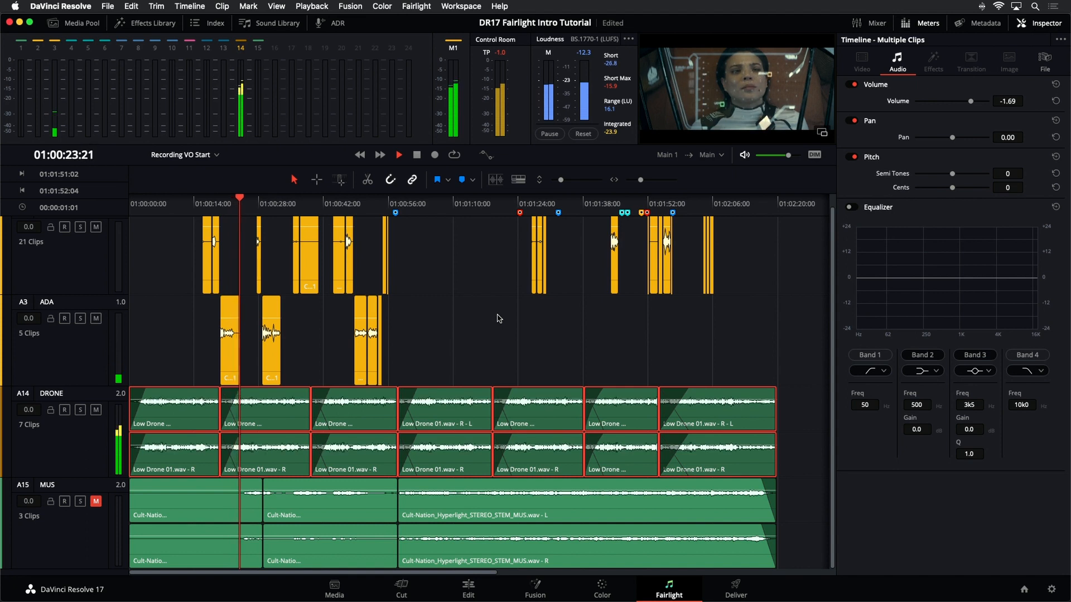
pyautogui.hotkey('alt', 'shift', '-')
pyautogui.hotkey('alt', 'shift', '-')
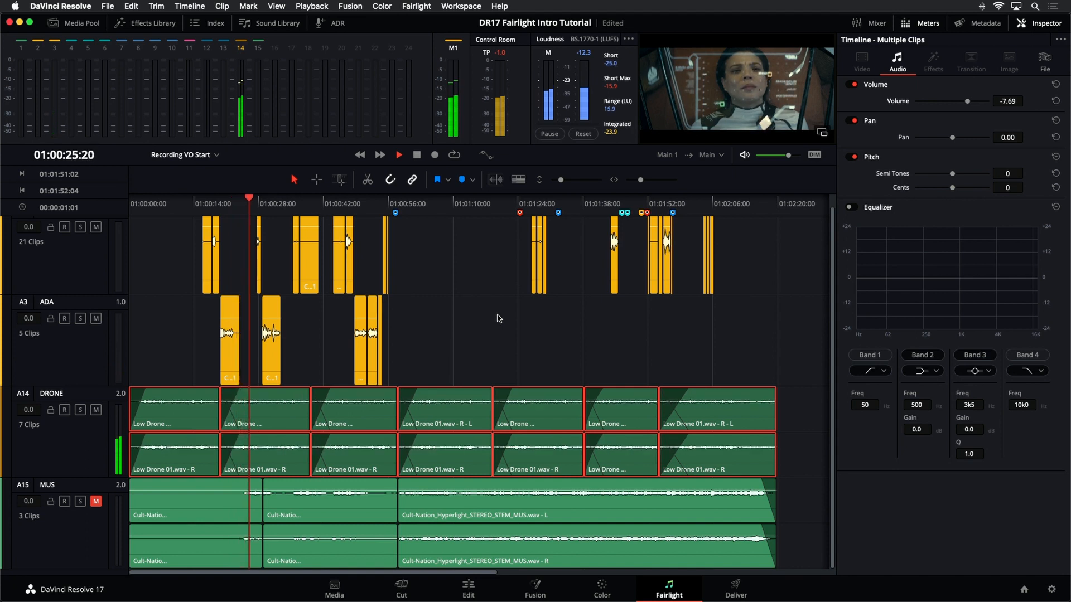
pyautogui.click(499, 319)
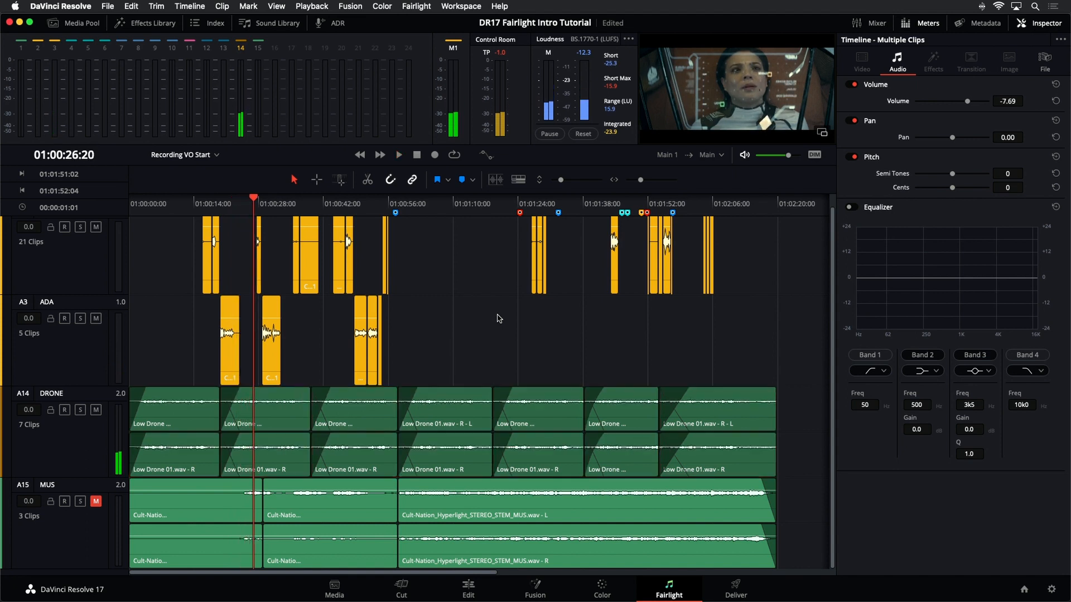
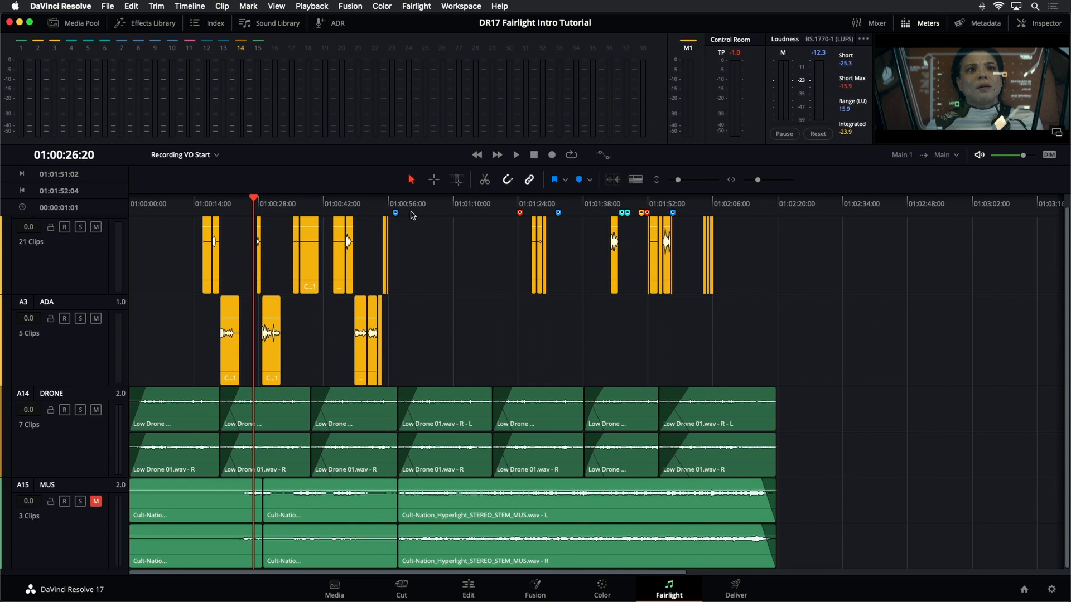
# Step: Place the playhead at 01:00:48:10 and step back and forth through the timeline markers, ending on the marker at 01:01:32:16
pyautogui.click(349, 200)
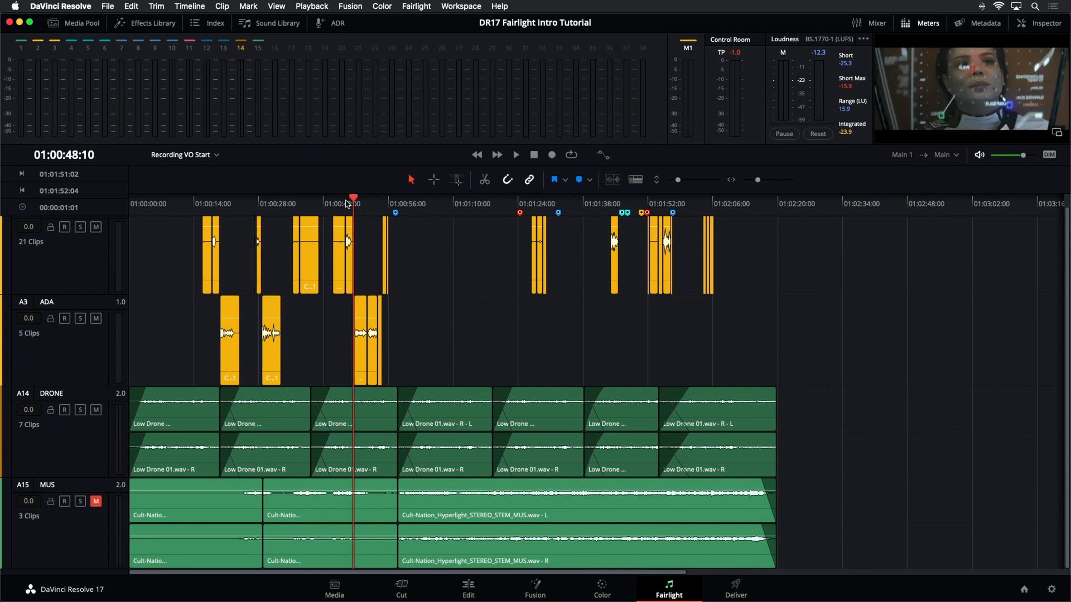
pyautogui.hotkey('shift', 'Down')
pyautogui.hotkey('shift', 'Down')
pyautogui.hotkey('shift', 'Down')
pyautogui.hotkey('shift', 'Down')
pyautogui.hotkey('shift', 'Down')
pyautogui.hotkey('shift', 'Down')
pyautogui.hotkey('shift', 'Down')
pyautogui.hotkey('shift', 'Down')
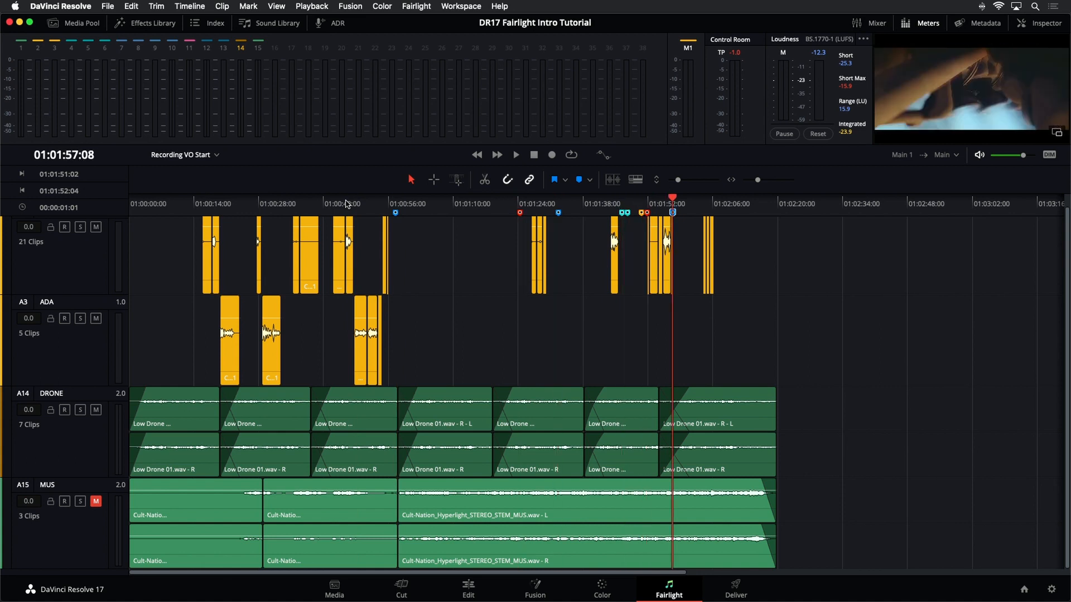
pyautogui.hotkey('shift', 'Up')
pyautogui.hotkey('shift', 'Up')
pyautogui.hotkey('shift', 'Up')
pyautogui.hotkey('shift', 'Up')
pyautogui.hotkey('shift', 'Up')
pyautogui.hotkey('shift', 'Up')
pyautogui.hotkey('shift', 'Up')
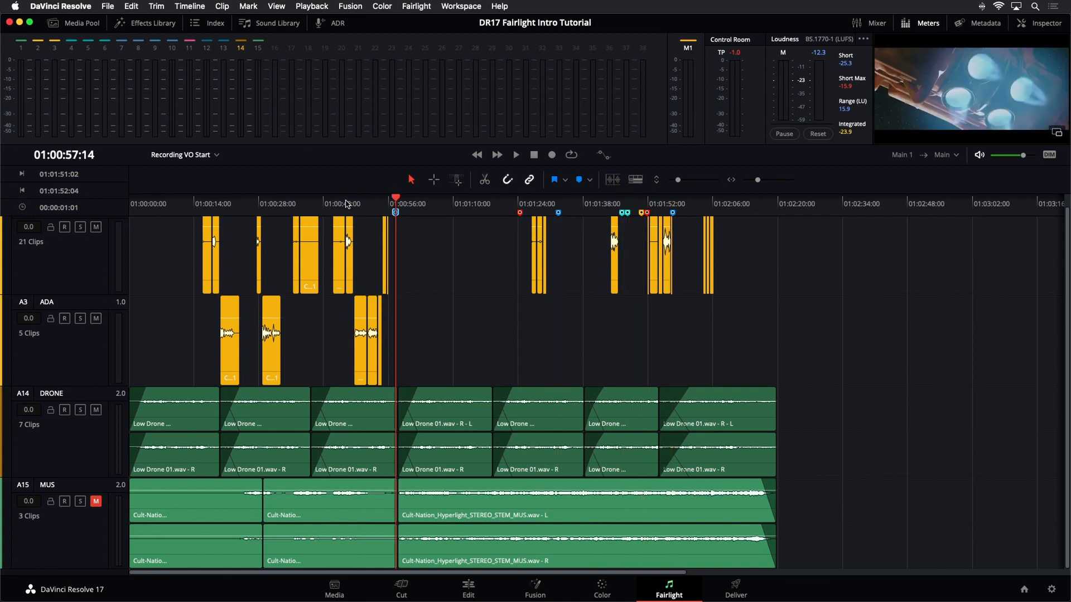
pyautogui.hotkey('shift', 'Down')
pyautogui.hotkey('shift', 'Down')
pyautogui.hotkey('shift', 'Down')
pyautogui.hotkey('shift', 'Down')
pyautogui.hotkey('shift', 'Down')
pyautogui.hotkey('shift', 'Up')
pyautogui.hotkey('shift', 'Up')
pyautogui.hotkey('shift', 'Up')
pyautogui.hotkey('shift', 'Up')
pyautogui.hotkey('shift', 'Up')
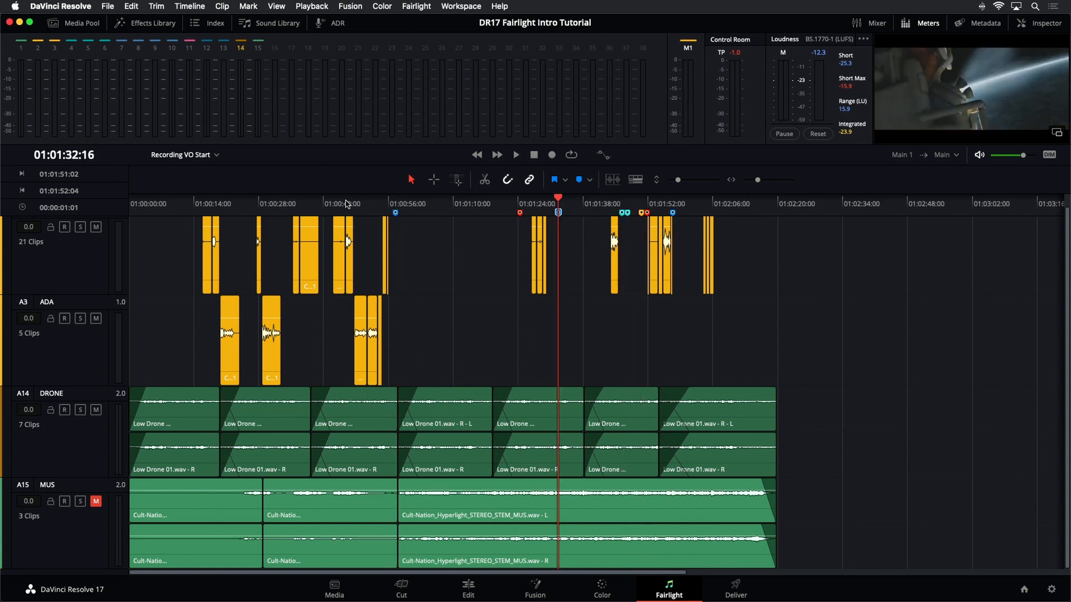
pyautogui.hotkey('shift', 'Down')
pyautogui.hotkey('shift', 'Down')
pyautogui.hotkey('shift', 'Down')
pyautogui.hotkey('shift', 'Down')
pyautogui.hotkey('shift', 'Up')
pyautogui.hotkey('shift', 'Up')
# Step: Open the details of the marker at 01:01:32:16 to read its name and notes, and close them
pyautogui.doubleClick(559, 213)
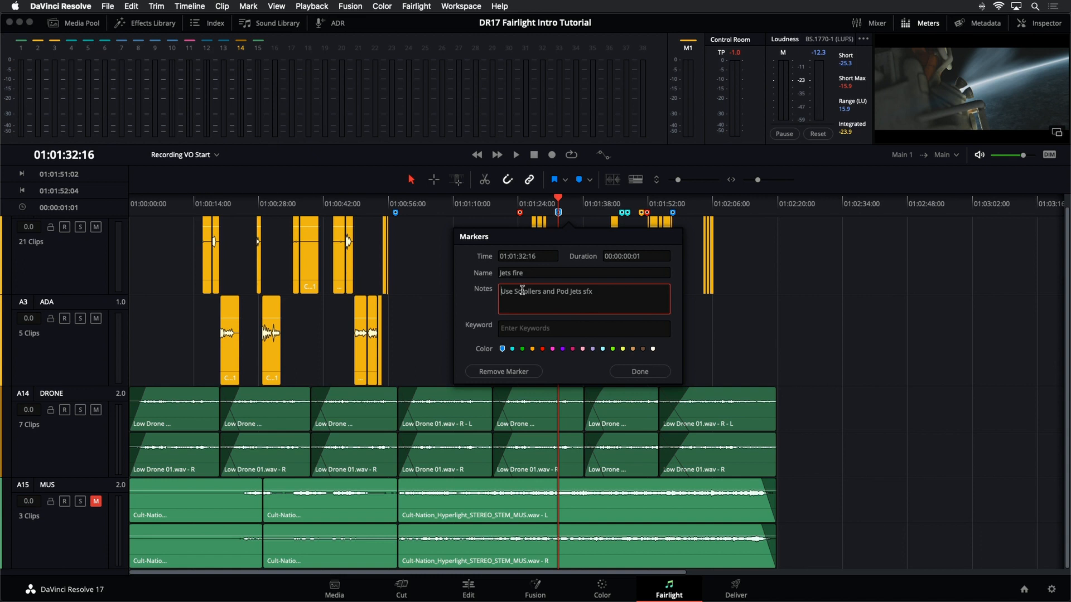
pyautogui.click(446, 281)
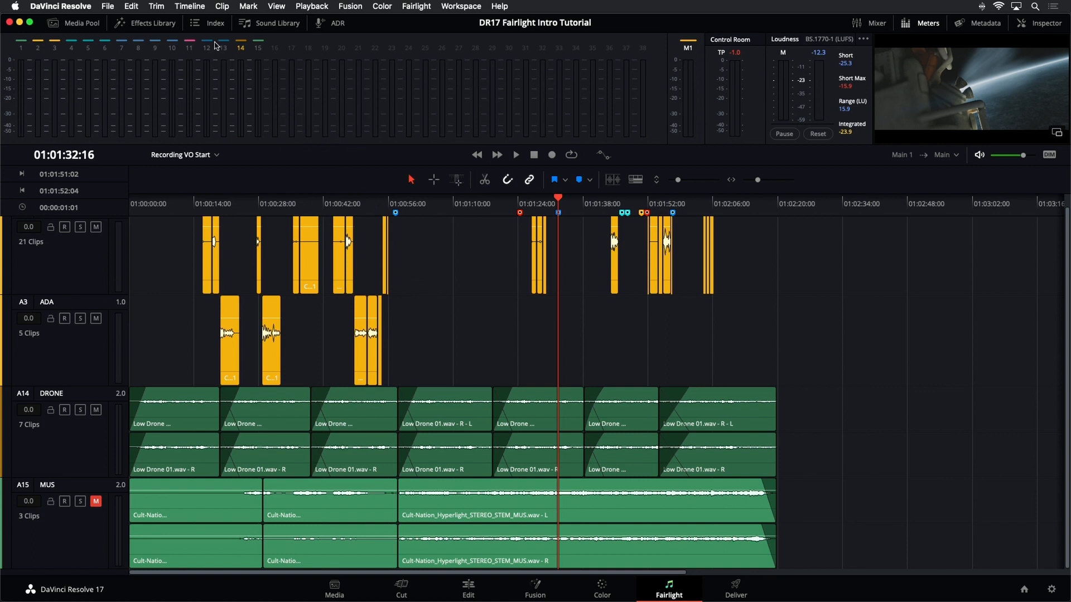
# Step: Show the Edit Index and jump to timeline events 11, 16 and 23 from its list
pyautogui.click(210, 23)
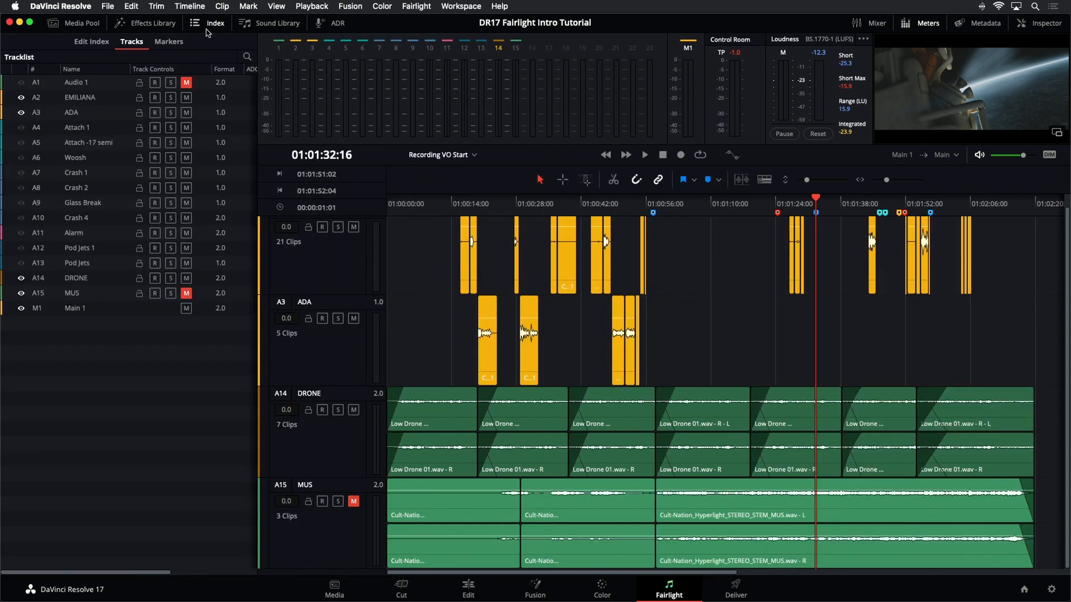
pyautogui.click(103, 47)
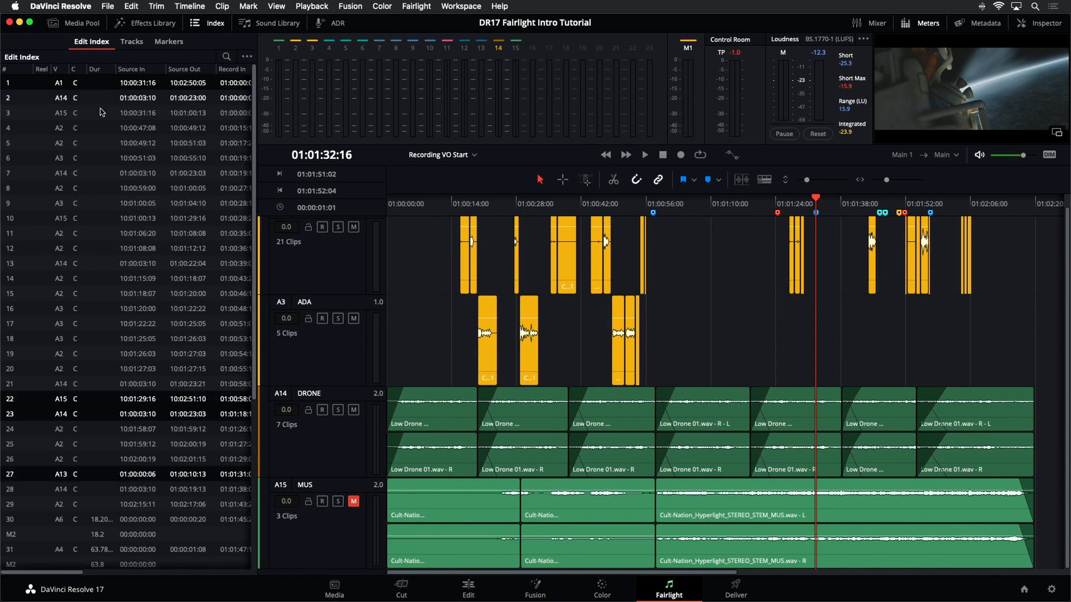
pyautogui.click(92, 233)
pyautogui.click(101, 308)
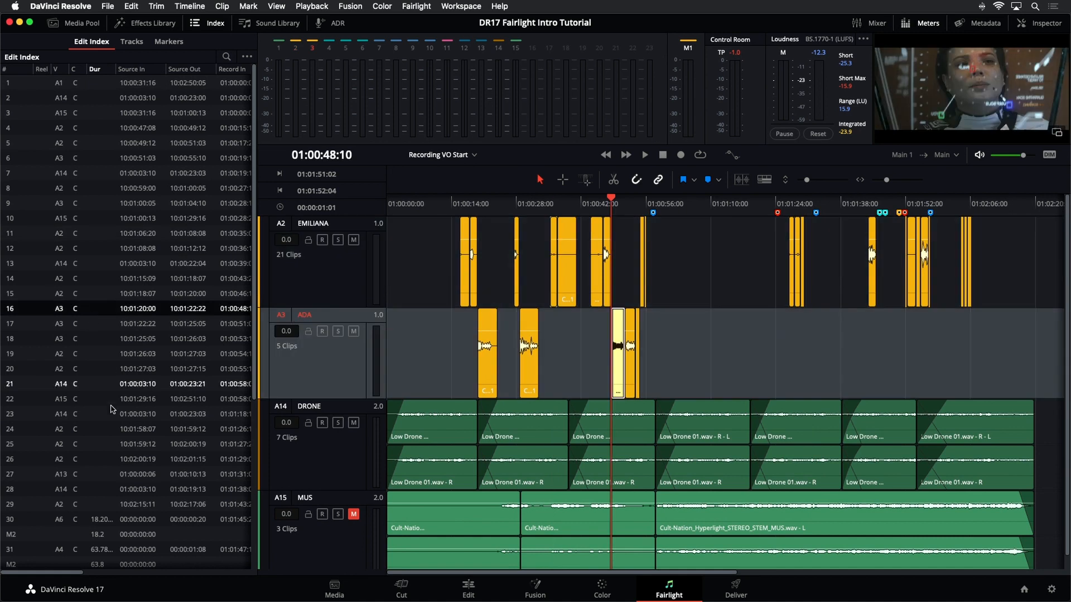
pyautogui.click(111, 414)
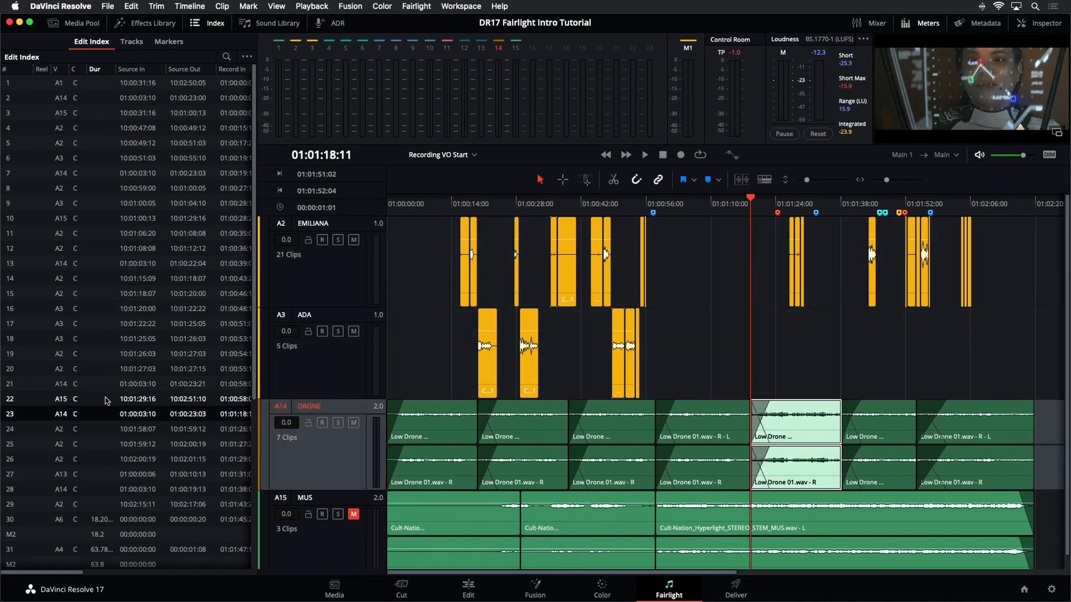
# Step: Examine the tracklist and the Markers index, and jump to the marker at 01:00:57:14
pyautogui.click(132, 43)
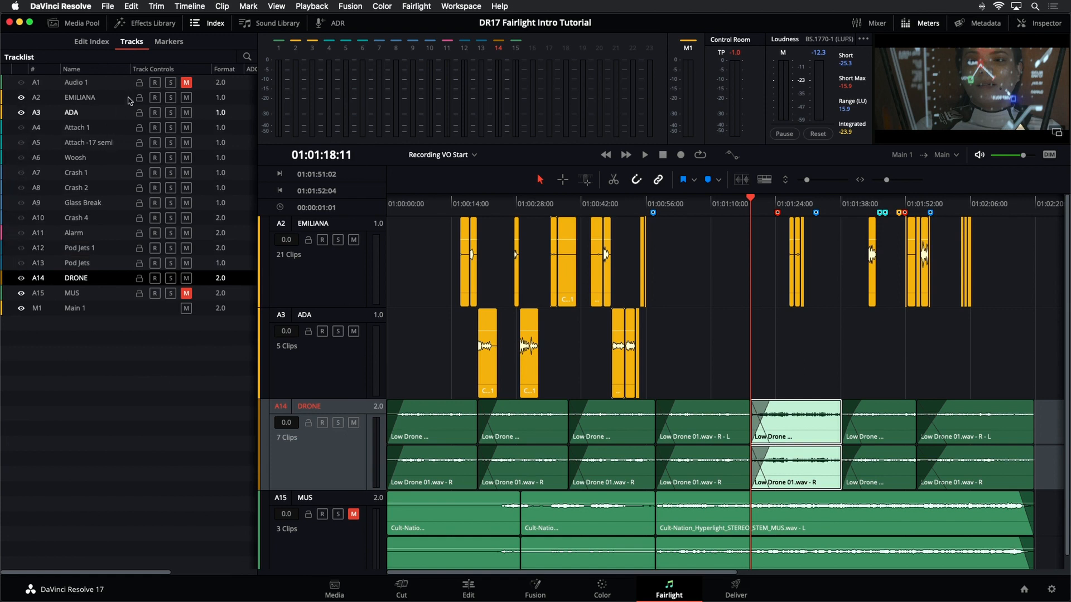
pyautogui.click(179, 44)
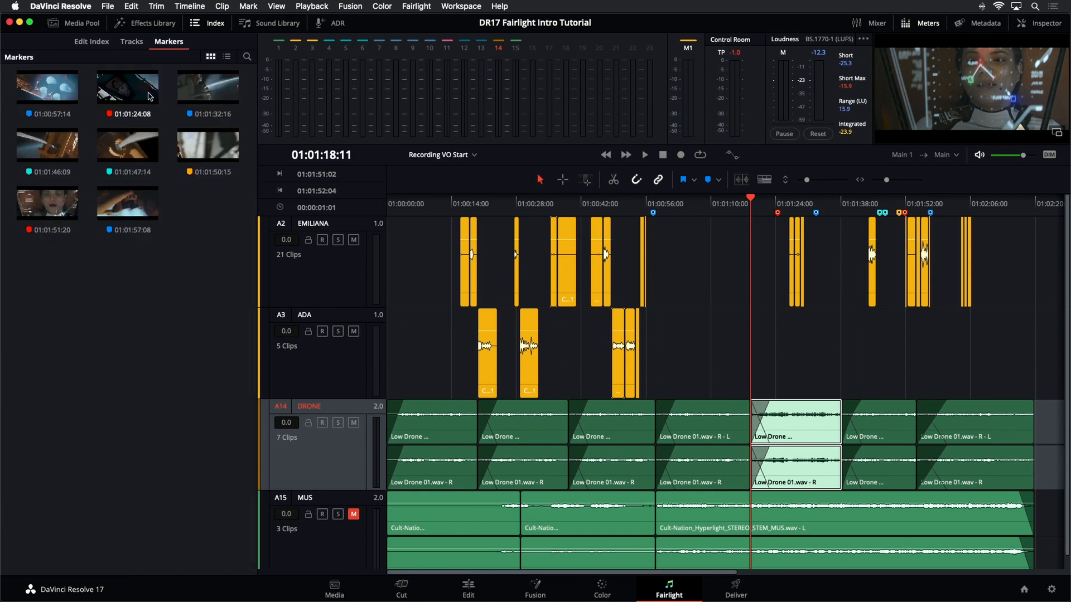
pyautogui.click(63, 93)
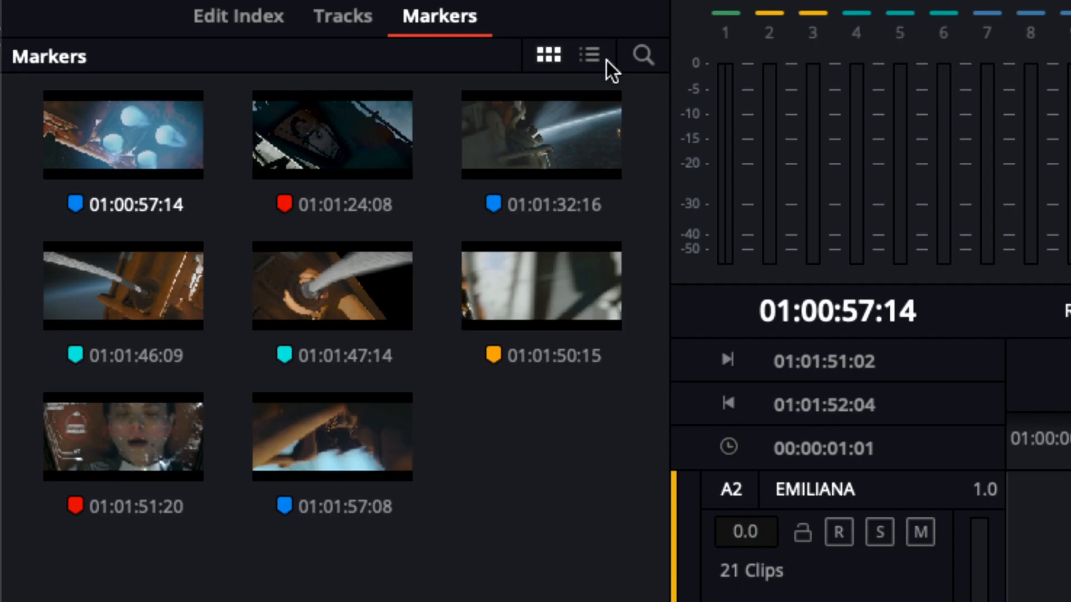
# Step: Switch the Markers index to list view and widen its Name column to show the full marker names
pyautogui.click(227, 58)
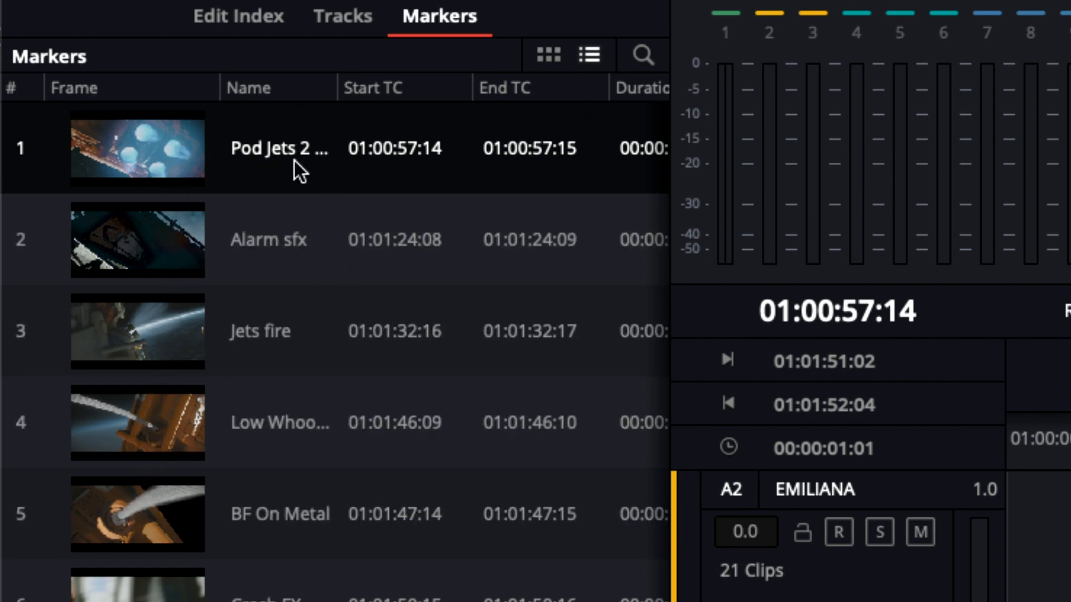
pyautogui.moveTo(337, 89); pyautogui.dragTo(383, 98)
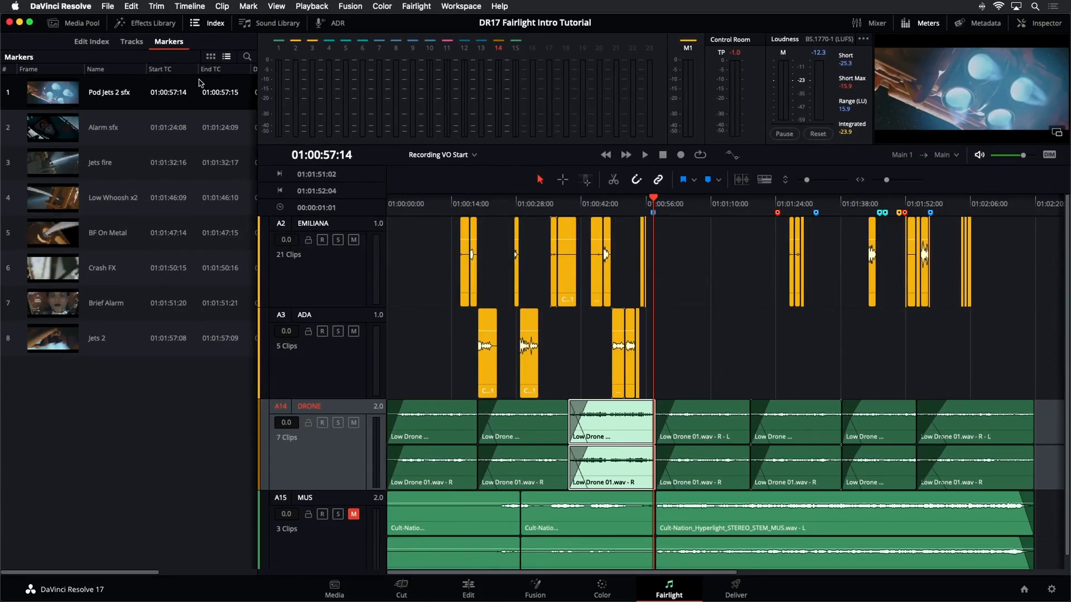
# Step: Widen the Index to reveal all marker columns and hide Start TC, End TC and Duration from the Markers list
pyautogui.moveTo(257, 105); pyautogui.dragTo(441, 115)
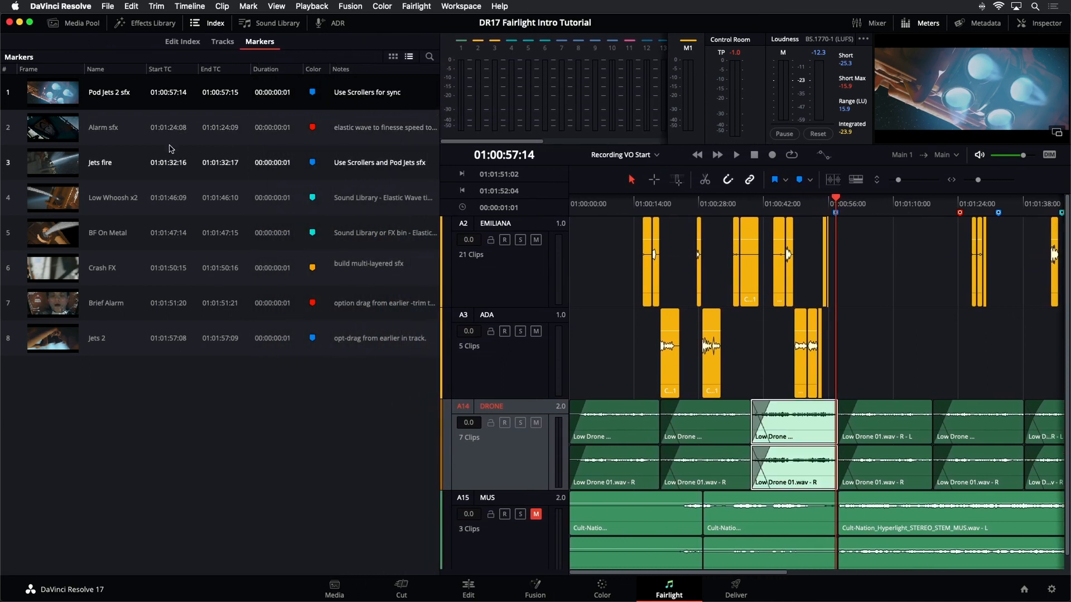
pyautogui.rightClick(185, 74)
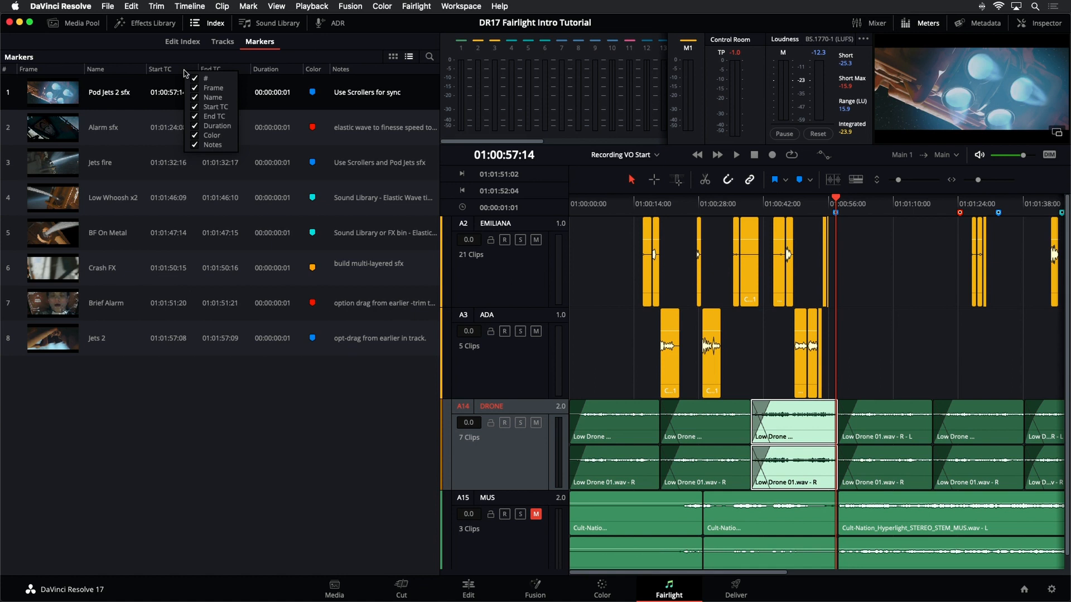
pyautogui.click(195, 108)
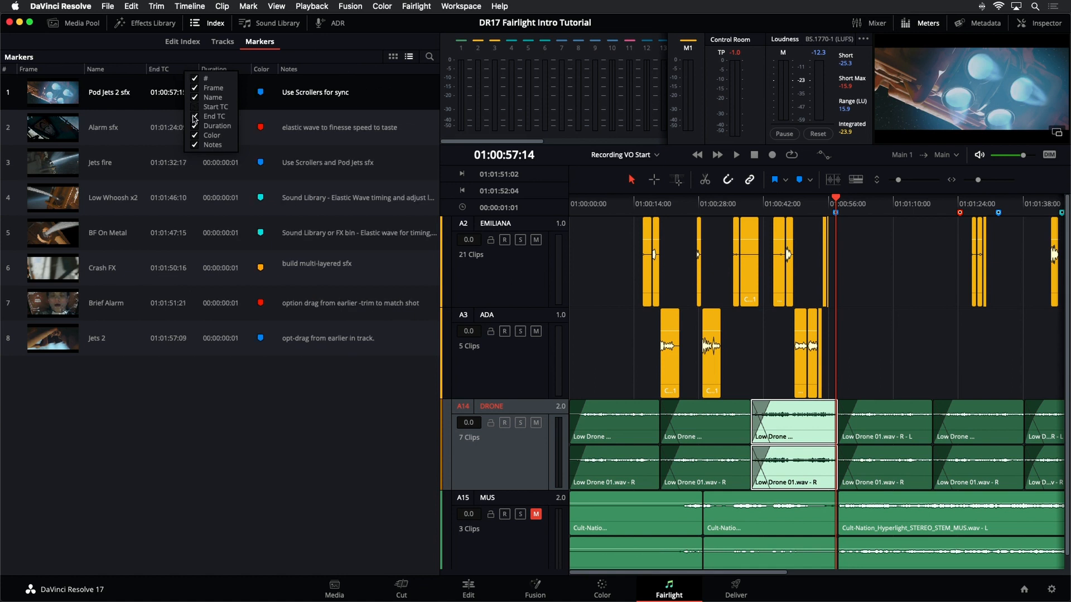
pyautogui.click(195, 117)
pyautogui.click(195, 127)
pyautogui.click(235, 442)
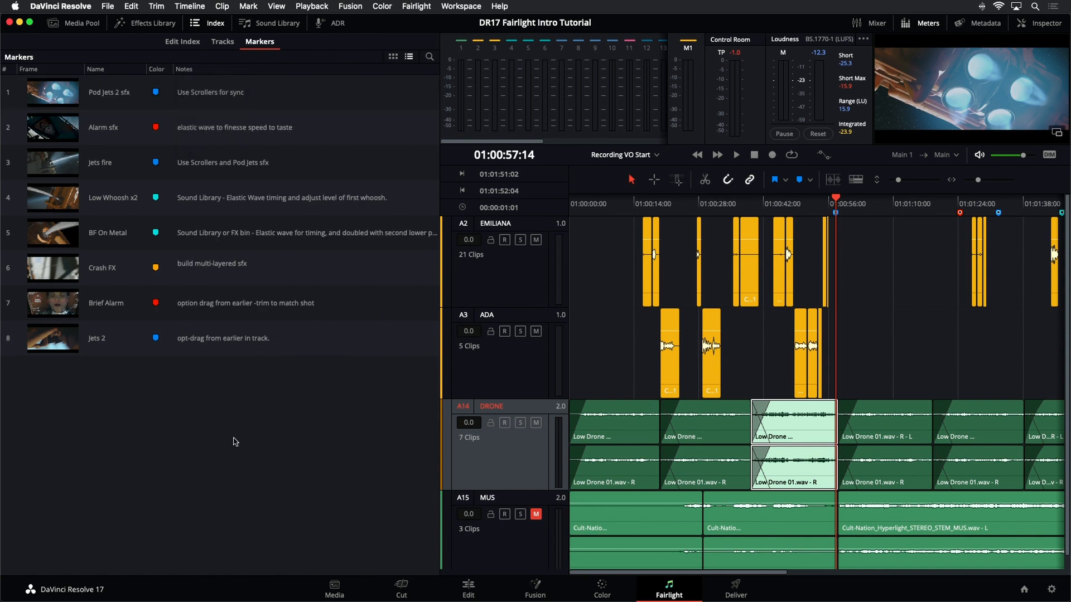
# Step: Place the Color column before Name in the Markers list and jump to the Alarm sfx marker
pyautogui.moveTo(160, 71); pyautogui.dragTo(88, 71)
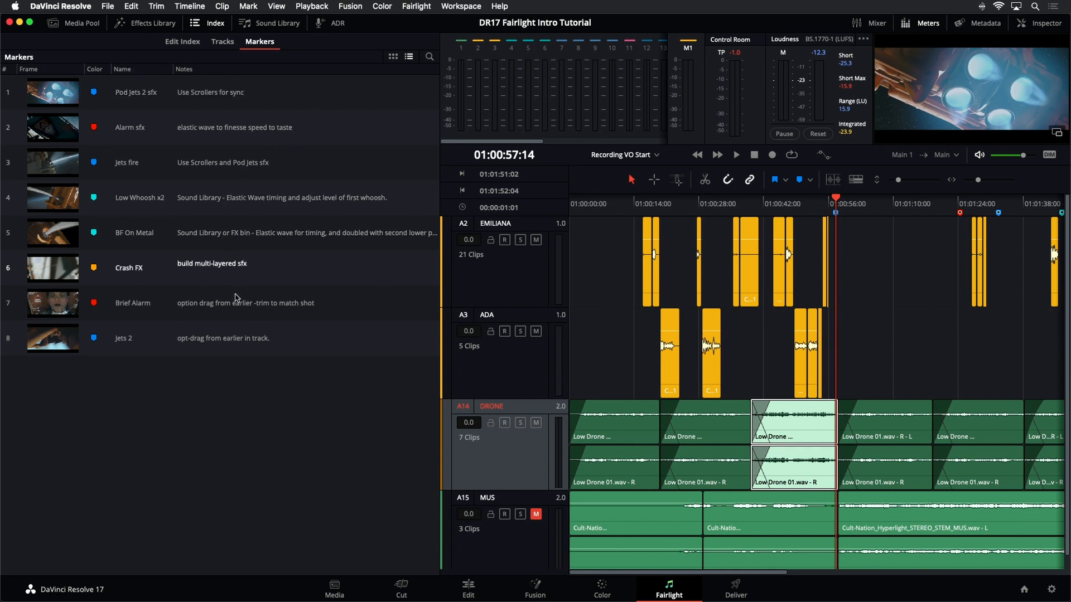
pyautogui.click(61, 95)
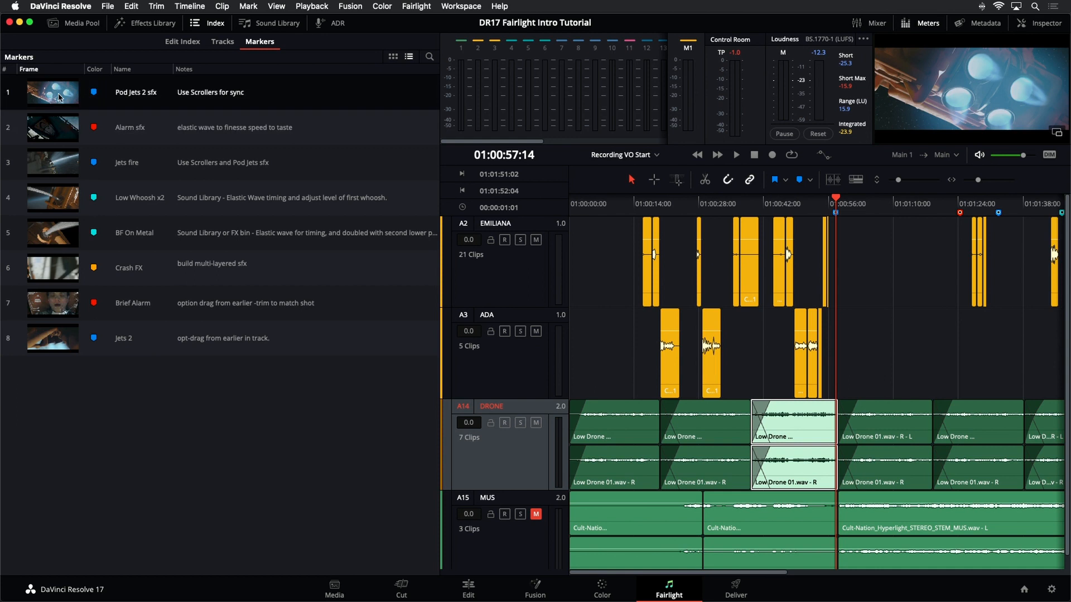
pyautogui.click(61, 133)
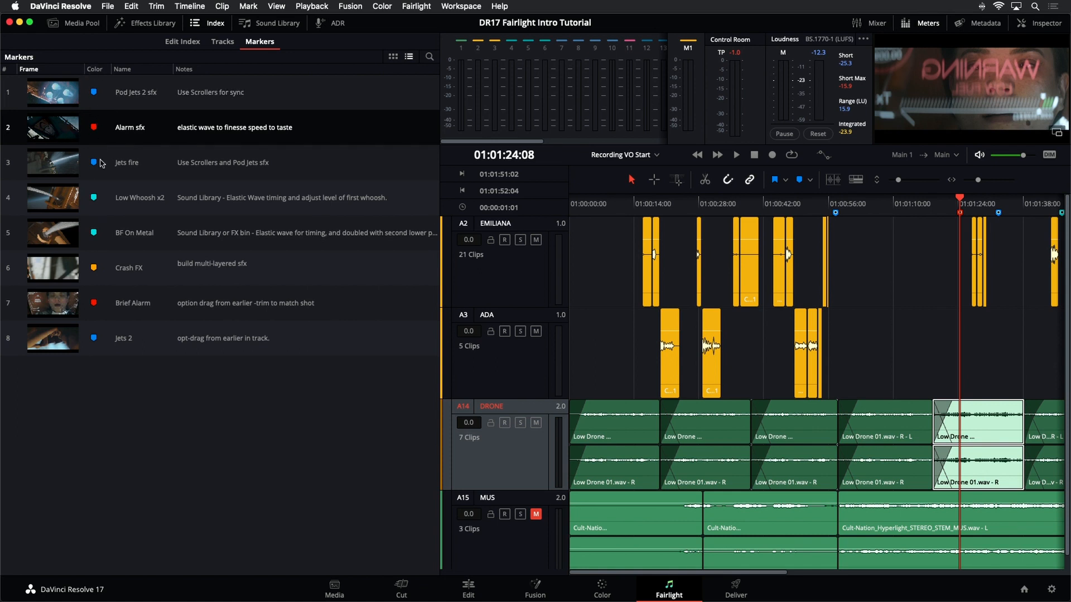
# Step: Sort the marker list by color in descending order and narrow the Index to give the timeline more room
pyautogui.click(95, 70)
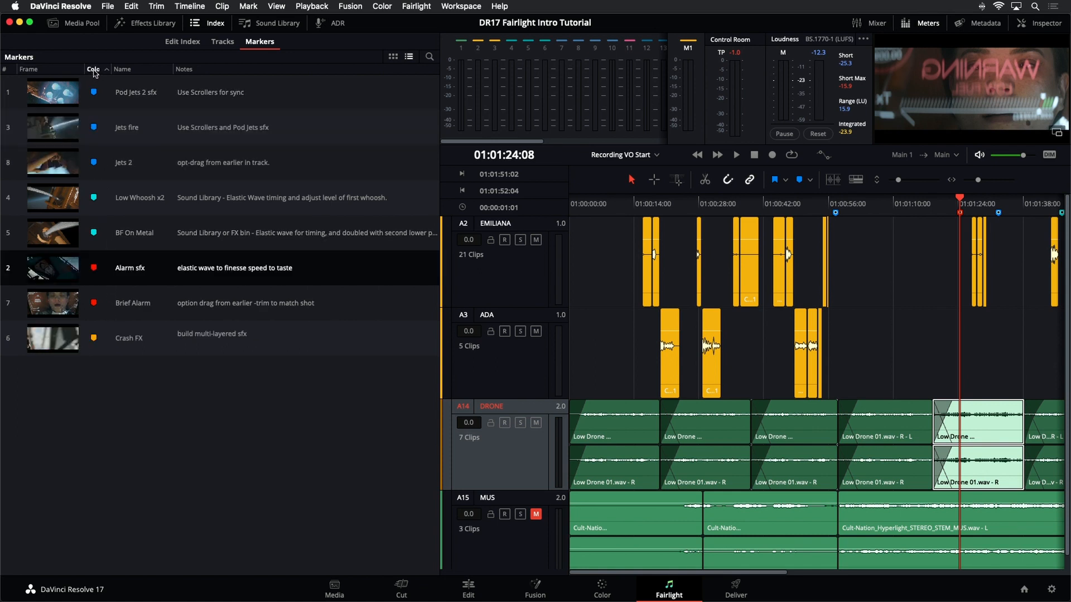
pyautogui.click(94, 70)
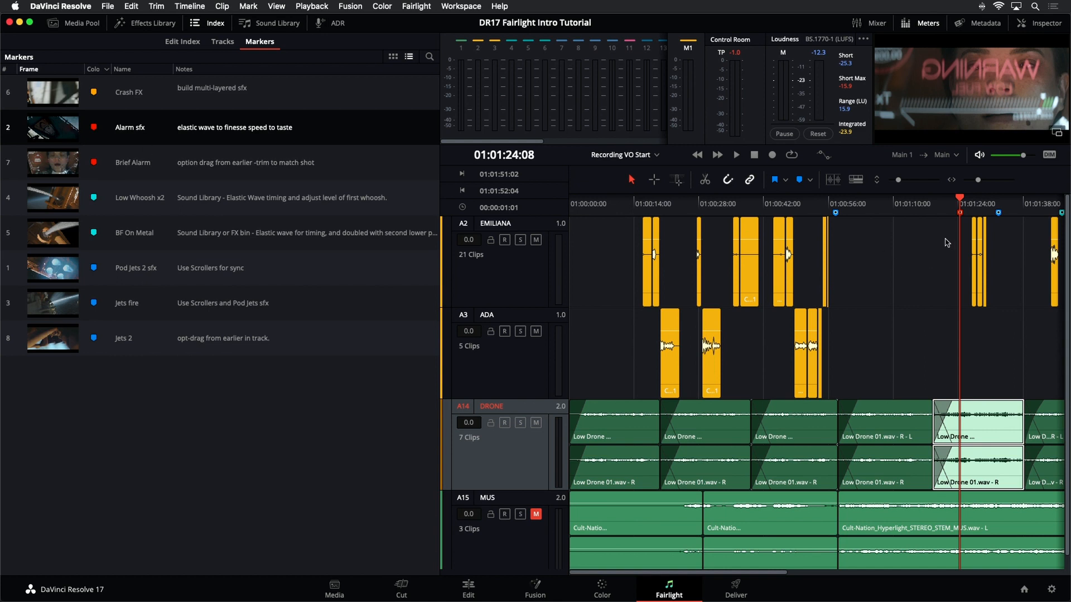
pyautogui.moveTo(441, 156); pyautogui.dragTo(241, 146)
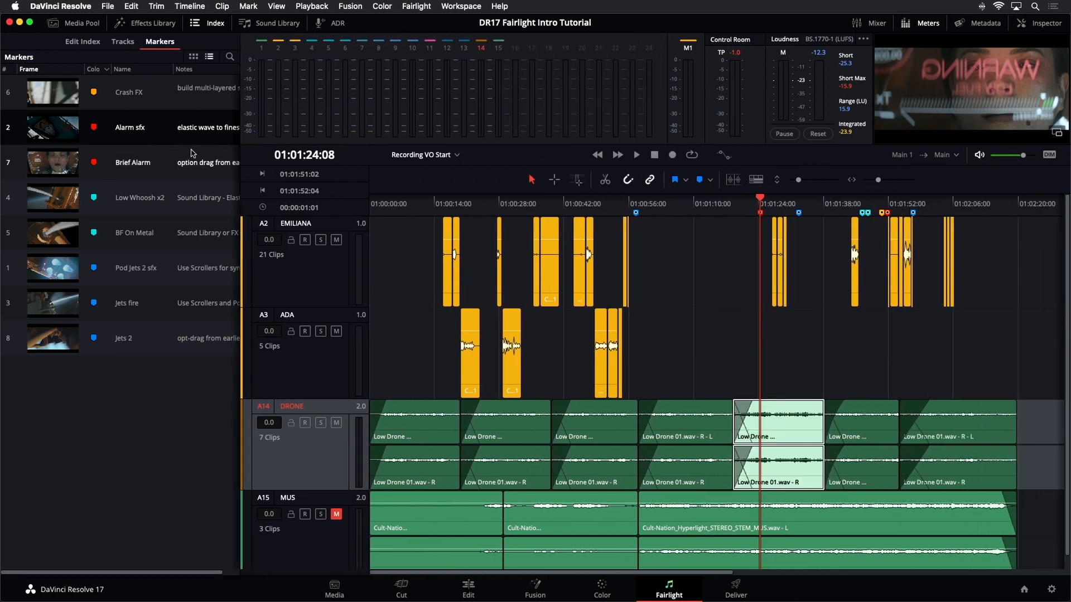
# Step: Show the Media Pool together with the Markers index and switch the Media Pool clips to list view
pyautogui.click(207, 25)
pyautogui.click(92, 23)
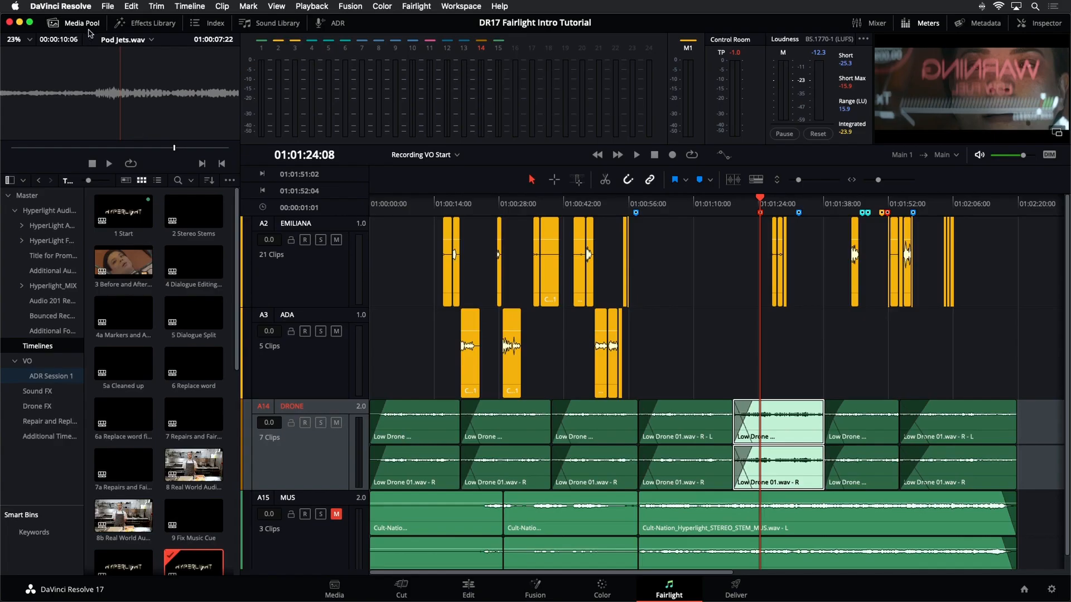
pyautogui.click(208, 24)
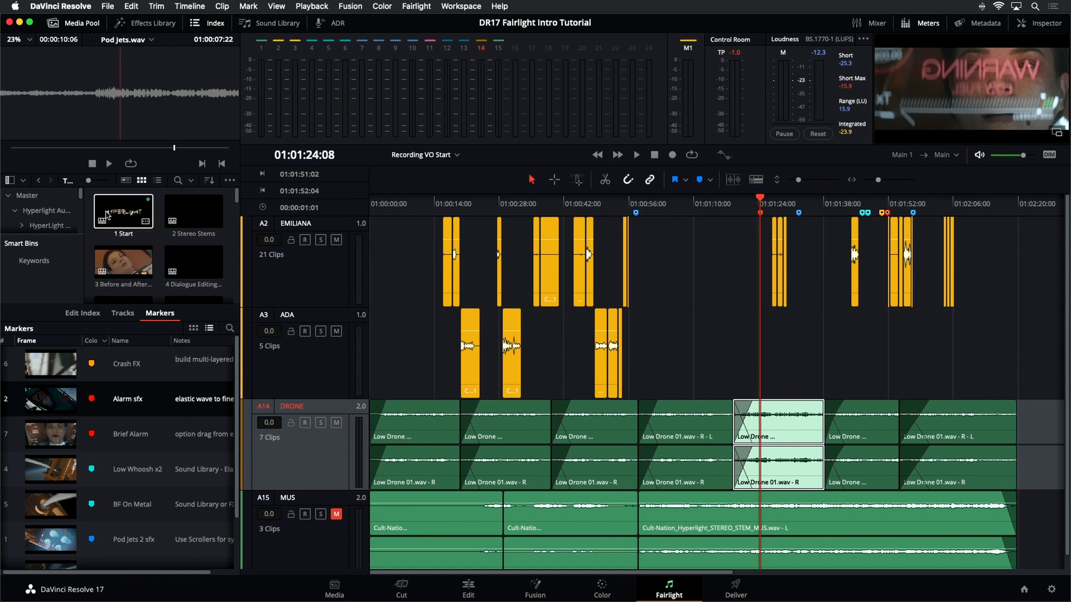
pyautogui.click(158, 180)
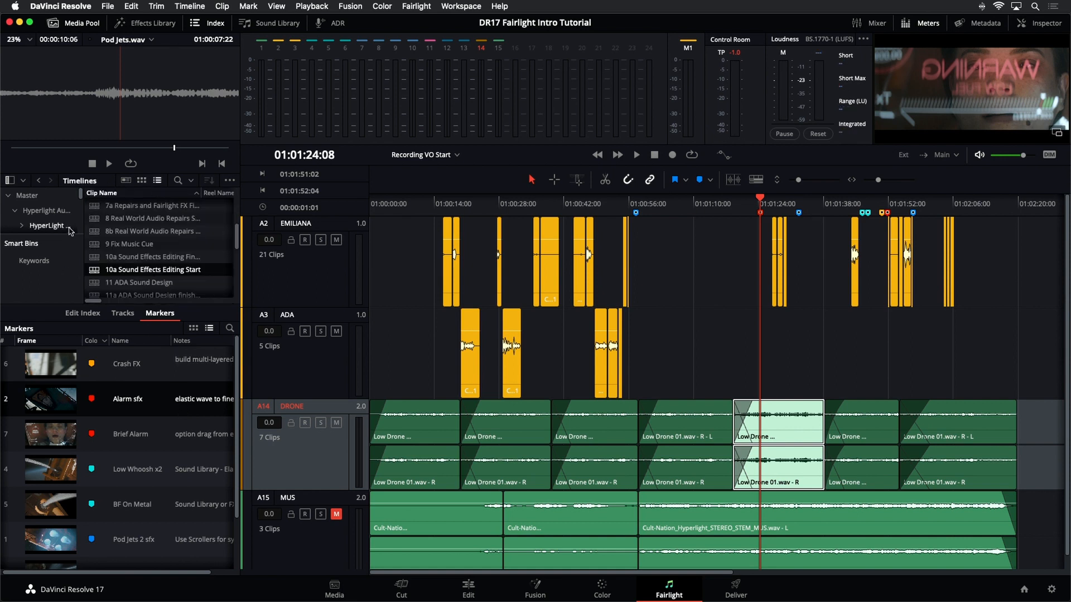
# Step: Open the Sound FX bin in the Media Pool and hide the Index so the bin's full clip list has room
pyautogui.scroll(-5, 67, 223)
pyautogui.scroll(-3, 68, 222)
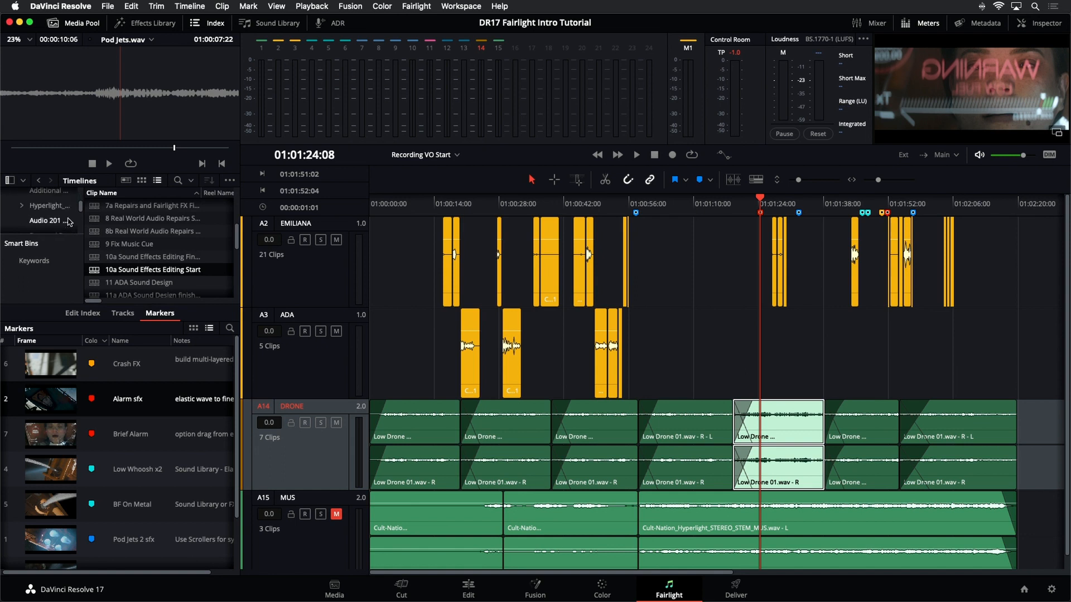
pyautogui.scroll(-3, 67, 217)
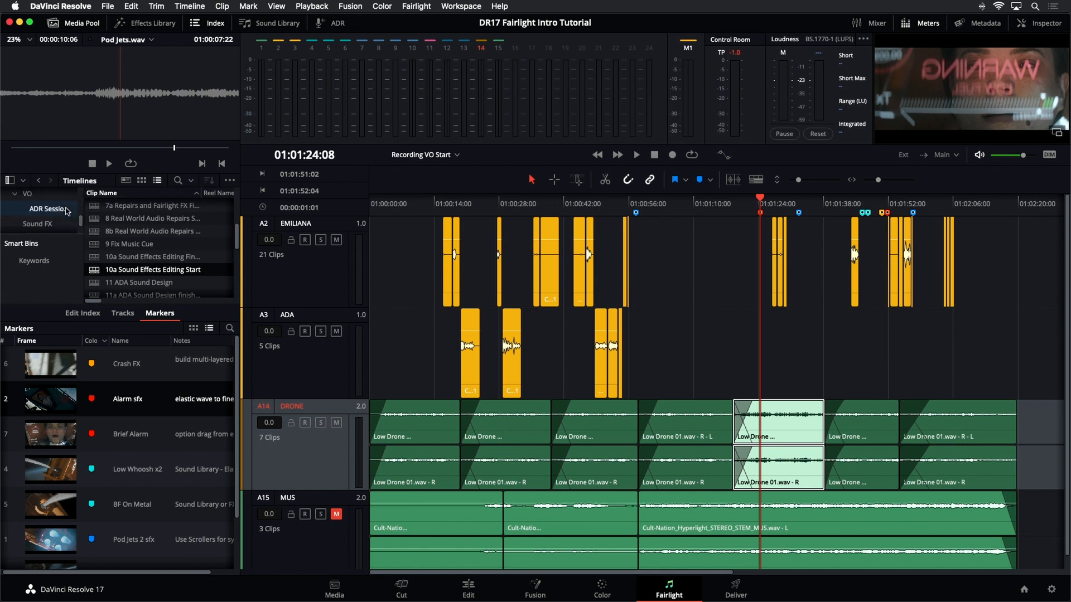
pyautogui.scroll(-2, 62, 211)
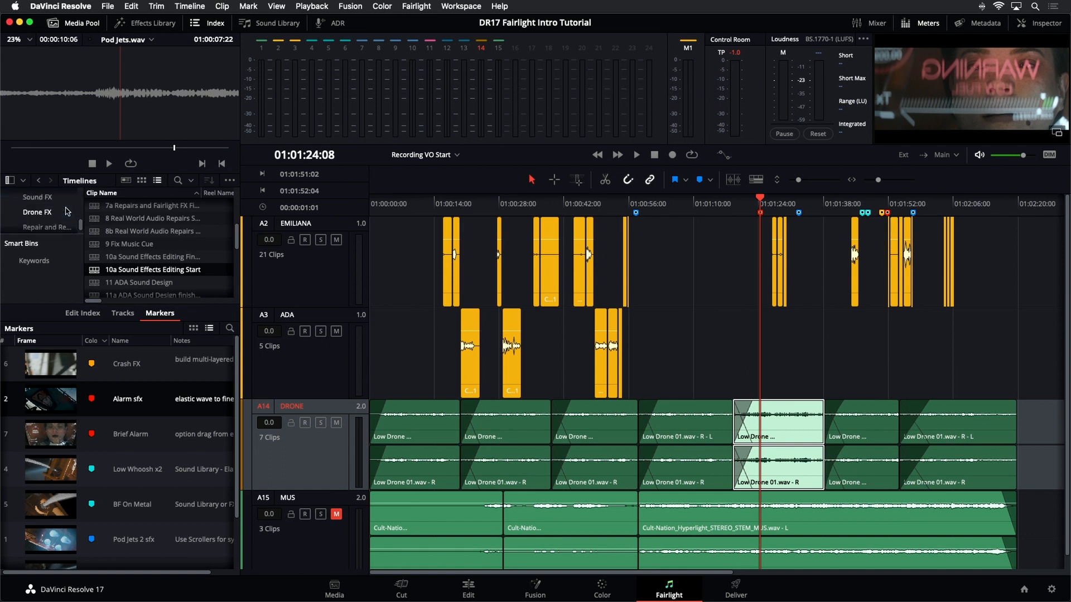
pyautogui.click(38, 204)
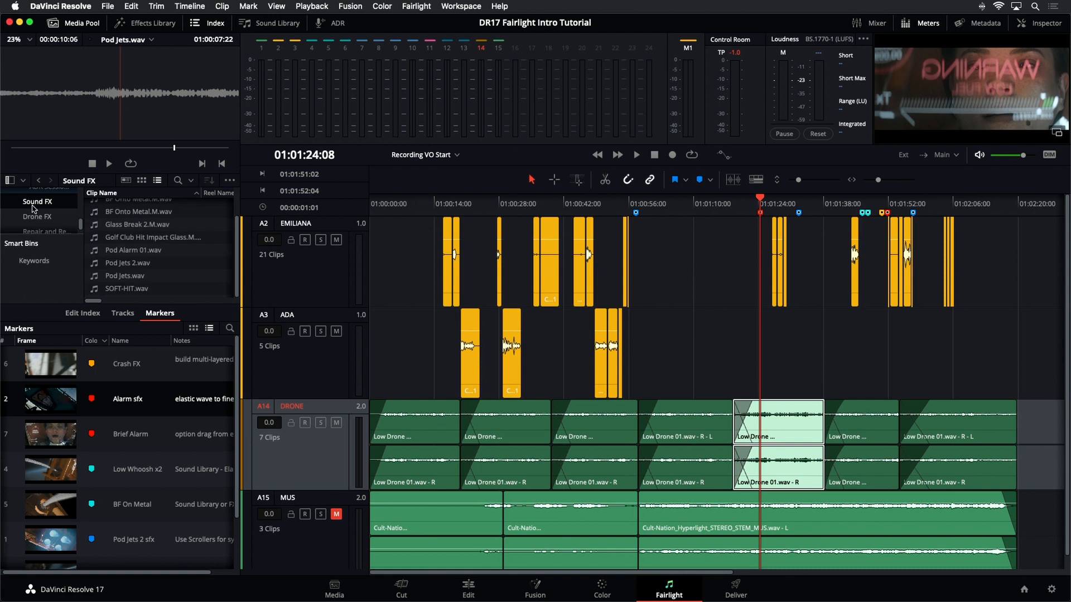
pyautogui.scroll(2, 169, 254)
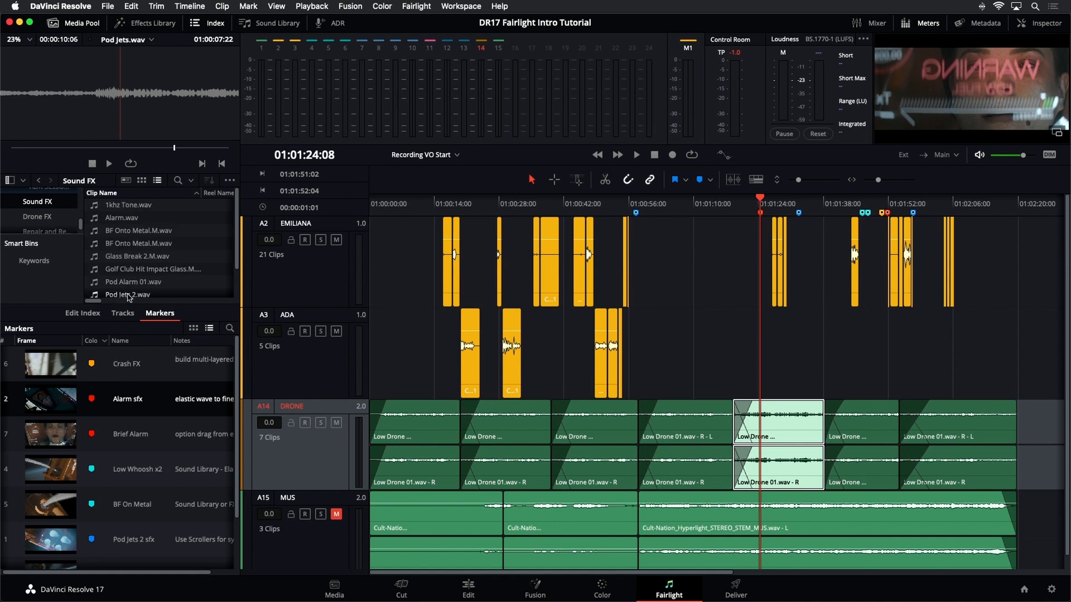
pyautogui.click(205, 24)
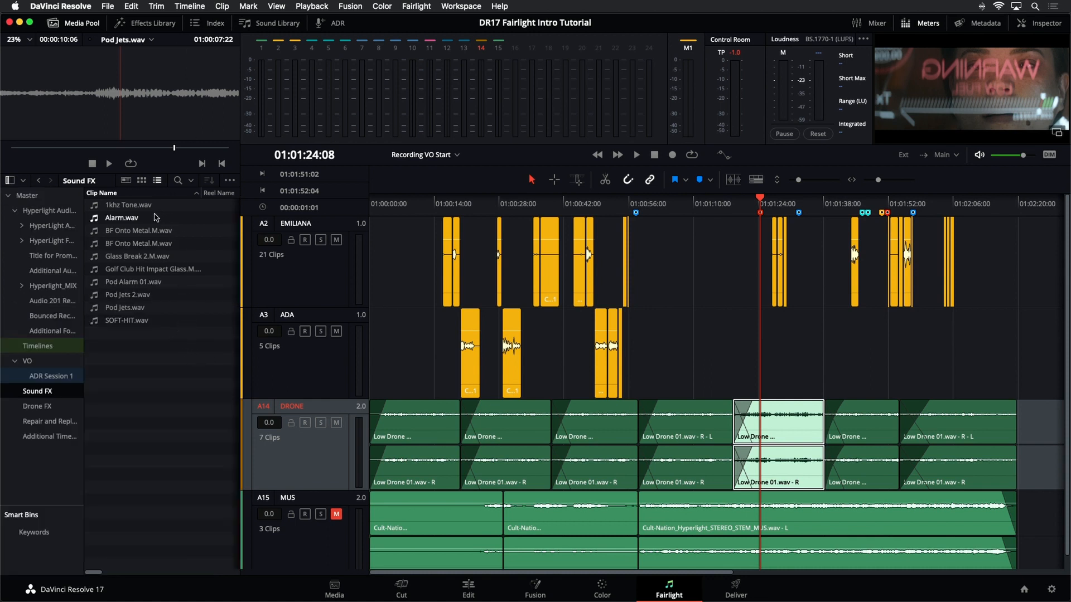
# Step: Load Alarm.wav from the Sound FX bin into the preview player and audition it
pyautogui.click(122, 218)
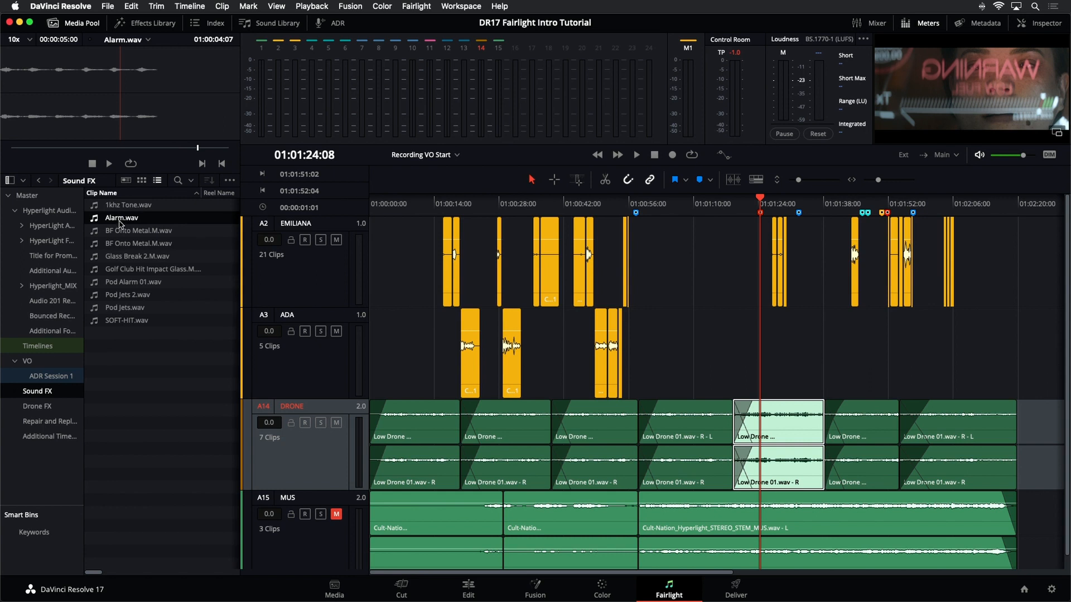
pyautogui.click(109, 164)
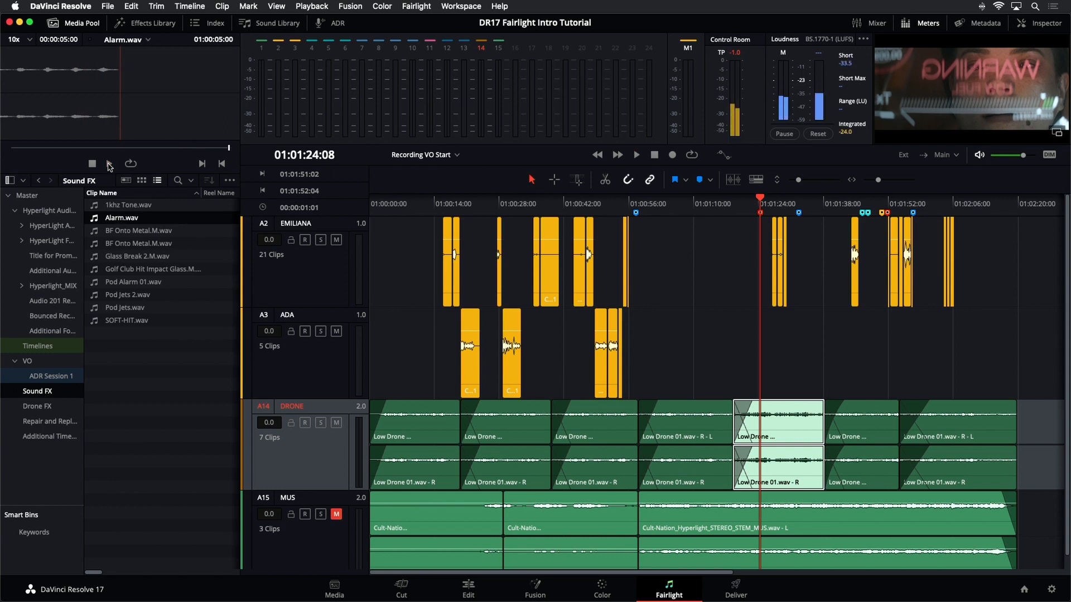
pyautogui.click(109, 165)
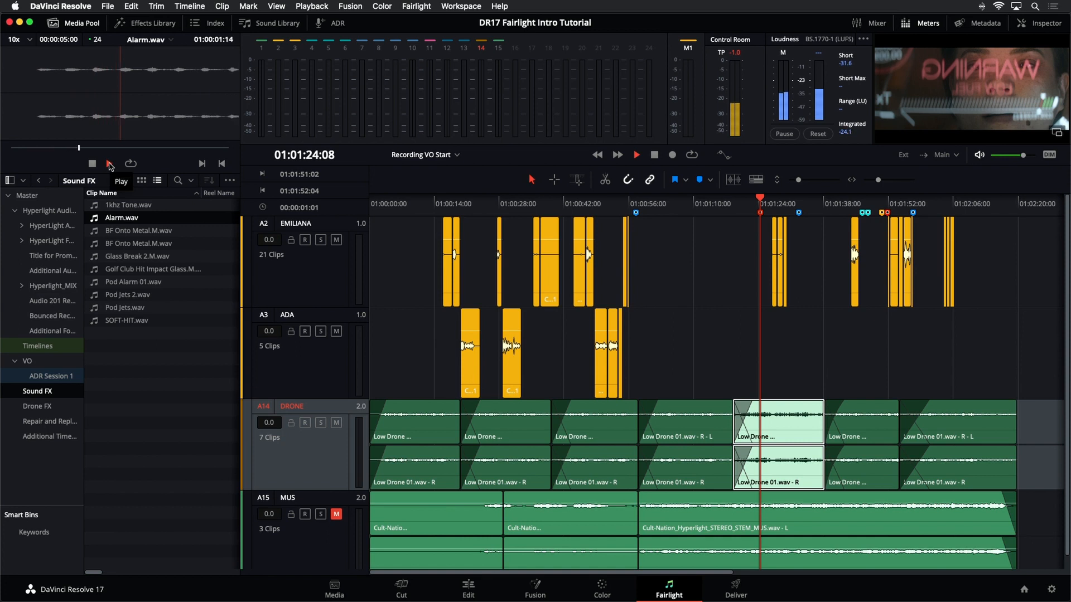
pyautogui.click(91, 165)
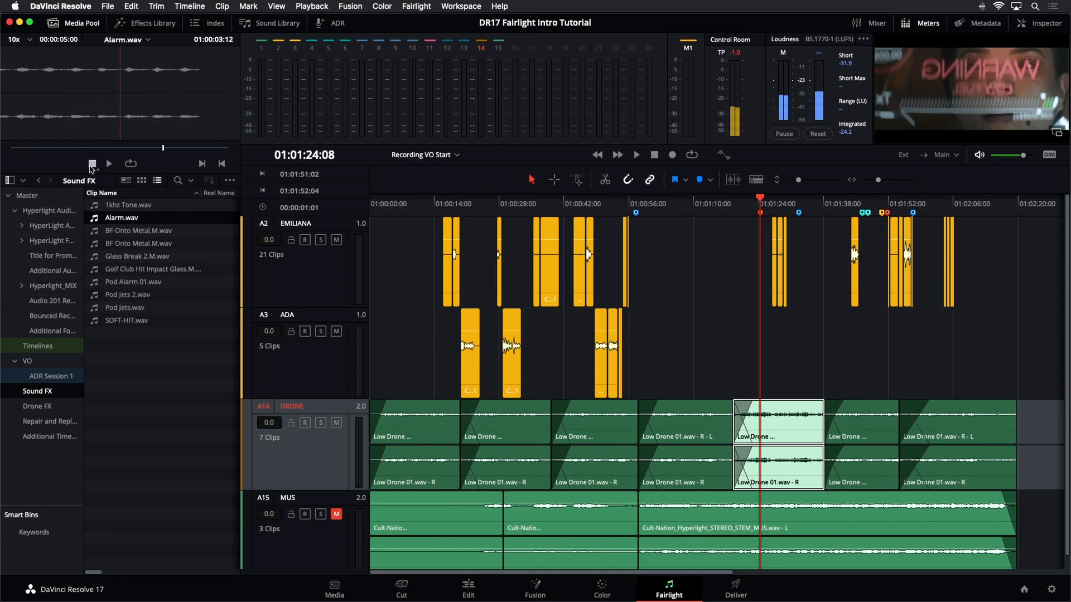
# Step: Load Pod Alarm 01.wav into the preview player and listen to part of it
pyautogui.click(99, 284)
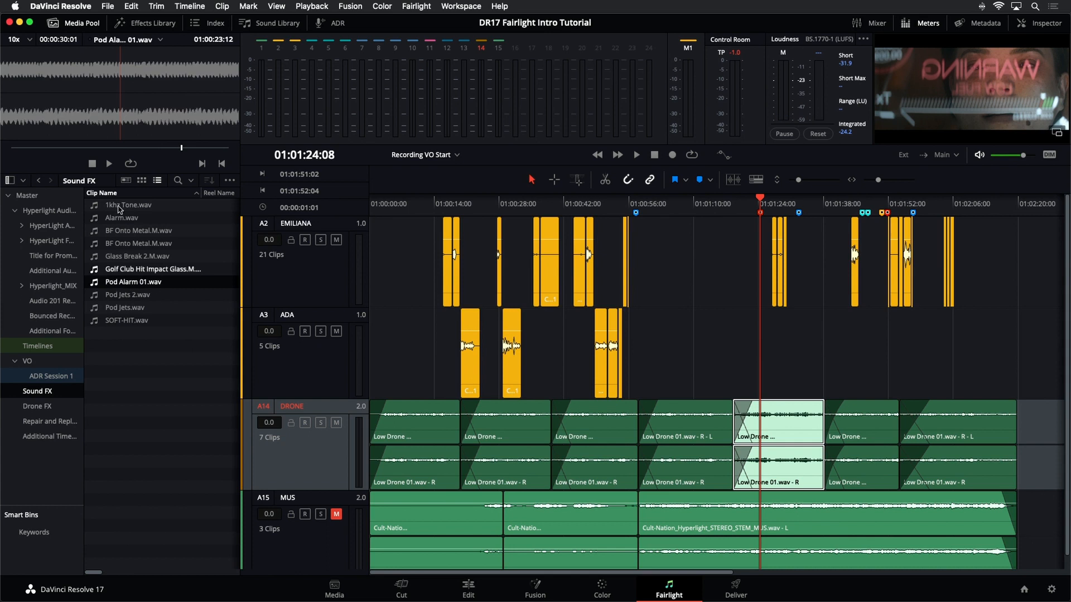
pyautogui.click(110, 165)
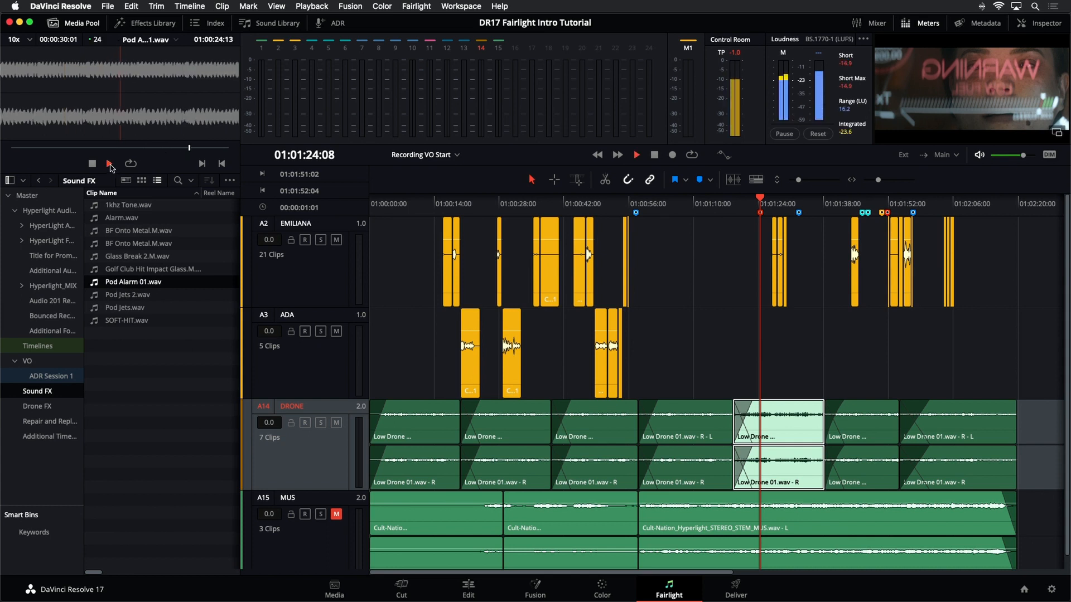
pyautogui.click(94, 167)
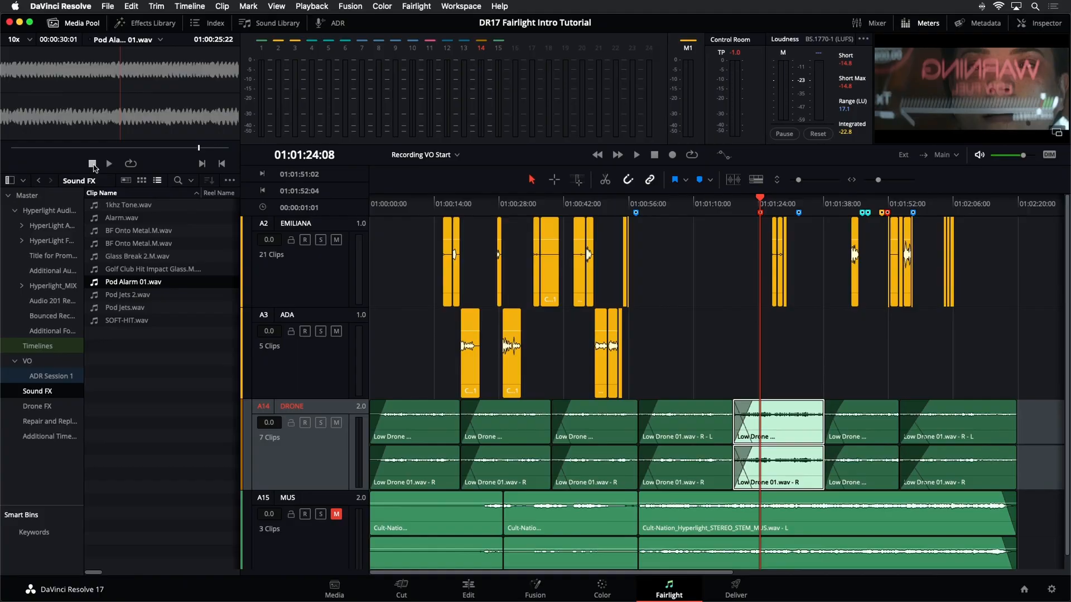
# Step: Load Alarm.wav into the preview player again and scrub it to 01:00:02:13, then clear the clip selection
pyautogui.click(107, 217)
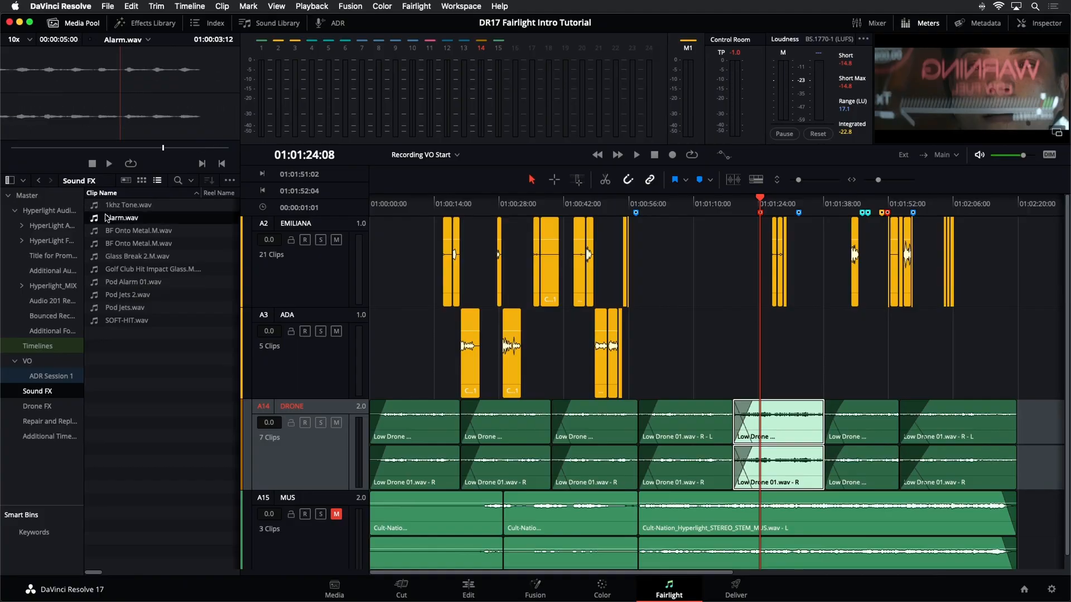
pyautogui.moveTo(140, 148); pyautogui.dragTo(121, 149)
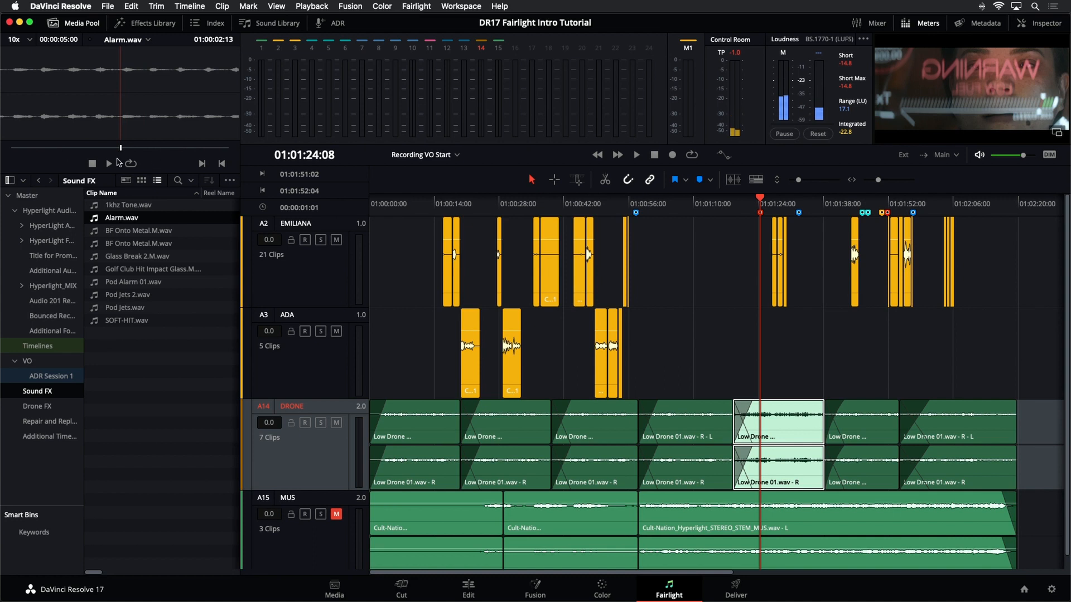
pyautogui.click(209, 345)
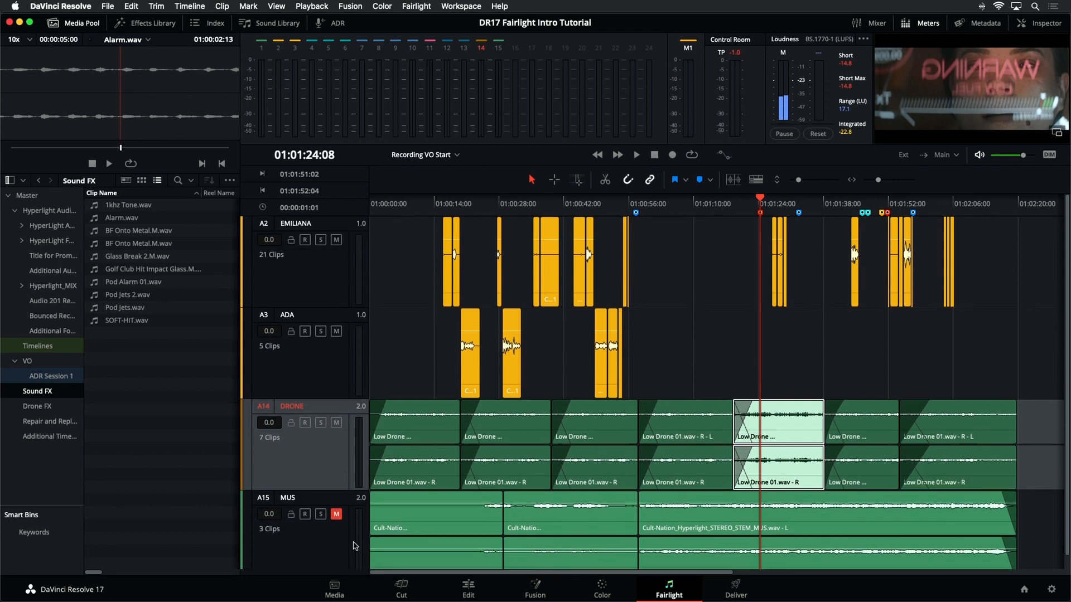
# Step: Replace the Media Pool with the Index's tracklist and make the hidden tracks A4 through A13 visible in the timeline
pyautogui.click(207, 25)
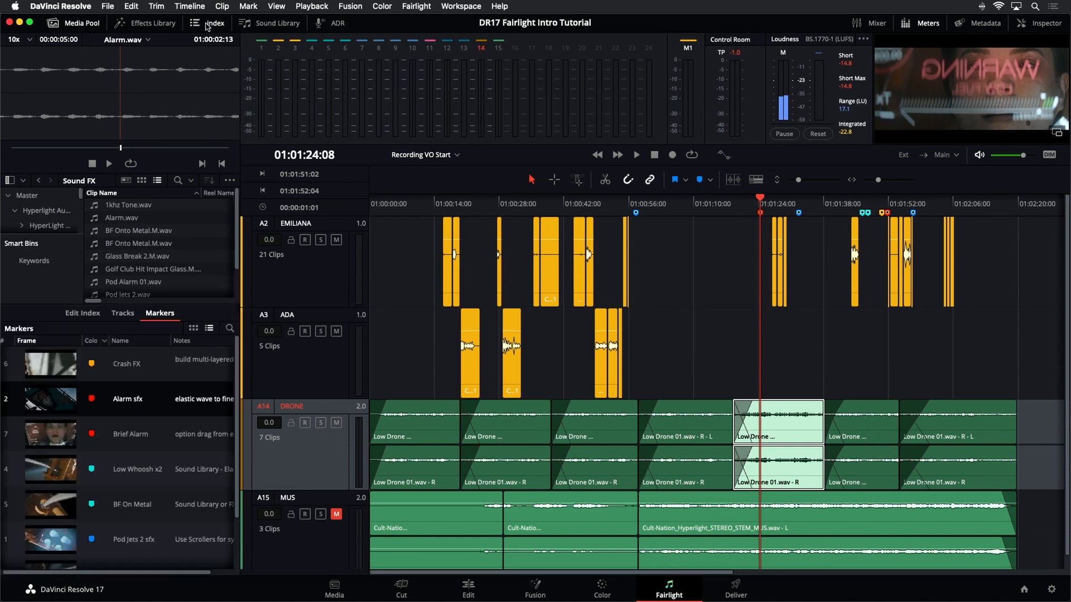
pyautogui.click(80, 25)
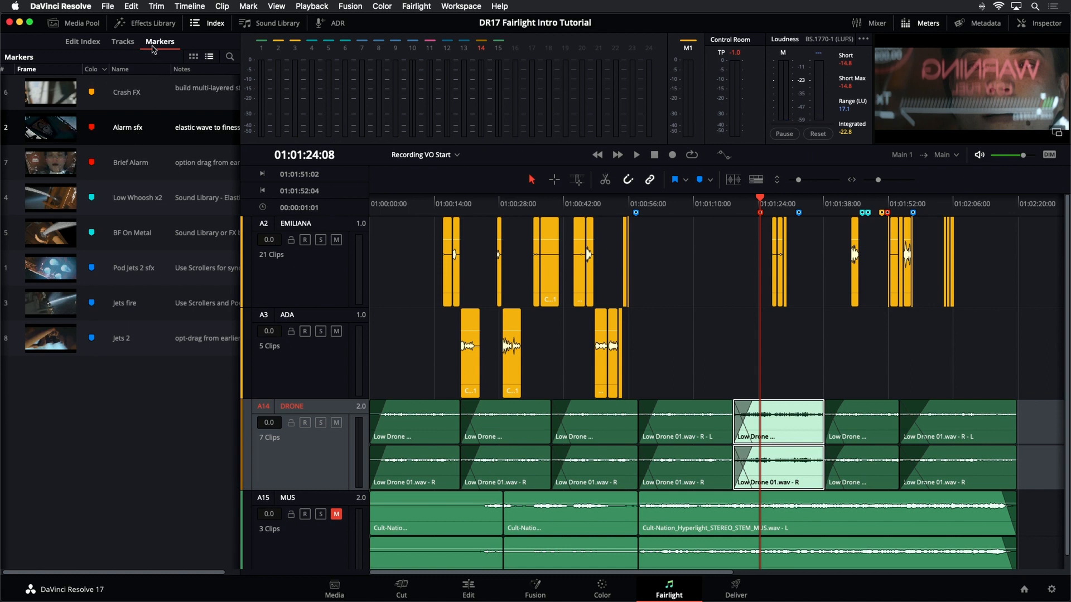
pyautogui.click(128, 45)
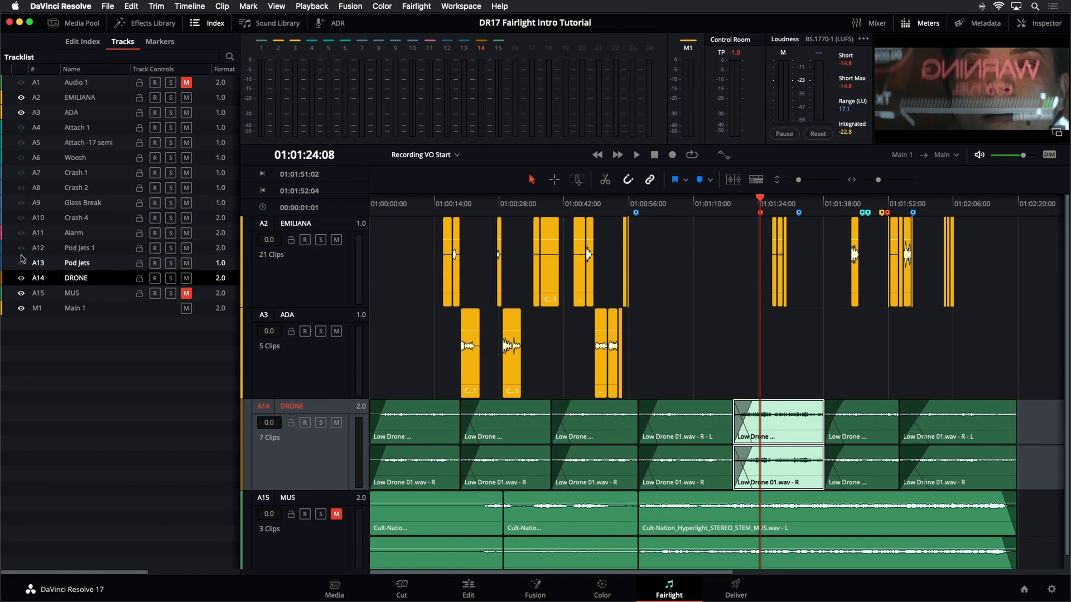
pyautogui.click(21, 128)
pyautogui.click(21, 142)
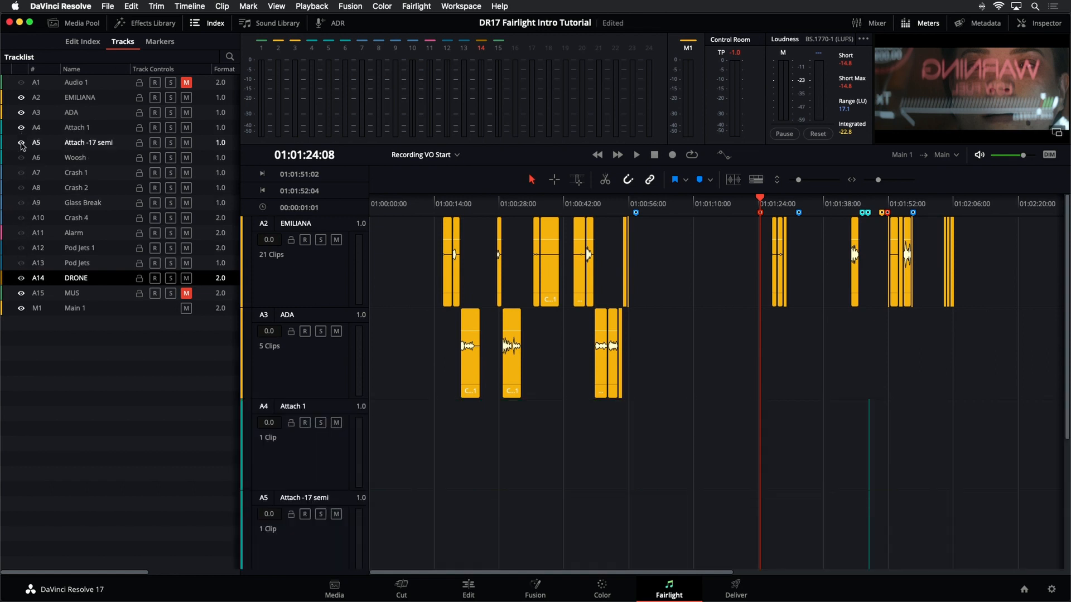
pyautogui.moveTo(21, 143); pyautogui.dragTo(19, 256)
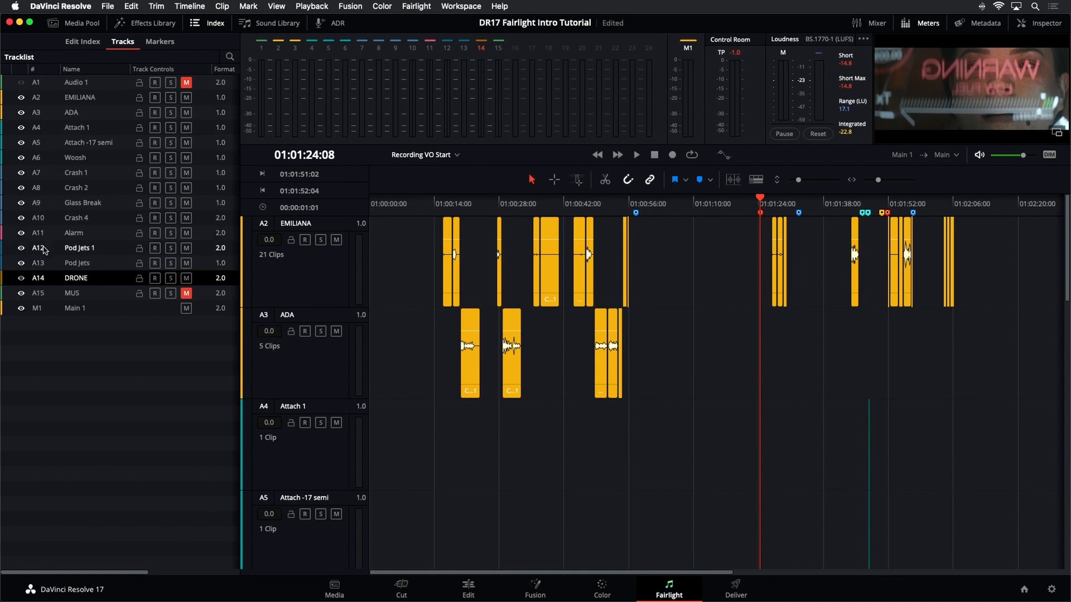
pyautogui.scroll(-15, 840, 442)
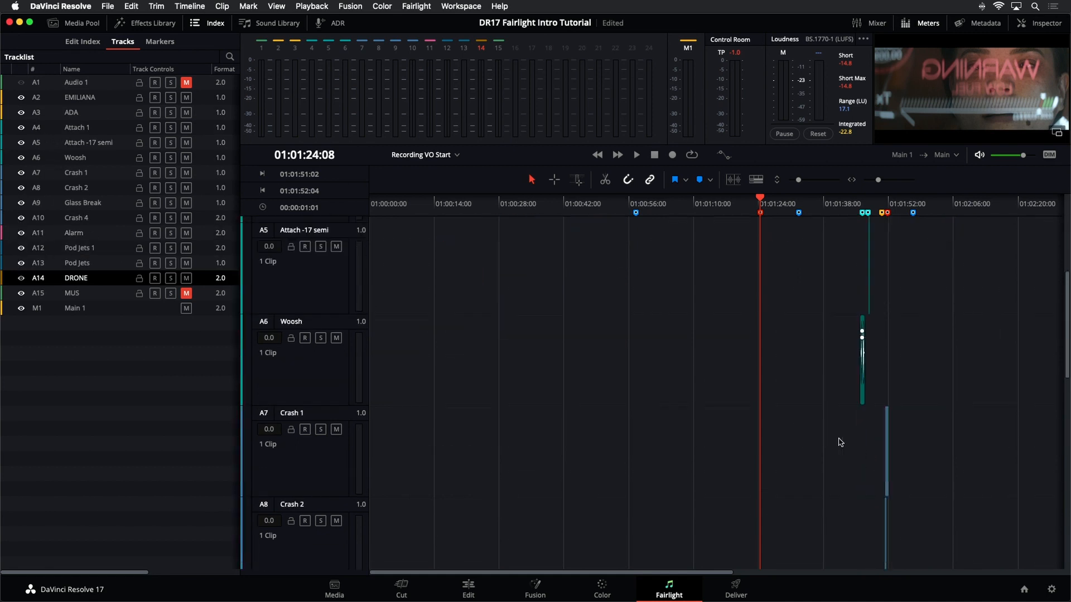
# Step: Reduce the track heights so all the tracks fit in the timeline, and show the Mixer widened to reveal more channel strips
pyautogui.scroll(-8, 839, 443)
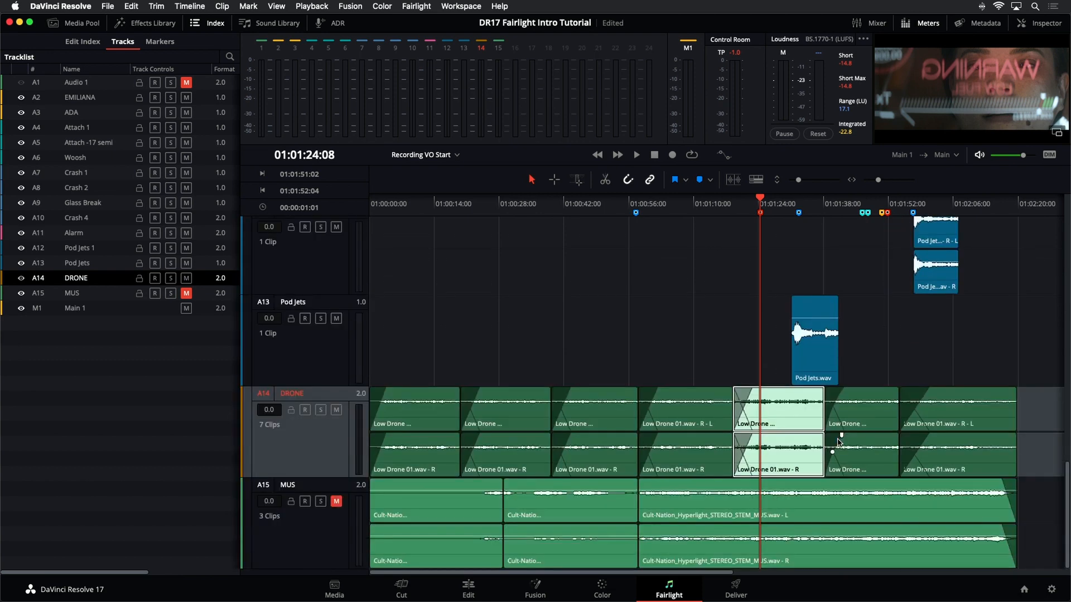
pyautogui.scroll(9, 839, 442)
pyautogui.scroll(9, 840, 443)
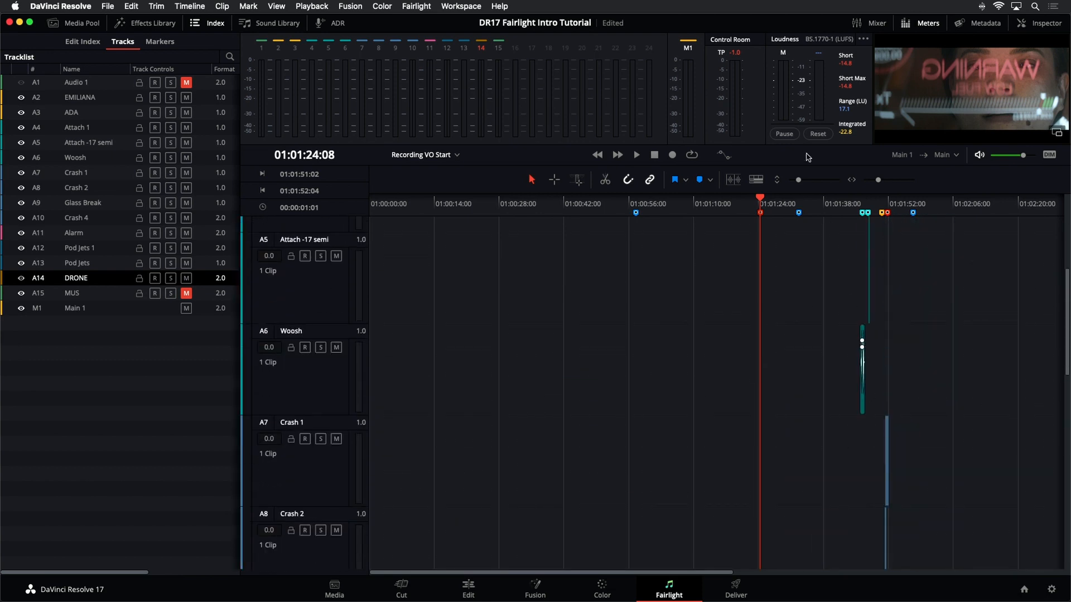
pyautogui.moveTo(799, 181); pyautogui.dragTo(791, 180)
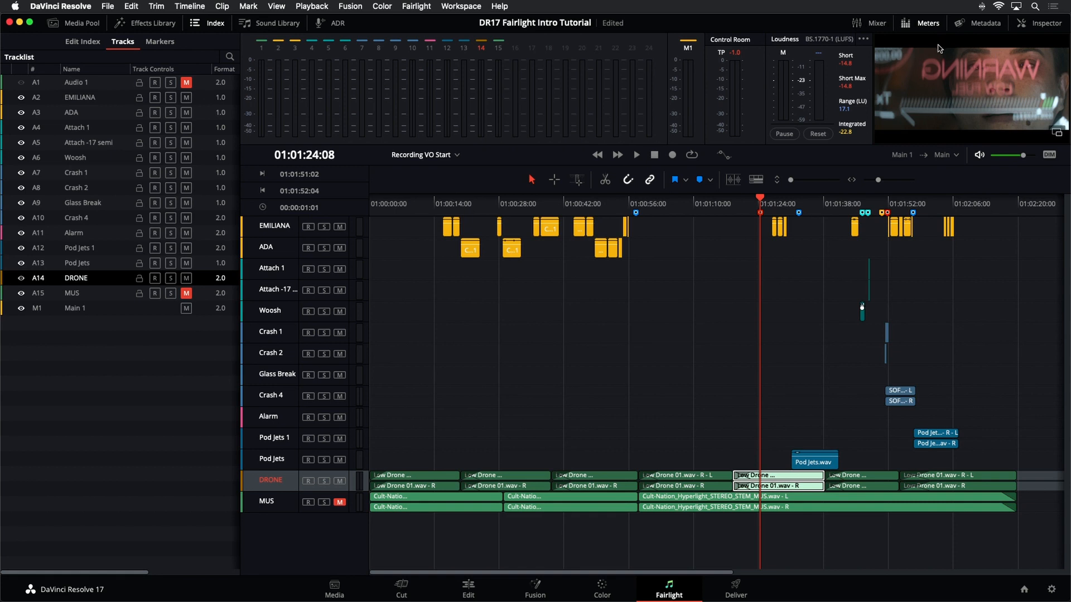
pyautogui.click(873, 23)
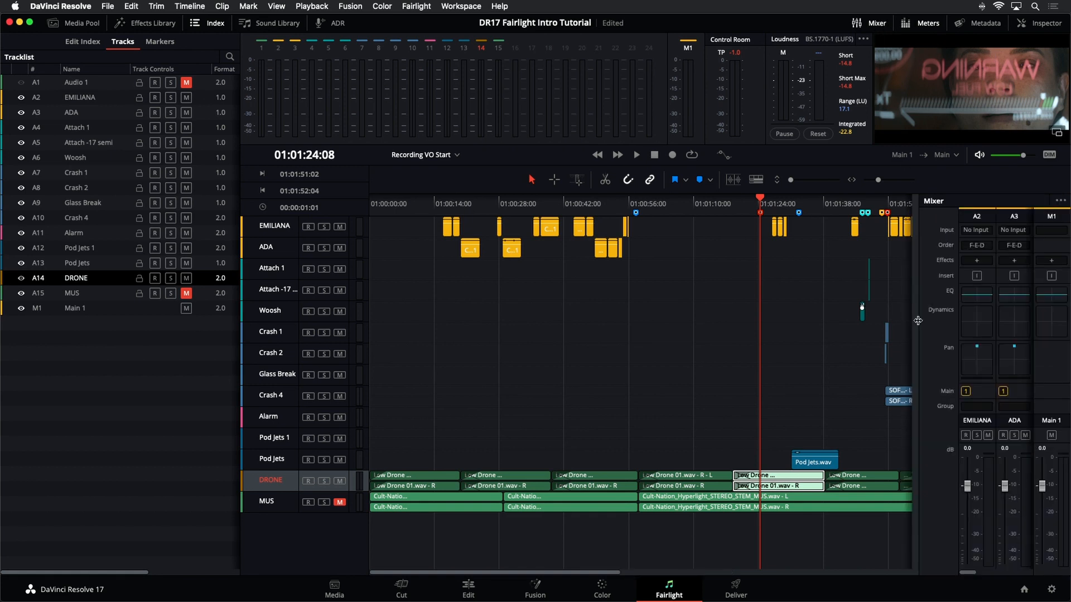
pyautogui.moveTo(917, 321); pyautogui.dragTo(507, 369)
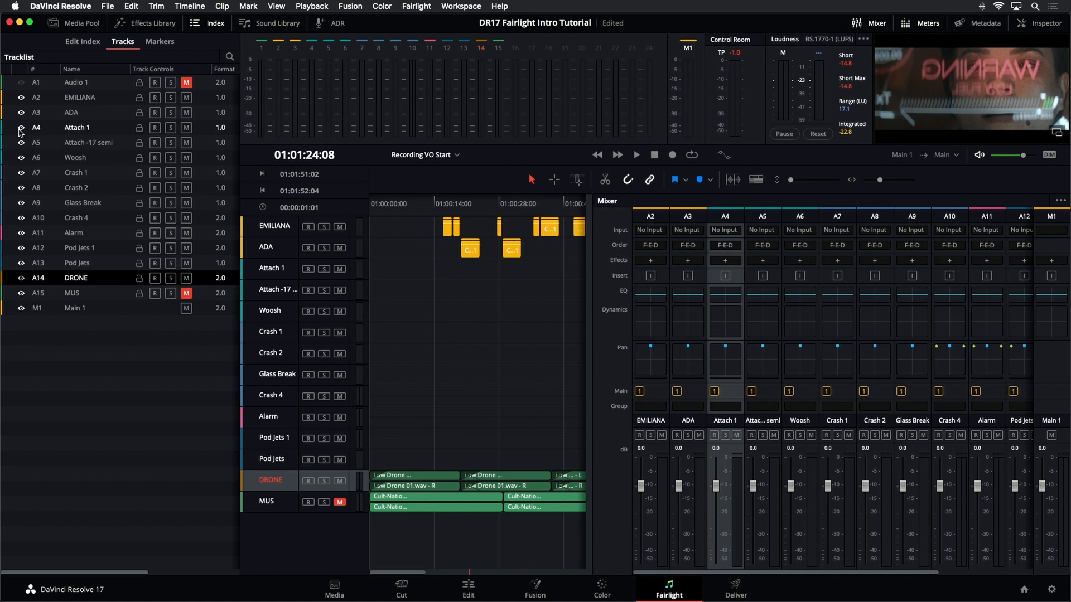
# Step: Hide tracks A4 through A13 in the tracklist, then make Alarm, Pod Jets 1 and Pod Jets visible again
pyautogui.moveTo(21, 129); pyautogui.dragTo(21, 250)
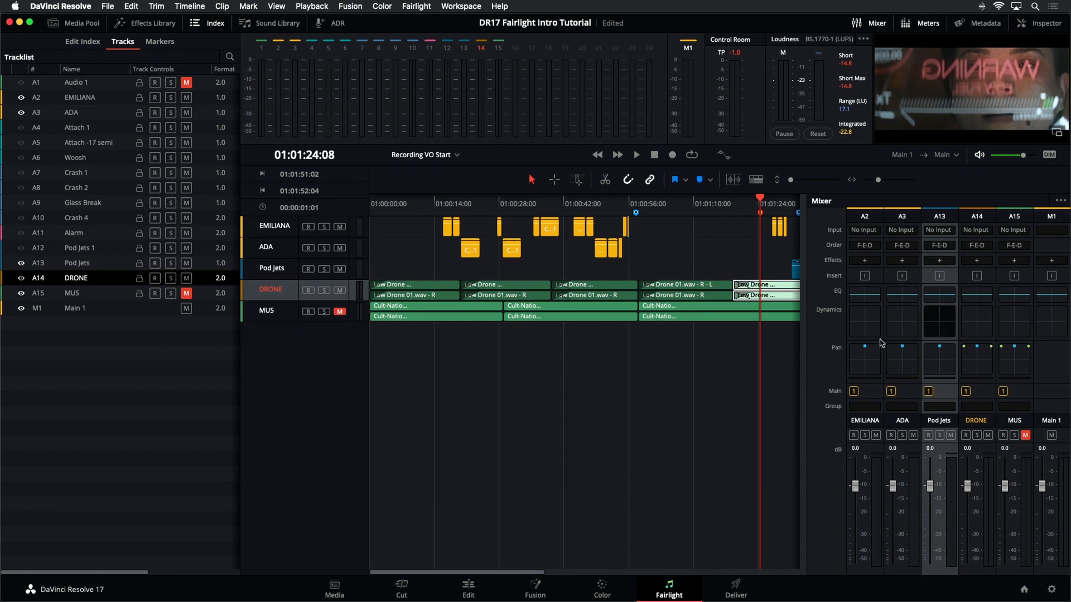
pyautogui.click(21, 264)
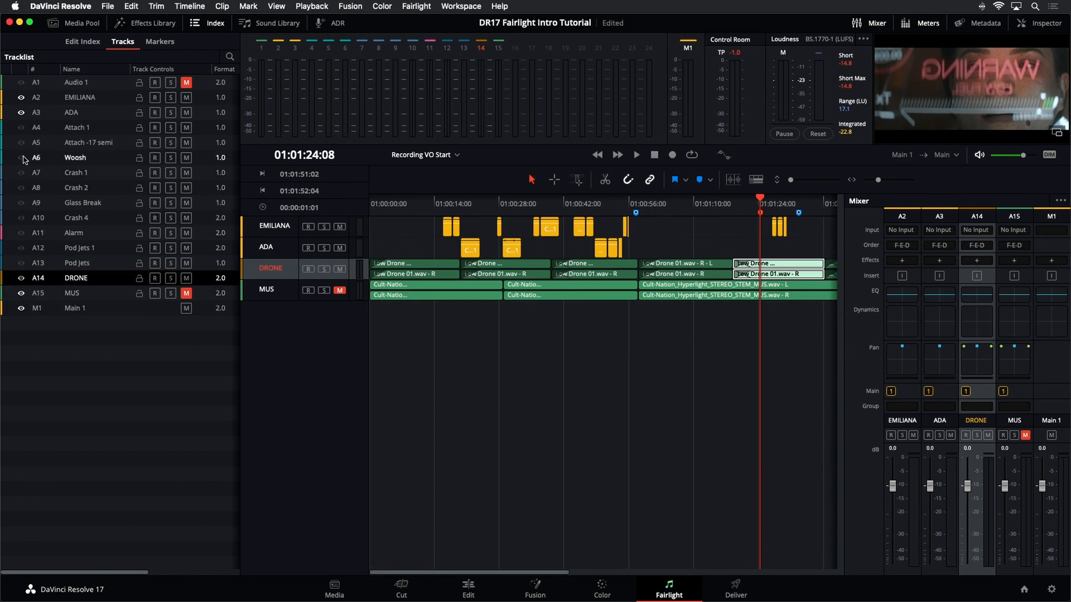
pyautogui.click(20, 234)
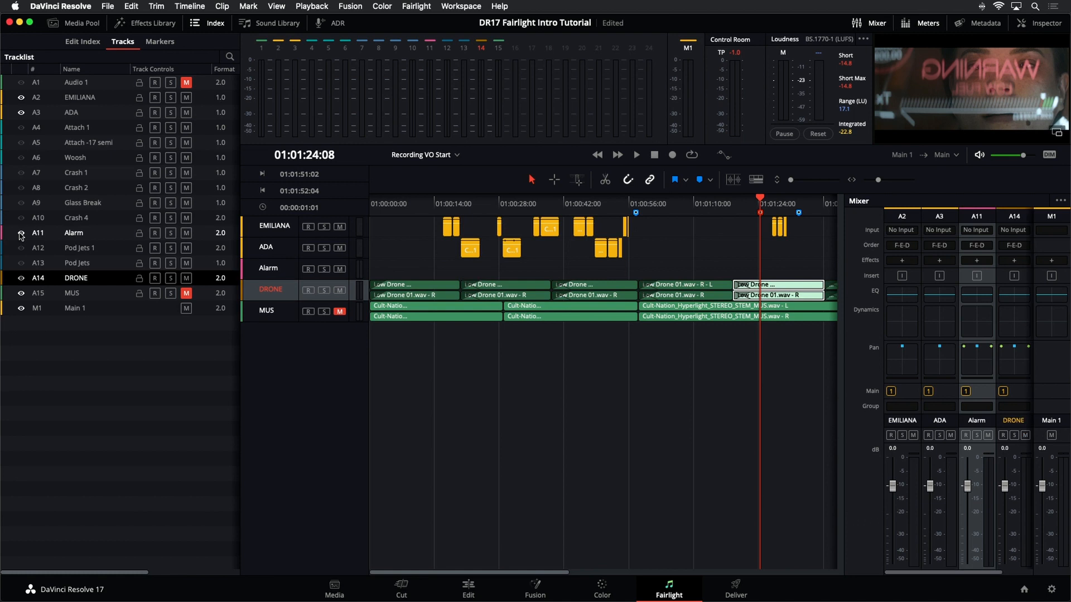
pyautogui.click(21, 248)
pyautogui.click(21, 262)
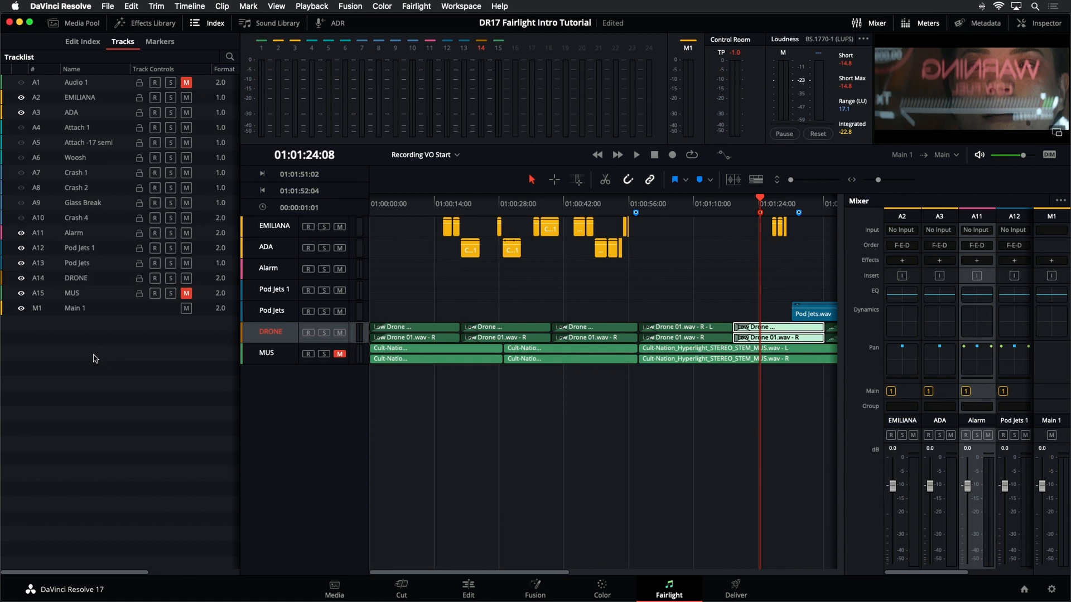
# Step: Close the Index, make the timeline tracks taller and select the Alarm track A11
pyautogui.click(198, 25)
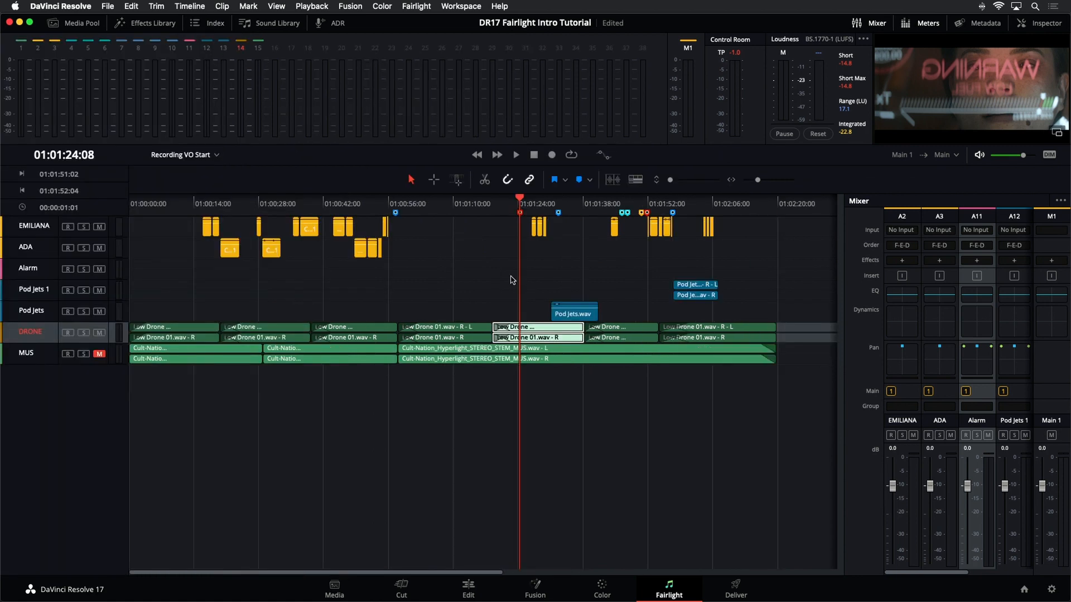
pyautogui.click(673, 181)
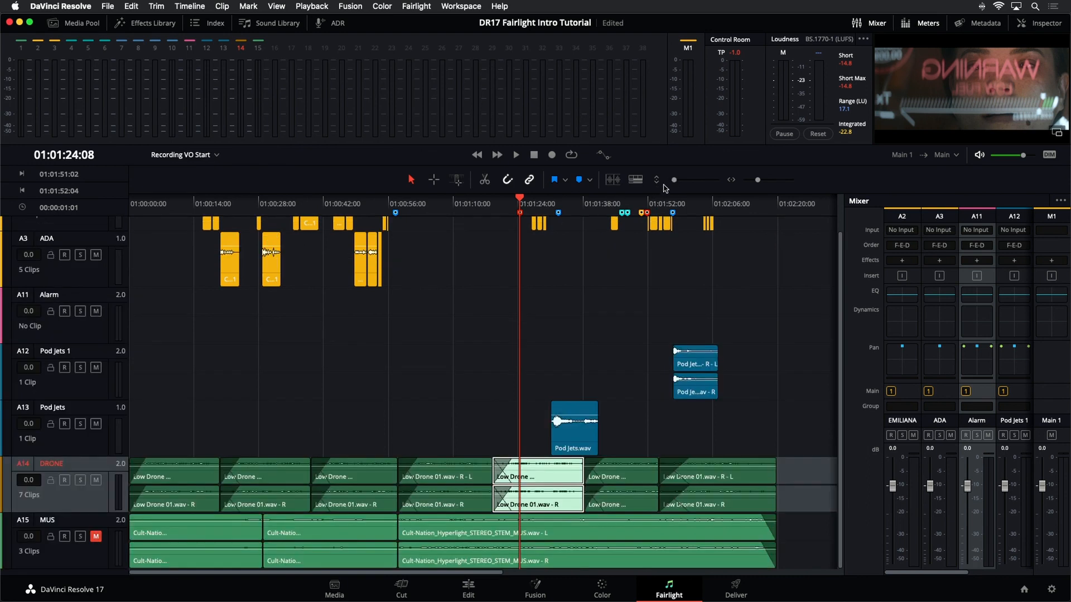
pyautogui.click(91, 338)
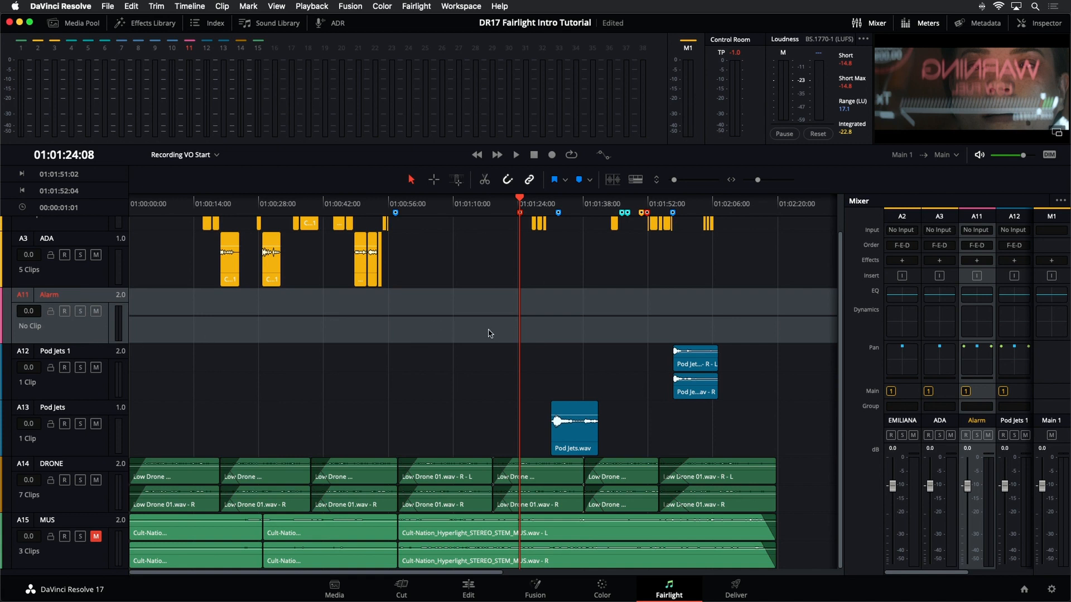
# Step: Place Alarm.wav from the Sound FX bin on the Alarm track at 01:01:24:08, then close the Media Pool
pyautogui.click(54, 22)
pyautogui.click(116, 218)
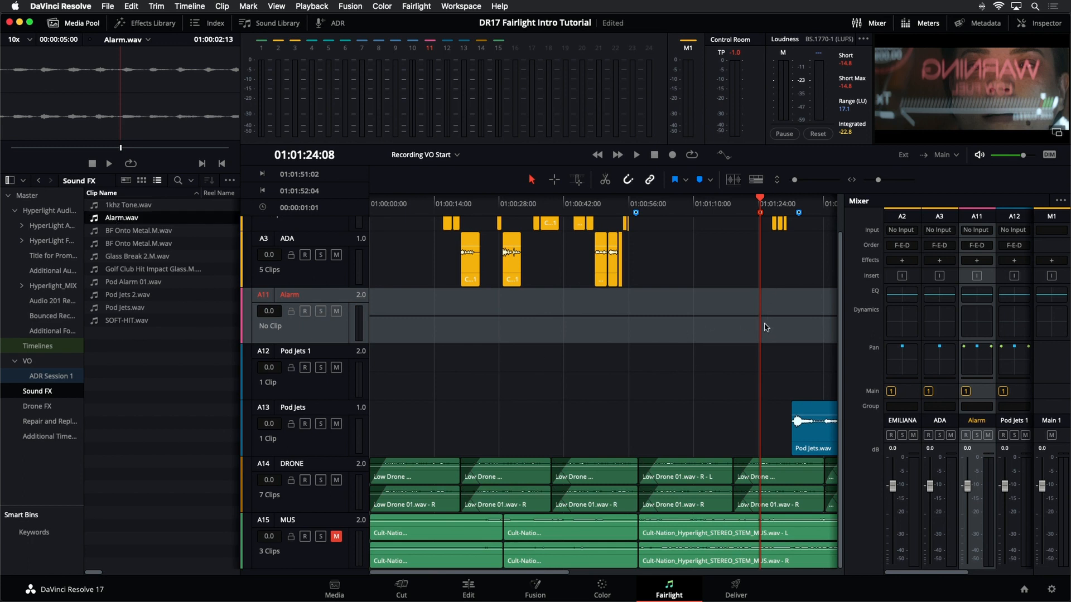
pyautogui.moveTo(94, 220); pyautogui.dragTo(762, 328)
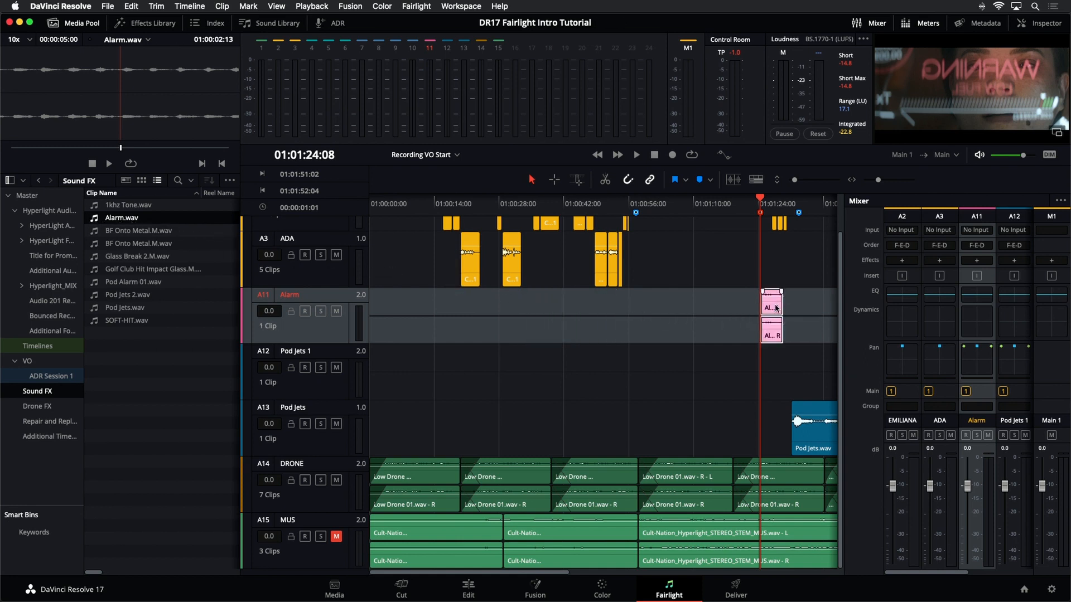
pyautogui.click(77, 23)
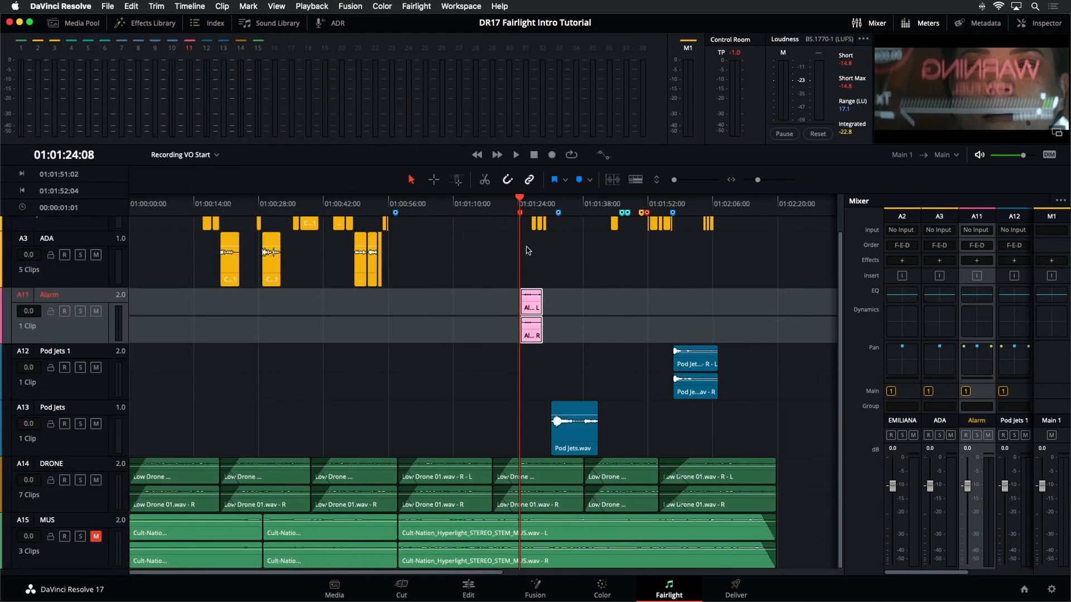
# Step: Zoom the timeline in around the new Alarm.wav clip and adjust the track heights to inspect its waveform
pyautogui.scroll(5, 528, 250)
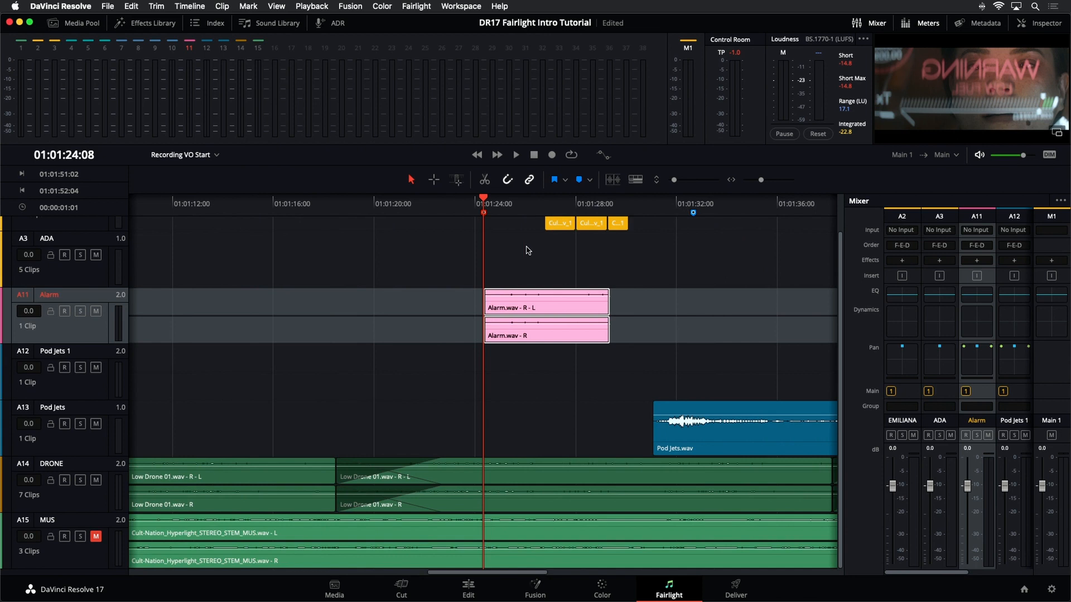
pyautogui.scroll(3, 531, 259)
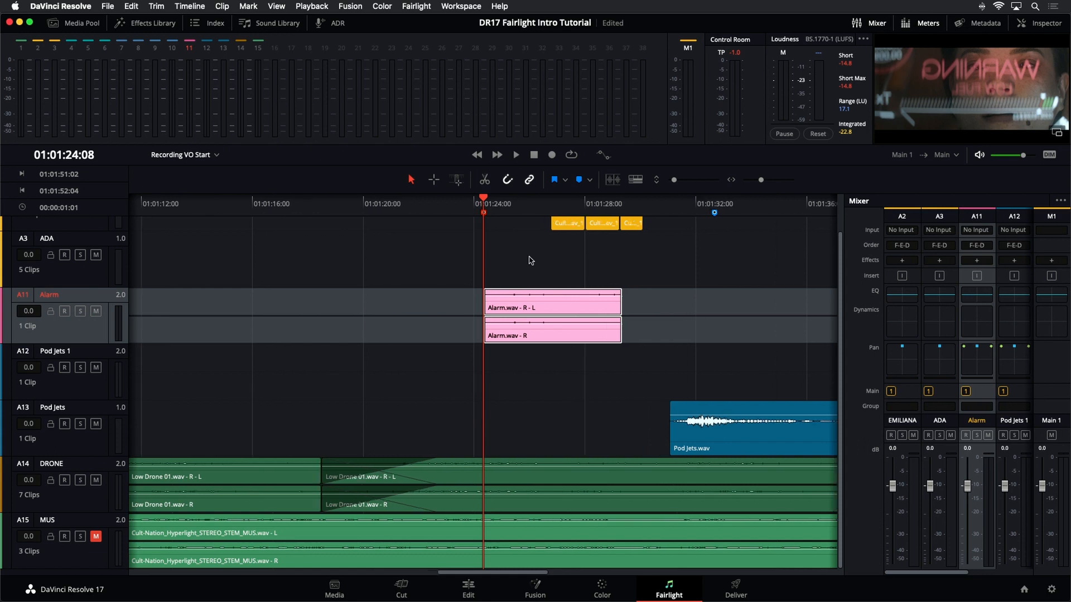
pyautogui.scroll(4, 513, 278)
pyautogui.scroll(-4, 513, 278)
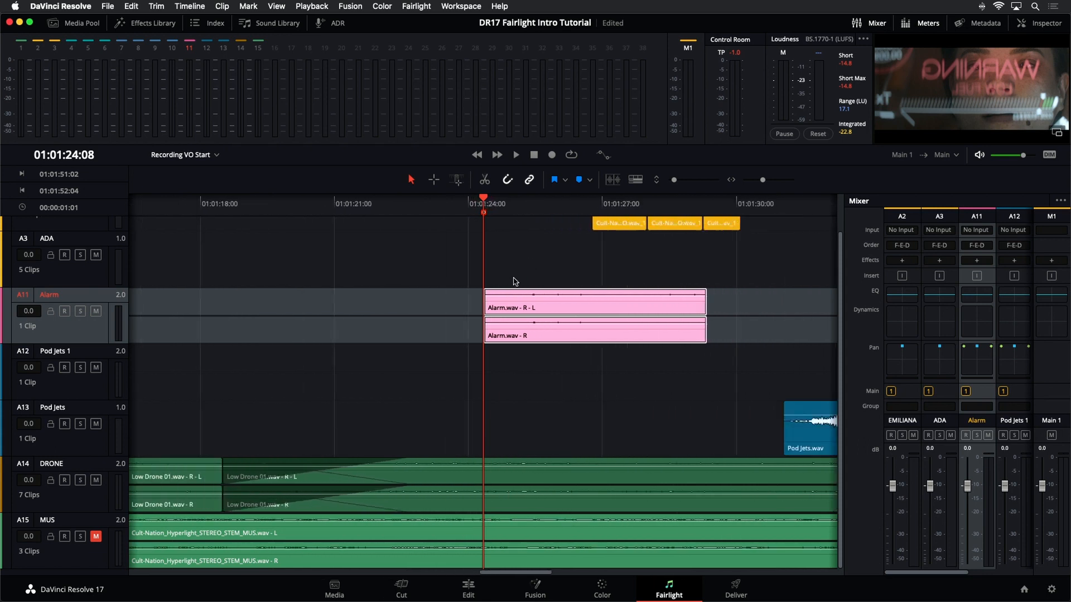
pyautogui.scroll(5, 510, 276)
pyautogui.scroll(2, 510, 278)
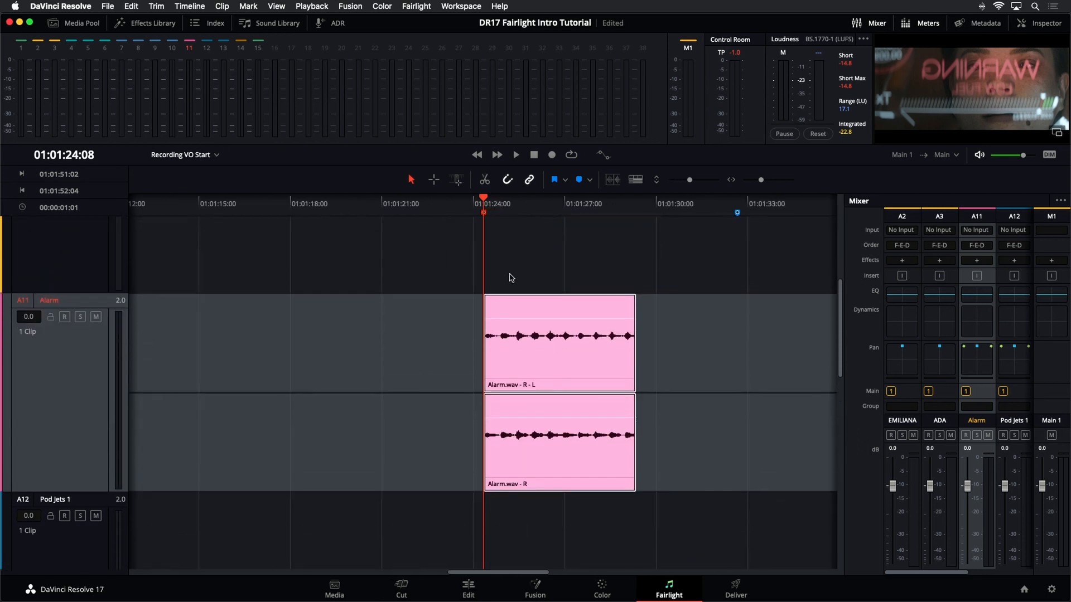
pyautogui.scroll(-4, 509, 277)
pyautogui.scroll(2, 510, 276)
pyautogui.scroll(3, 510, 275)
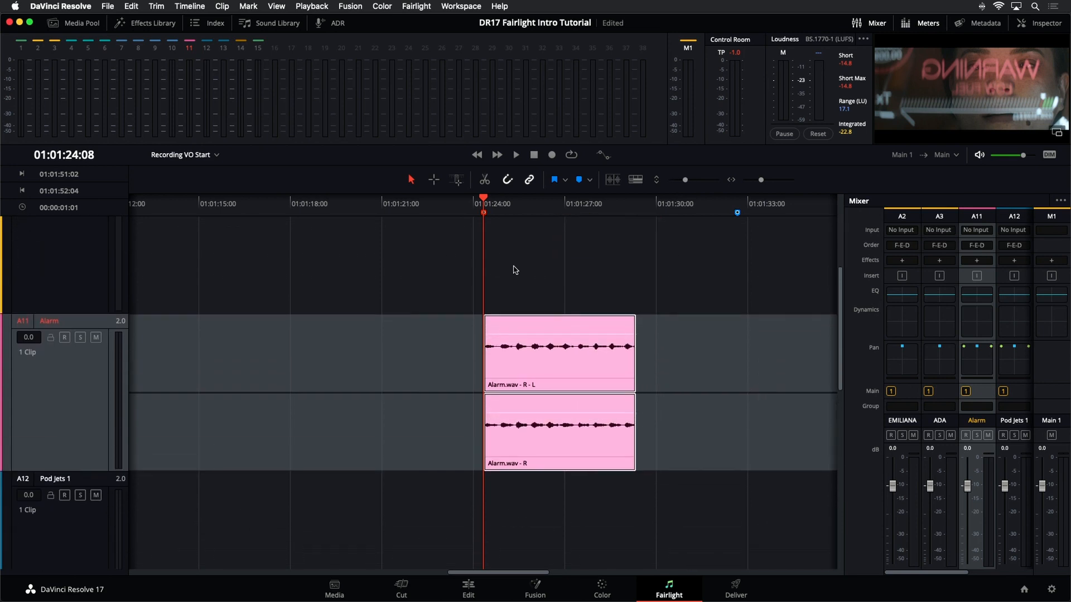
pyautogui.scroll(3, 709, 252)
pyautogui.scroll(-2, 725, 246)
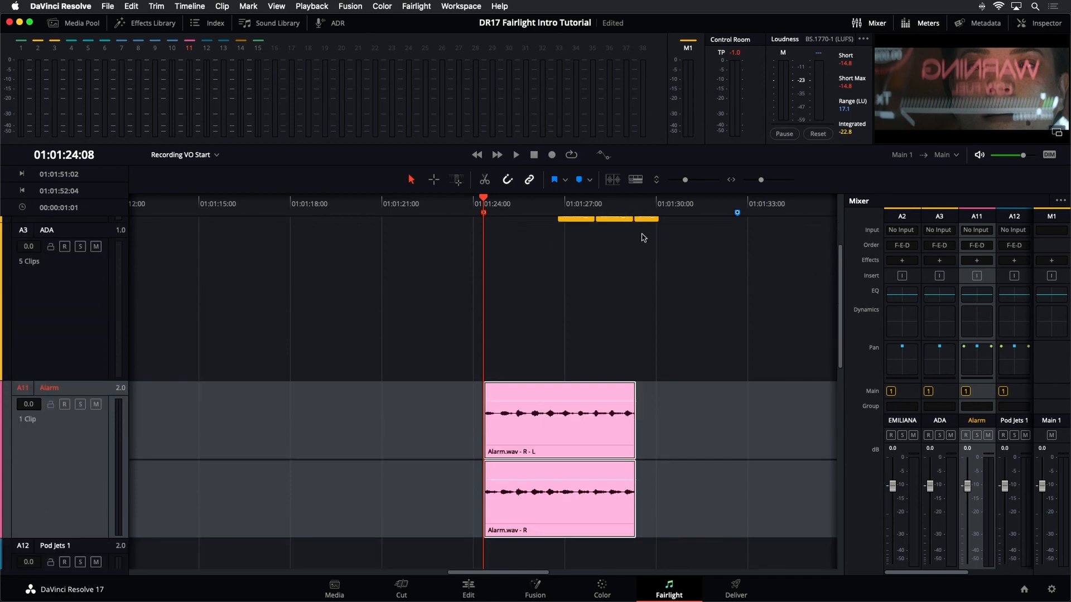
pyautogui.moveTo(685, 180); pyautogui.dragTo(676, 184)
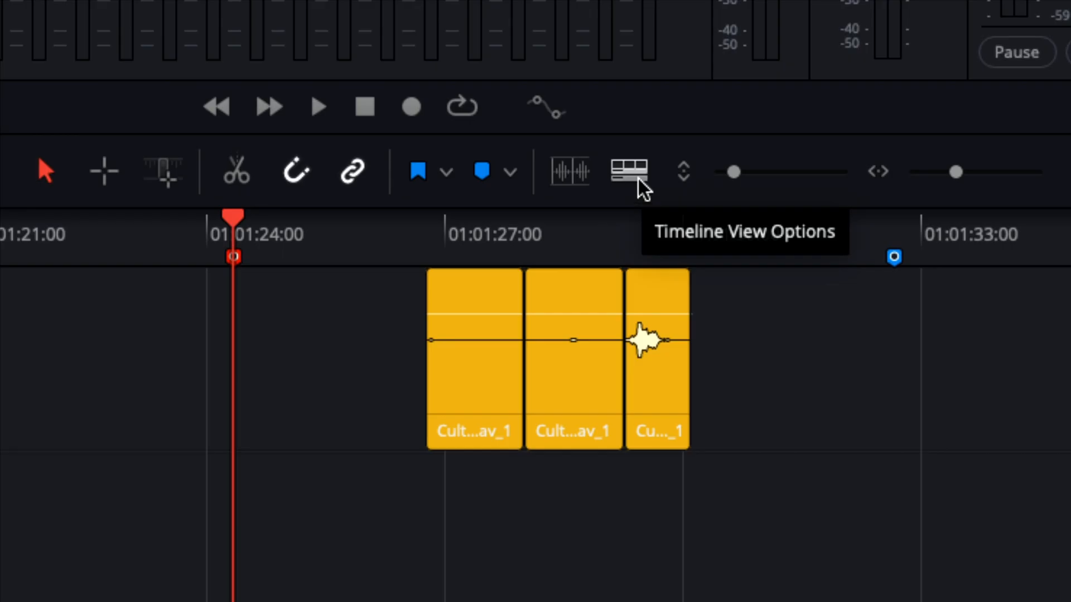
# Step: Turn on the display of the video track in the timeline view options, then clear the clip selection
pyautogui.click(639, 187)
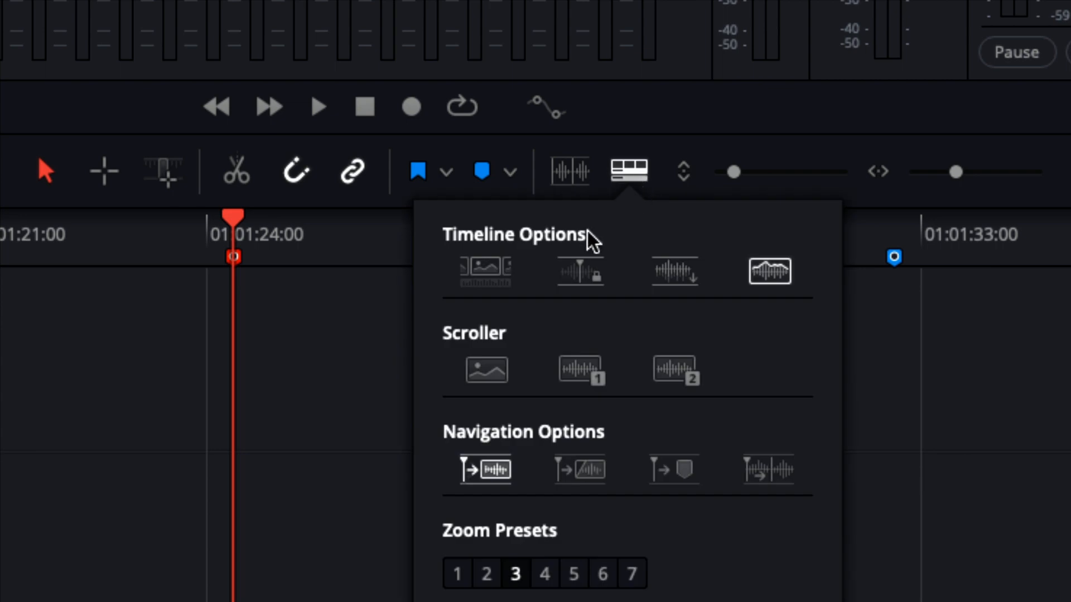
pyautogui.click(487, 279)
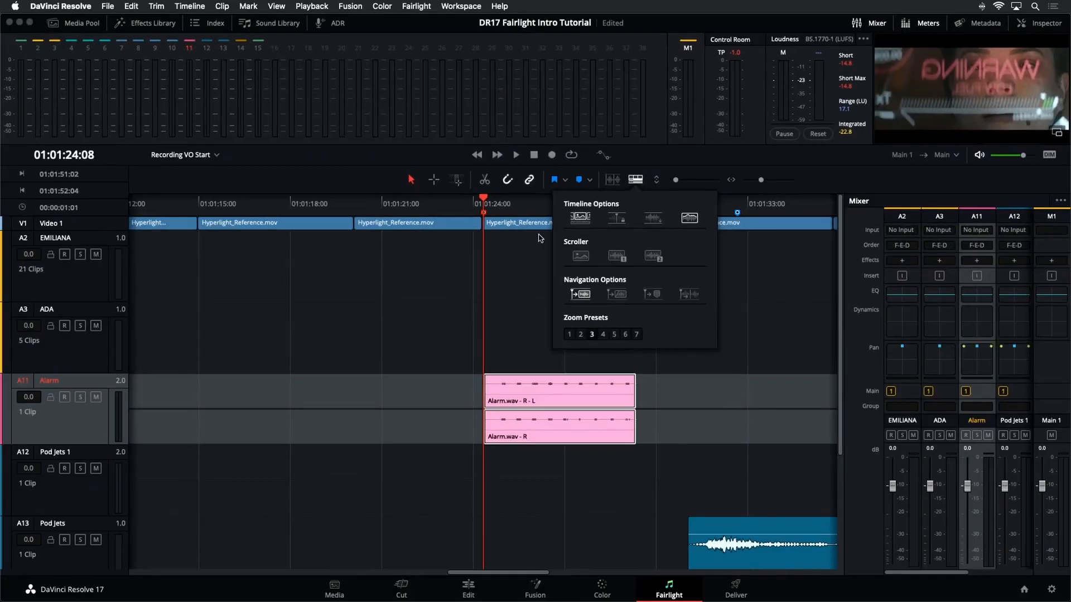
pyautogui.click(276, 360)
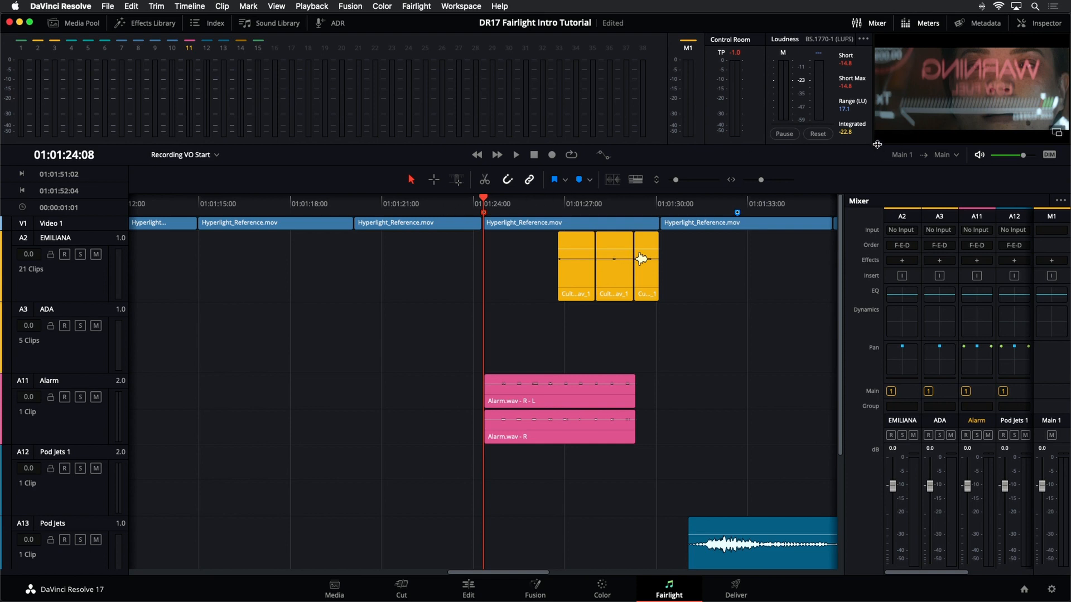
# Step: Enlarge the video viewer, then play the alarm section against the picture from 01:01:23:01 to 01:01:30:04
pyautogui.moveTo(878, 146); pyautogui.dragTo(654, 215)
pyautogui.click(446, 290)
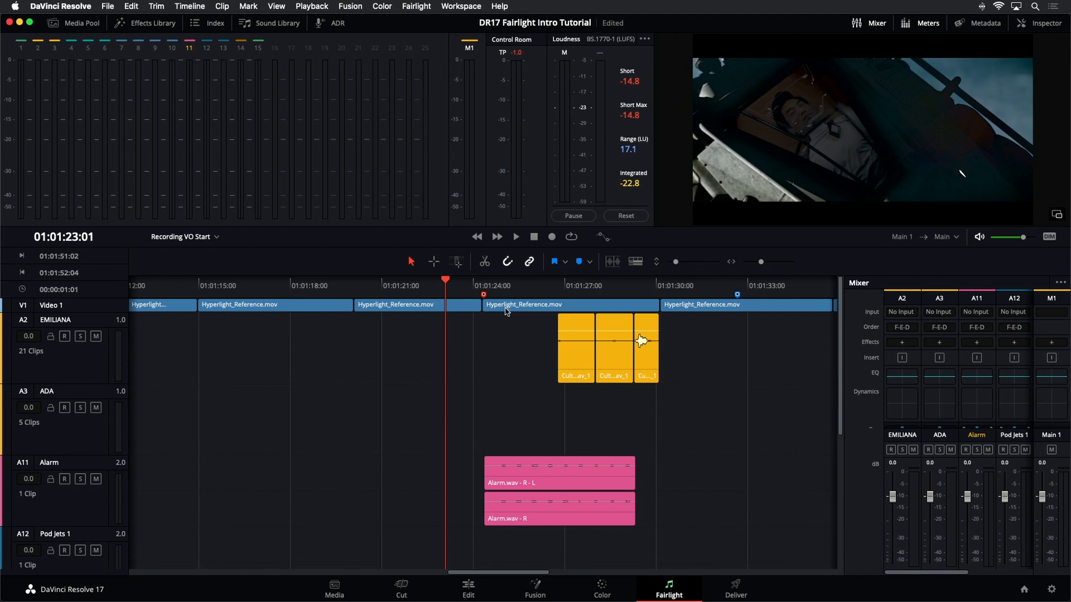
pyautogui.press('space')
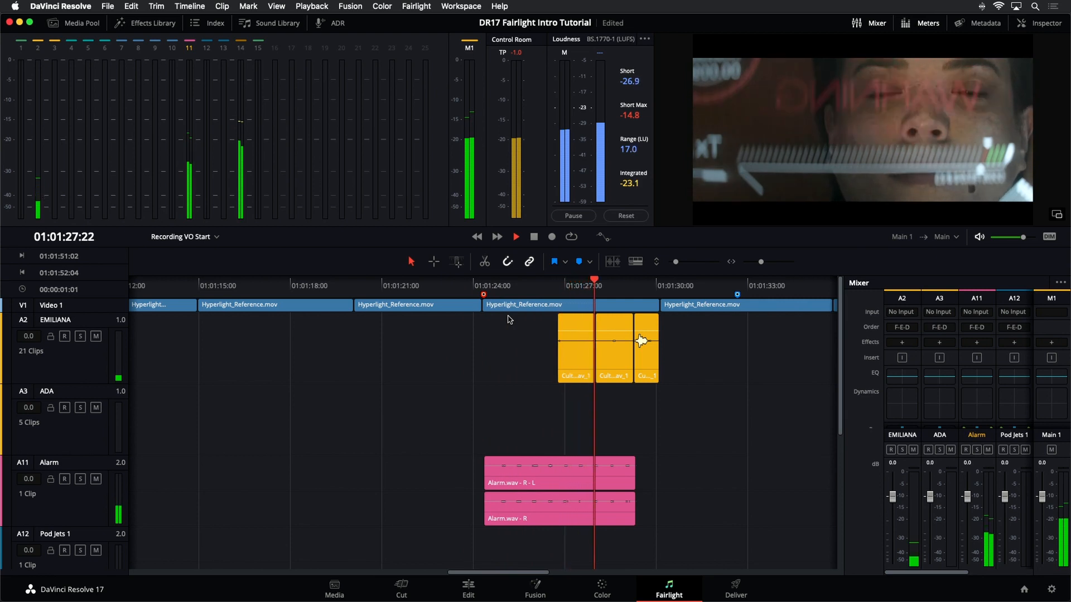
pyautogui.press('space')
pyautogui.press('space')
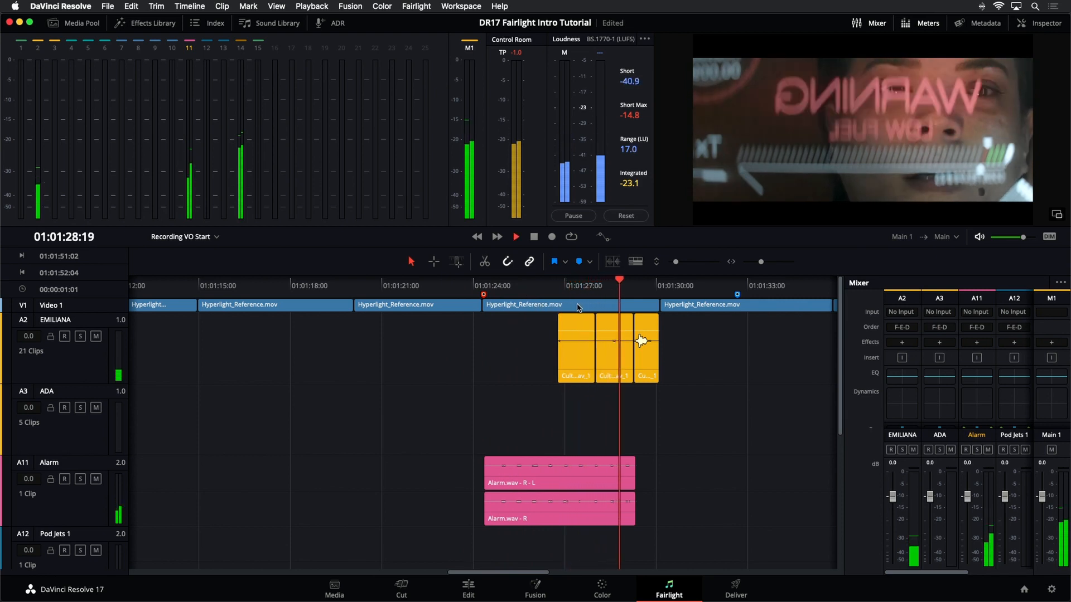
pyautogui.press('space')
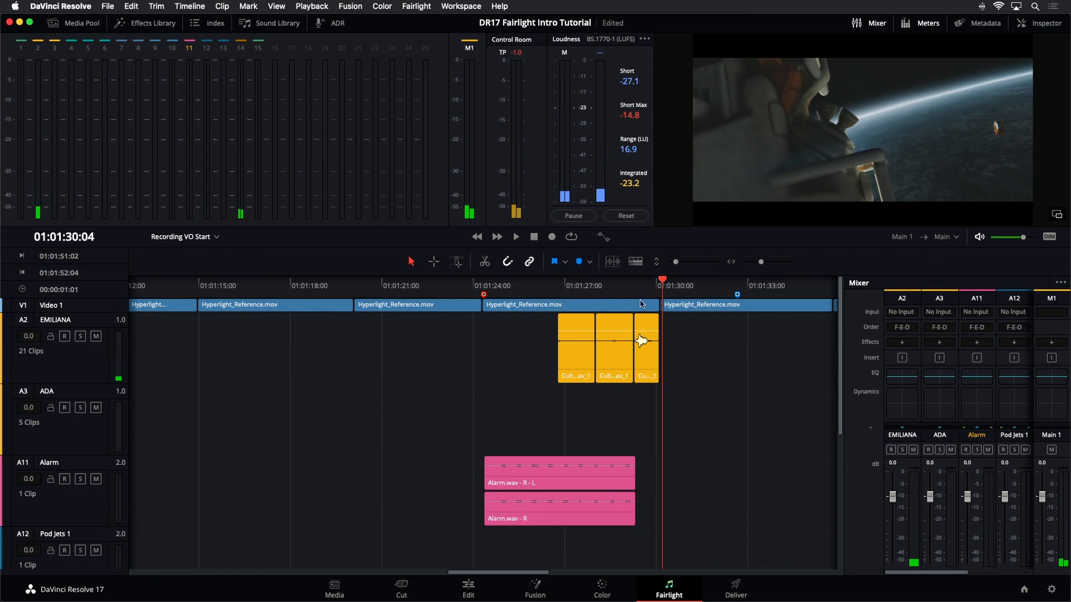
# Step: Replay the start of the Alarm.wav clip from 01:01:24:08 to 01:01:26:04, then clear the clip selection
pyautogui.click(620, 487)
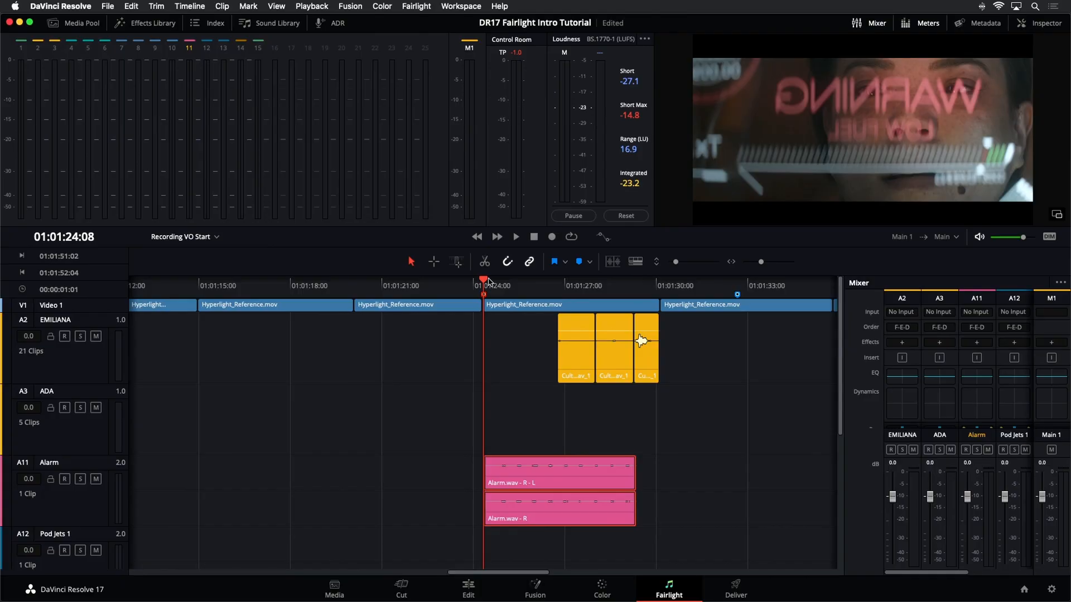
pyautogui.press('space')
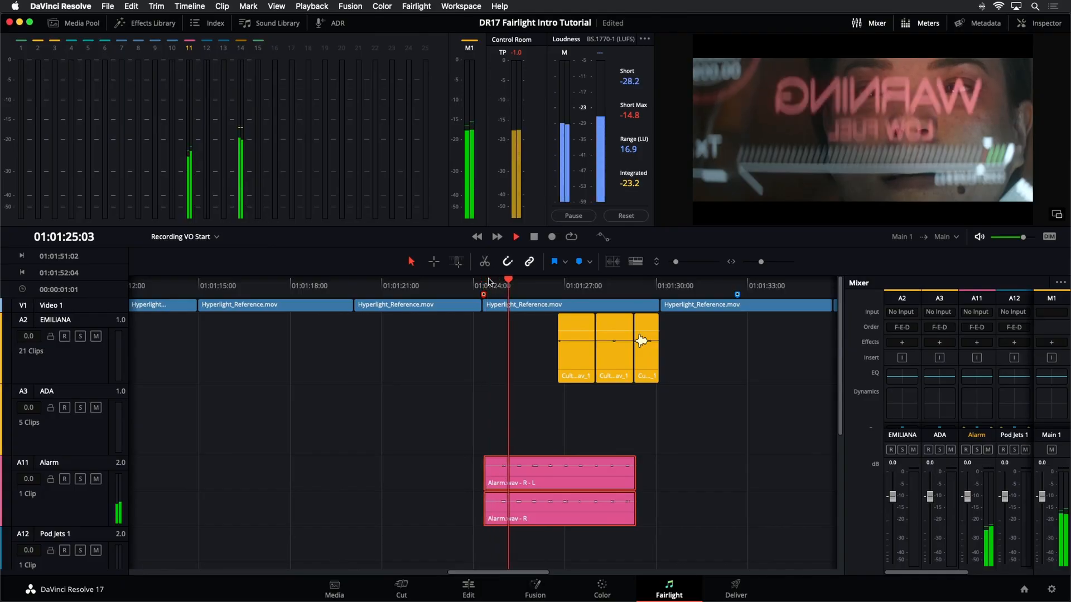
pyautogui.press('space')
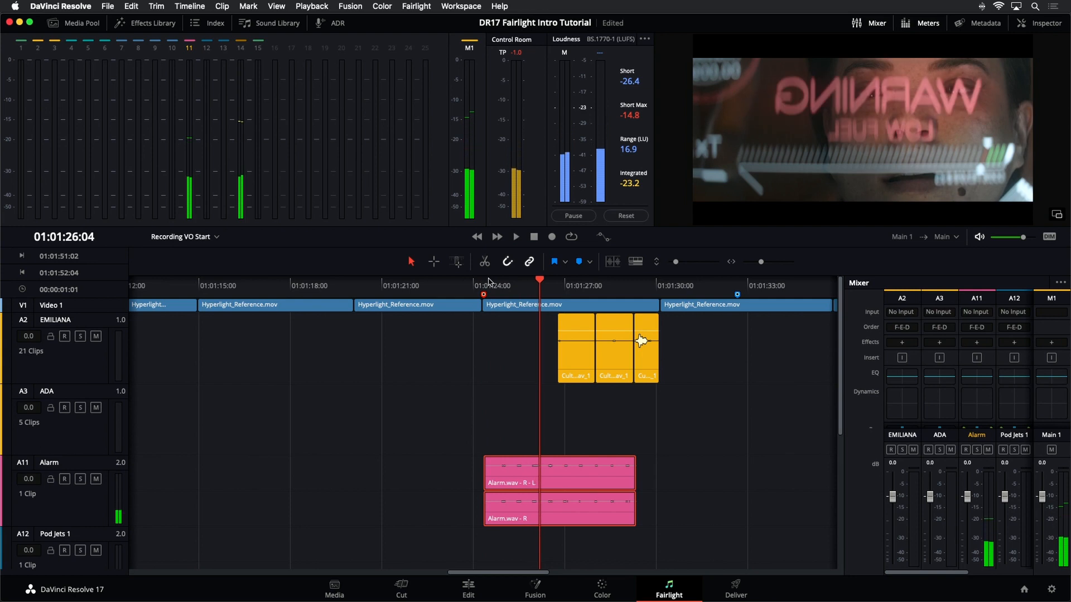
pyautogui.click(569, 398)
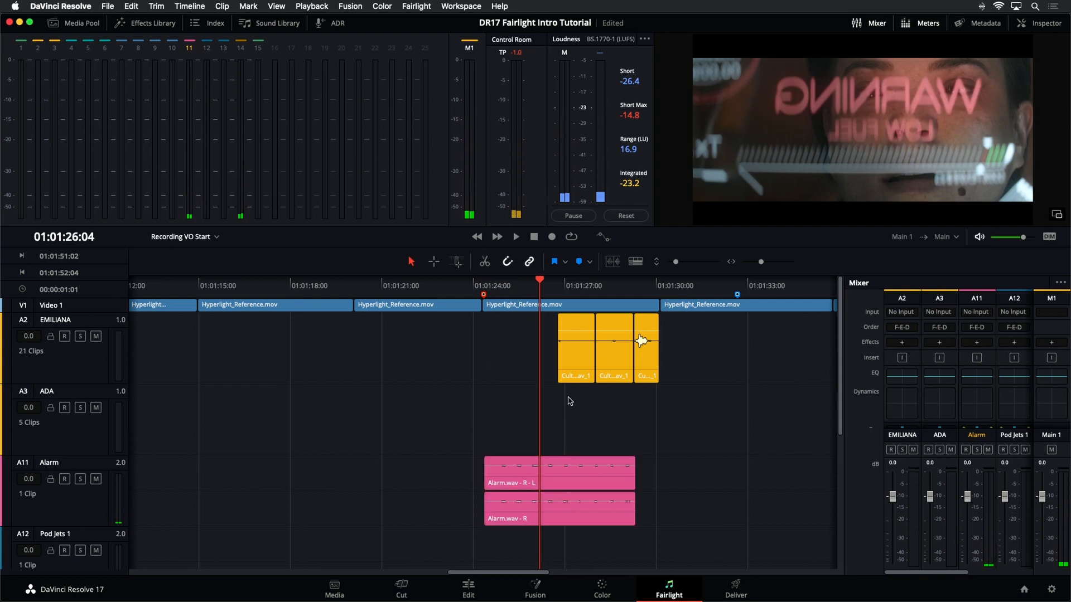
# Step: Select the Alarm track, enlarge its waveform display, and turn on Elastic Wave for the Alarm.wav clip
pyautogui.click(94, 505)
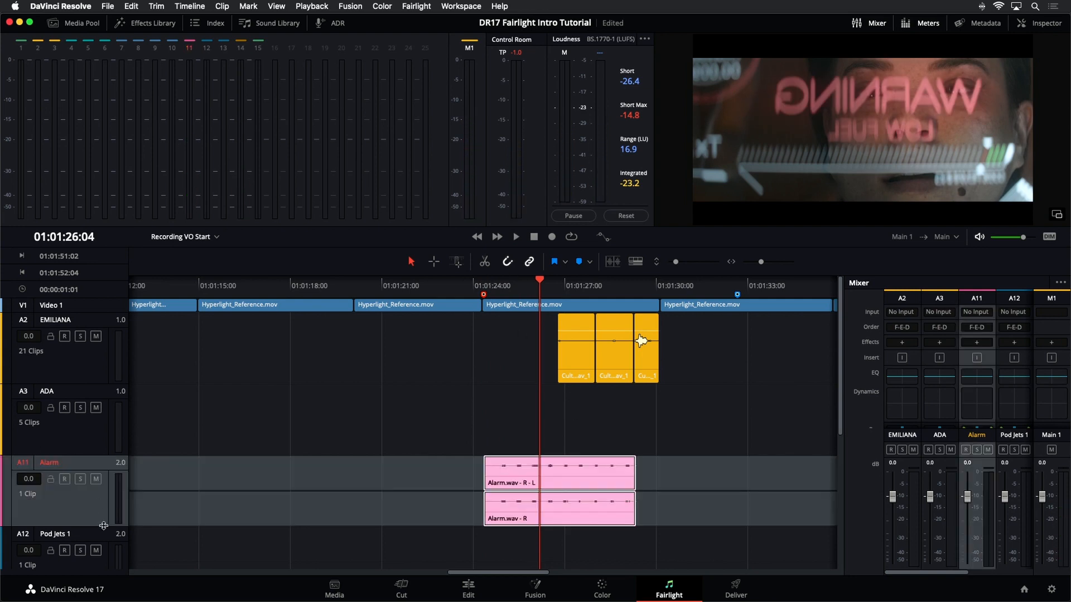
pyautogui.press('super+=')
pyautogui.press('super+=')
pyautogui.press('super+-')
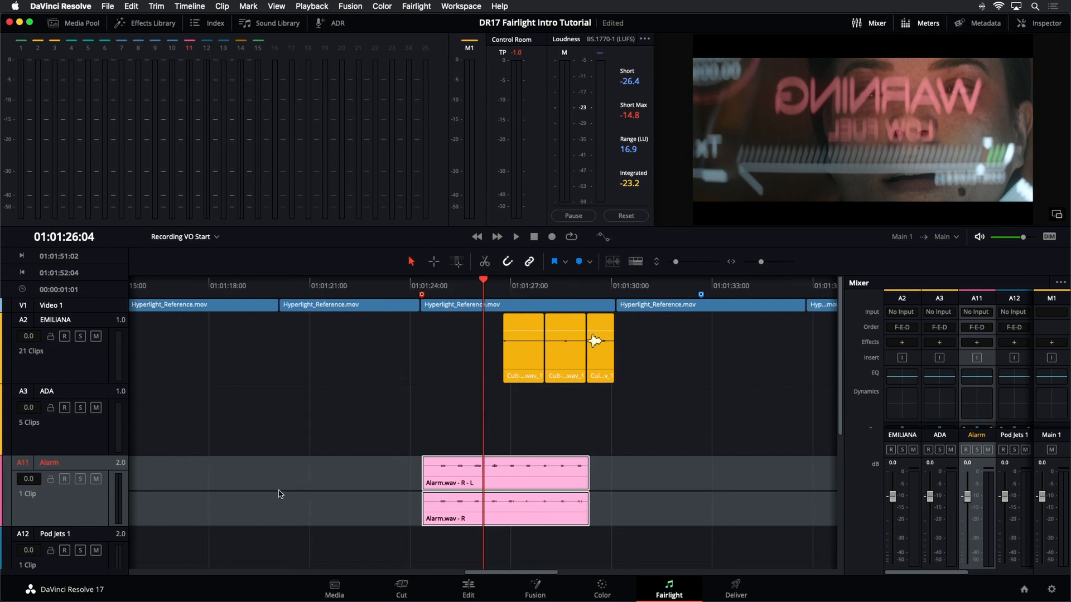
pyautogui.press('super+shift+=')
pyautogui.press('super+shift+=')
pyautogui.press('super+shift+=')
pyautogui.press('super+shift+=')
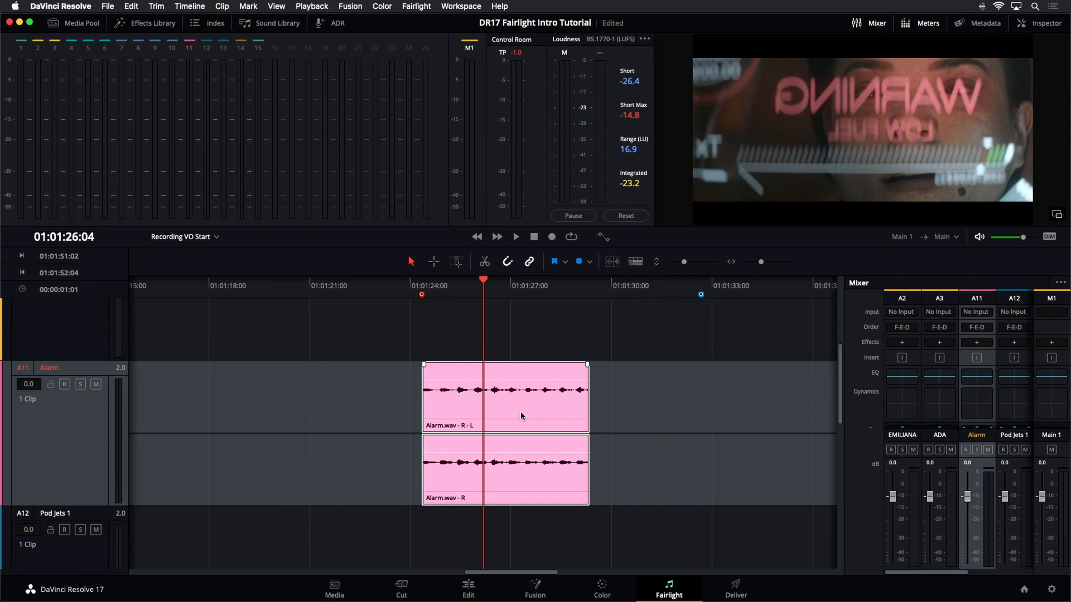
pyautogui.rightClick(564, 401)
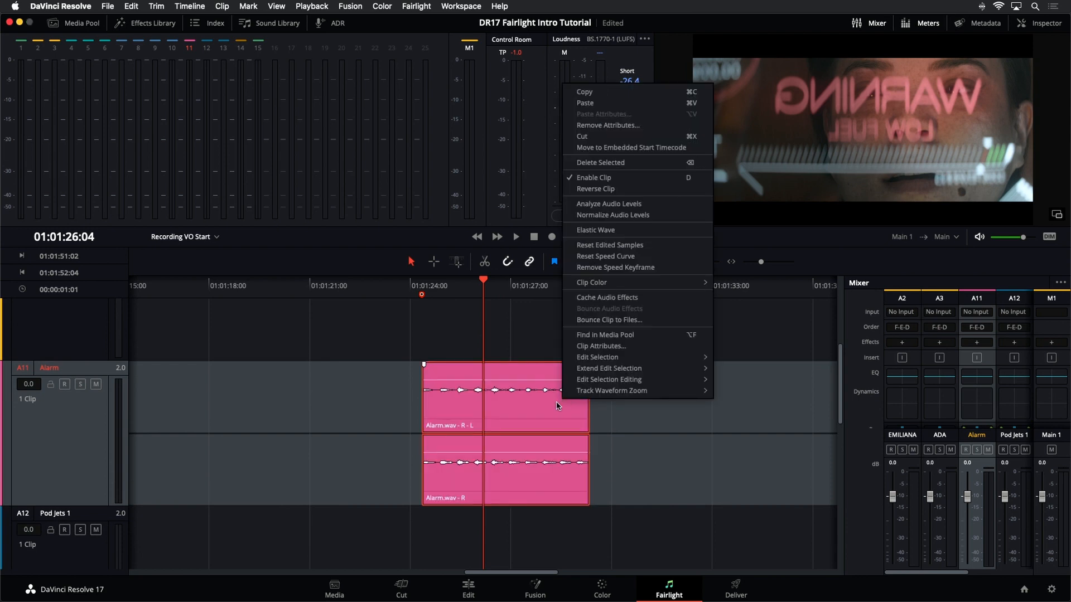
pyautogui.click(646, 233)
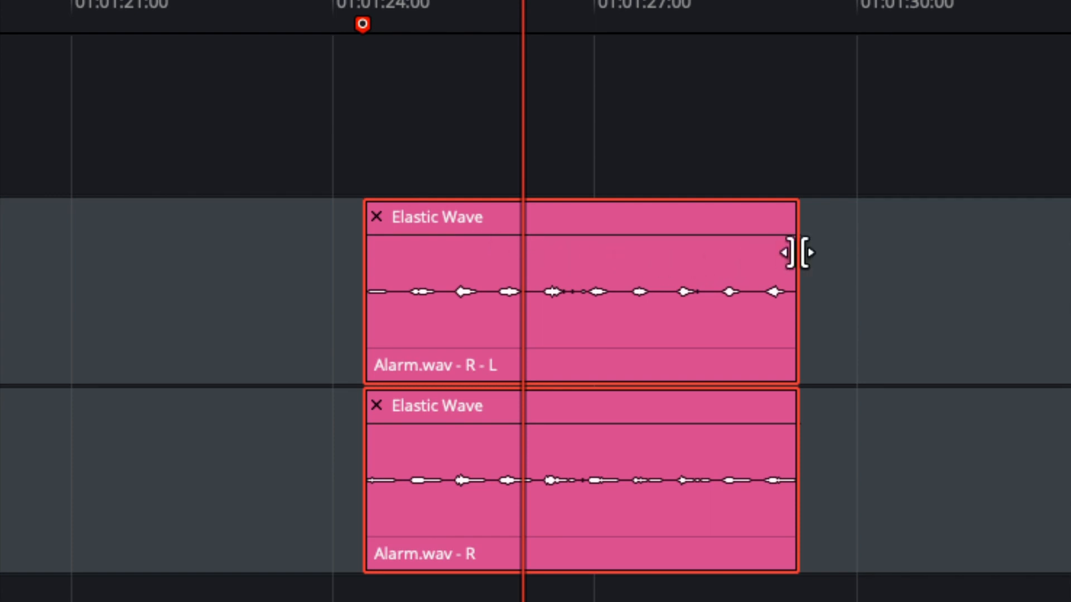
# Step: Try stretching the end of the Alarm.wav clip out to about 01:01:32 with Elastic Wave and play the slowed sound
pyautogui.moveTo(798, 253); pyautogui.dragTo(1039, 288)
pyautogui.press('space')
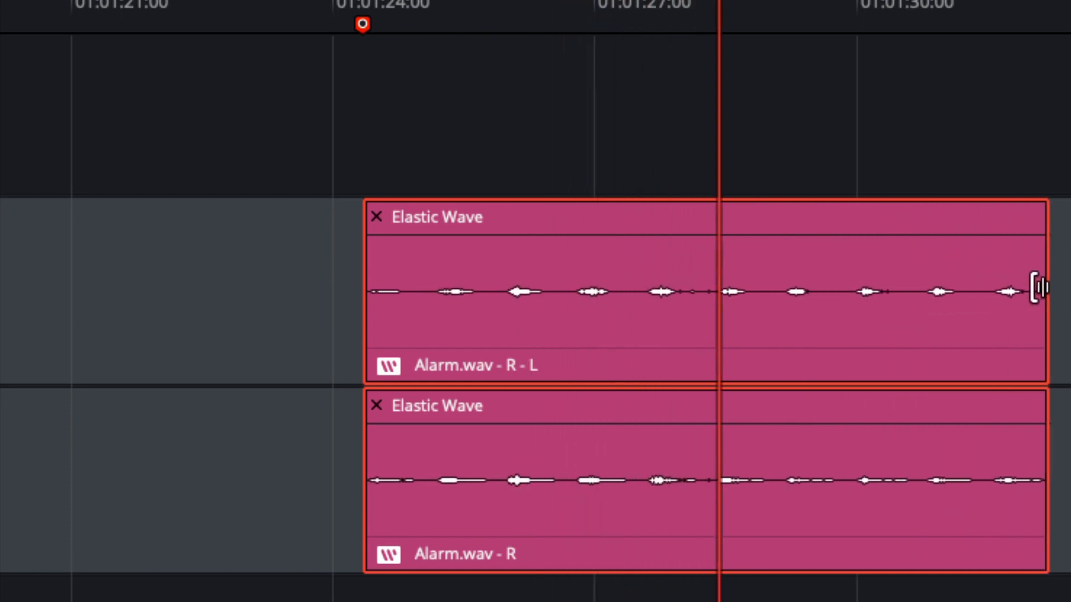
pyautogui.press('space')
# Step: Try compressing the Alarm.wav clip to end at about 01:01:27 and play it from near its start marker
pyautogui.moveTo(1038, 288); pyautogui.dragTo(607, 306)
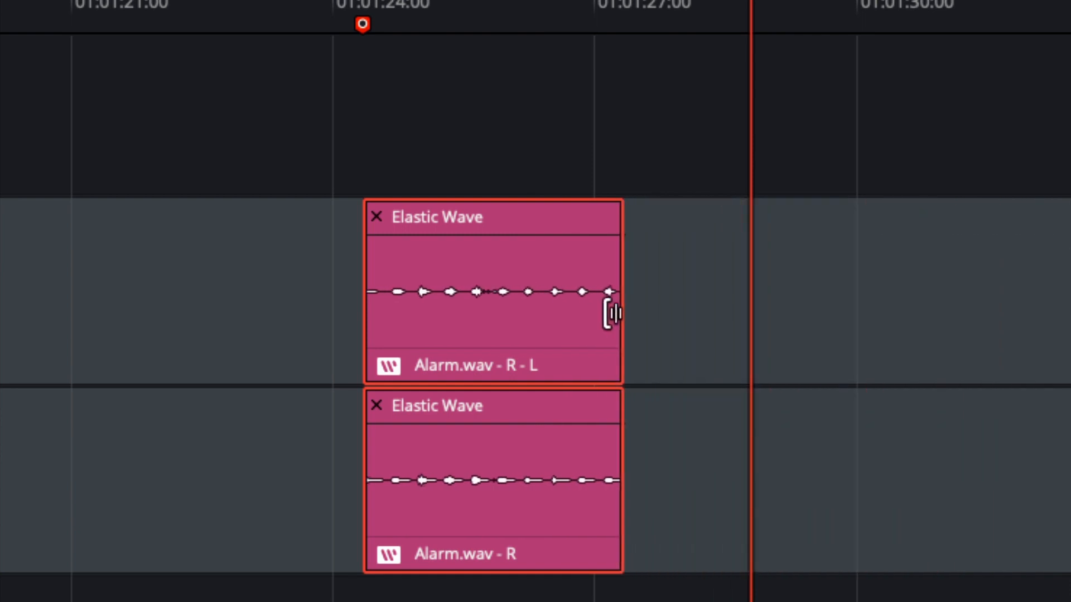
pyautogui.click(361, 23)
pyautogui.click(385, 24)
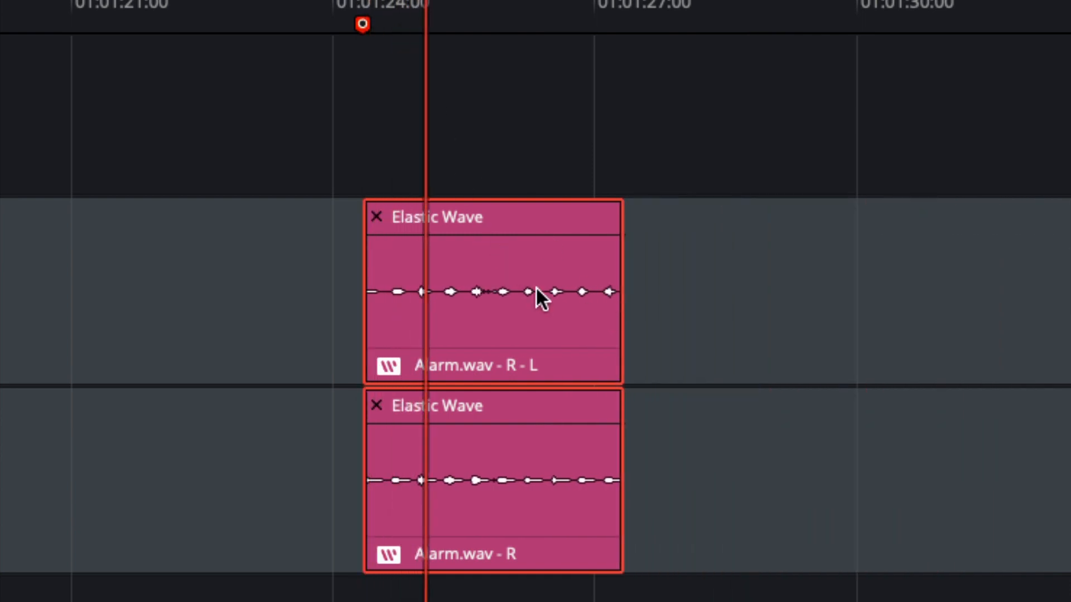
pyautogui.press('space')
pyautogui.moveTo(614, 314); pyautogui.dragTo(765, 331)
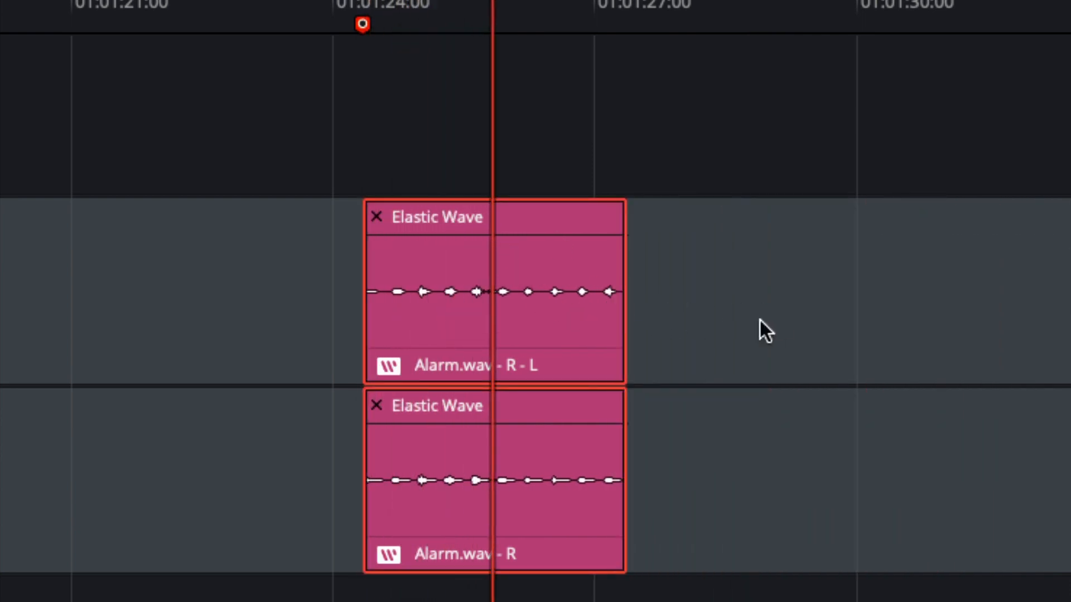
# Step: Stretch the Alarm.wav clip so its end lines up with the video cut at about 01:01:30:02
pyautogui.moveTo(616, 301); pyautogui.dragTo(849, 300)
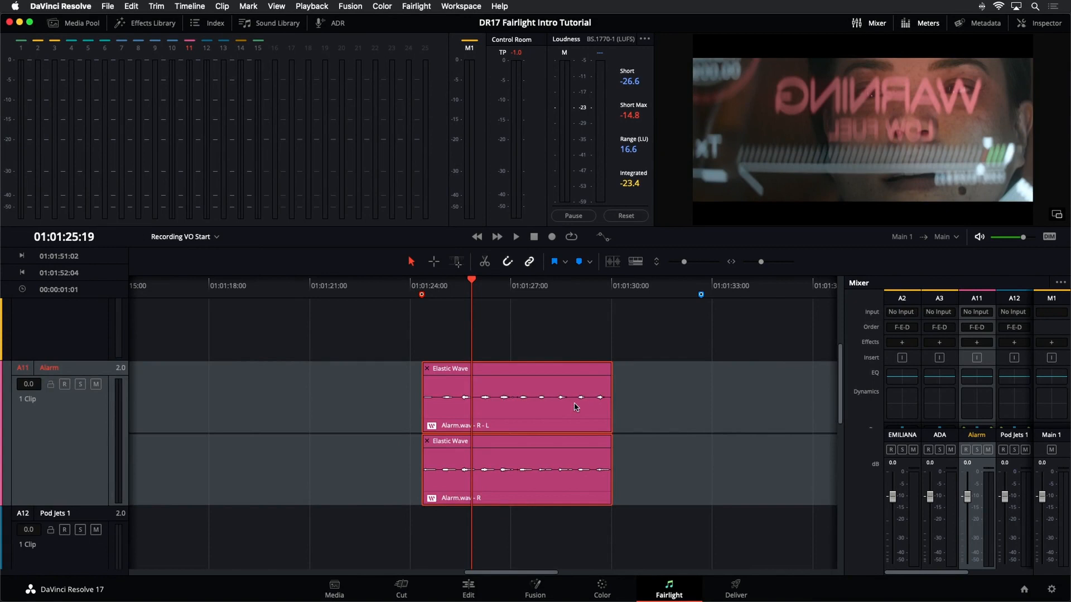
pyautogui.scroll(5, 626, 390)
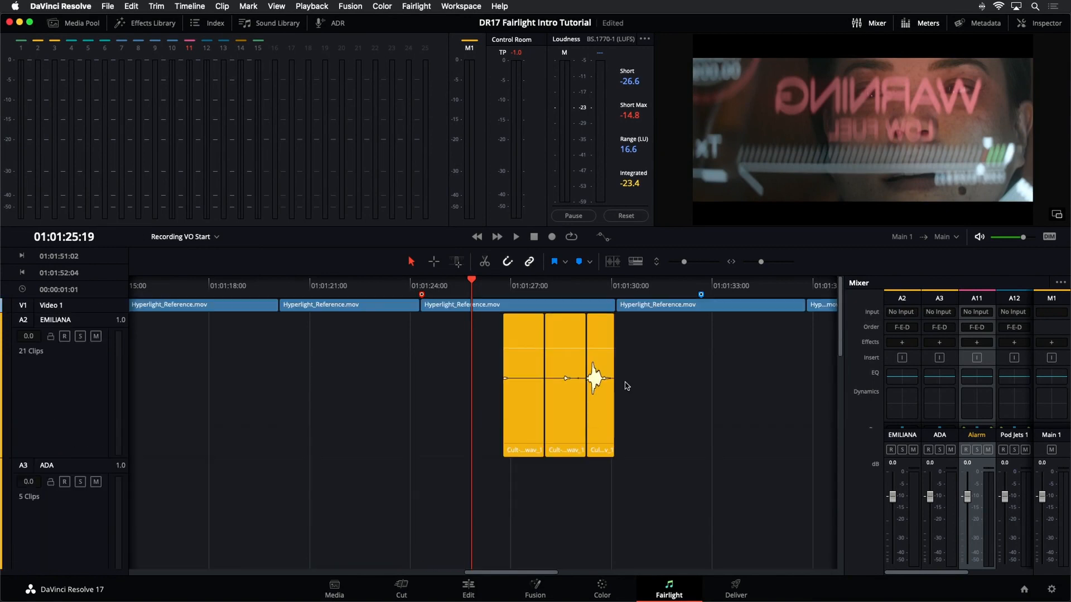
pyautogui.moveTo(684, 262); pyautogui.dragTo(674, 262)
pyautogui.click(614, 289)
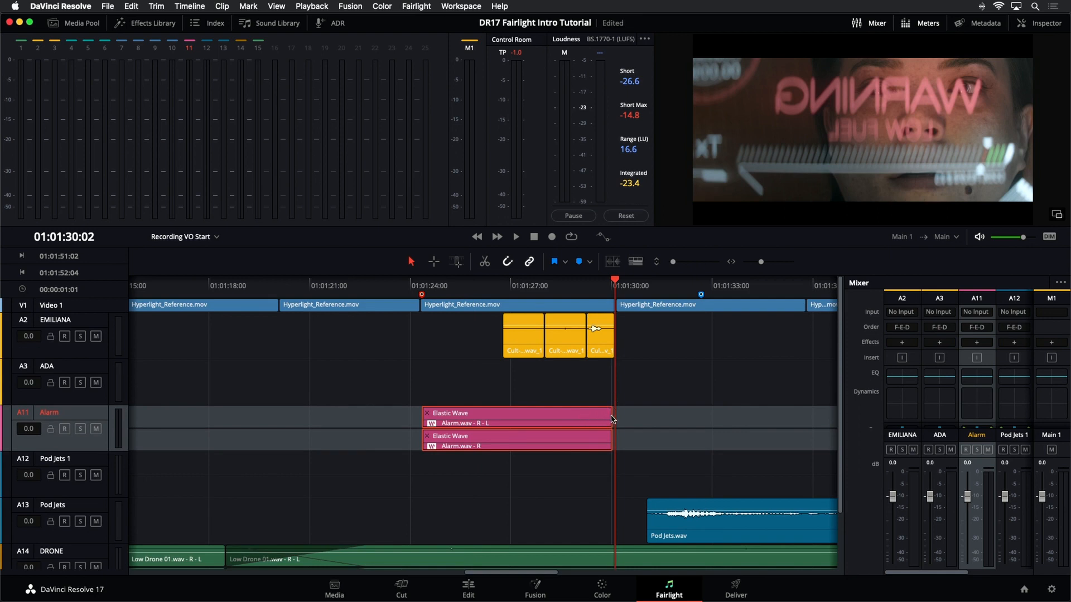
pyautogui.moveTo(609, 420)
pyautogui.mouseDown()
pyautogui.moveTo(598, 420)
pyautogui.moveTo(606, 420)
pyautogui.mouseUp()
# Step: Play the stretched Alarm.wav clip against the picture from 01:01:24:08, then place the playhead at 01:01:30:01
pyautogui.click(422, 286)
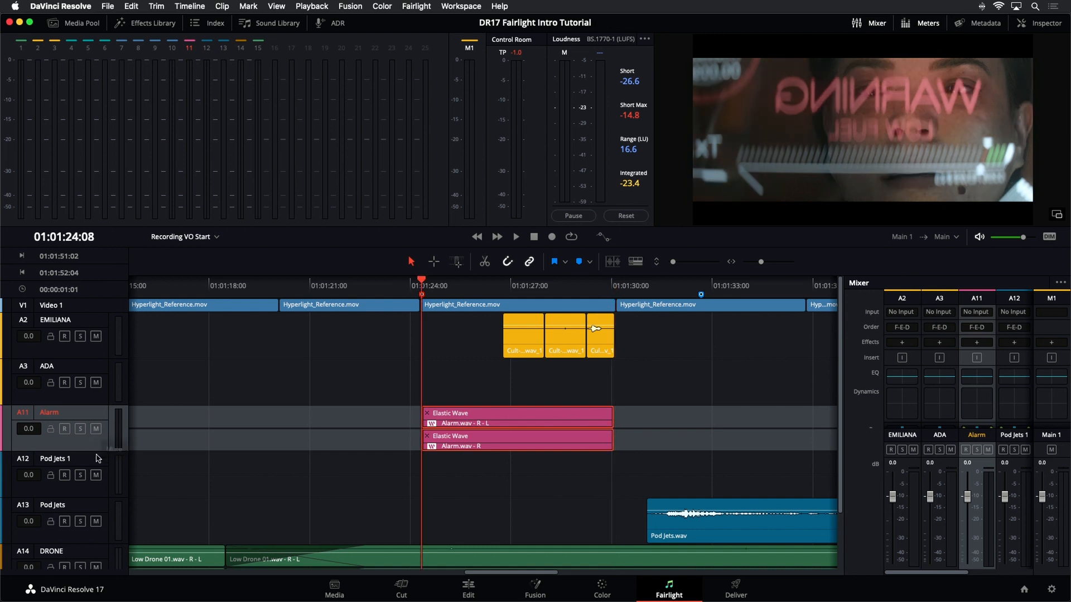
pyautogui.moveTo(98, 452); pyautogui.dragTo(98, 545)
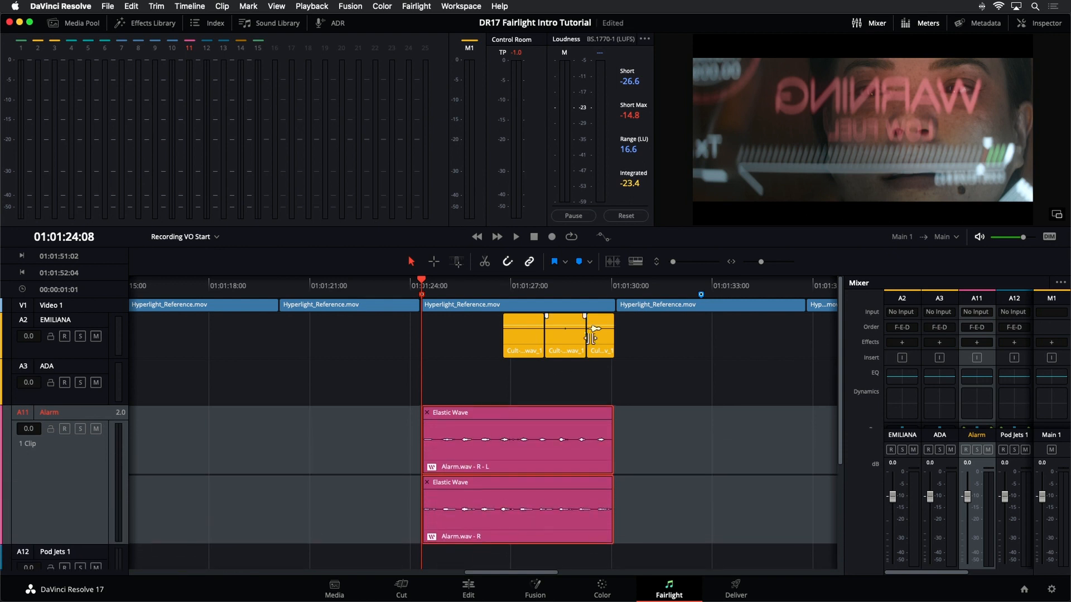
pyautogui.press('space')
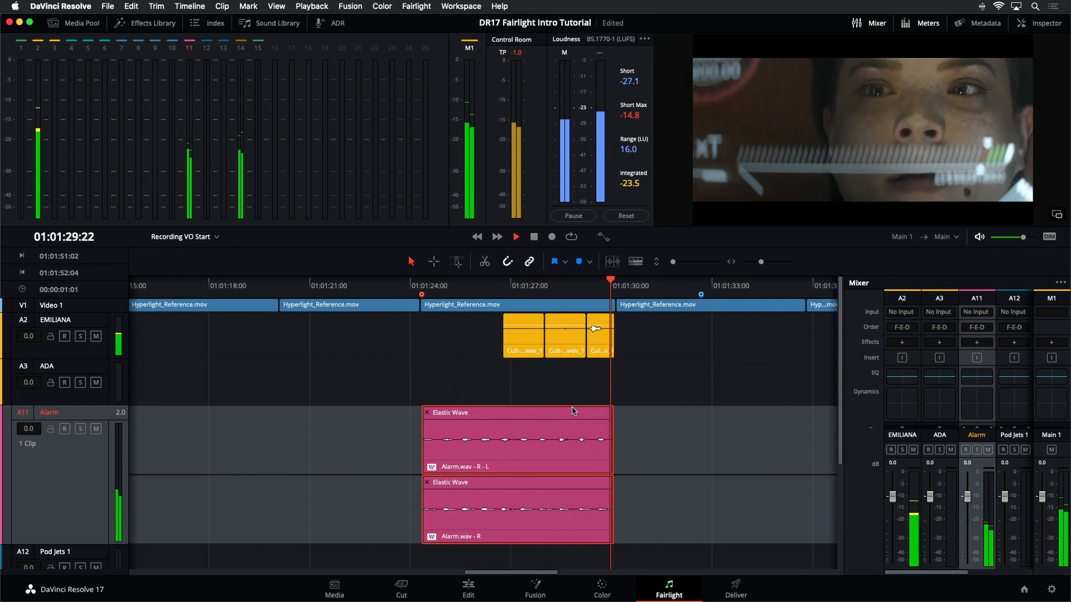
pyautogui.press('space')
pyautogui.press('Up')
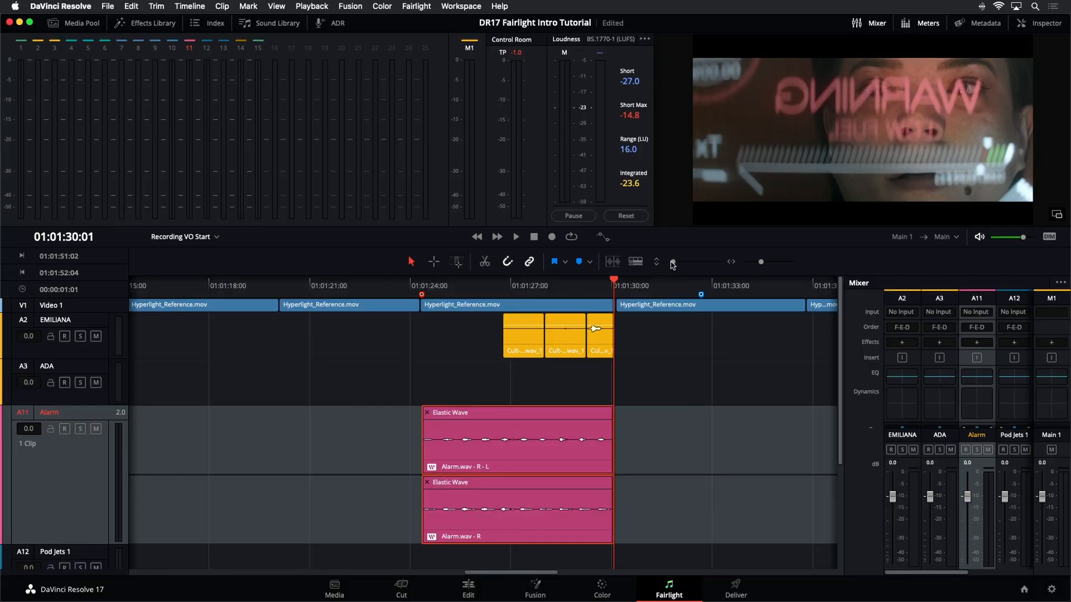
# Step: Reduce the track heights, fit the whole project in the timeline, and clear the track and clip selection
pyautogui.moveTo(685, 261); pyautogui.dragTo(672, 262)
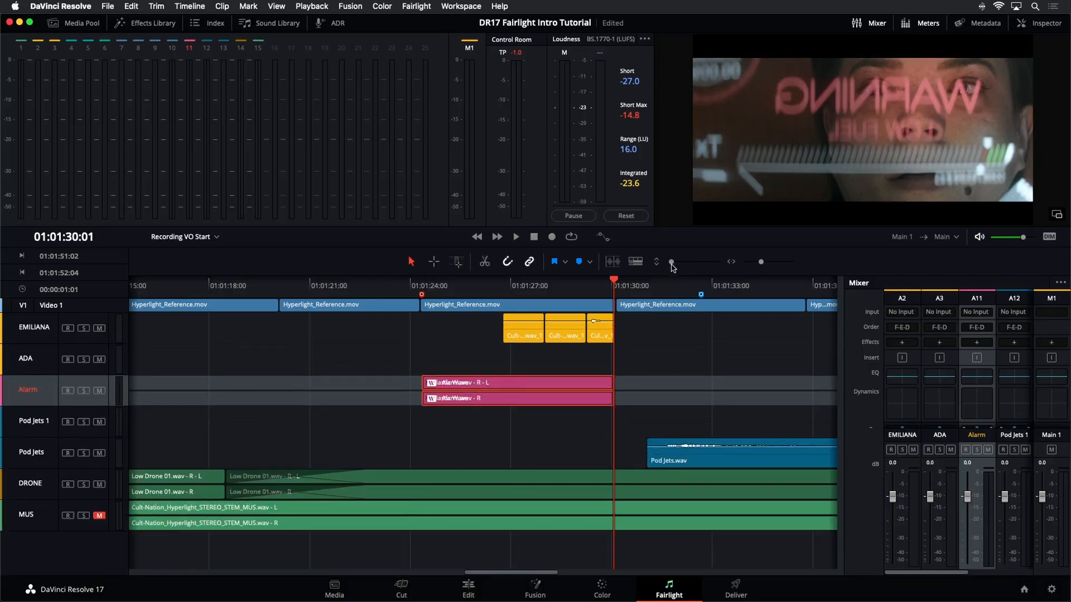
pyautogui.hotkey('shift', 'z')
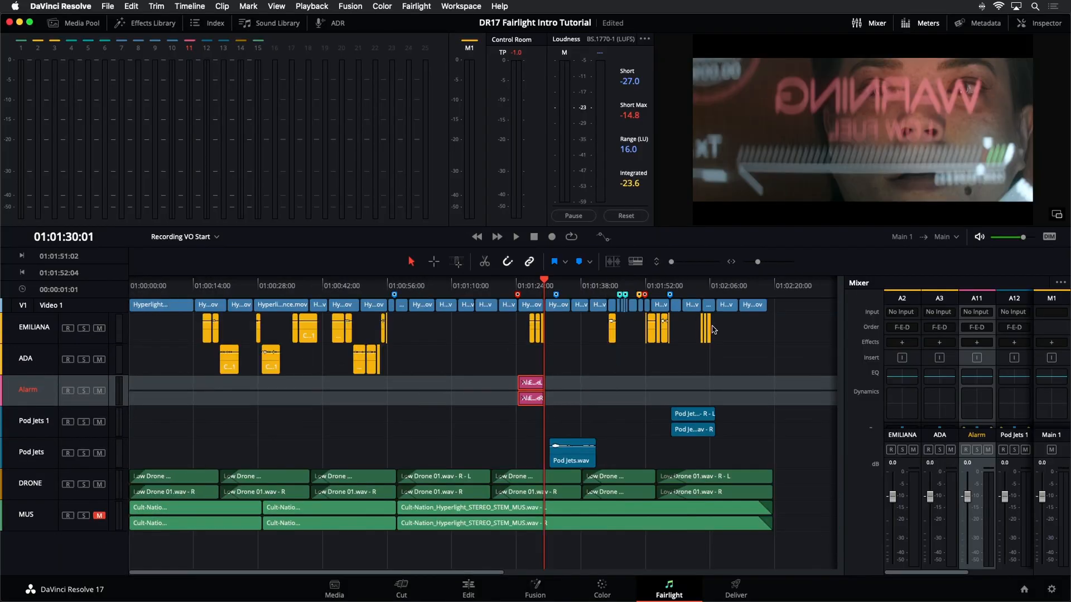
pyautogui.click(567, 411)
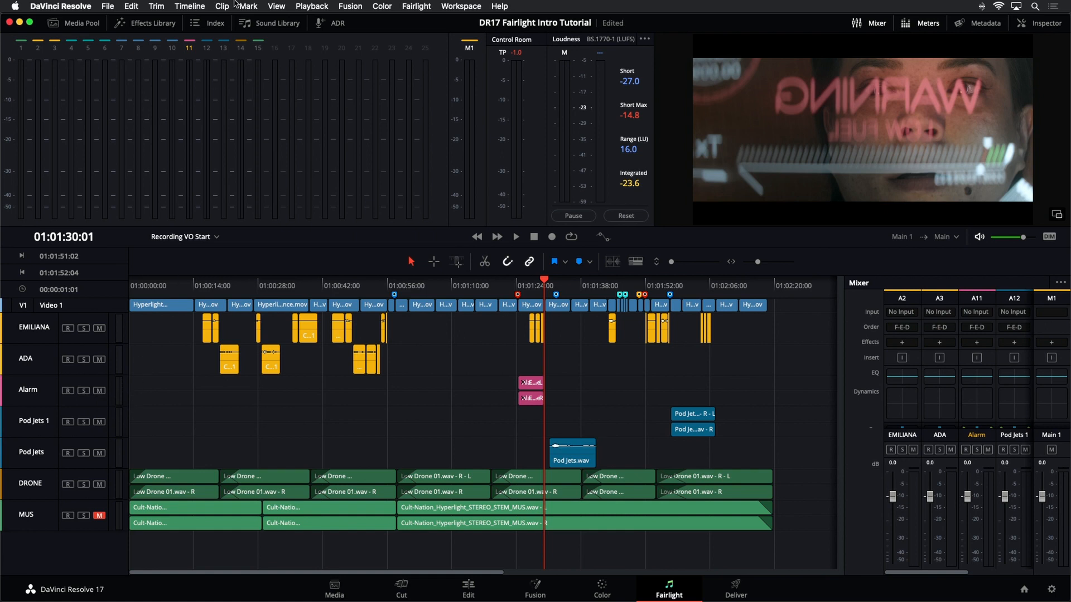
# Step: Find the Pod Jets 2 sfx marker in the Index, review the shot full screen, and park the playhead at 01:00:57:14
pyautogui.click(215, 23)
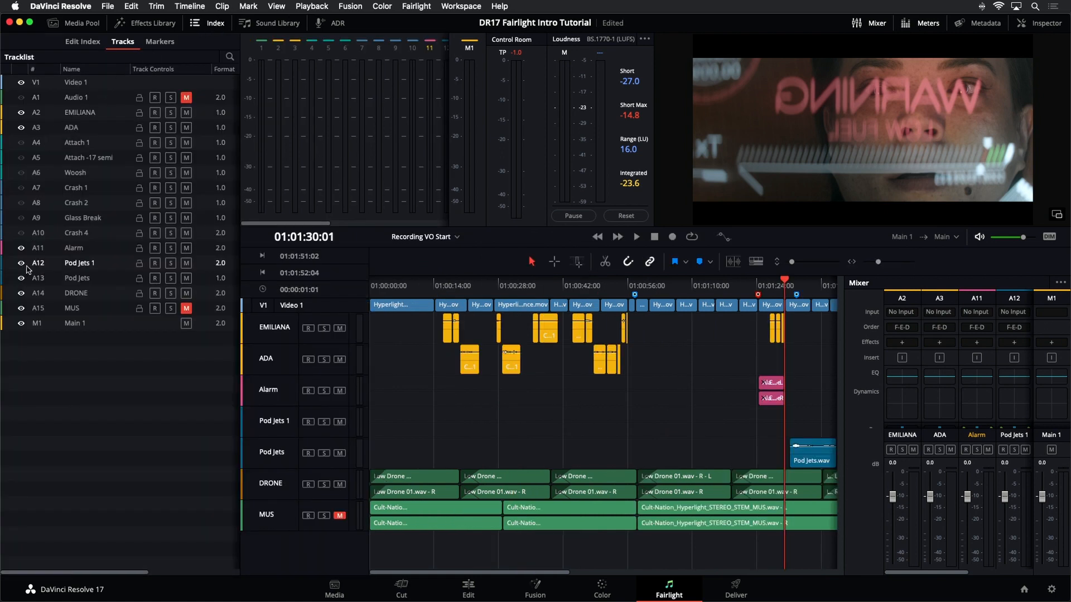
pyautogui.click(161, 43)
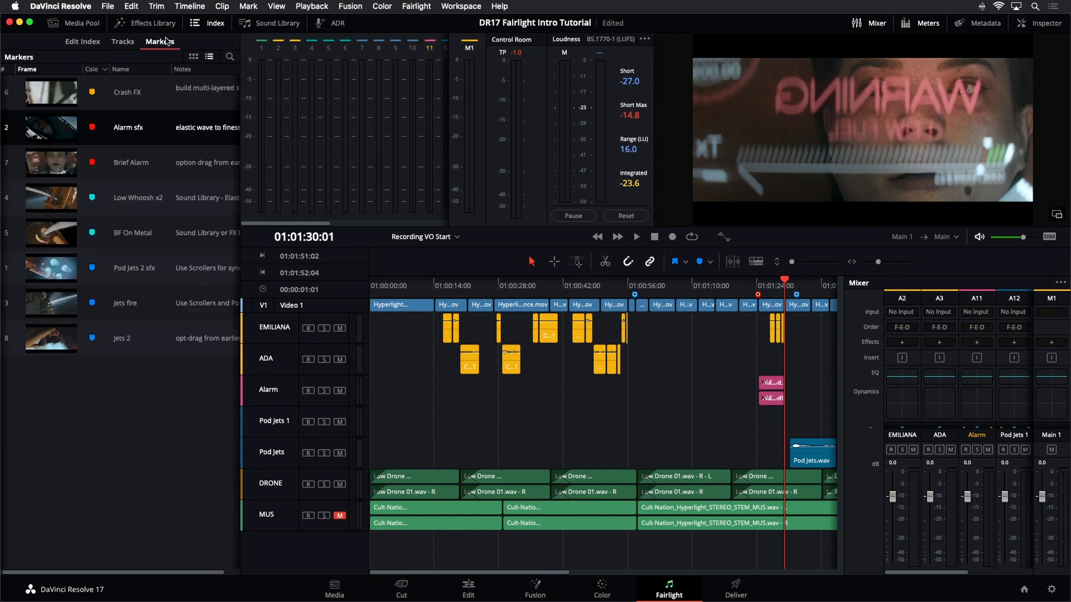
pyautogui.click(67, 275)
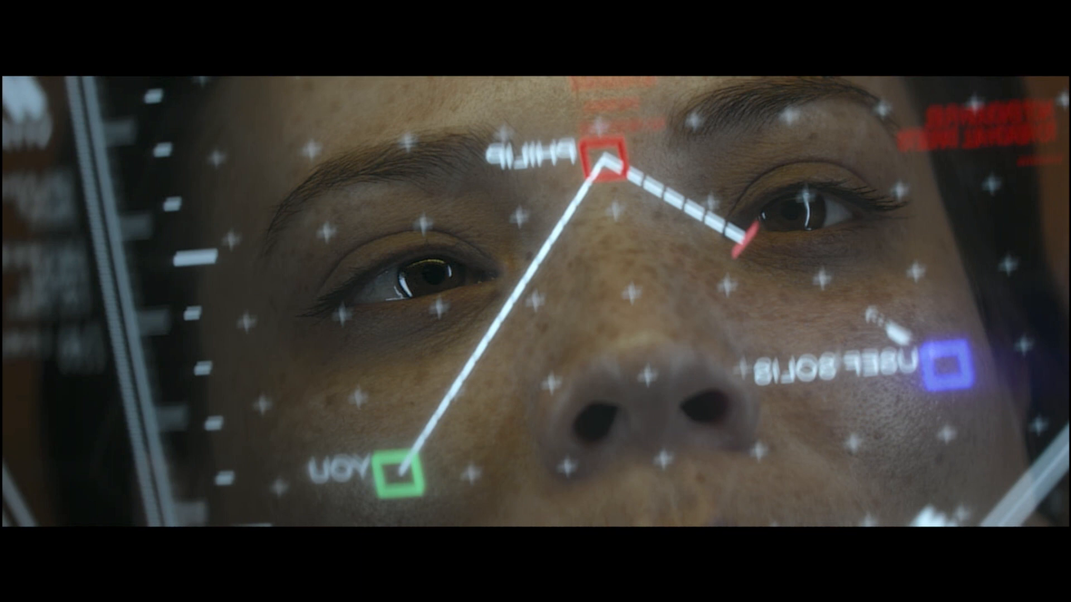
pyautogui.press('Escape')
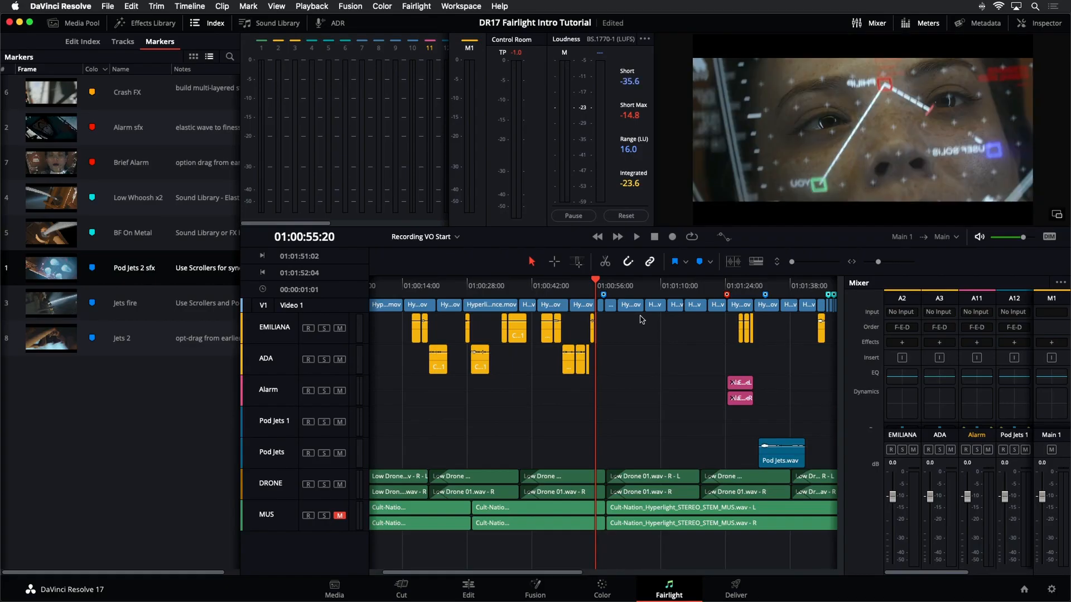
pyautogui.click(603, 286)
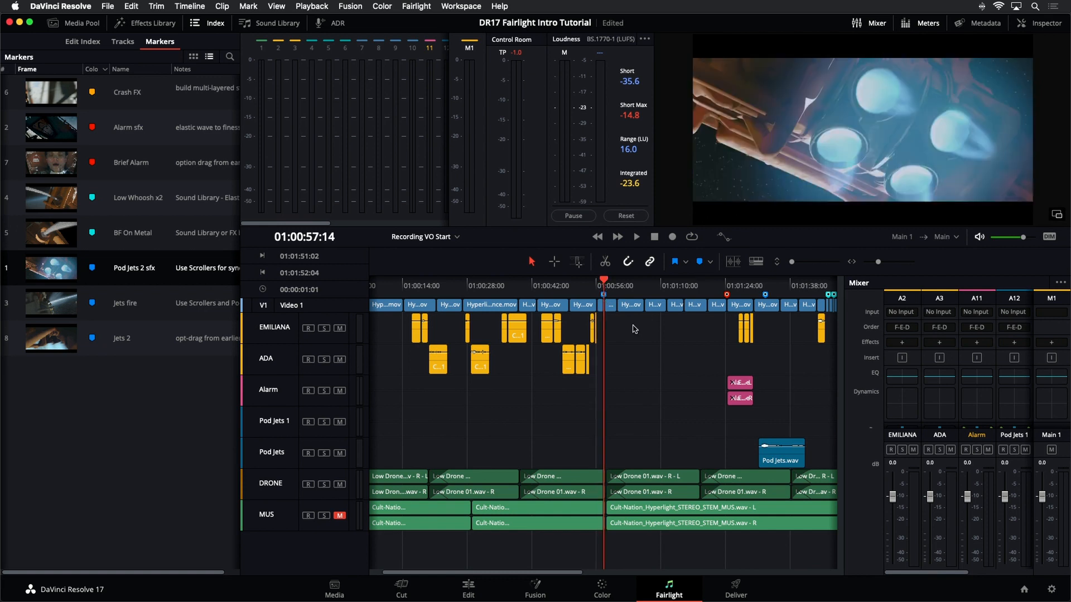
# Step: Select the Pod Jets 1 track and replace the Index with the Media Pool
pyautogui.click(272, 466)
pyautogui.click(275, 431)
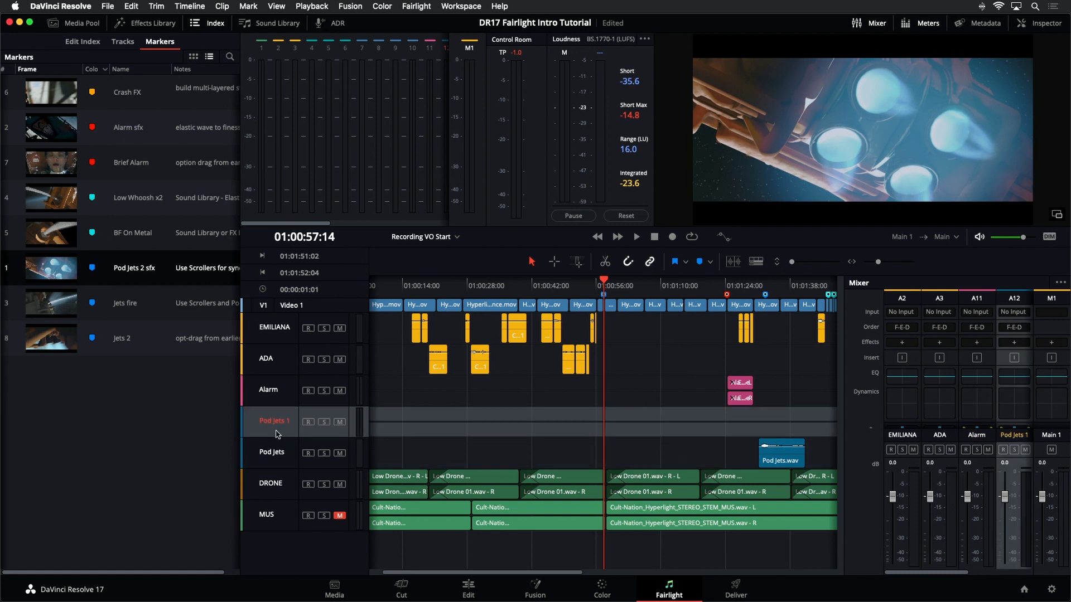
pyautogui.click(206, 24)
pyautogui.click(83, 24)
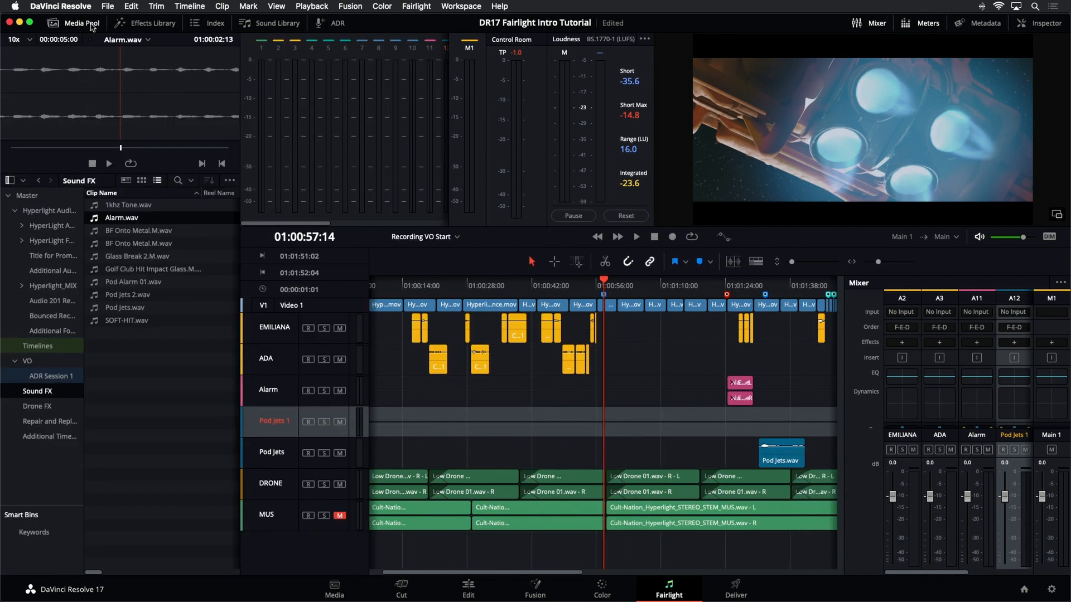
# Step: Load Pod Jets 2.wav from the Sound FX bin and preview it from the start of its sound
pyautogui.click(119, 295)
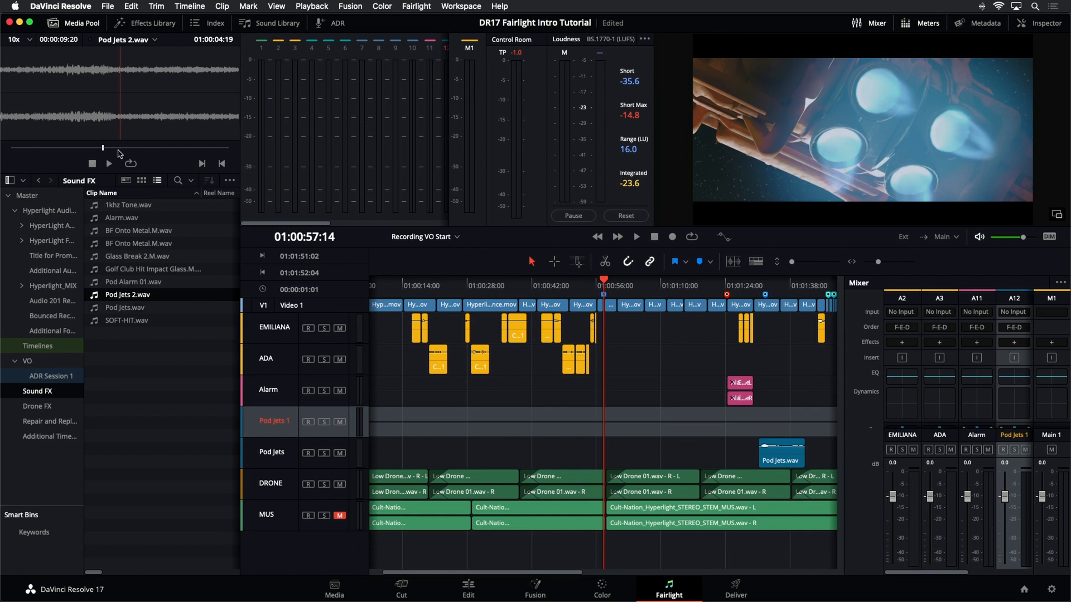
pyautogui.moveTo(103, 149); pyautogui.dragTo(49, 151)
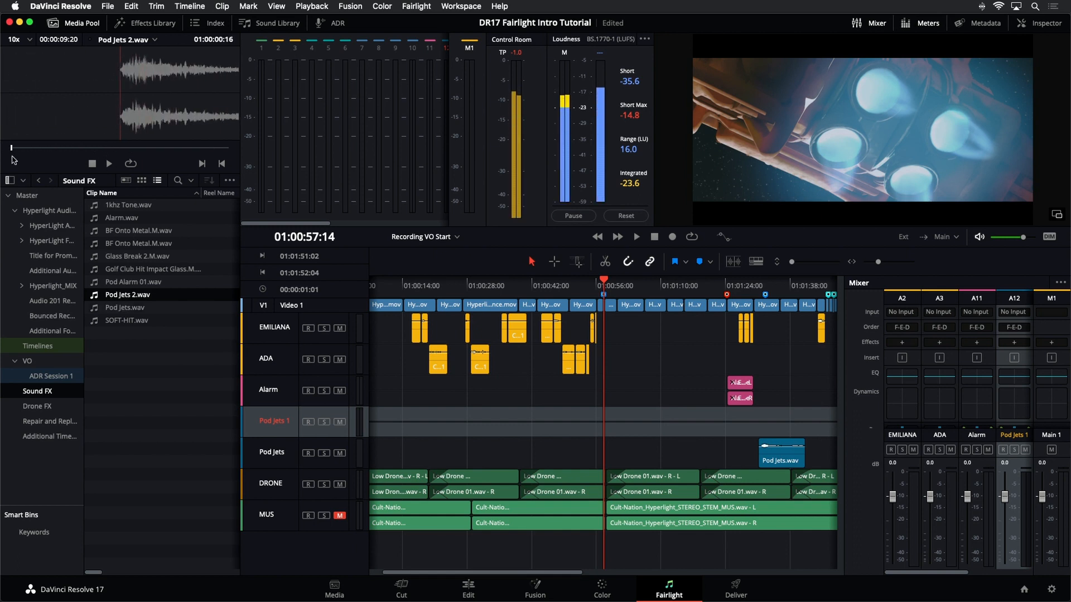
pyautogui.press('space')
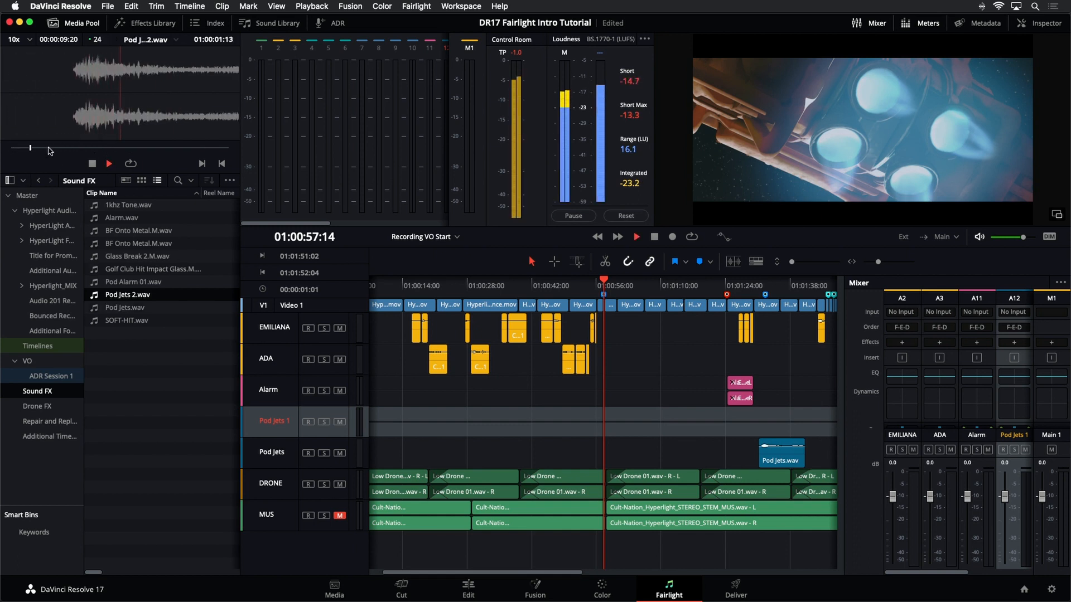
pyautogui.press('space')
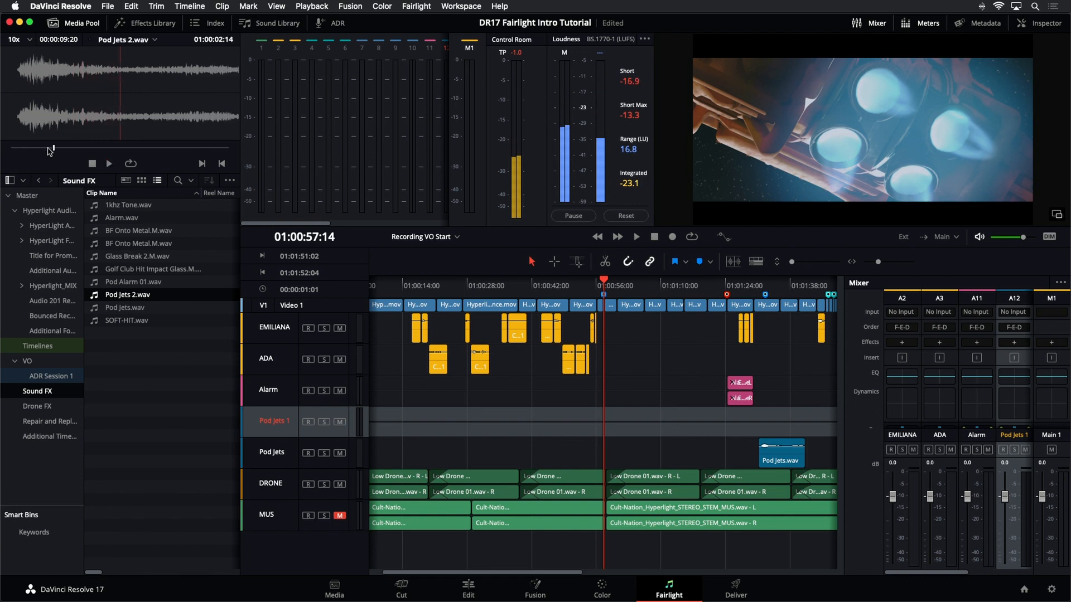
# Step: Cue Pod Jets 2.wav at 01:00:00:16, place it on the Pod Jets 1 track at 01:00:57:14, and close the Media Pool
pyautogui.moveTo(49, 150); pyautogui.dragTo(11, 148)
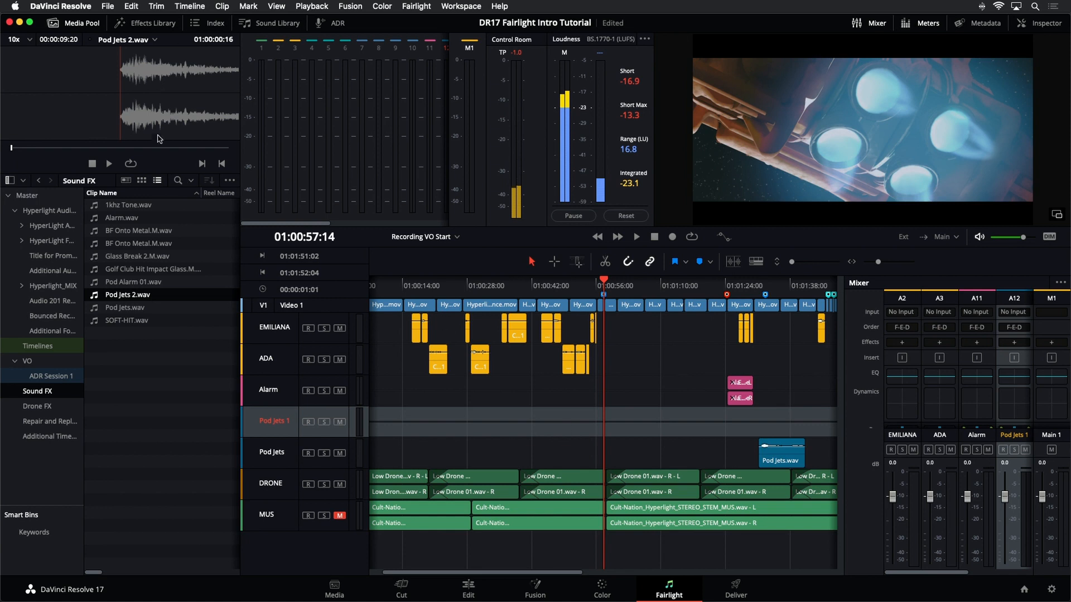
pyautogui.moveTo(158, 135); pyautogui.dragTo(602, 432)
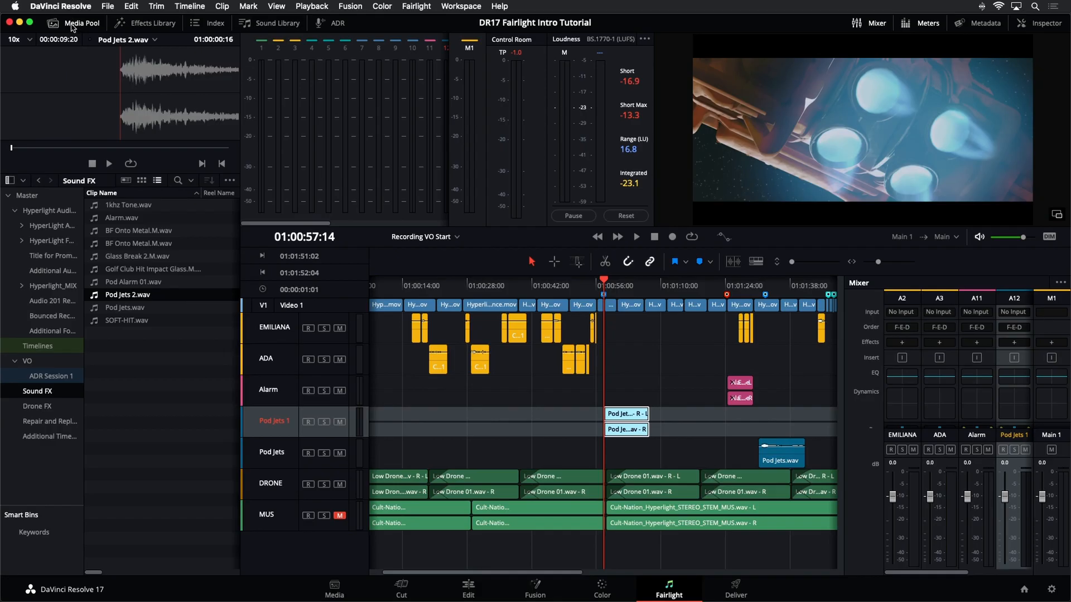
pyautogui.click(72, 25)
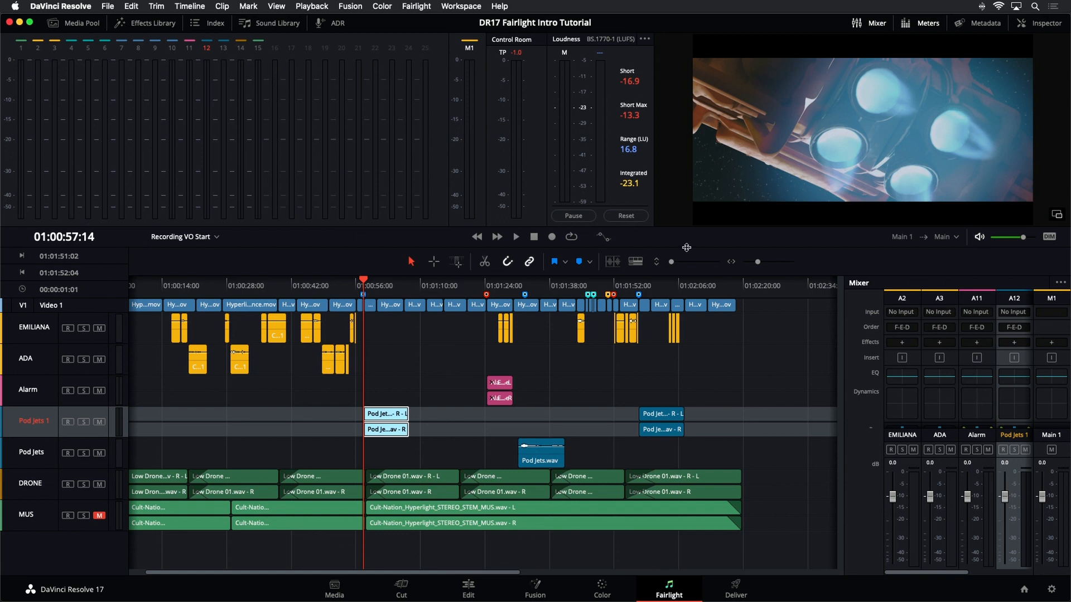
# Step: Give the timeline more height, and show the Video Scroller and Audio Scroller 1 with A12 - Pod Jets 1 as the displayed track
pyautogui.moveTo(683, 240); pyautogui.dragTo(680, 170)
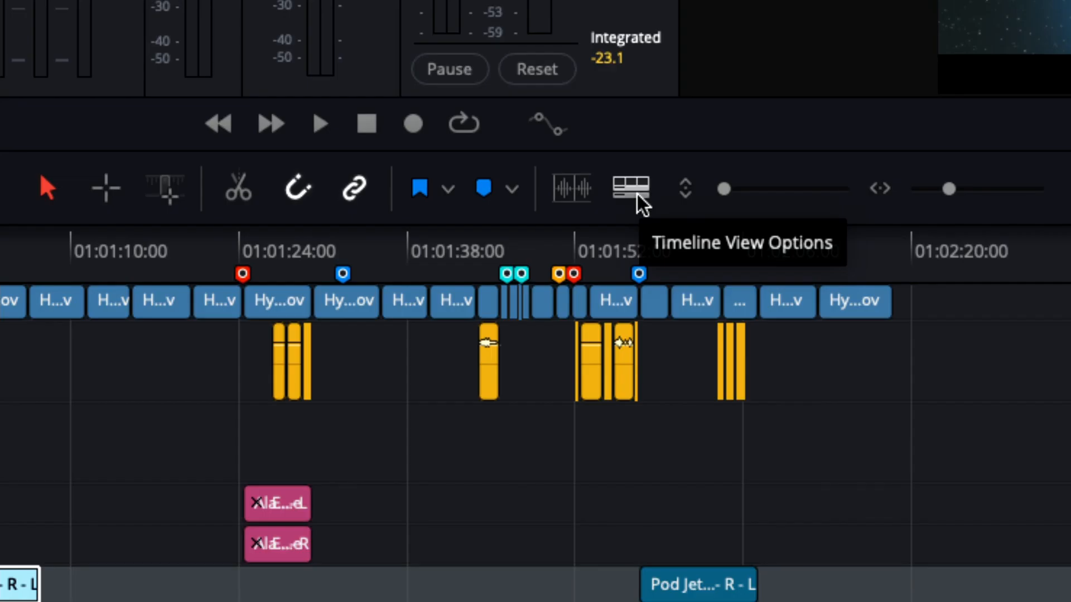
pyautogui.click(640, 196)
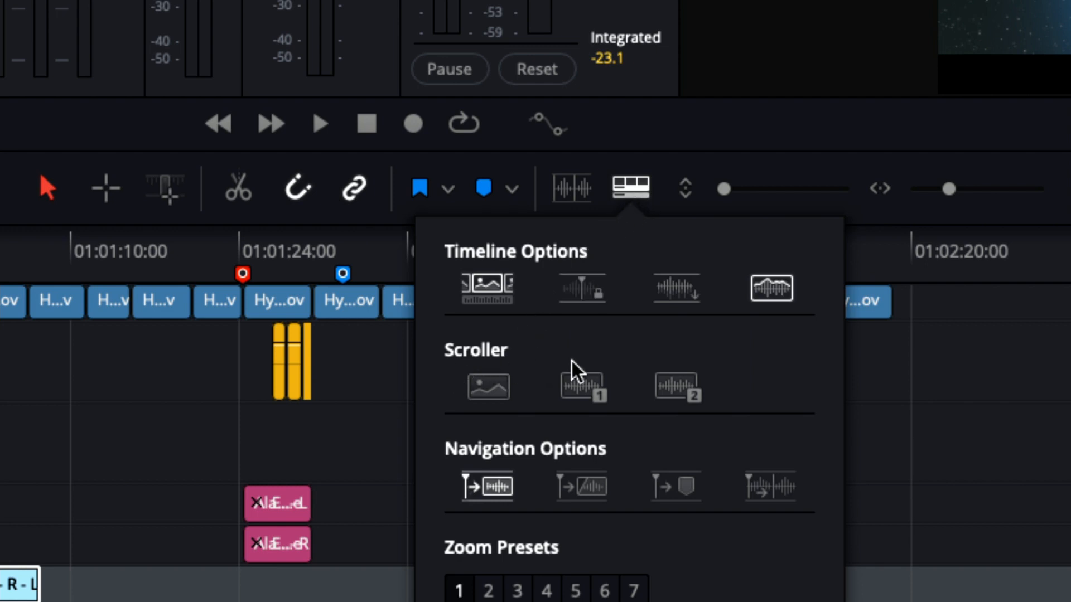
pyautogui.click(490, 390)
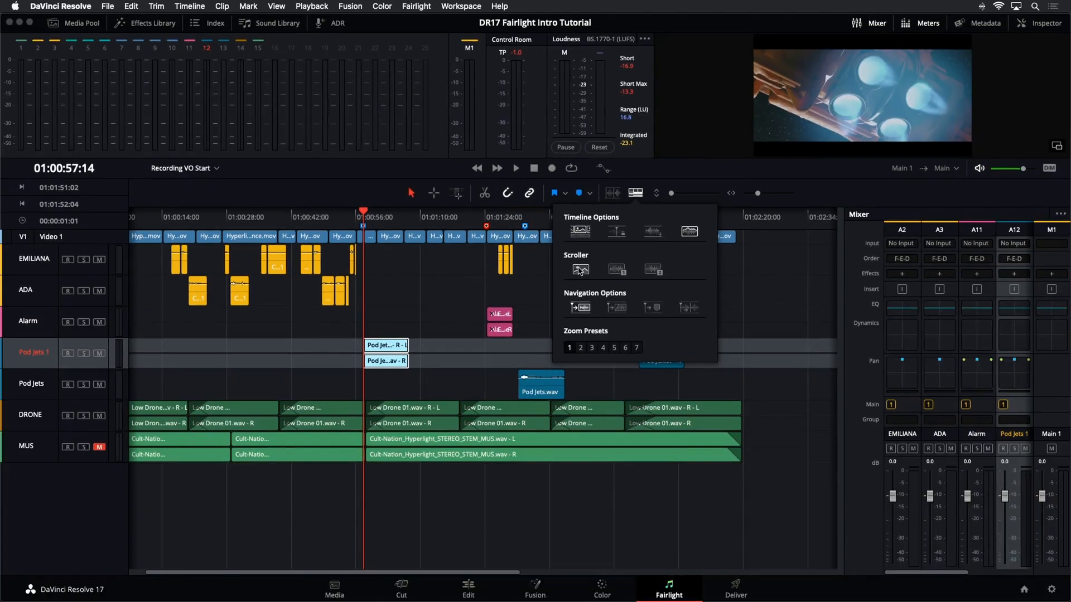
pyautogui.click(580, 270)
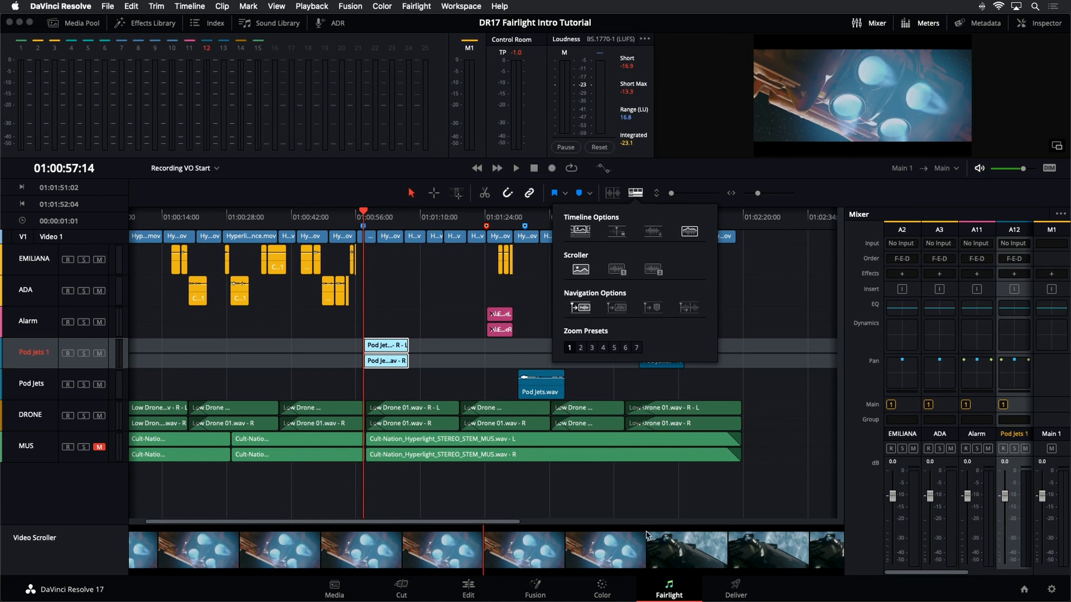
pyautogui.click(617, 269)
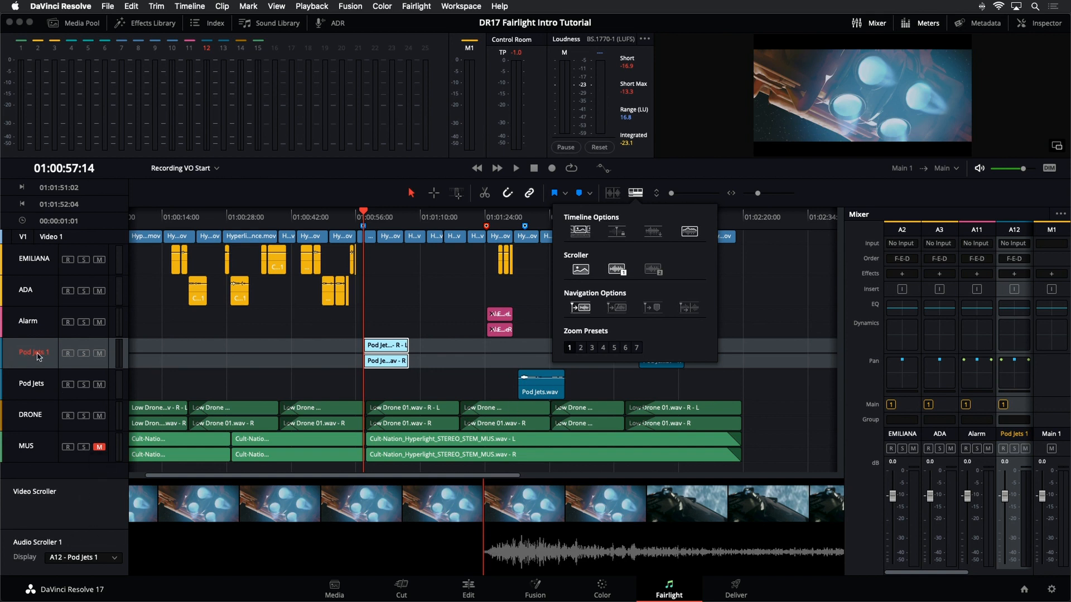
pyautogui.click(101, 565)
pyautogui.click(102, 560)
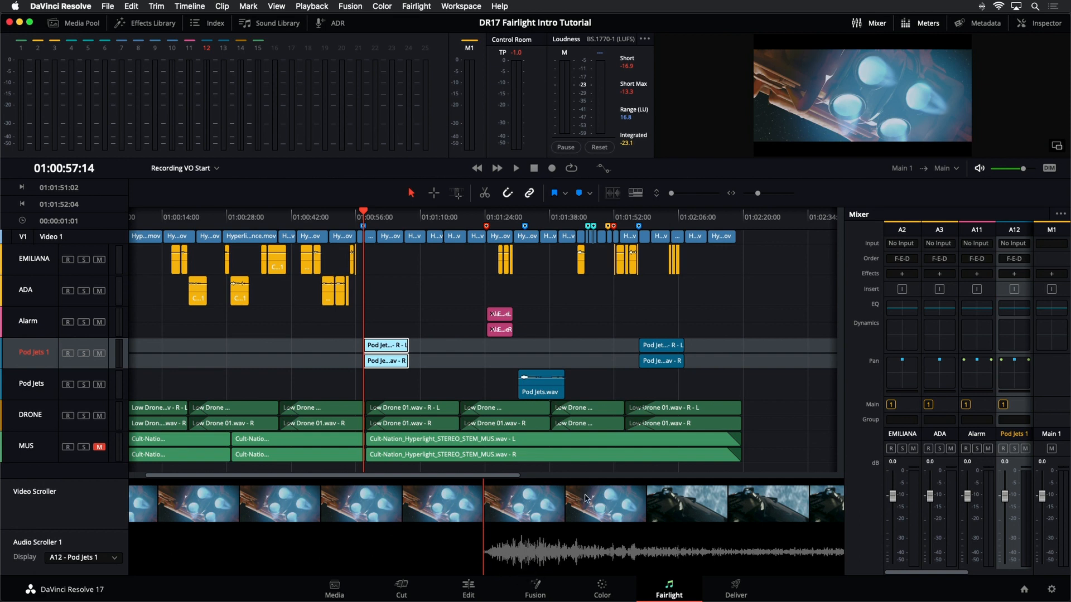
# Step: Scrub the picture around the start of the Pod Jets 2.wav clip in the Video Scroller, and play through to 01:00:59:13
pyautogui.moveTo(490, 476); pyautogui.dragTo(459, 477)
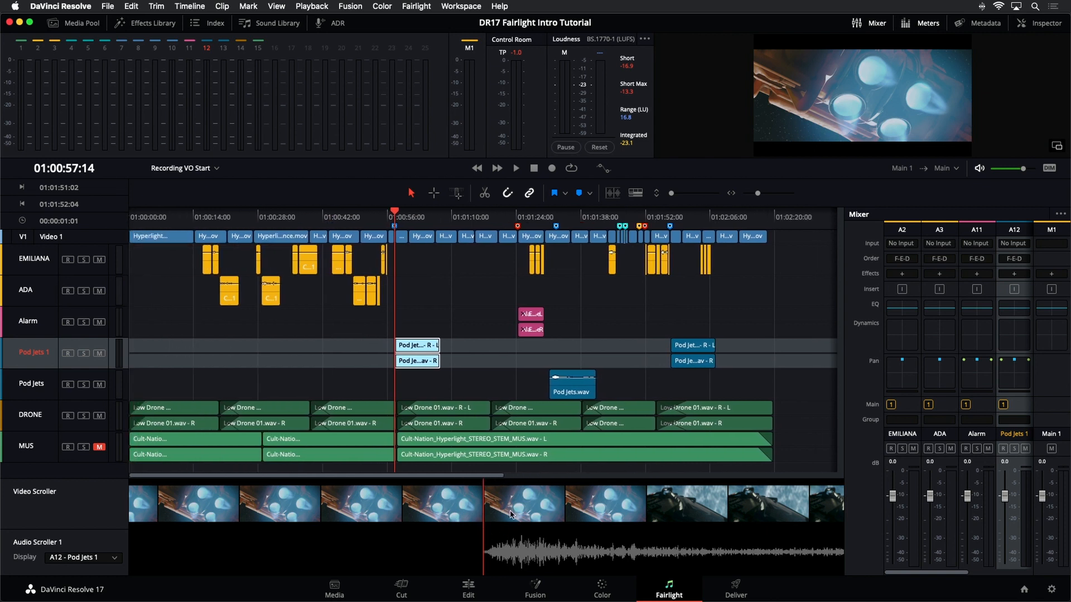
pyautogui.moveTo(543, 508); pyautogui.dragTo(645, 498)
pyautogui.press('space')
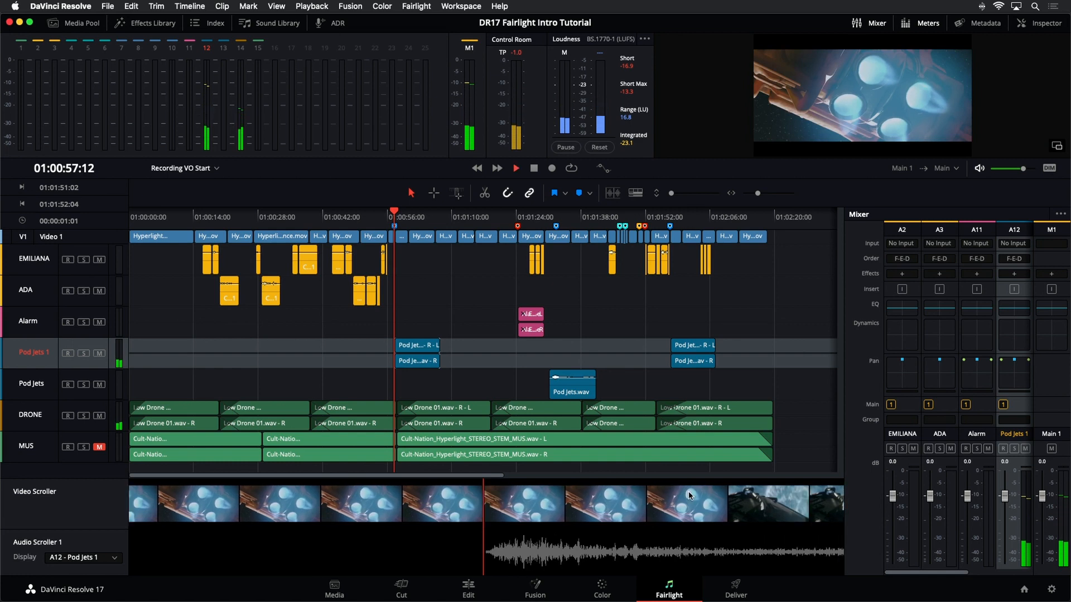
pyautogui.press('space')
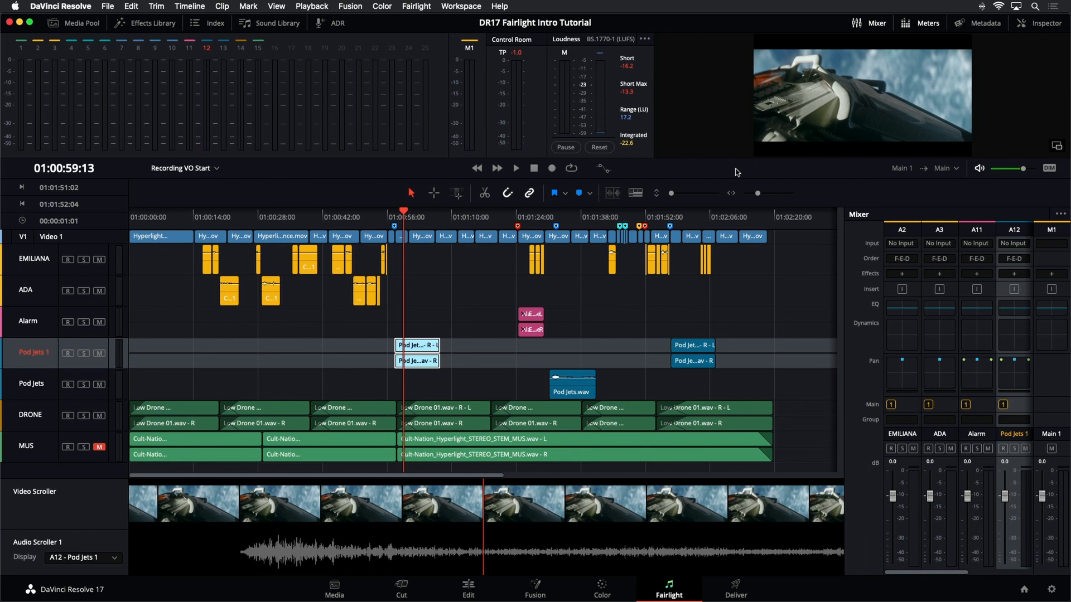
# Step: Enlarge the viewer, zoom the timeline in around the Pod Jets 2.wav clip, and make the tracks tall enough to show its waveform
pyautogui.moveTo(740, 159); pyautogui.dragTo(744, 207)
pyautogui.press('super+equal')
pyautogui.press('super+equal')
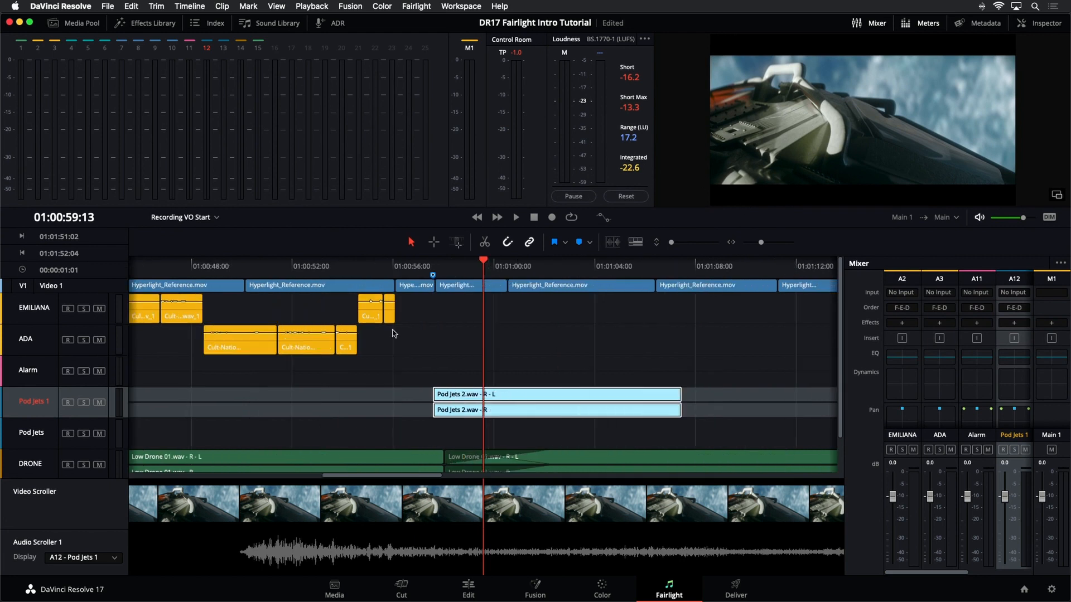
pyautogui.press('super+equal')
pyautogui.press('super+equal')
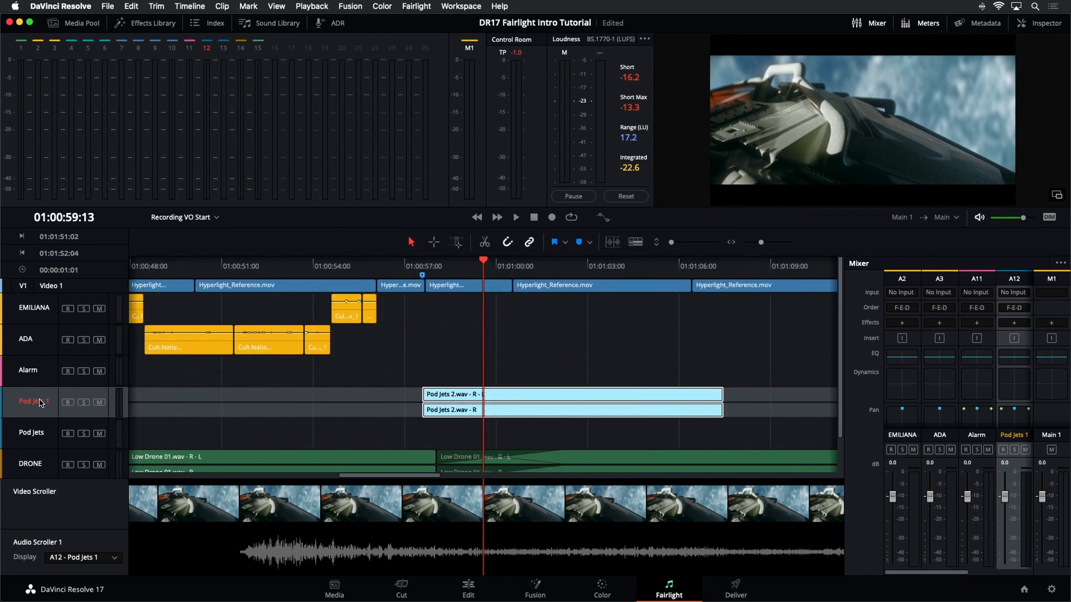
pyautogui.scroll(5, 41, 402)
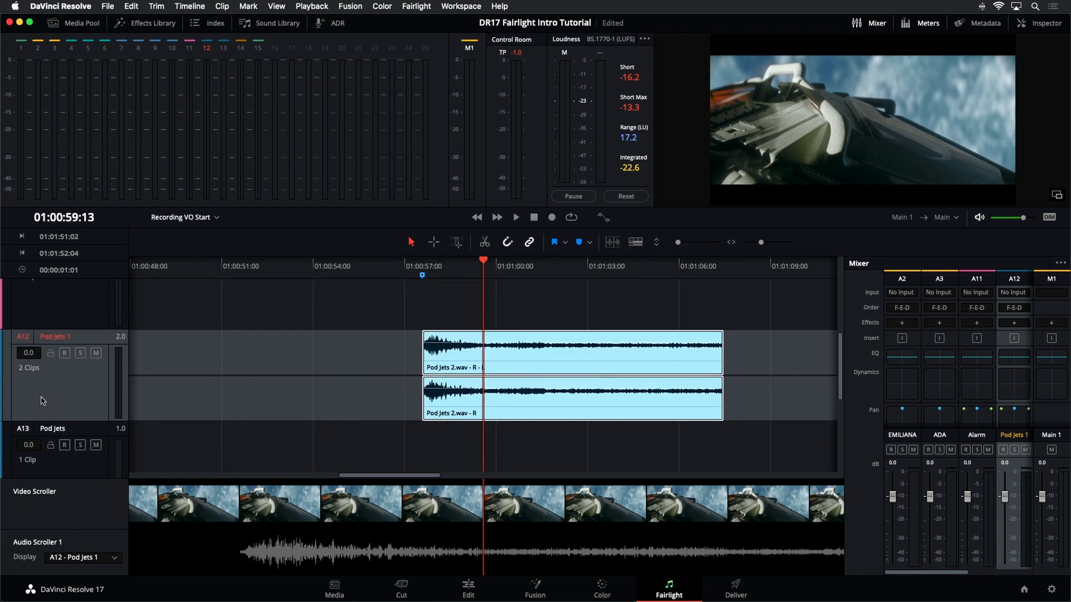
pyautogui.scroll(-1, 42, 401)
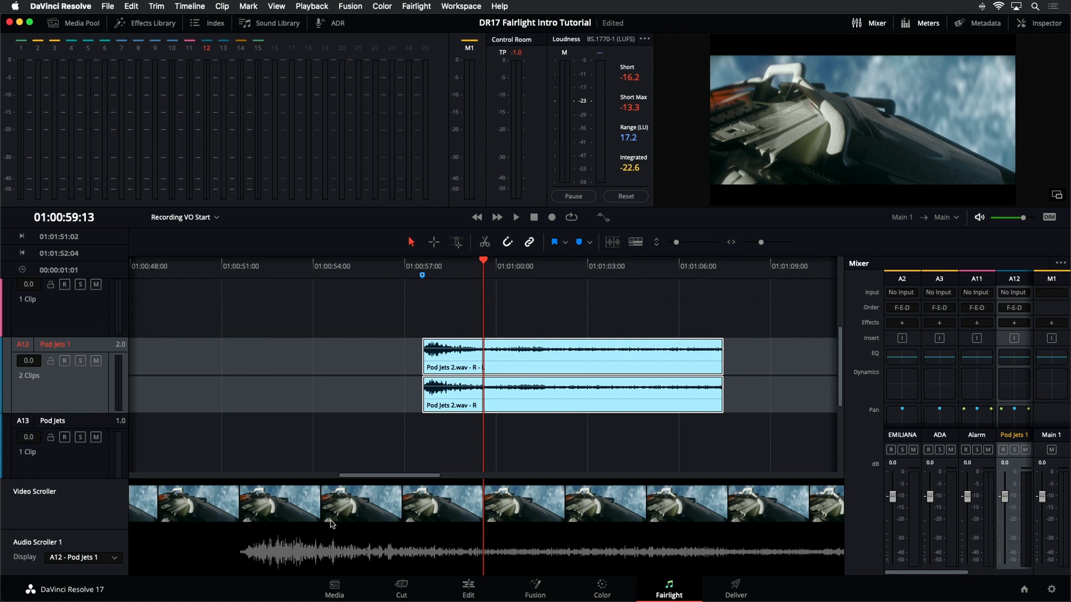
# Step: Use the Video Scroller to park the playhead at 01:00:56:13, on the frame where the pod jets first light up
pyautogui.press('j')
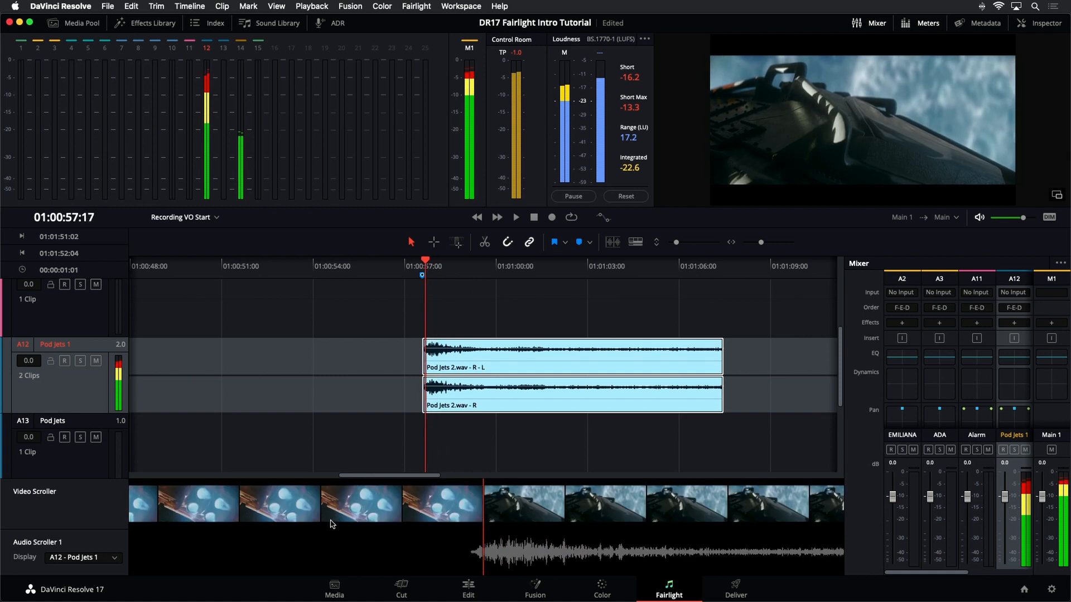
pyautogui.press('k')
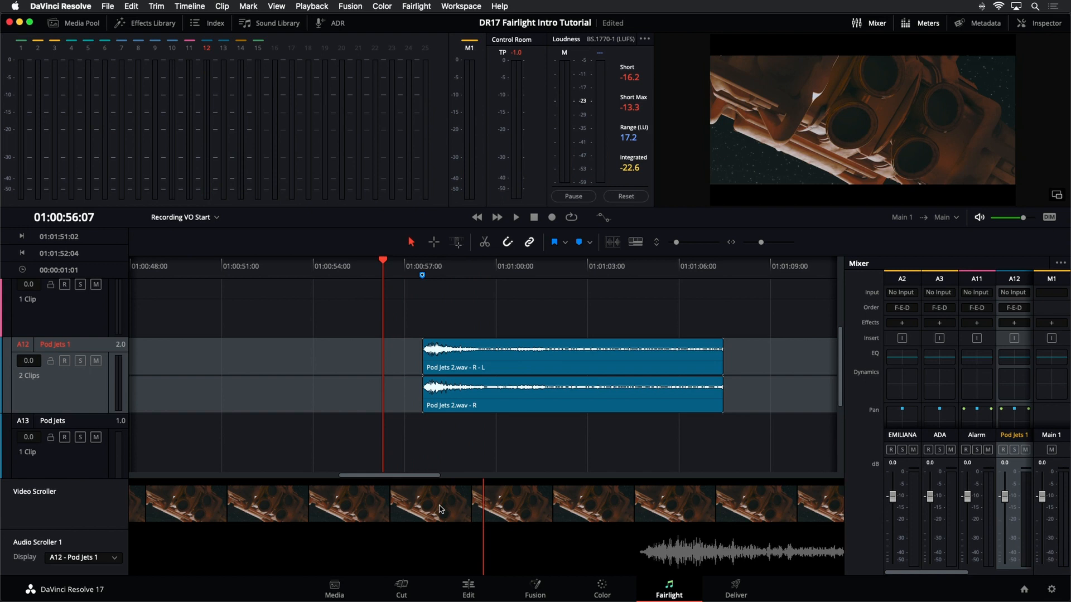
pyautogui.press('space')
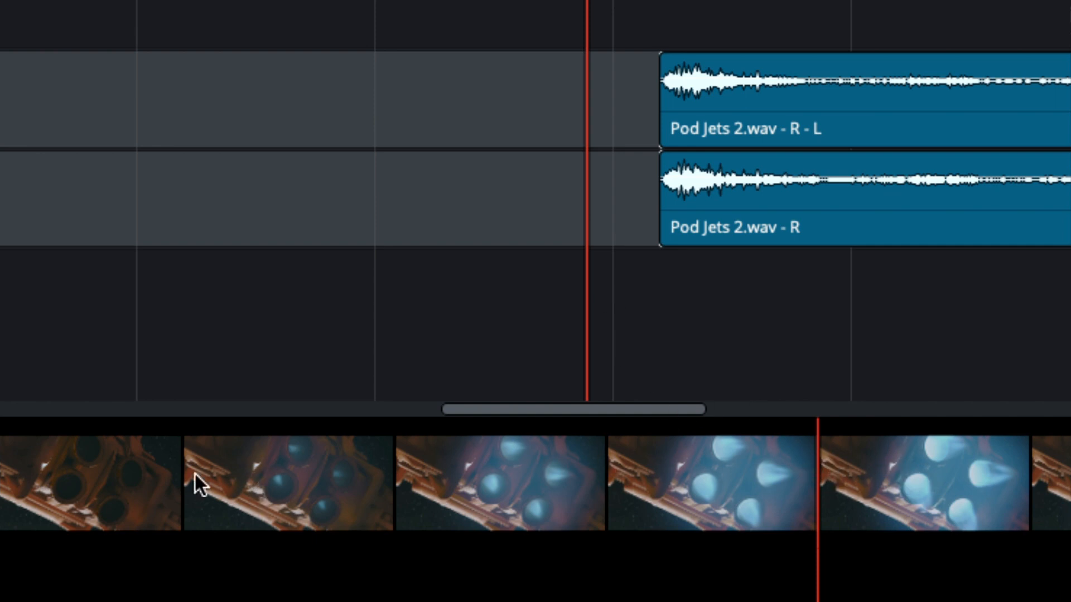
pyautogui.press('Left')
pyautogui.press('Left')
pyautogui.press('Left')
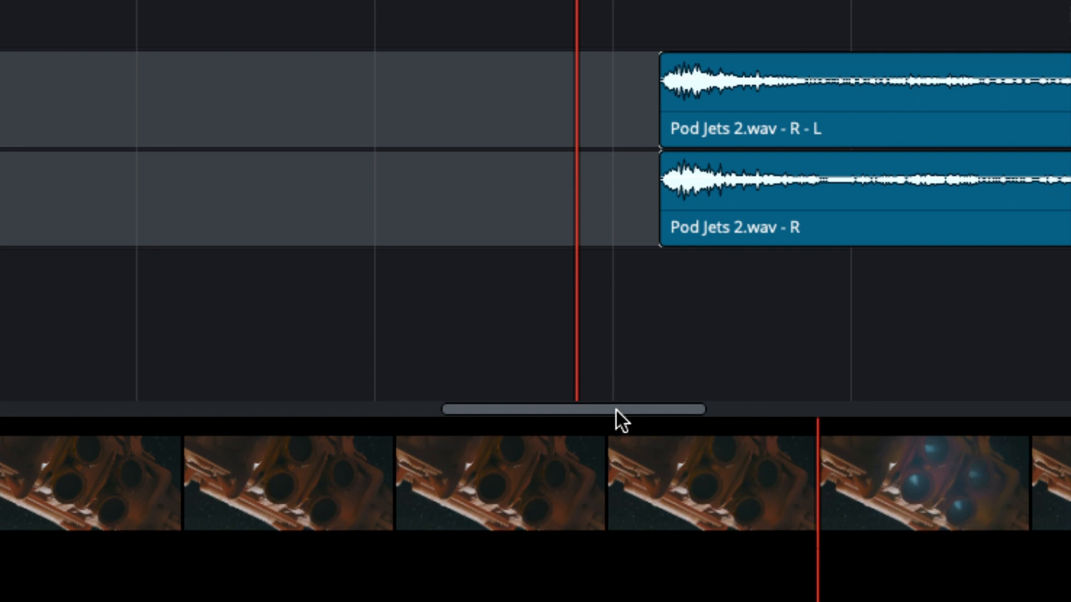
pyautogui.moveTo(617, 411); pyautogui.dragTo(651, 414)
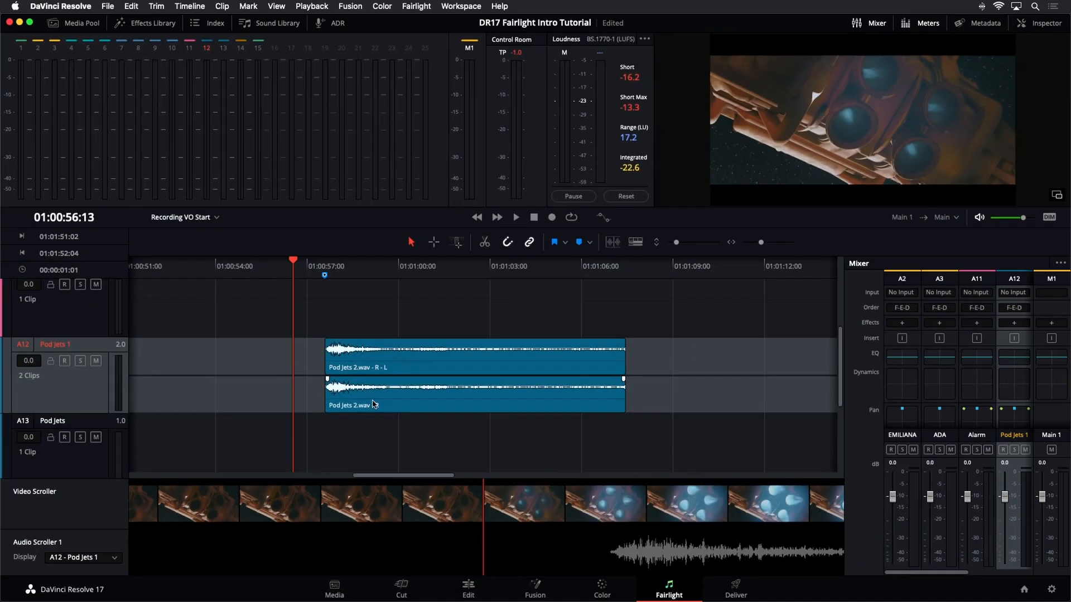
# Step: Try moving the Pod Jets 2.wav clip so it starts at the playhead, and return it to its marker
pyautogui.click(374, 404)
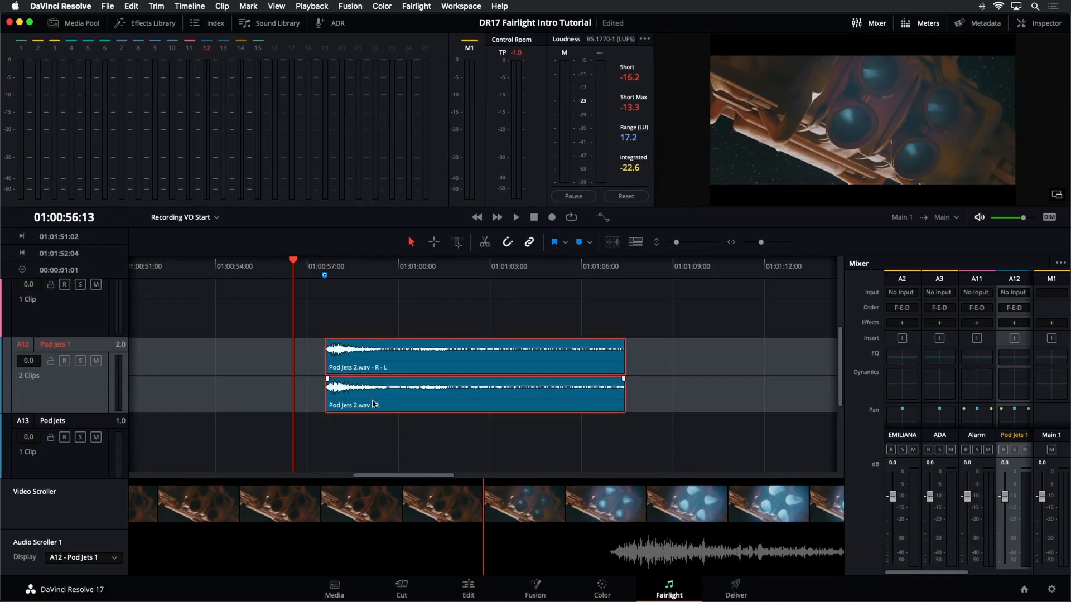
pyautogui.moveTo(375, 404); pyautogui.dragTo(340, 406)
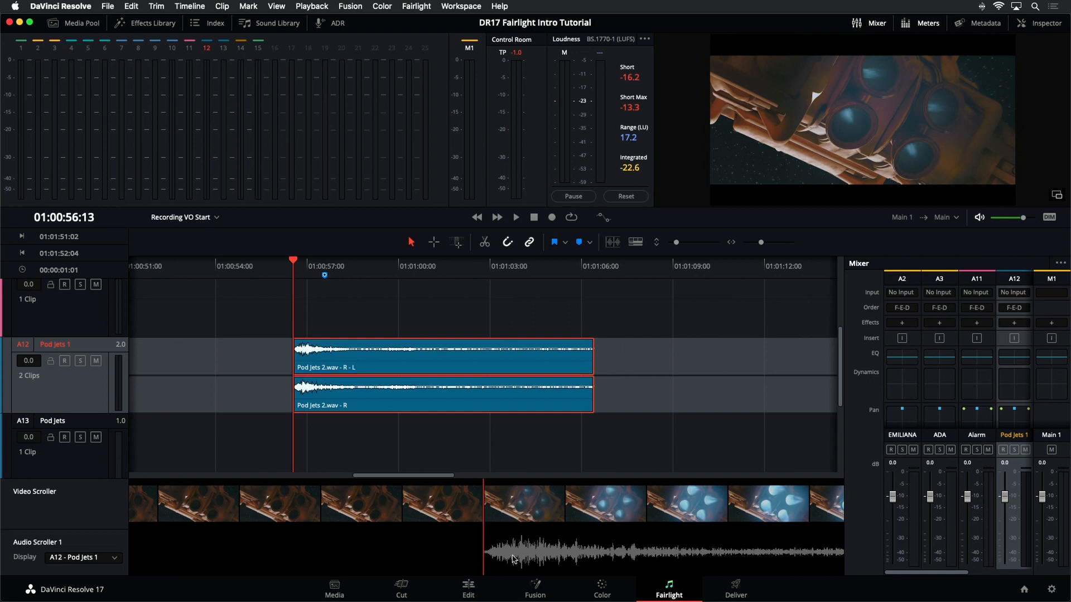
pyautogui.moveTo(350, 396); pyautogui.dragTo(385, 398)
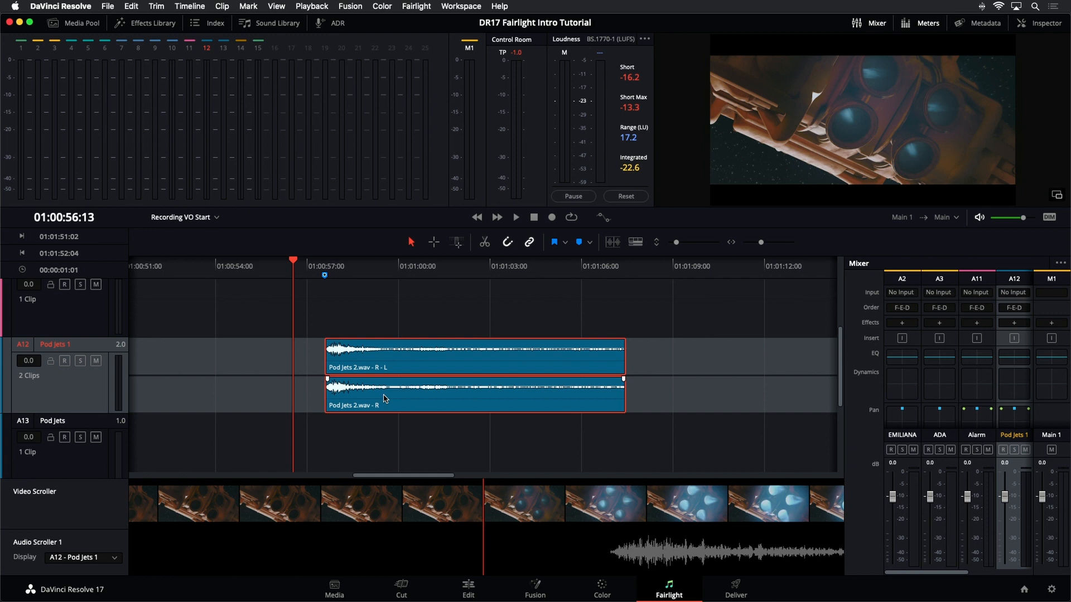
# Step: Nudge the Pod Jets 2.wav clip frame by frame until it starts at the playhead at 01:00:56:13, and save the project
pyautogui.press(',')
pyautogui.press(',')
pyautogui.press(',')
pyautogui.press(',')
pyautogui.press(',')
pyautogui.press(',')
pyautogui.press(',')
pyautogui.press(',')
pyautogui.press(',')
pyautogui.press(',')
pyautogui.press(',')
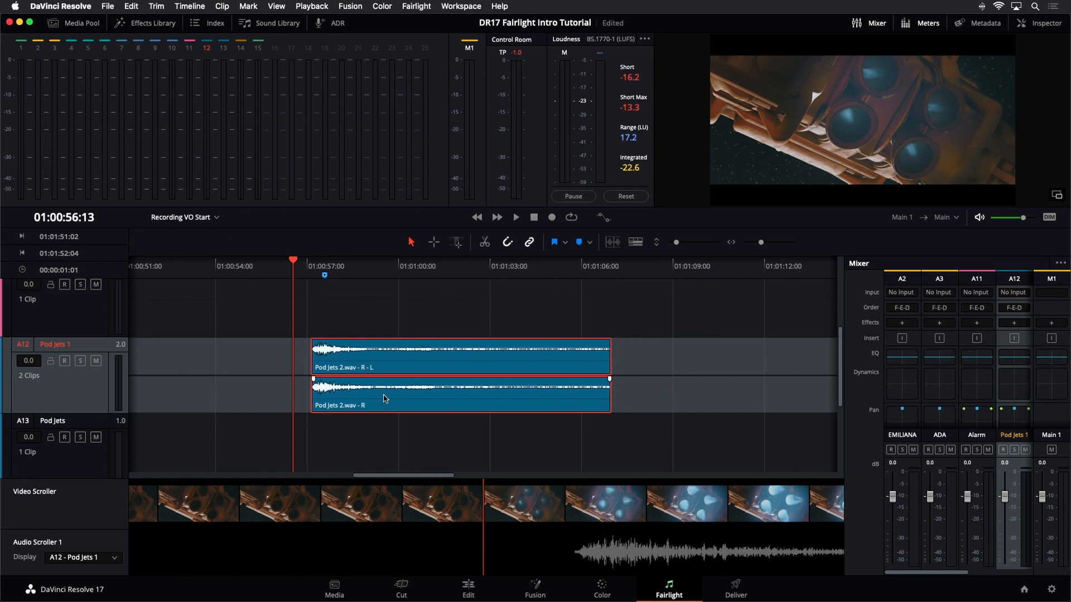
pyautogui.press(',')
pyautogui.press(',')
pyautogui.press(',')
pyautogui.press(',')
pyautogui.press(',')
pyautogui.press(',')
pyautogui.press(',')
pyautogui.press(',')
pyautogui.press(',')
pyautogui.press(',')
pyautogui.press(',')
pyautogui.press(',')
pyautogui.press(',')
pyautogui.press(',')
pyautogui.press(',')
pyautogui.press(',')
pyautogui.press(',')
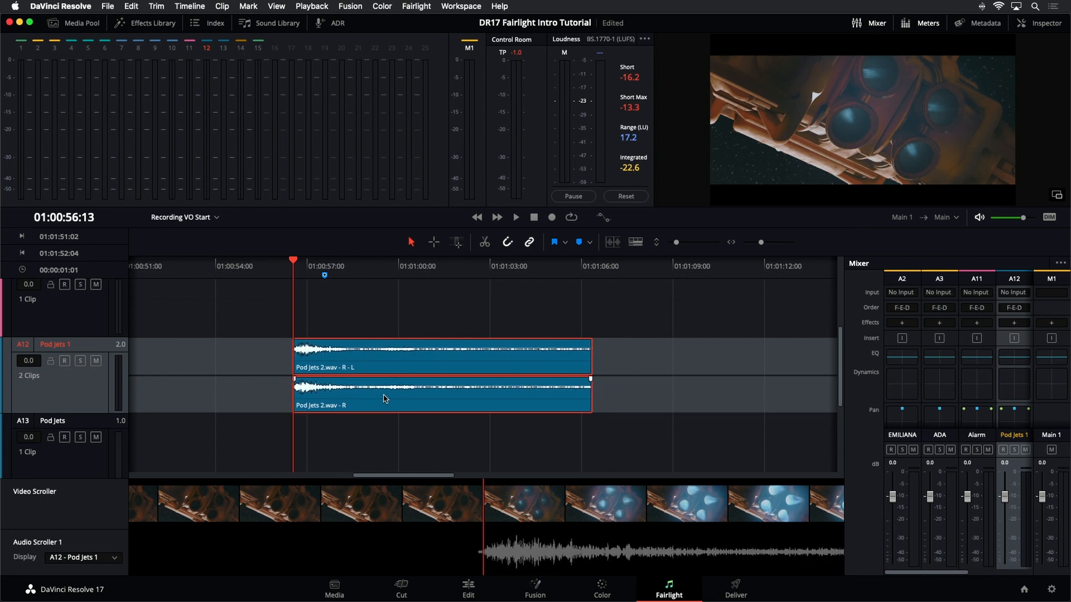
pyautogui.press('.')
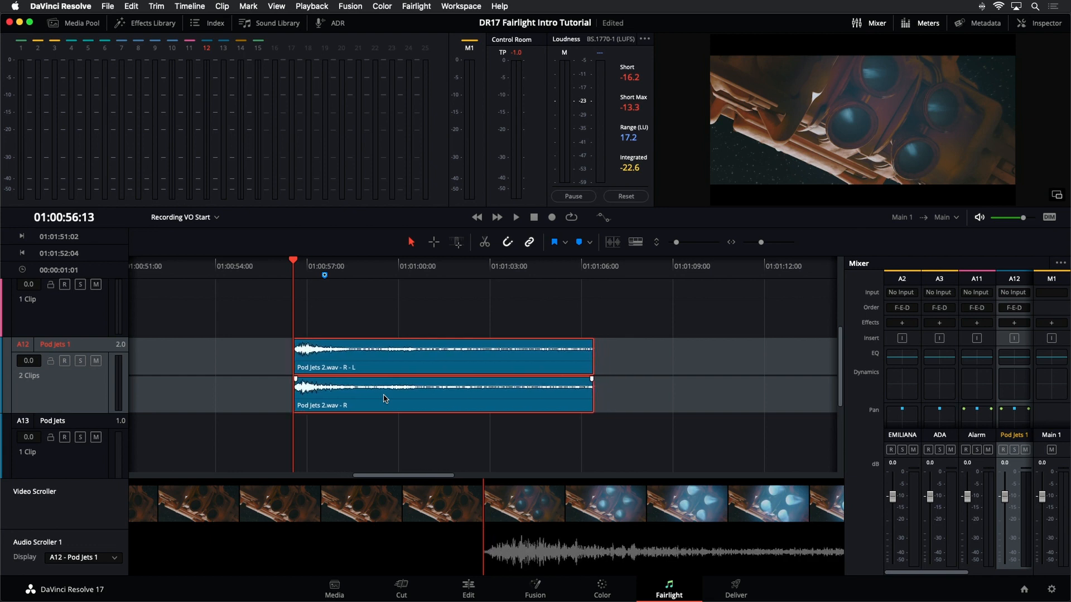
pyautogui.press('super+s')
# Step: Review the synced pod jets sound with picture from 01:00:55:10 to 01:01:03:17, and leave the full-screen view
pyautogui.click(258, 273)
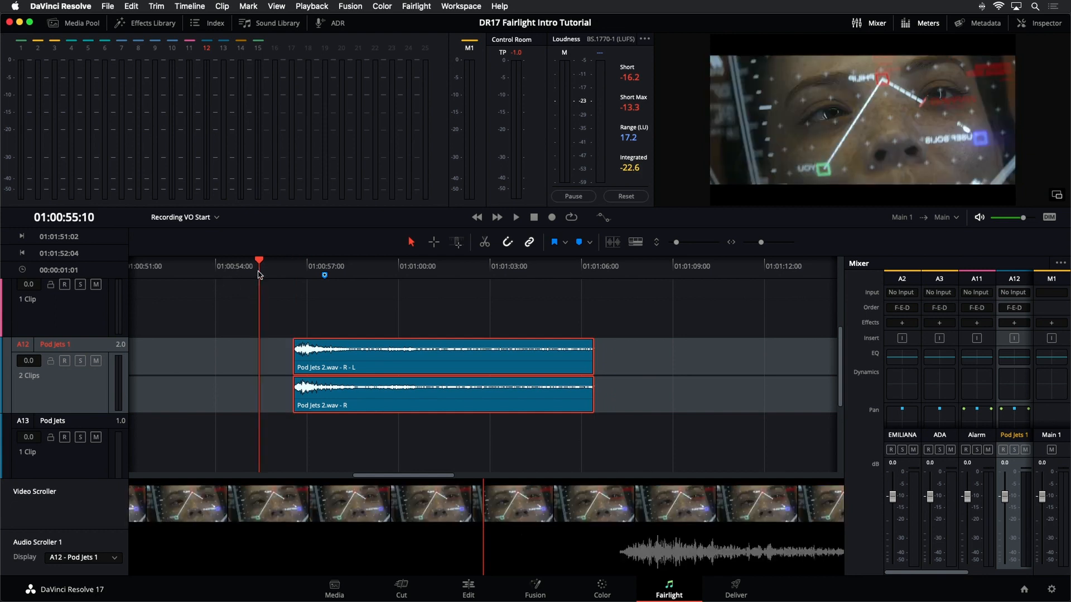
pyautogui.press('space')
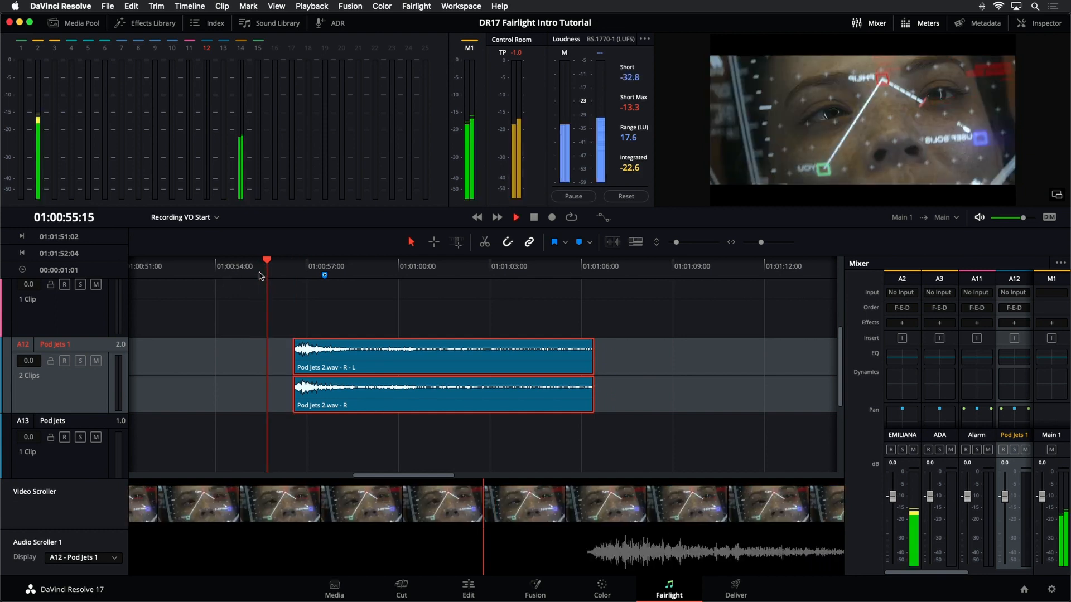
pyautogui.press('space')
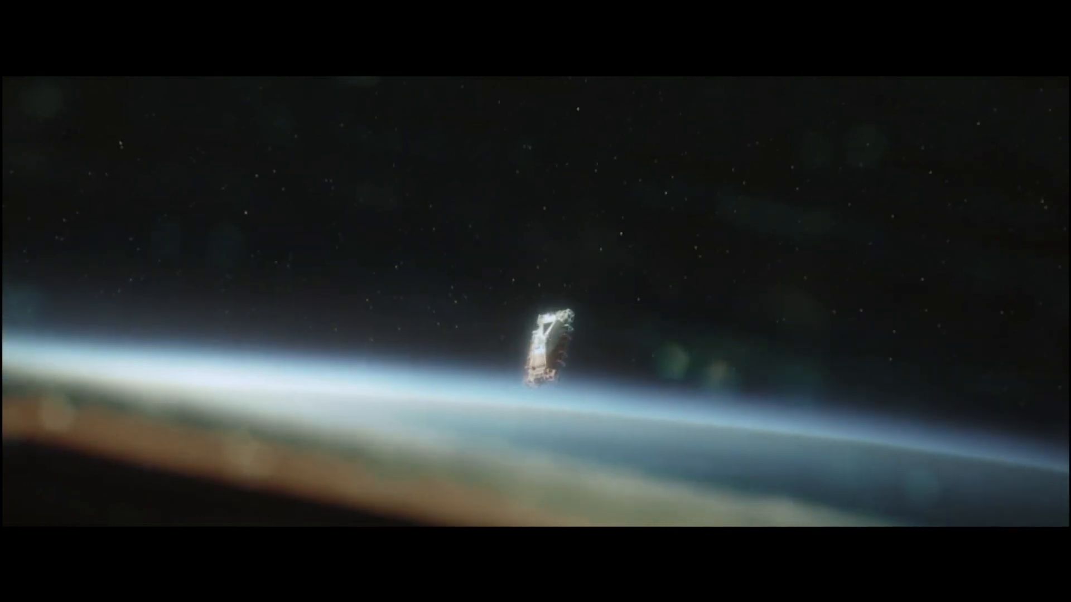
pyautogui.press('Escape')
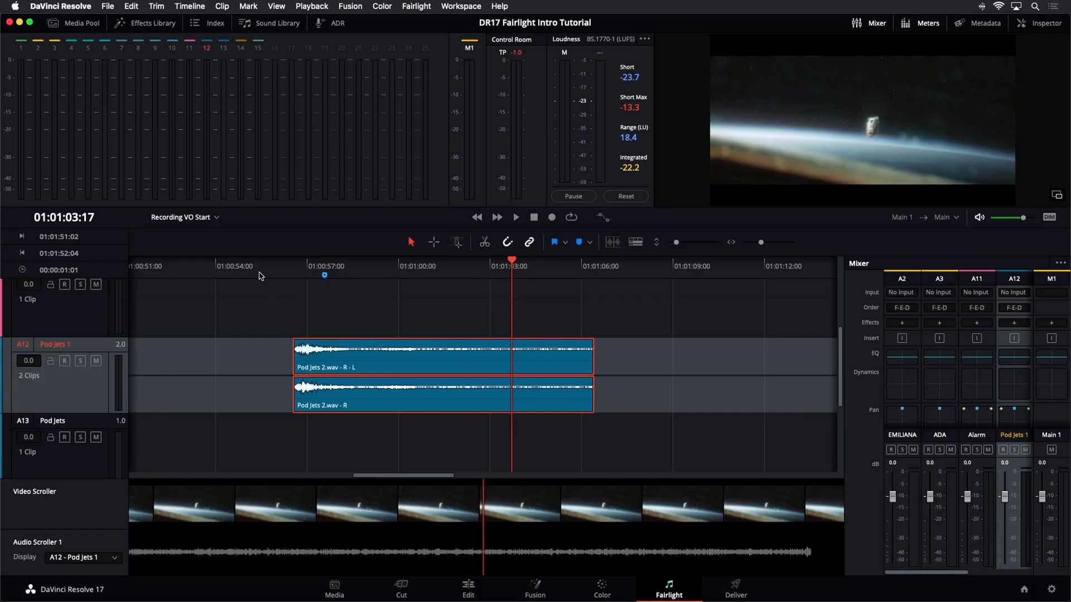
# Step: Fit the whole timeline in view, deselect the clip, and hide the Video Scroller and Audio Scroller 1
pyautogui.hotkey('shift', 'z')
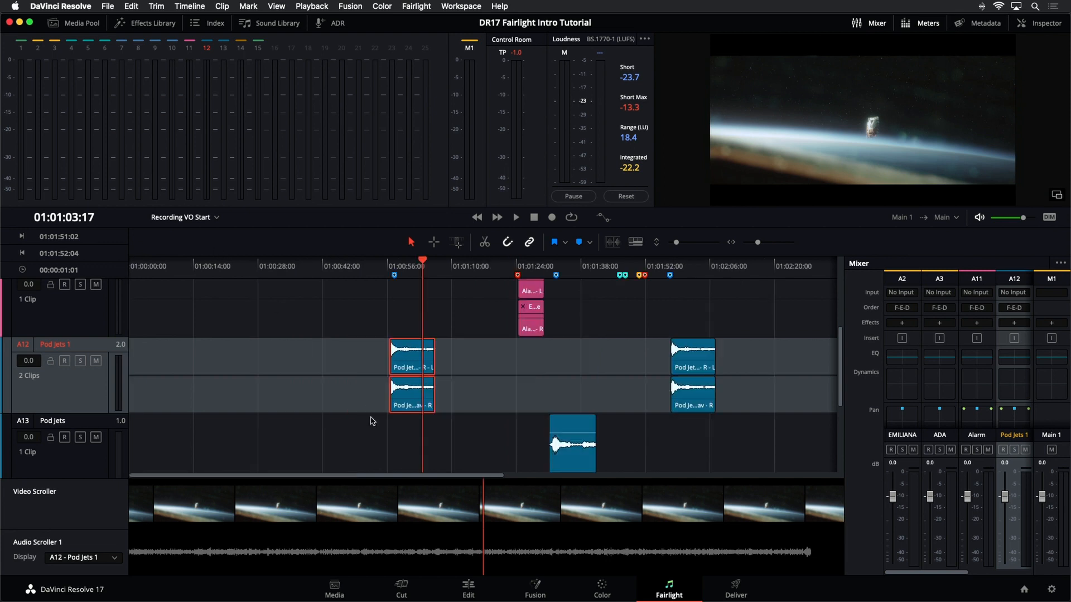
pyautogui.click(374, 423)
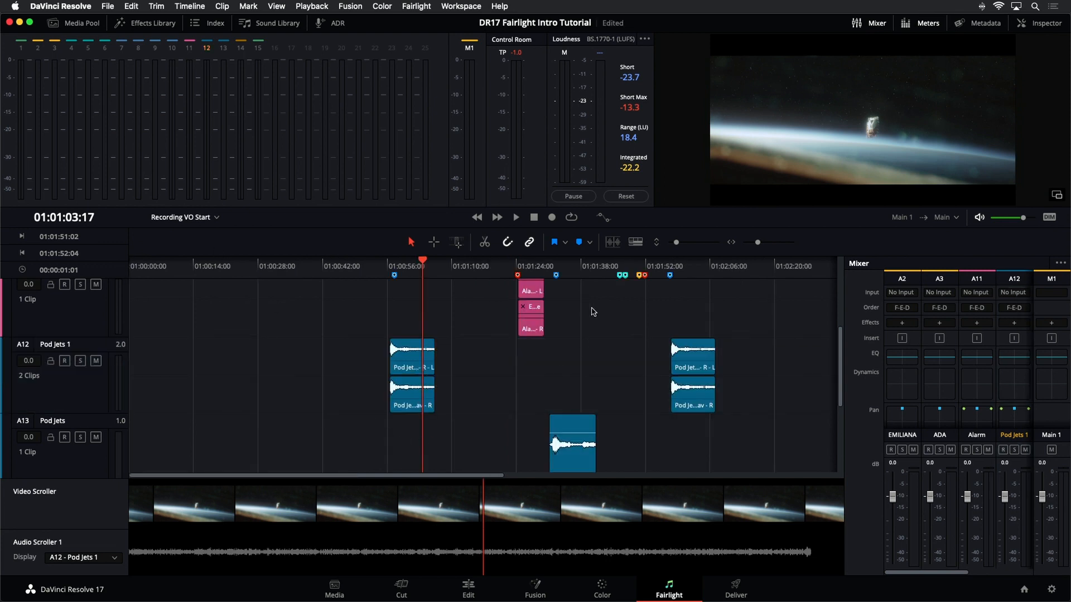
pyautogui.click(636, 242)
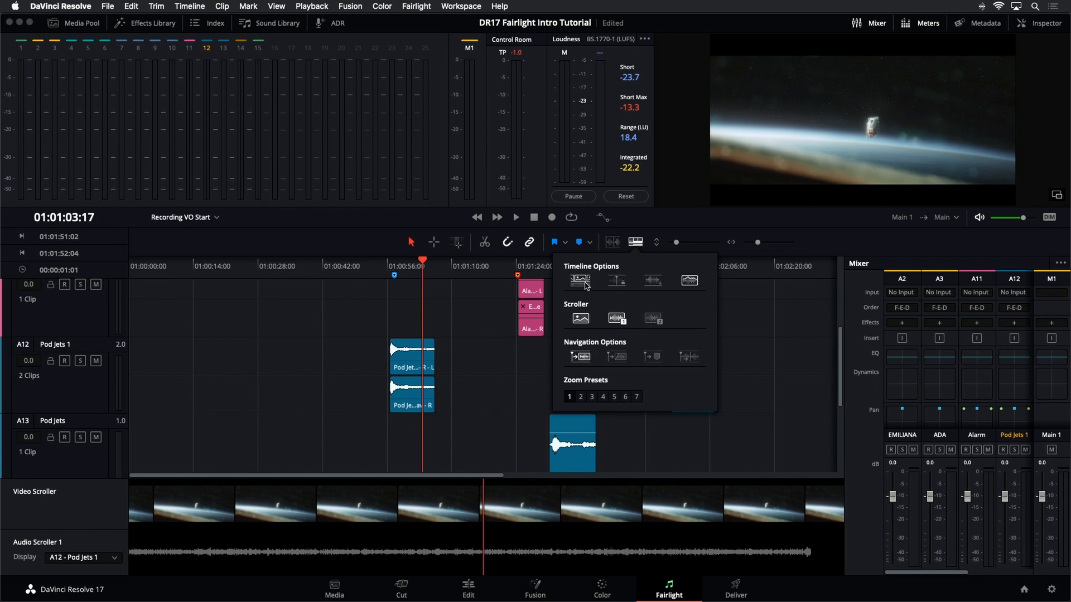
pyautogui.click(580, 319)
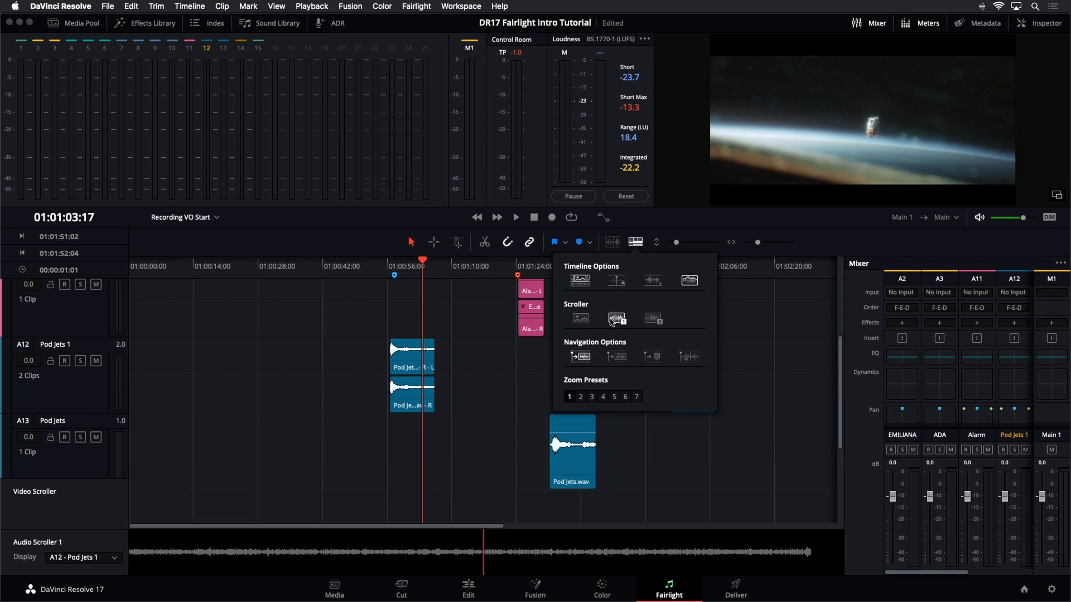
pyautogui.click(617, 318)
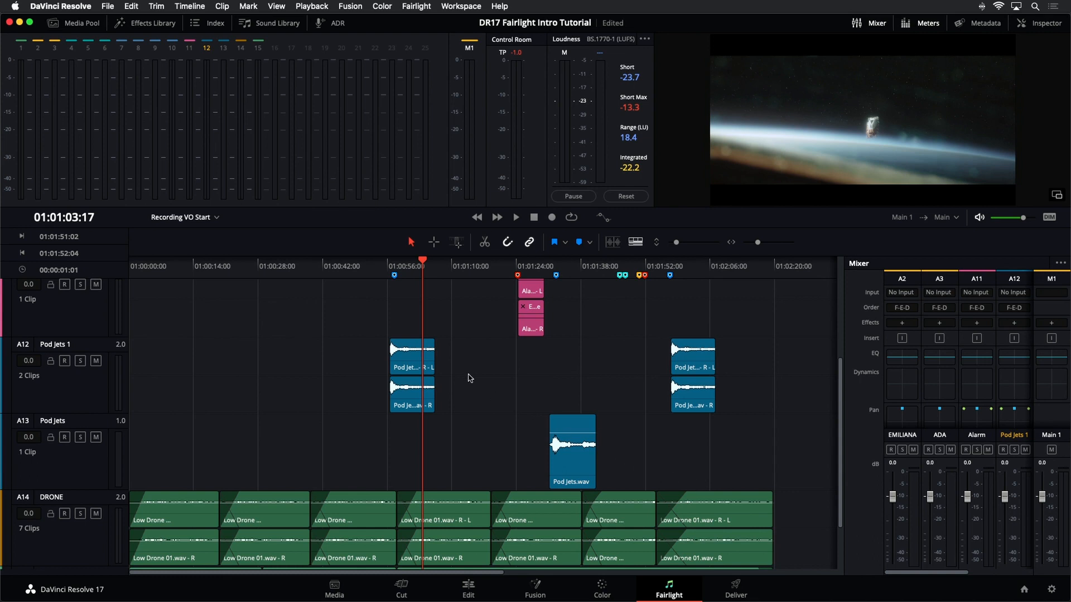
# Step: Download the free Fairlight Sound Library 1.0, filling in the registration details, and start its installation
pyautogui.click(273, 24)
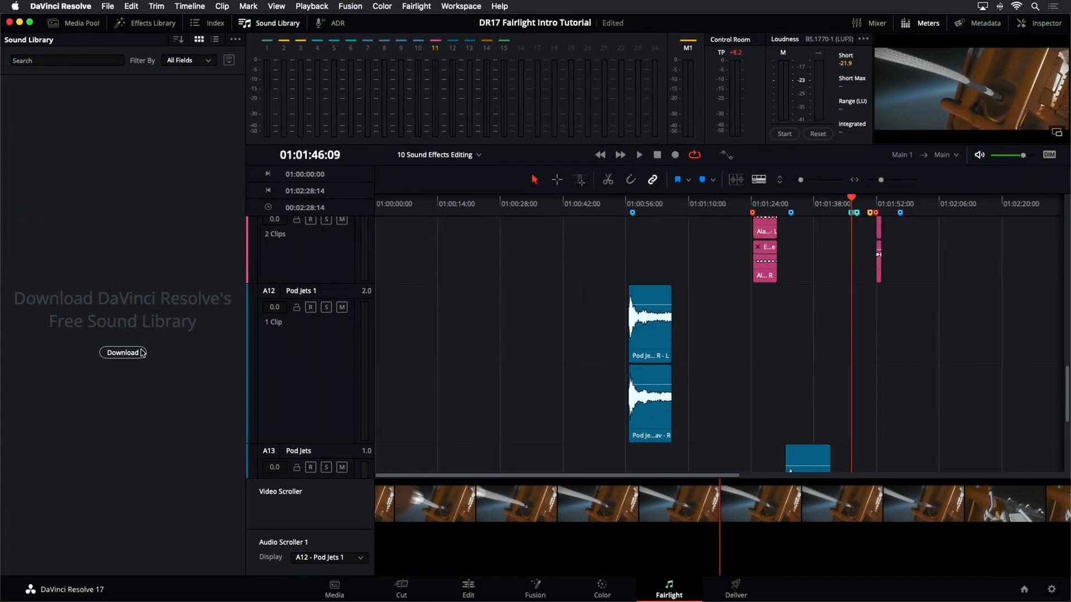
pyautogui.click(123, 352)
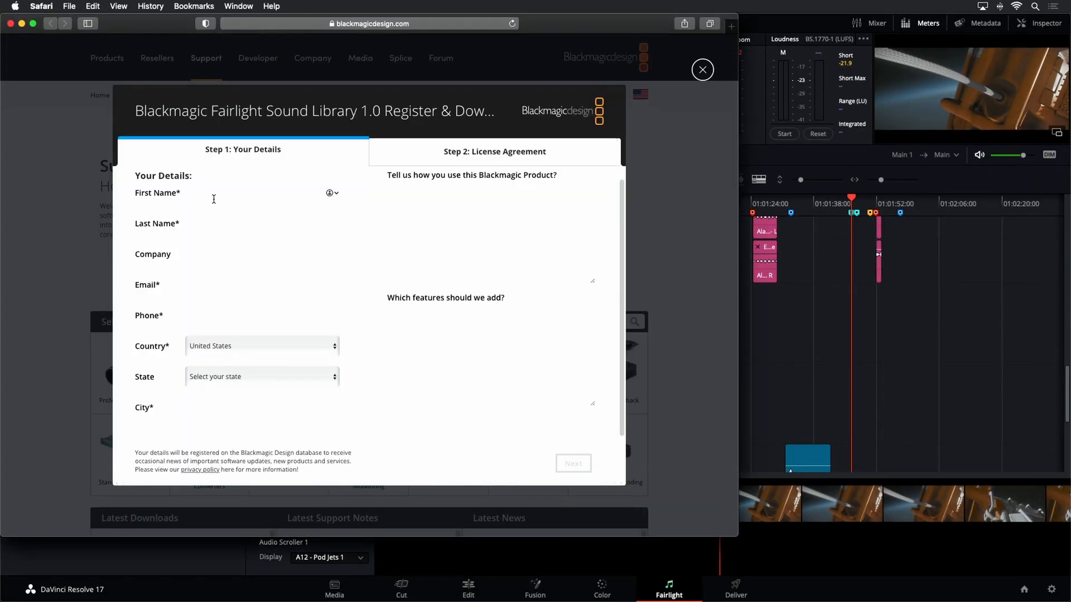
pyautogui.press('Tab')
pyautogui.write('P')
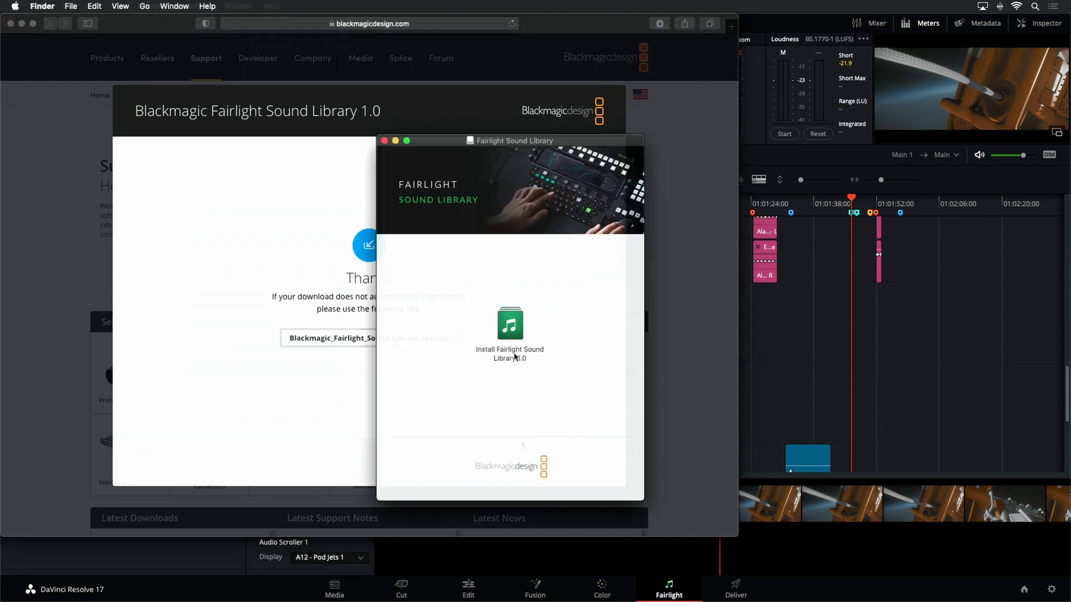
pyautogui.doubleClick(508, 329)
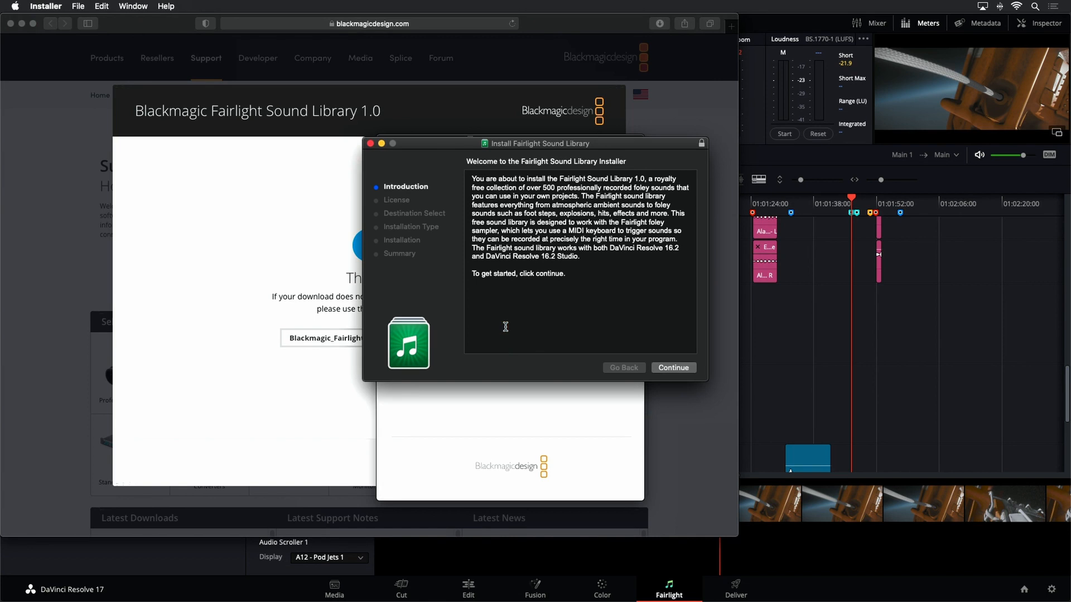
pyautogui.click(673, 368)
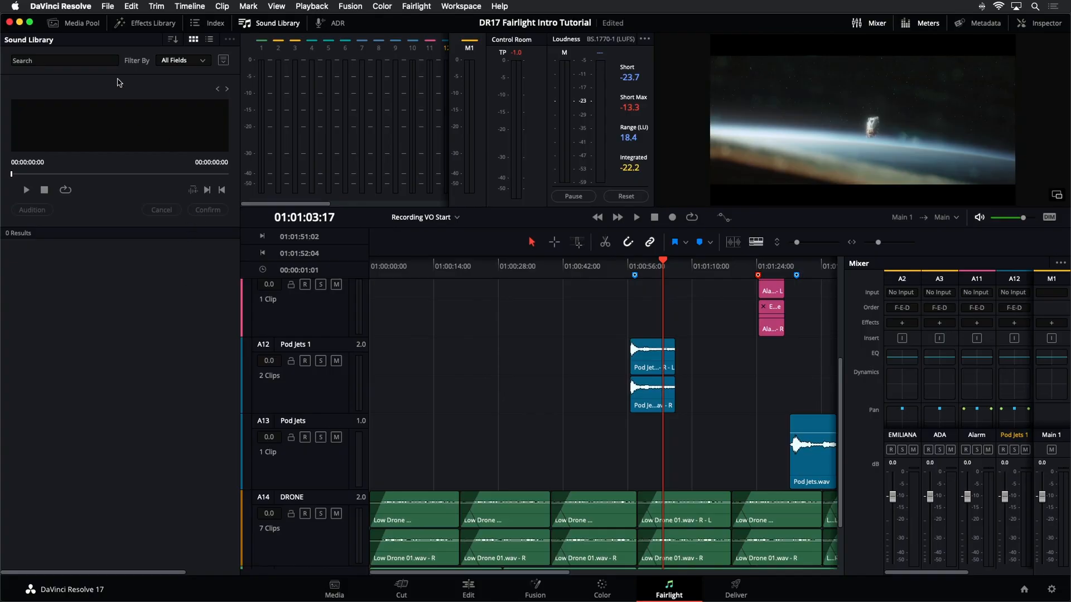
# Step: Show the Sound Library's database choices and select Fairlight Sound Library
pyautogui.click(225, 63)
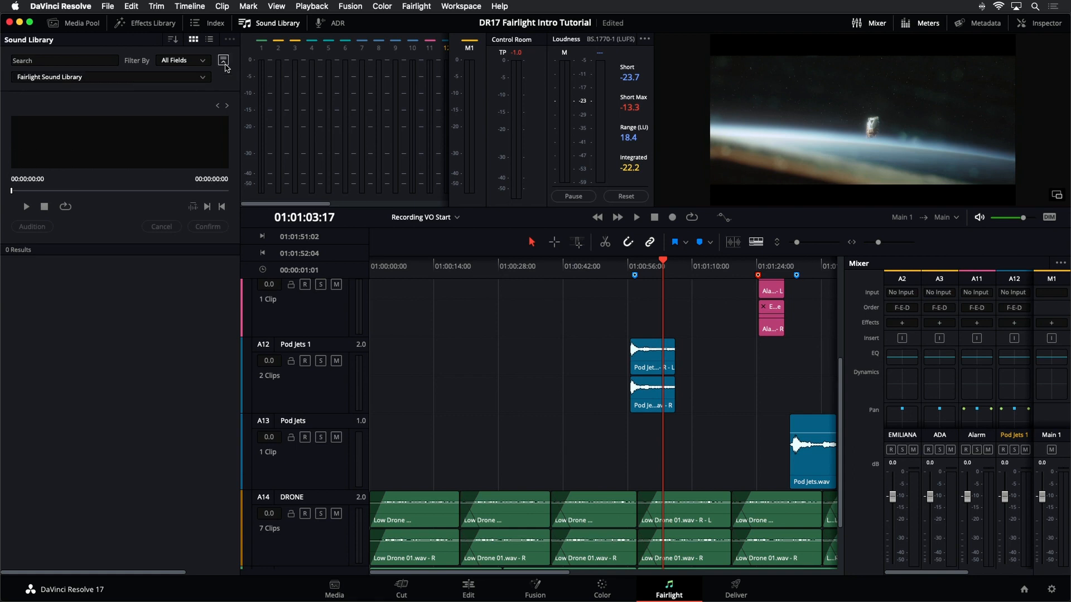
pyautogui.click(198, 84)
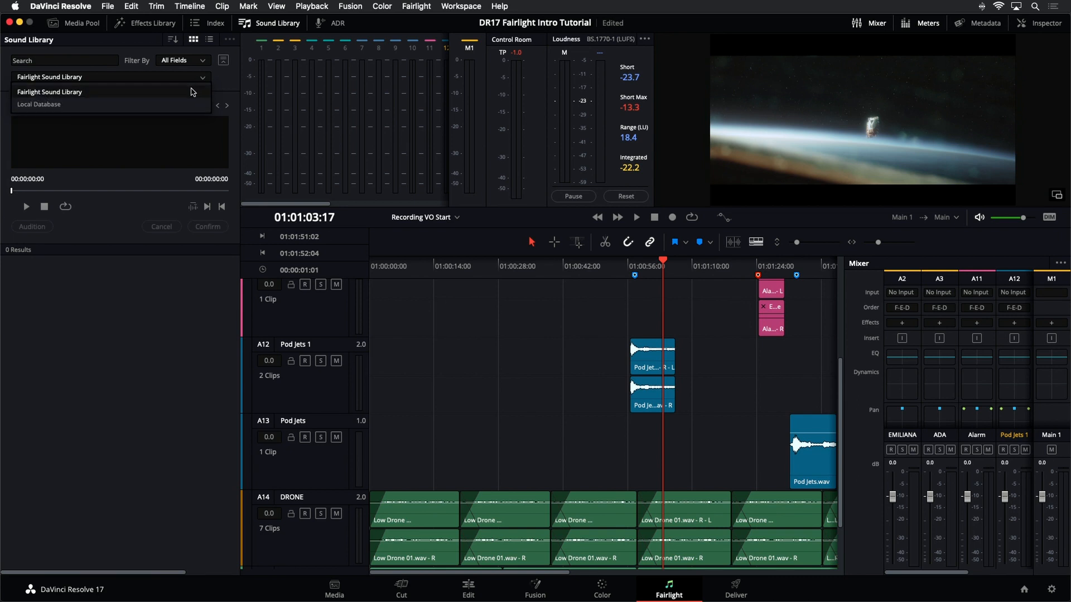
pyautogui.click(62, 92)
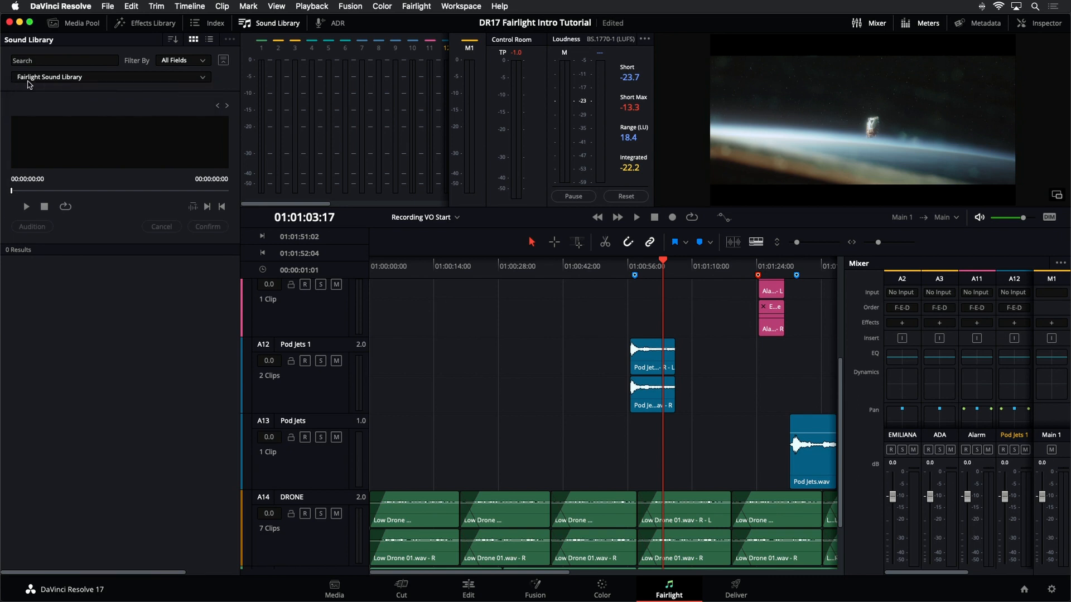
# Step: List every sound effect in the library with the search term ***, browse the list to its end, and clear the search
pyautogui.click(80, 61)
pyautogui.write('***')
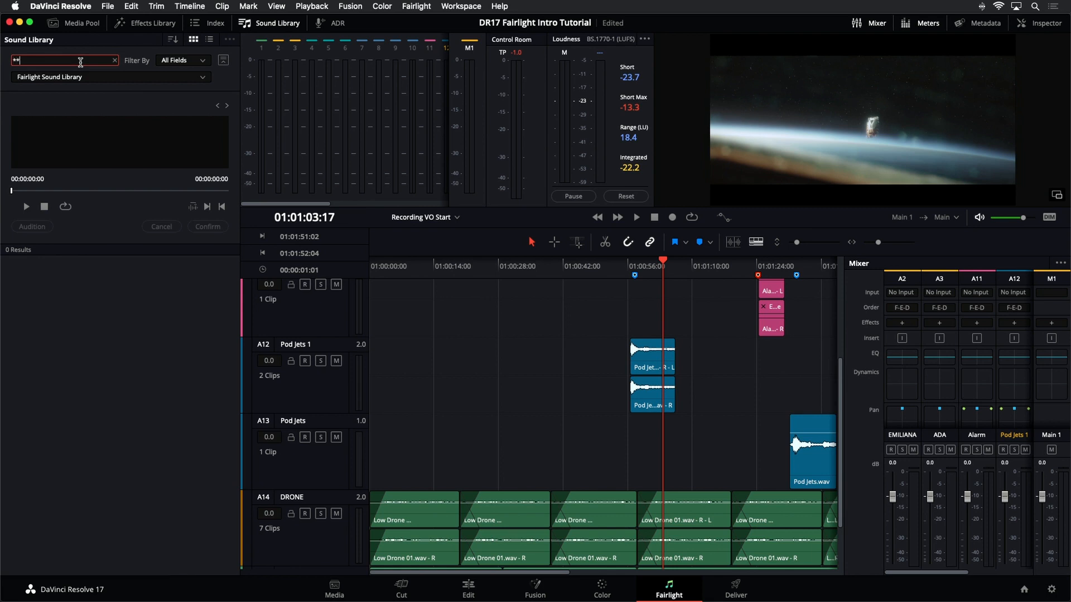
pyautogui.press('Return')
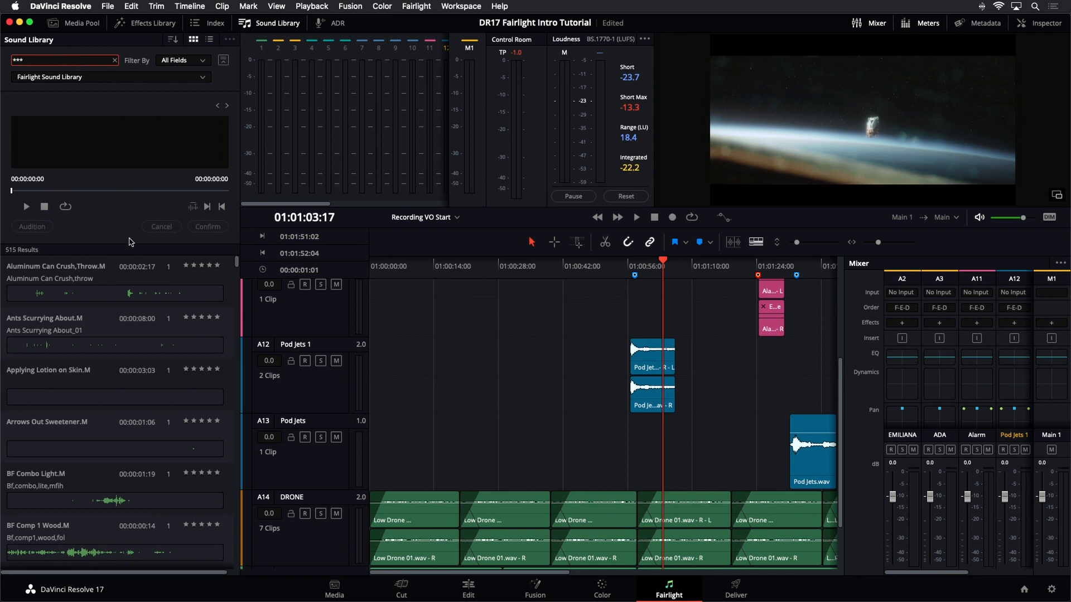
pyautogui.scroll(-10, 161, 295)
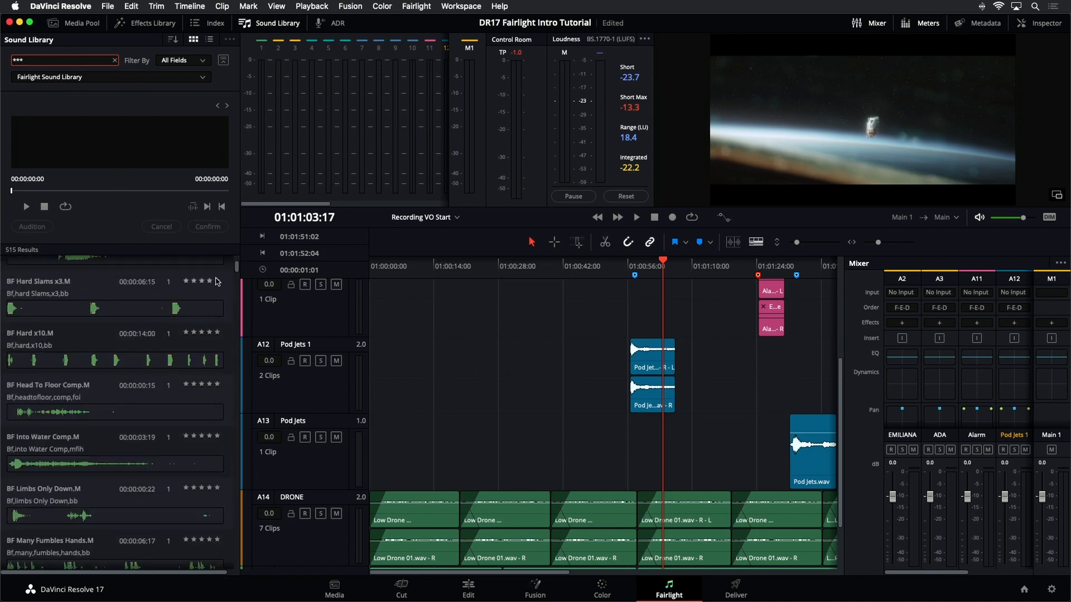
pyautogui.moveTo(239, 269); pyautogui.dragTo(236, 263)
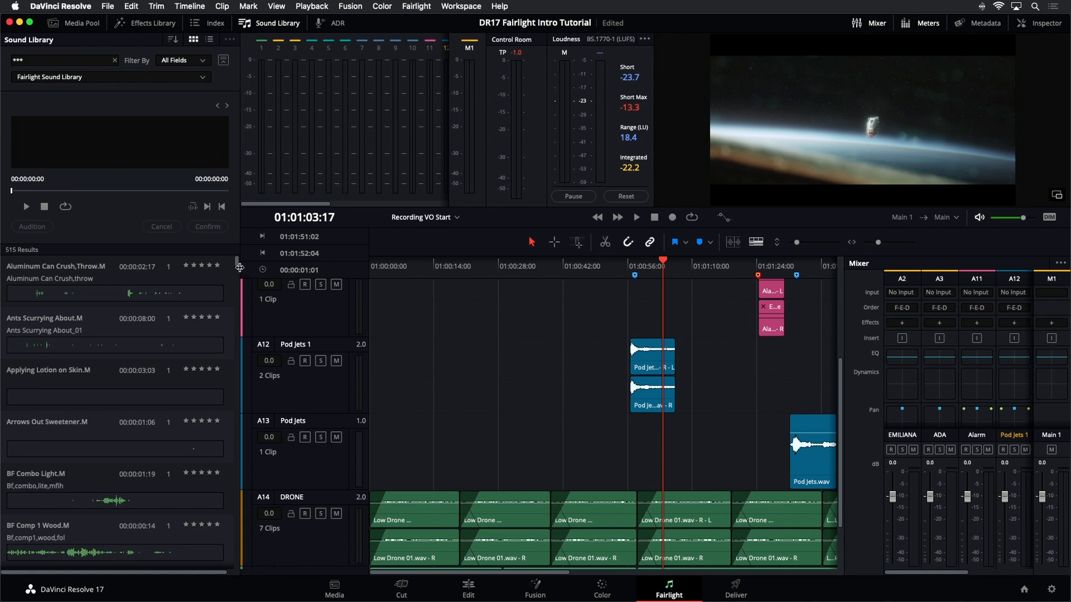
pyautogui.moveTo(237, 267); pyautogui.dragTo(231, 564)
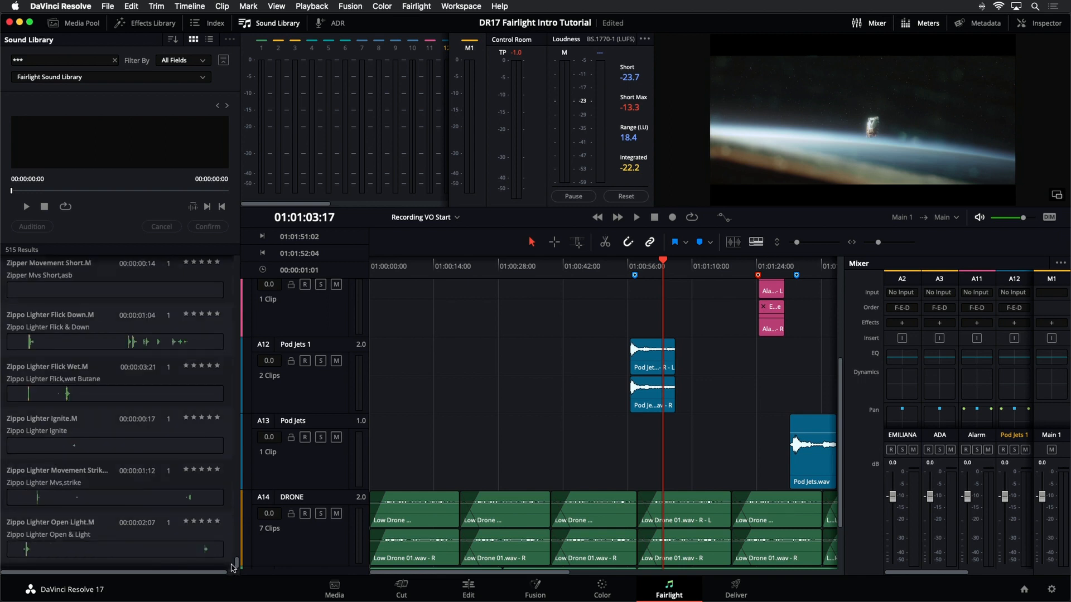
pyautogui.moveTo(233, 567); pyautogui.dragTo(237, 262)
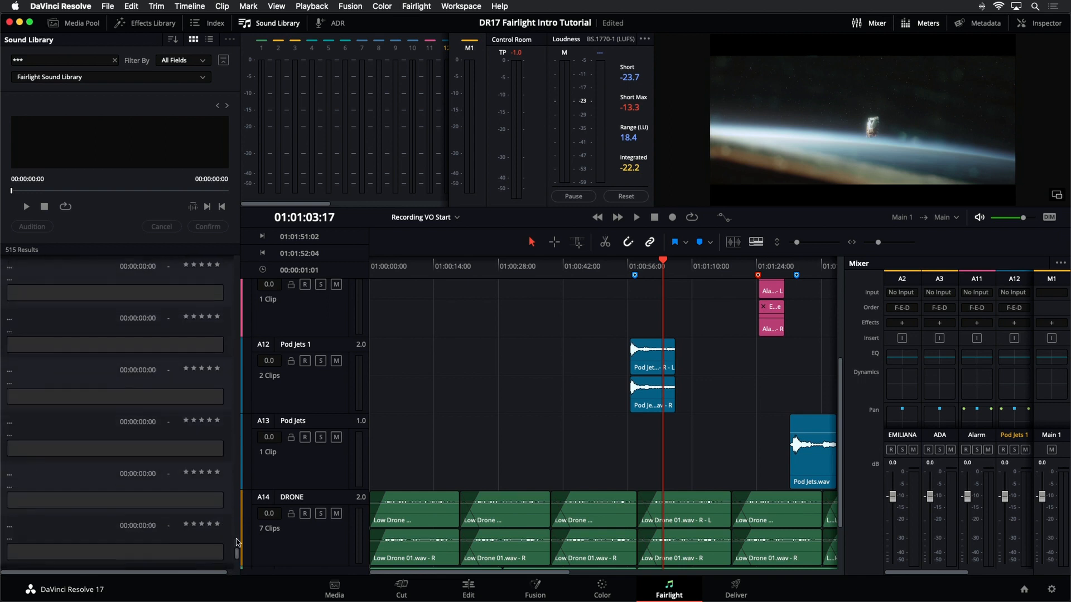
pyautogui.click(115, 62)
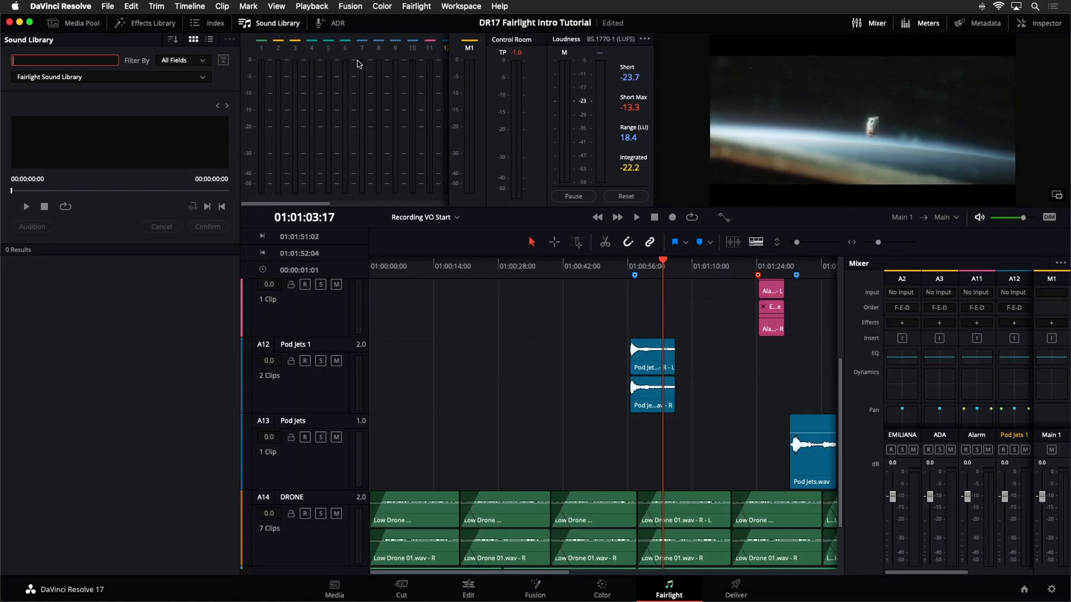
# Step: Move the playhead to the Crash FX marker using the marker list in the Index
pyautogui.click(214, 24)
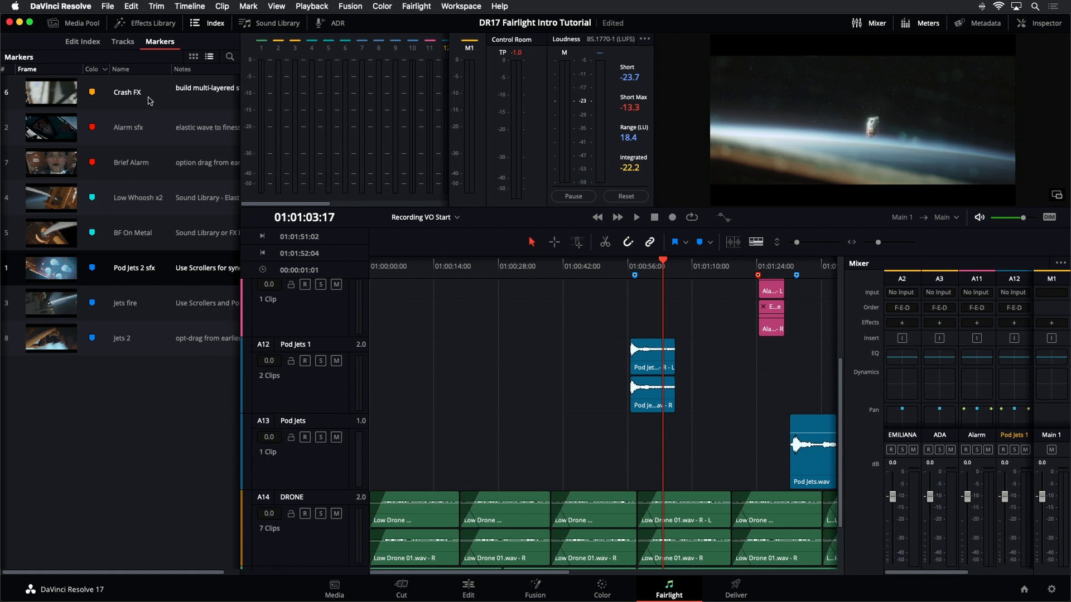
pyautogui.click(51, 94)
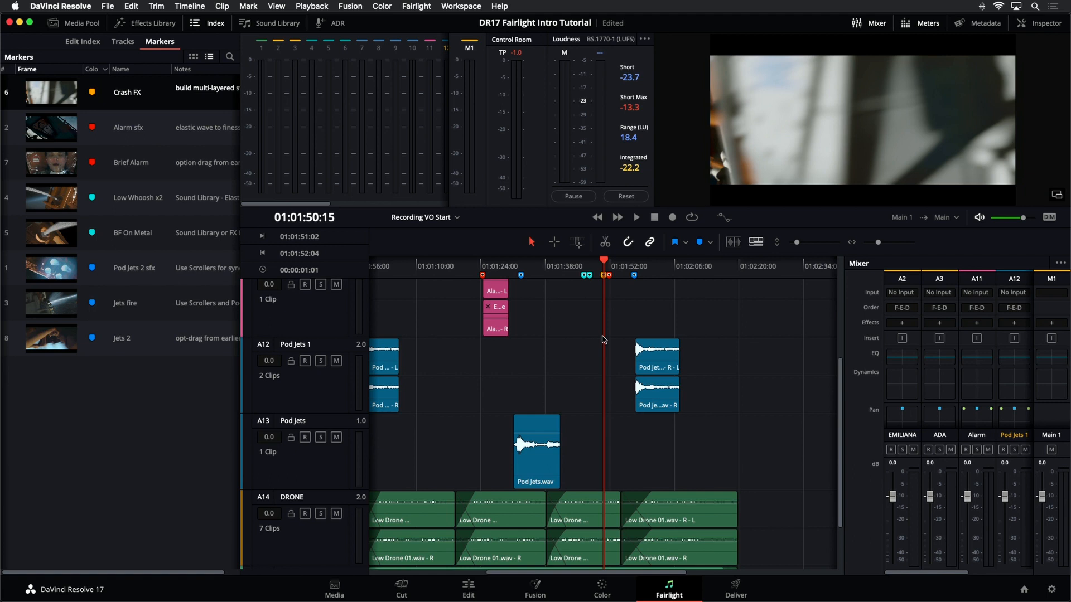
# Step: Show the Crash 1, Crash 2, Glass Break and Crash 4 tracks, and hide the Pod Jets 1 and Pod Jets tracks
pyautogui.click(127, 44)
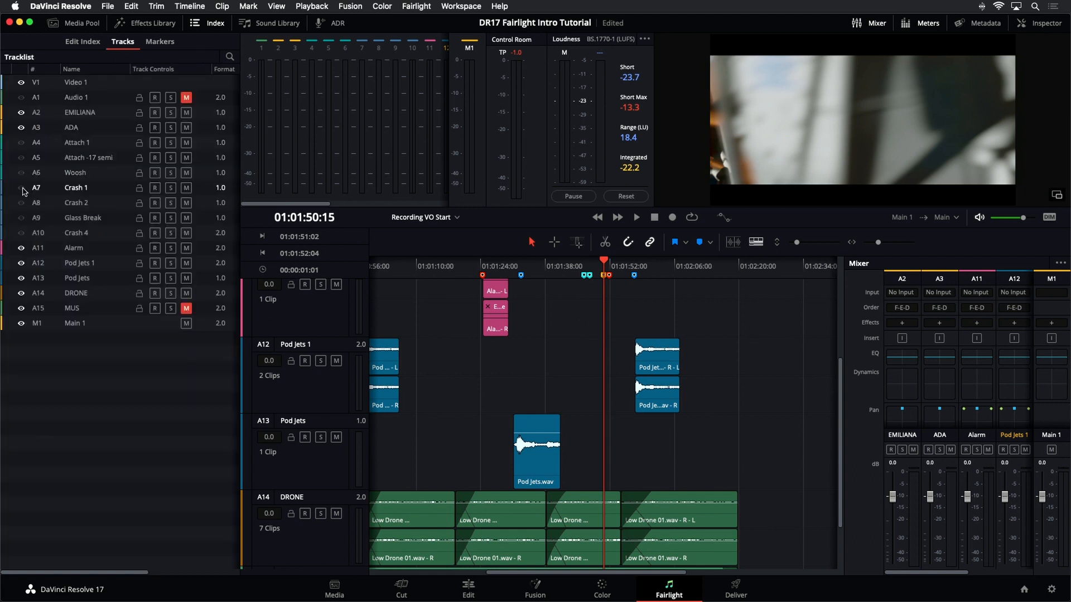
pyautogui.click(21, 217)
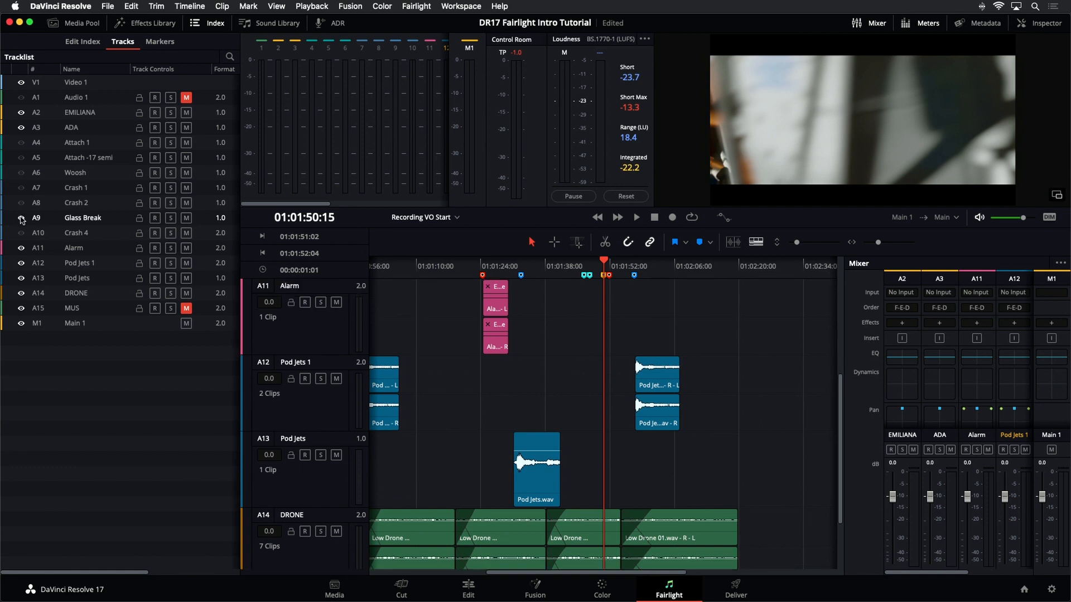
pyautogui.click(21, 187)
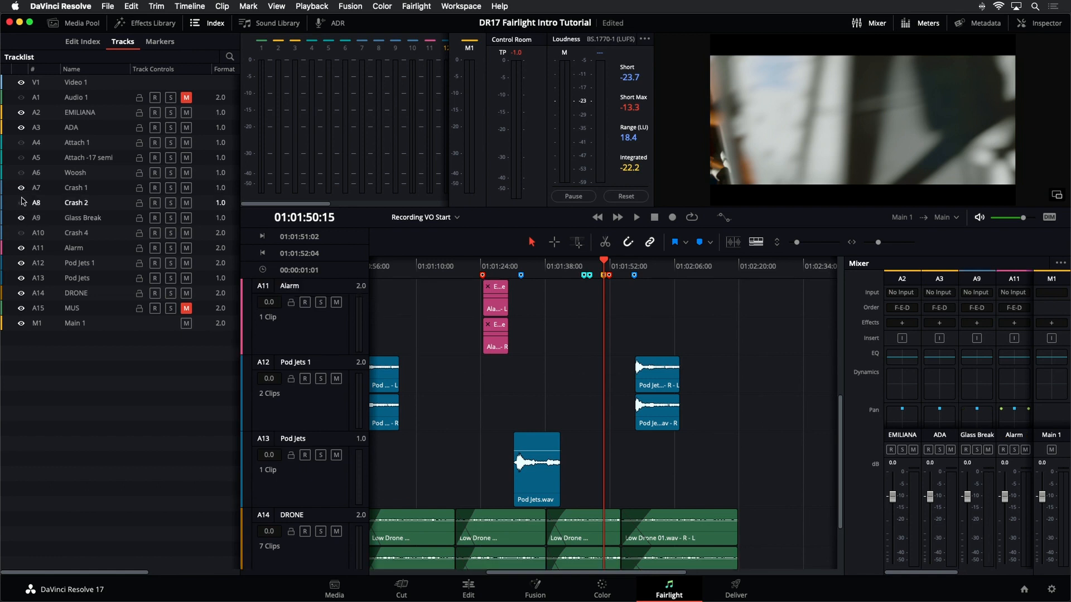
pyautogui.click(22, 233)
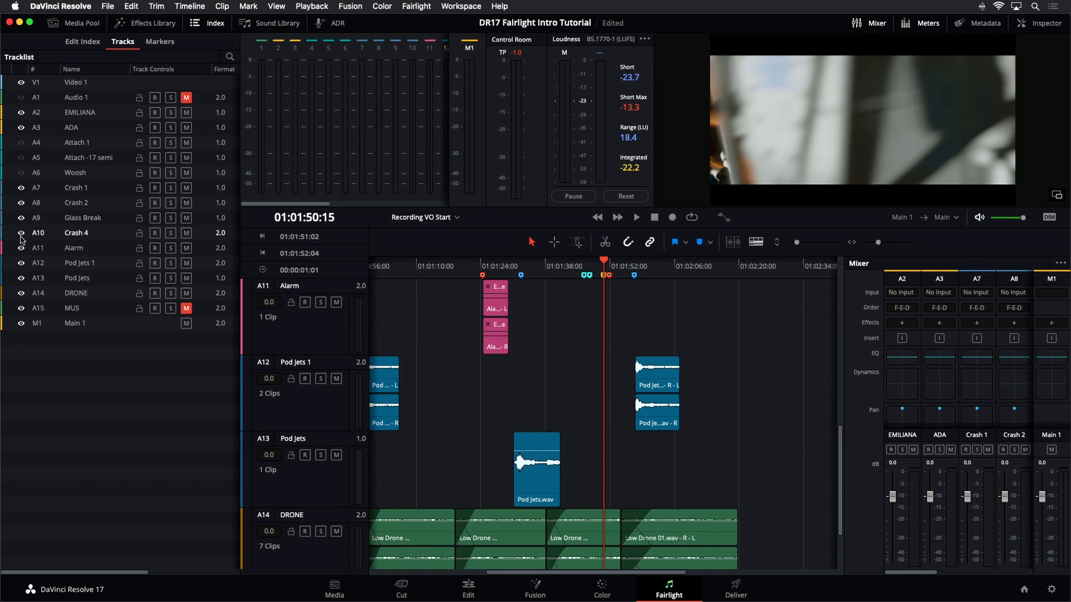
pyautogui.click(21, 264)
pyautogui.click(21, 278)
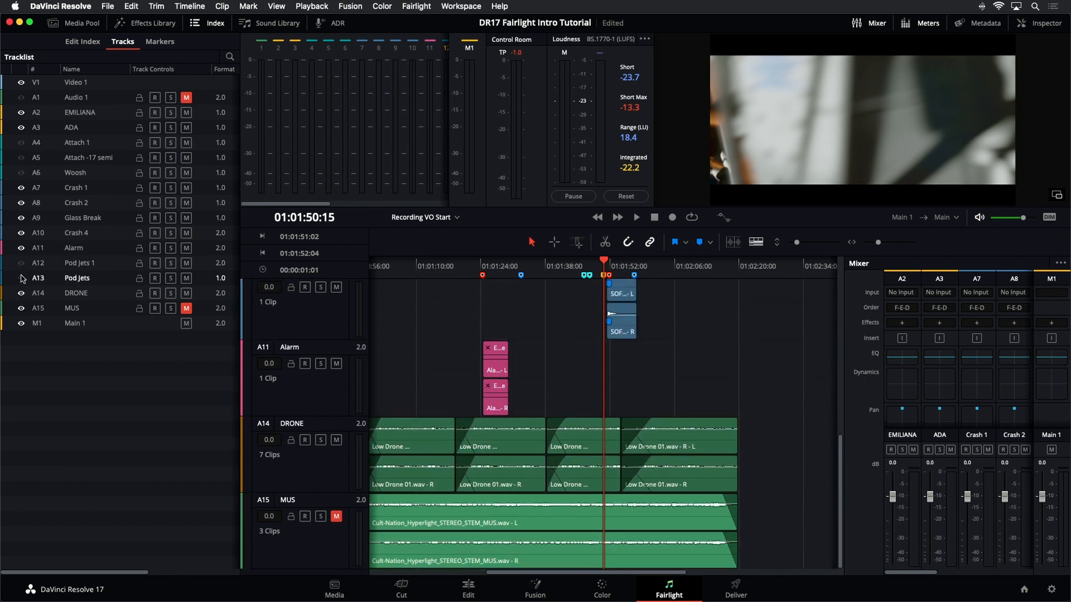
# Step: Bring back the Sound Library in place of the Index, and select the A9 Glass Break track
pyautogui.scroll(5, 608, 386)
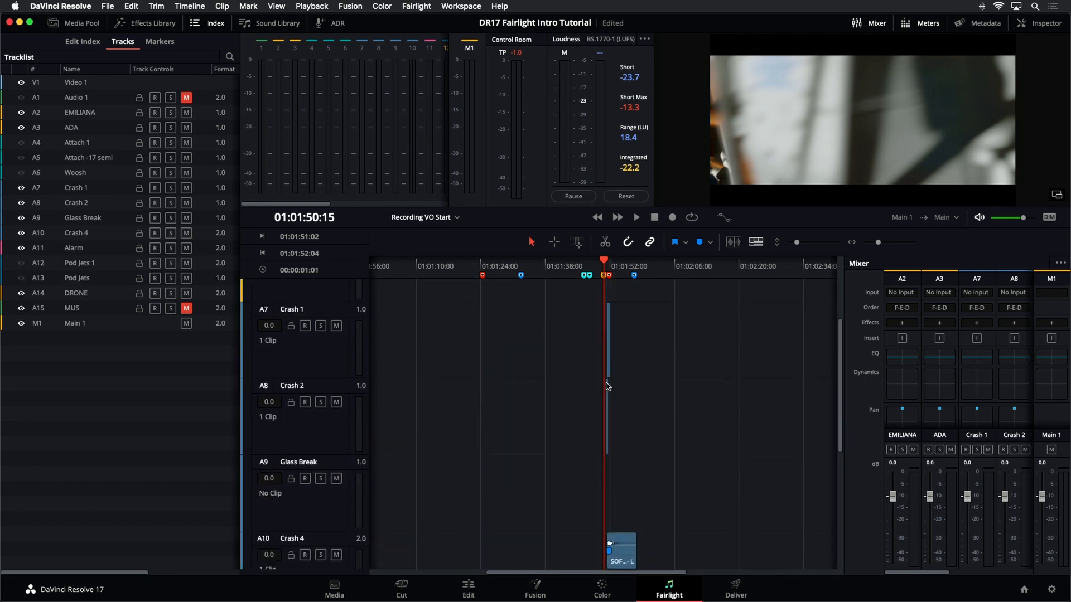
pyautogui.press('super+equal')
pyautogui.press('super+equal')
pyautogui.press('super+equal')
pyautogui.press('super+equal')
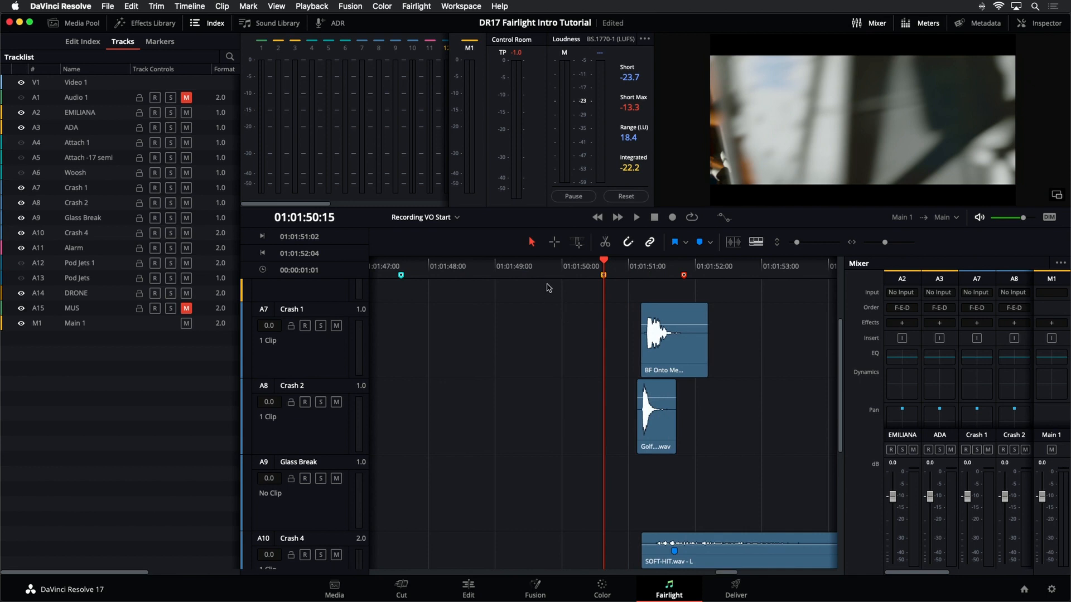
pyautogui.scroll(-2, 550, 287)
pyautogui.scroll(2, 550, 292)
pyautogui.click(208, 25)
pyautogui.click(260, 25)
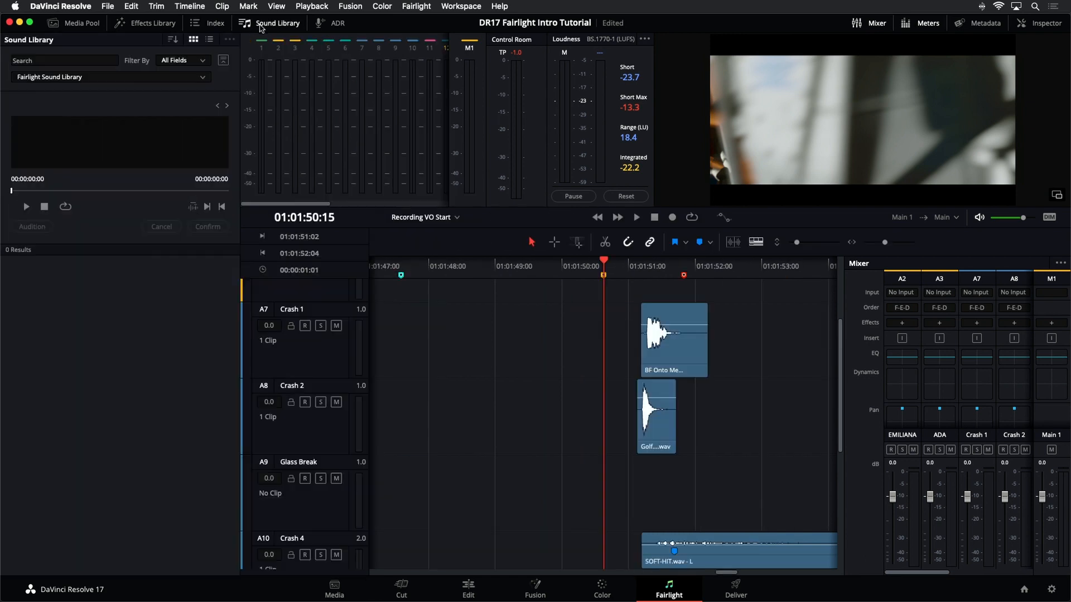
pyautogui.click(332, 516)
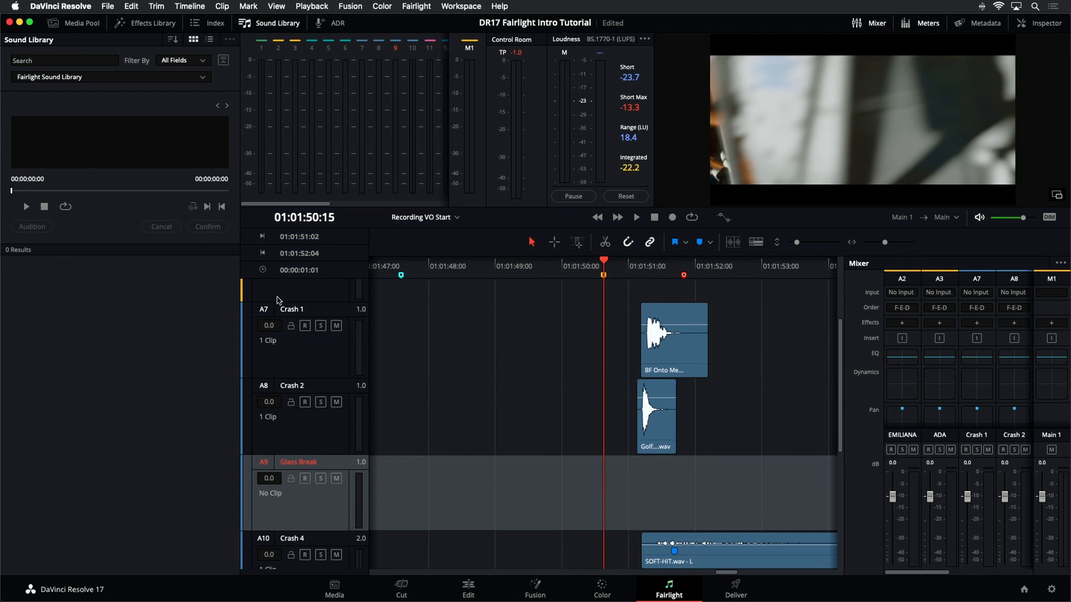
# Step: Play the section after the Crash FX marker twice to review the existing crash sounds with picture
pyautogui.press('space')
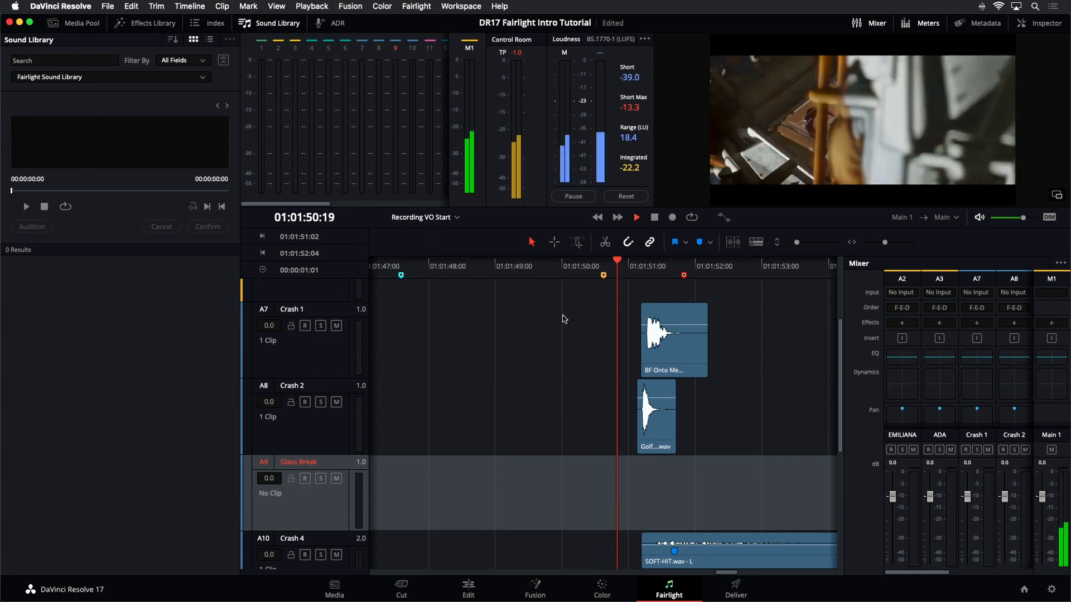
pyautogui.press('space')
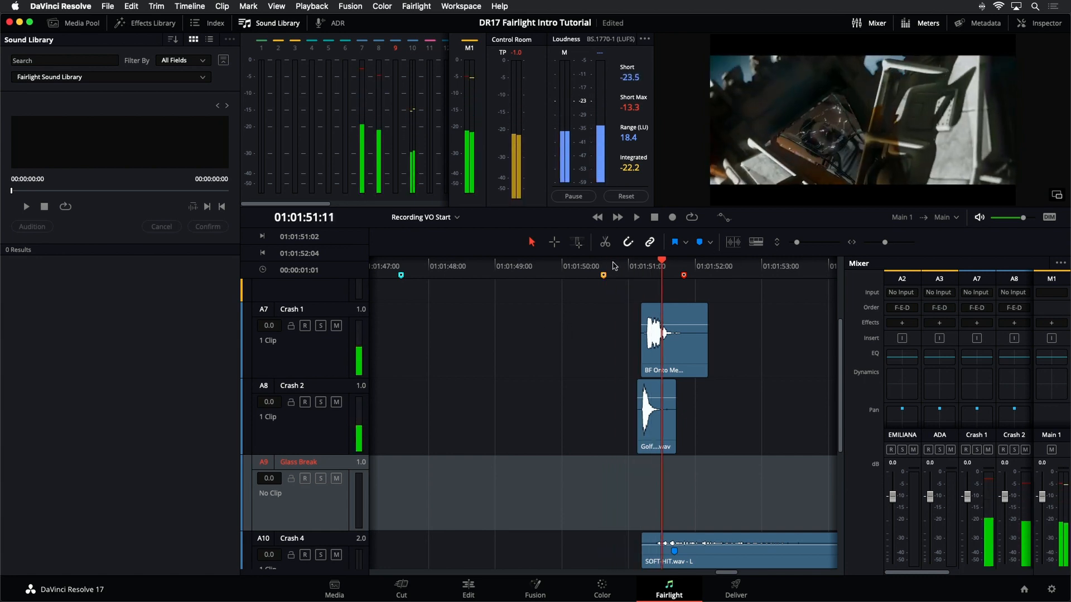
pyautogui.click(603, 296)
pyautogui.press('space')
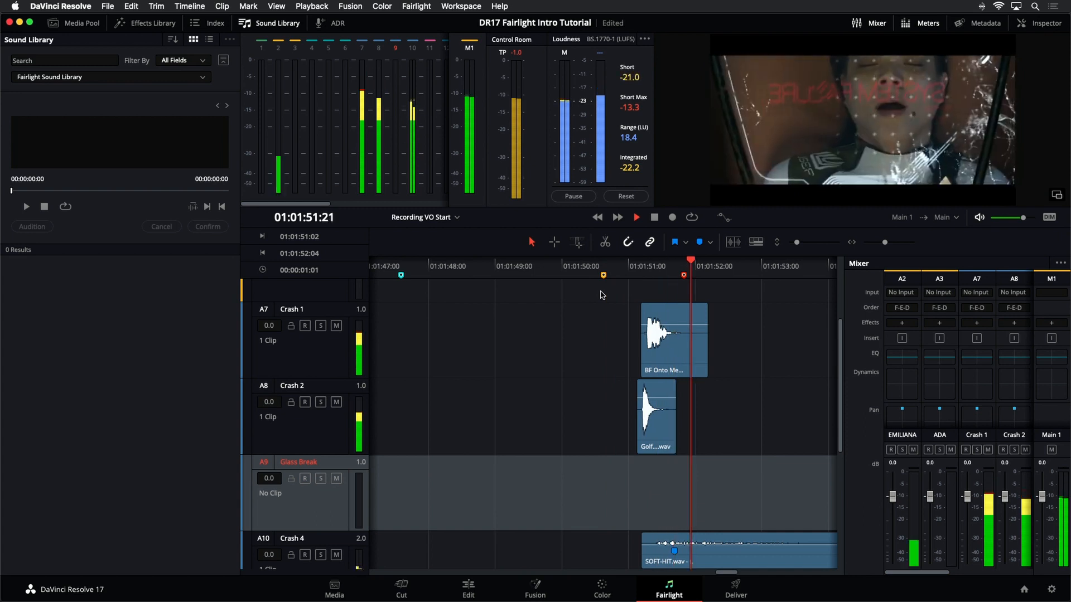
pyautogui.press('space')
# Step: Step frame by frame through the crash from 01:01:51:02 to 01:01:51:16, checking the picture against the crash sounds
pyautogui.click(642, 268)
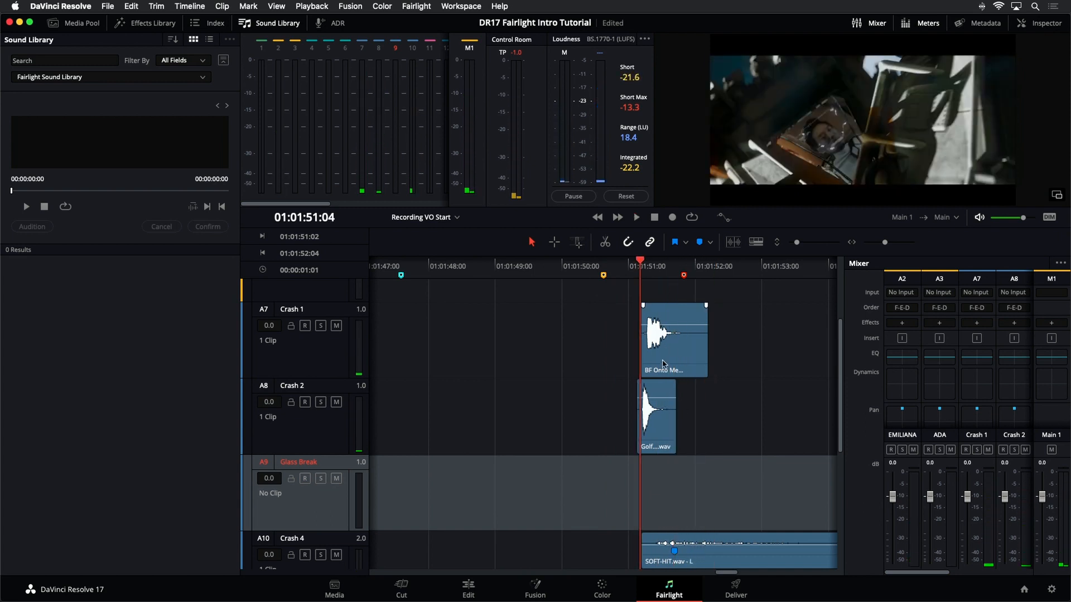
pyautogui.press('super+equal')
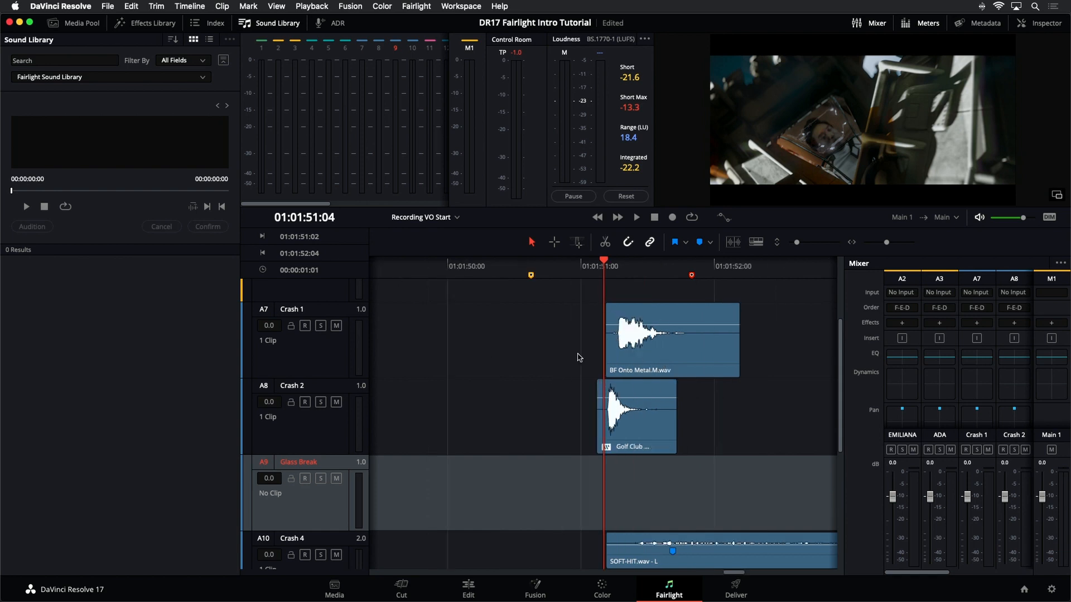
pyautogui.press('Left')
pyautogui.press('Left')
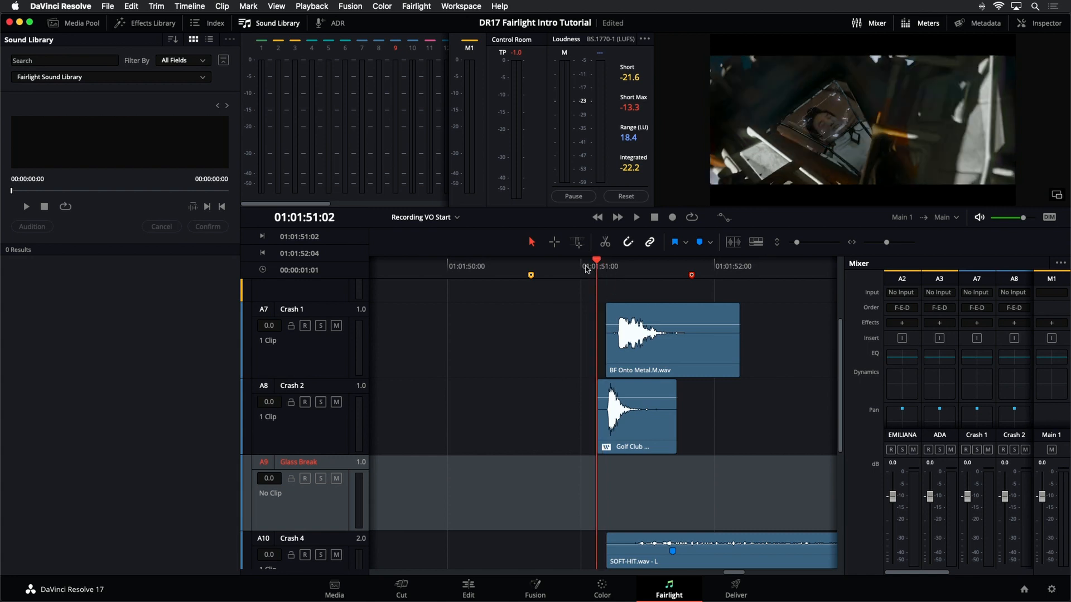
pyautogui.press('space')
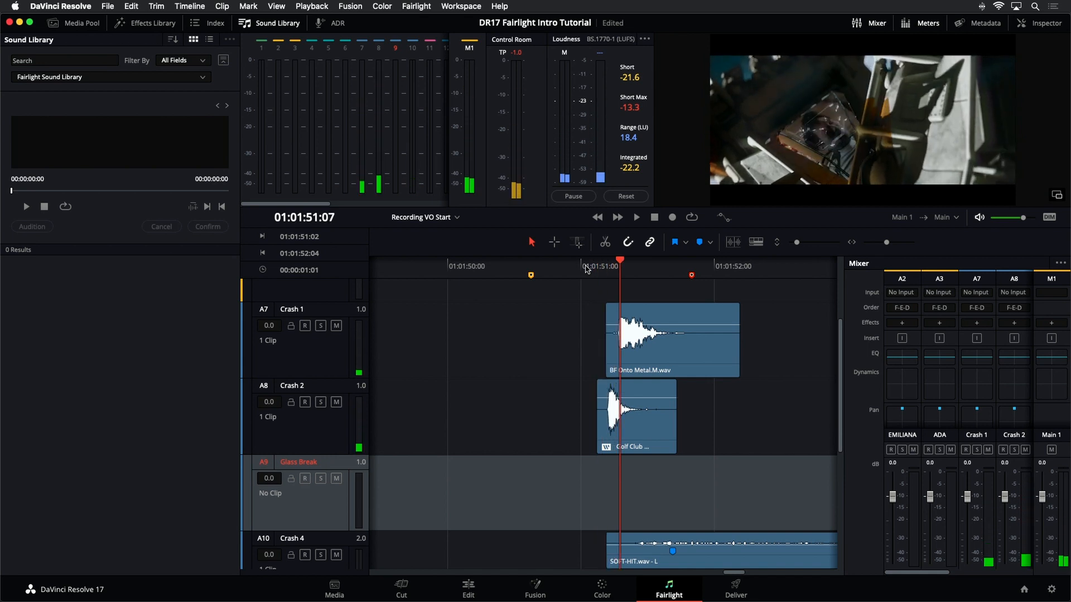
pyautogui.press('Right')
pyautogui.press('Right')
pyautogui.press('Right')
pyautogui.press('Right')
pyautogui.press('Right')
pyautogui.press('Right')
pyautogui.press('Right')
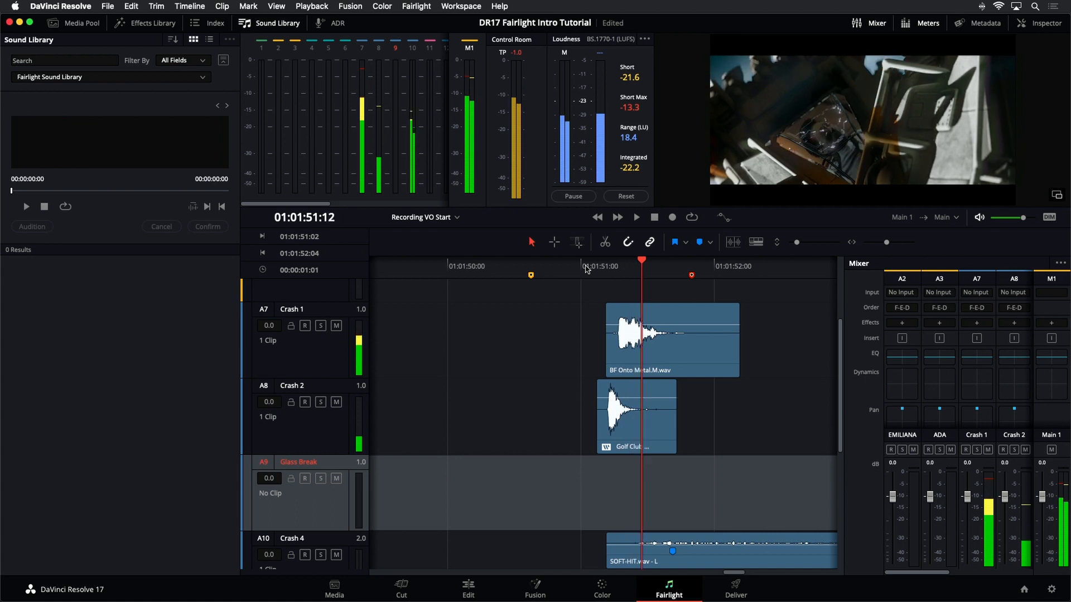
pyautogui.press('Right')
pyautogui.press('Right')
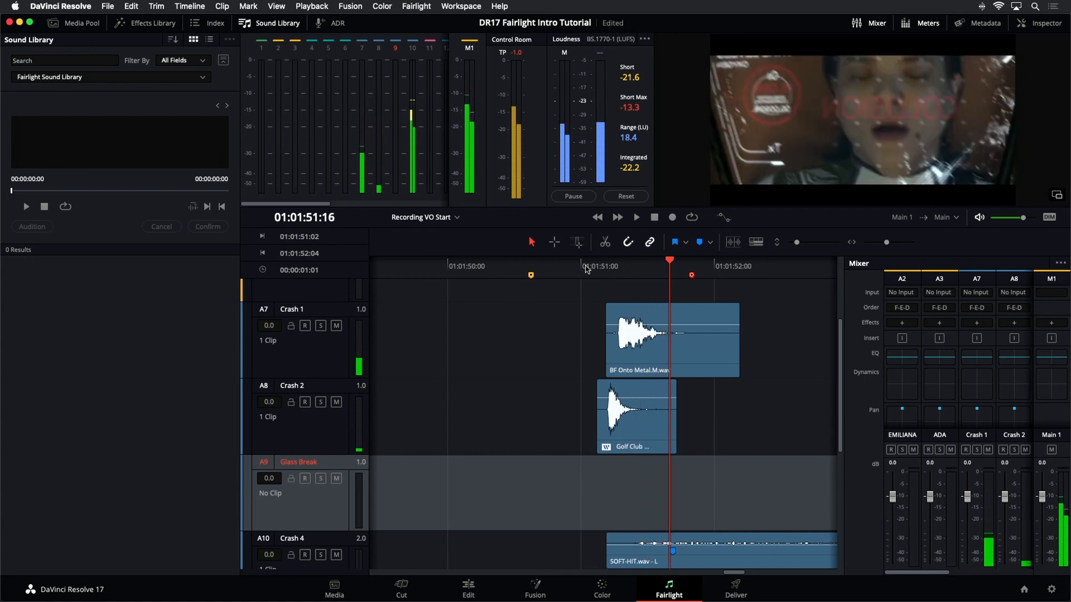
# Step: Step back and forth around 01:01:51:11 to examine the glass cracking, and return the playhead to the crash start at 01:01:51:03
pyautogui.press('Left')
pyautogui.press('Left')
pyautogui.press('Left')
pyautogui.press('Left')
pyautogui.press('Left')
pyautogui.press('Left')
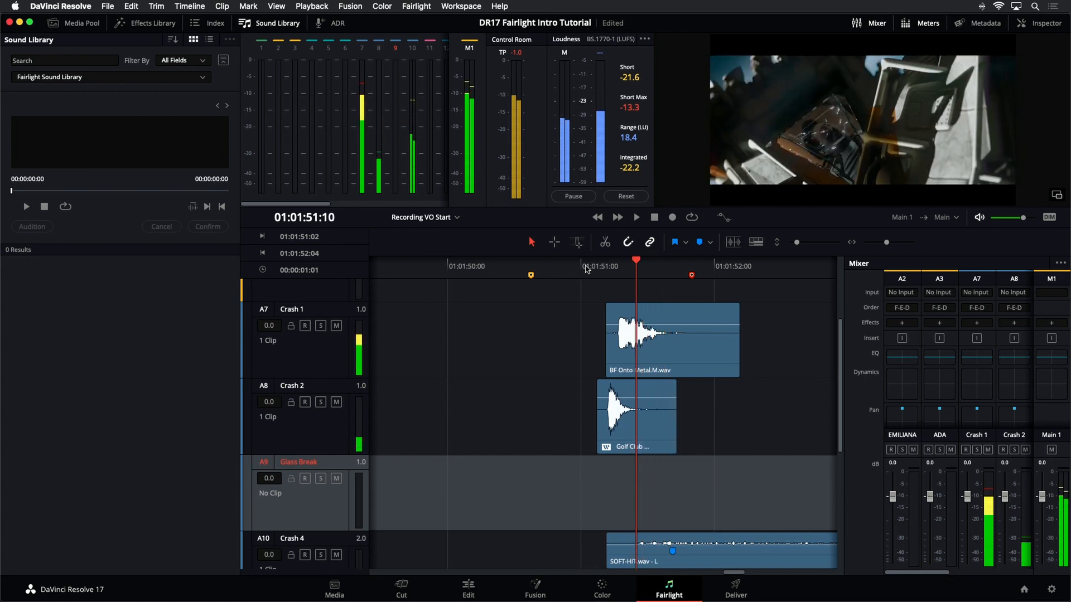
pyautogui.press('Right')
pyautogui.press('Right')
pyautogui.press('Left')
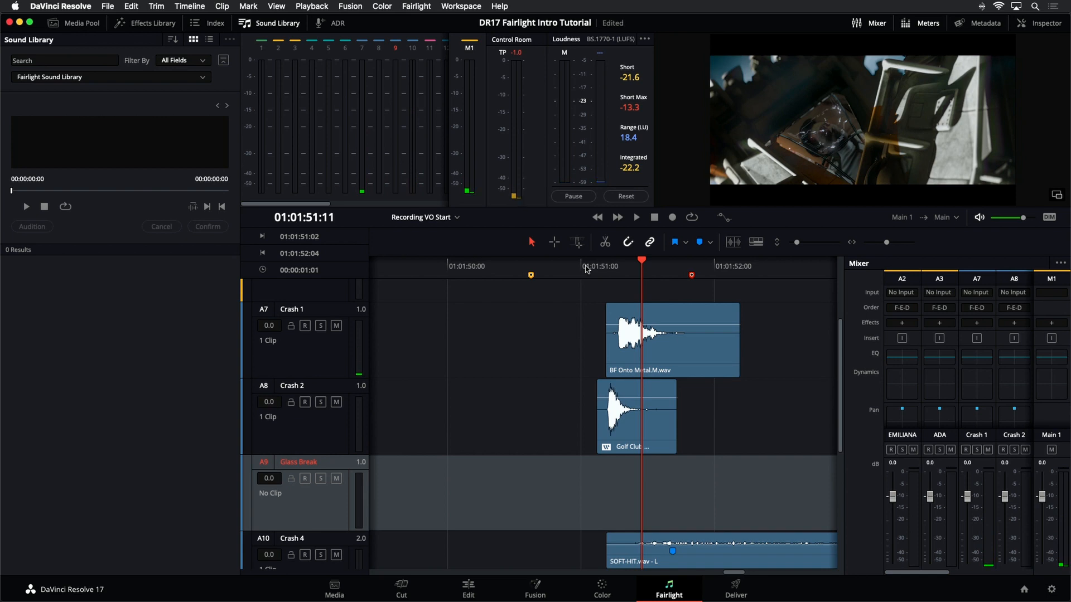
pyautogui.click(598, 263)
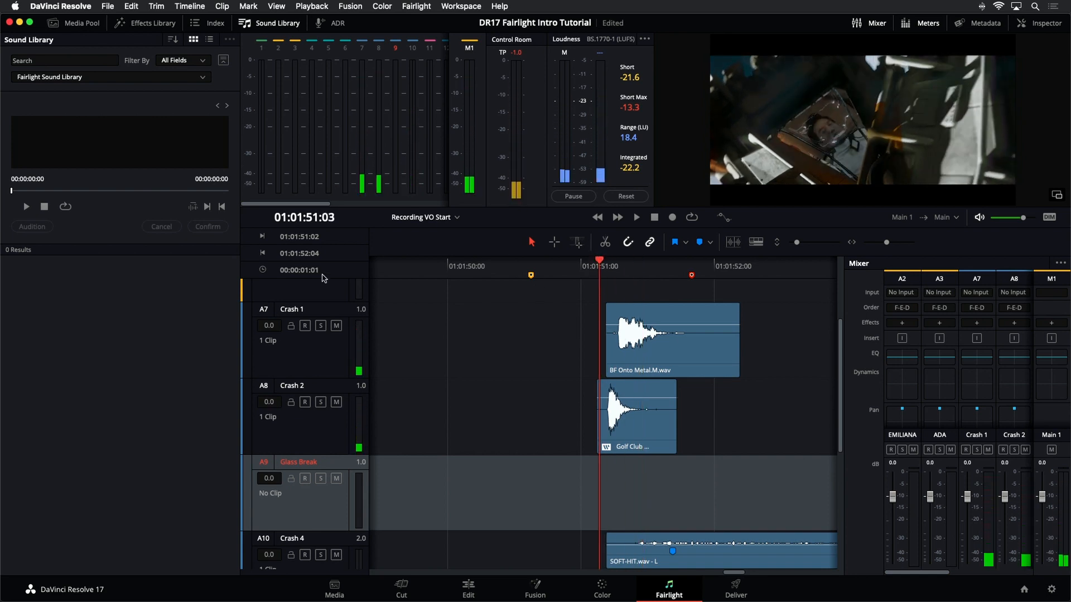
# Step: Search the Fairlight Sound Library for "glass" and look through the matching sounds
pyautogui.click(89, 60)
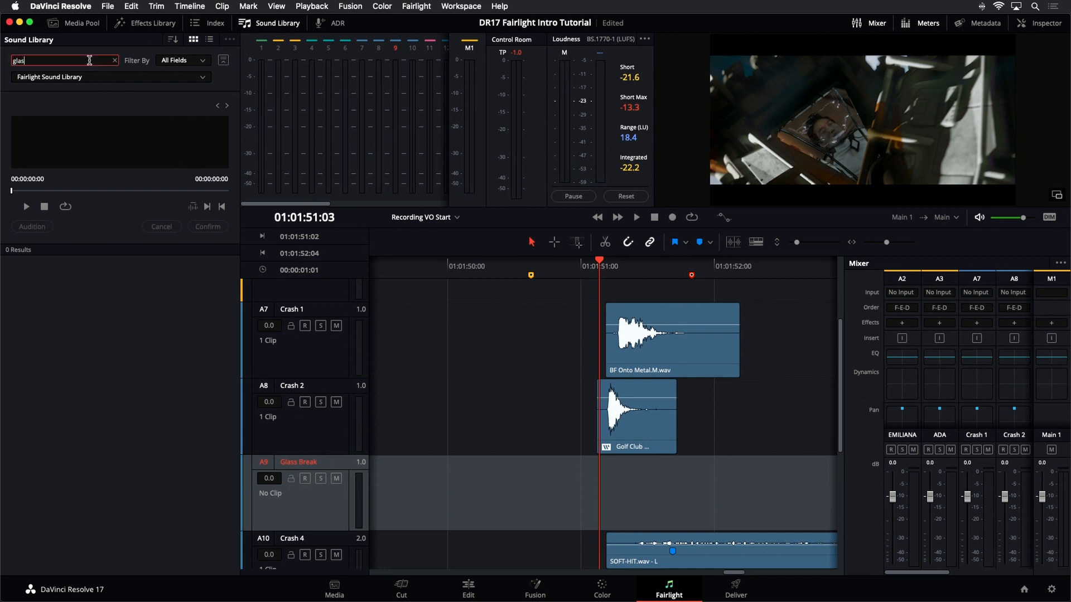
pyautogui.press('Return')
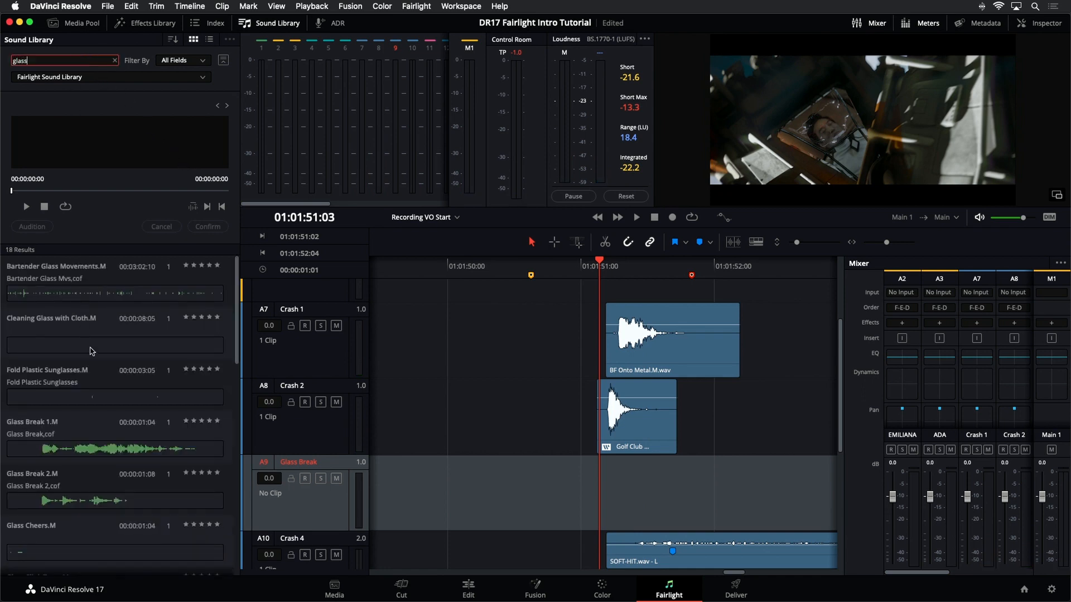
pyautogui.scroll(-3, 96, 380)
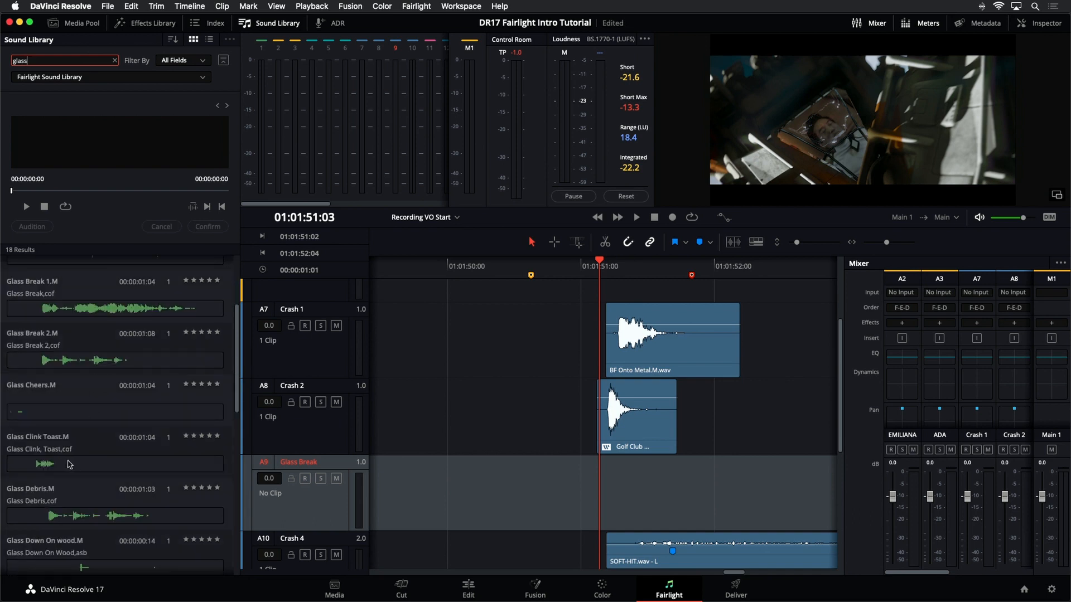
pyautogui.scroll(-1, 45, 466)
pyautogui.scroll(-3, 71, 496)
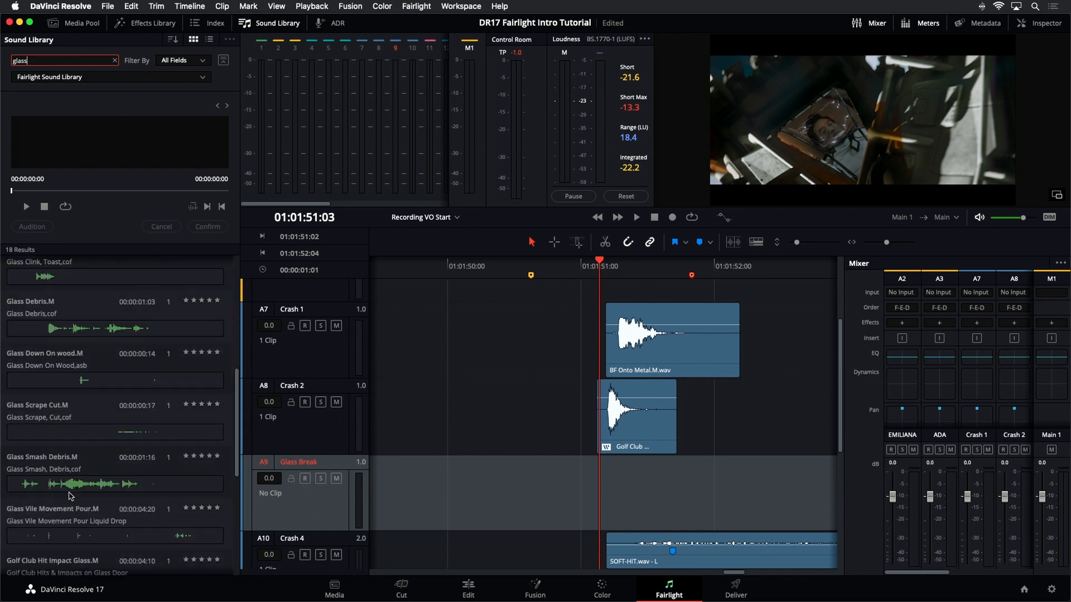
pyautogui.scroll(-2, 71, 496)
# Step: Preview the Glass Smash Debris.M and Golf Club Hit Impact Glass.M sounds in the library
pyautogui.click(78, 397)
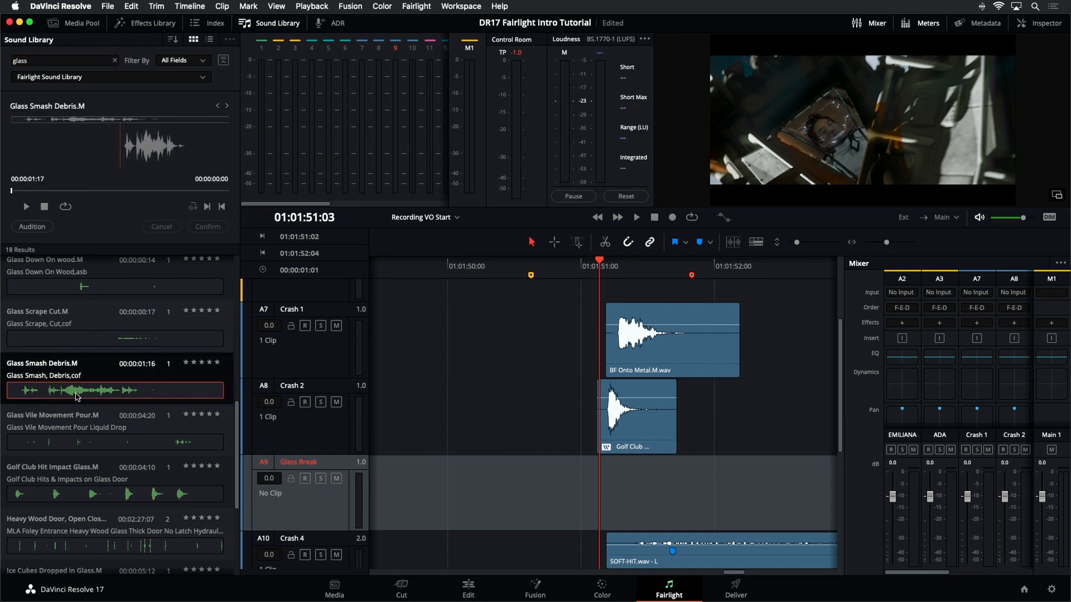
pyautogui.press('space')
pyautogui.press('space')
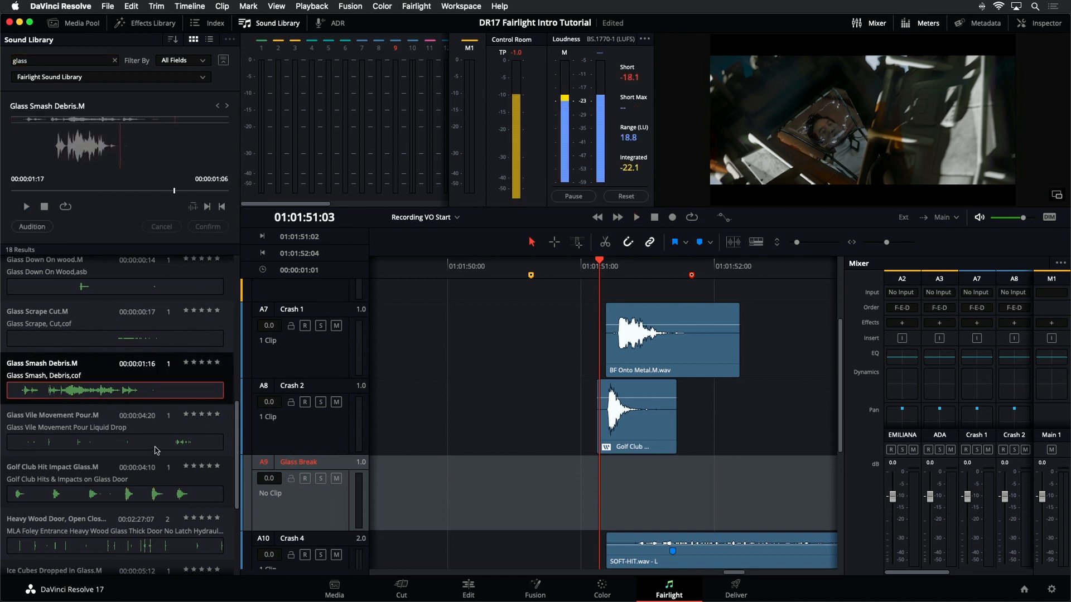
pyautogui.click(149, 497)
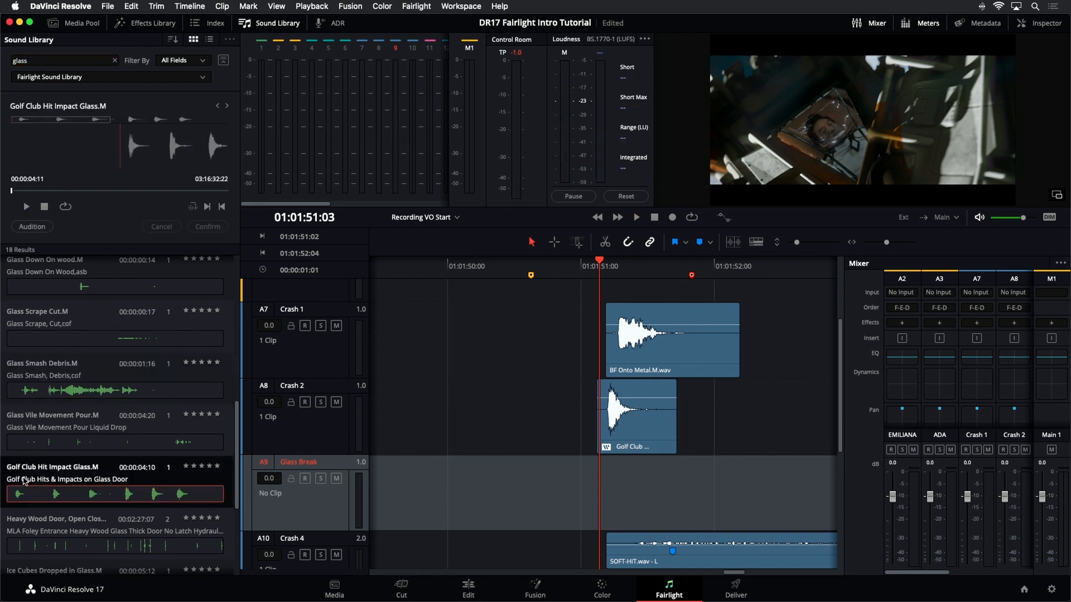
pyautogui.press('space')
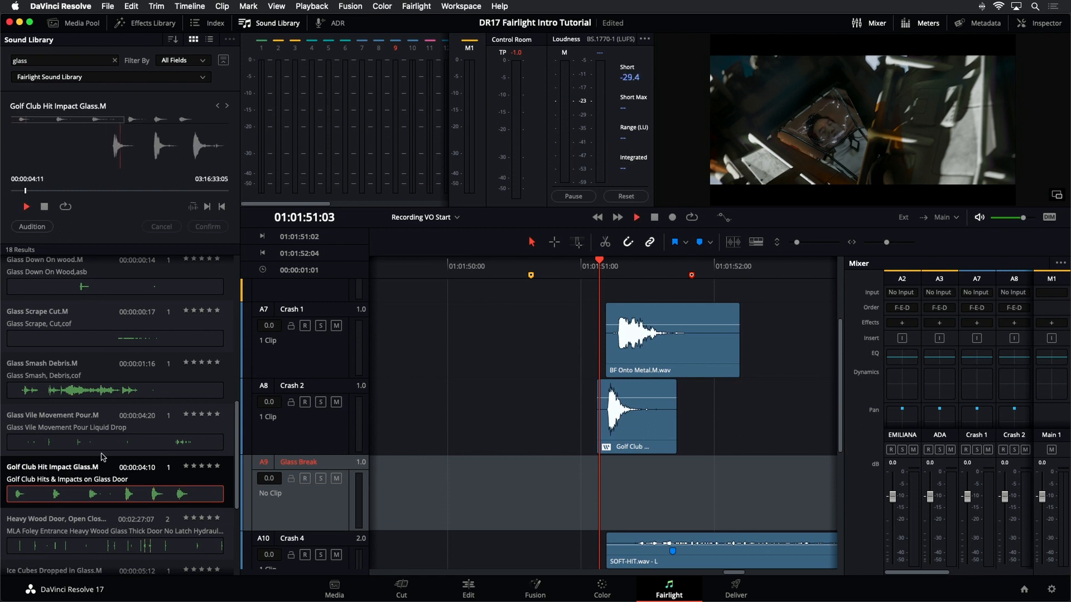
# Step: Narrow the sound library search to "glass break" and check the filter fields, keeping All Fields
pyautogui.scroll(10, 106, 494)
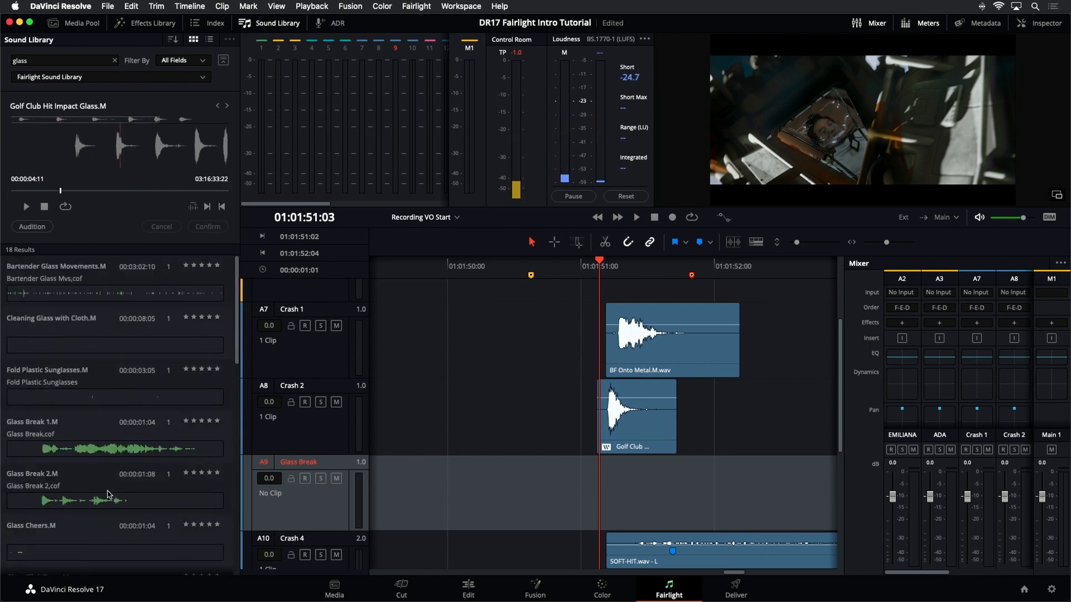
pyautogui.click(40, 62)
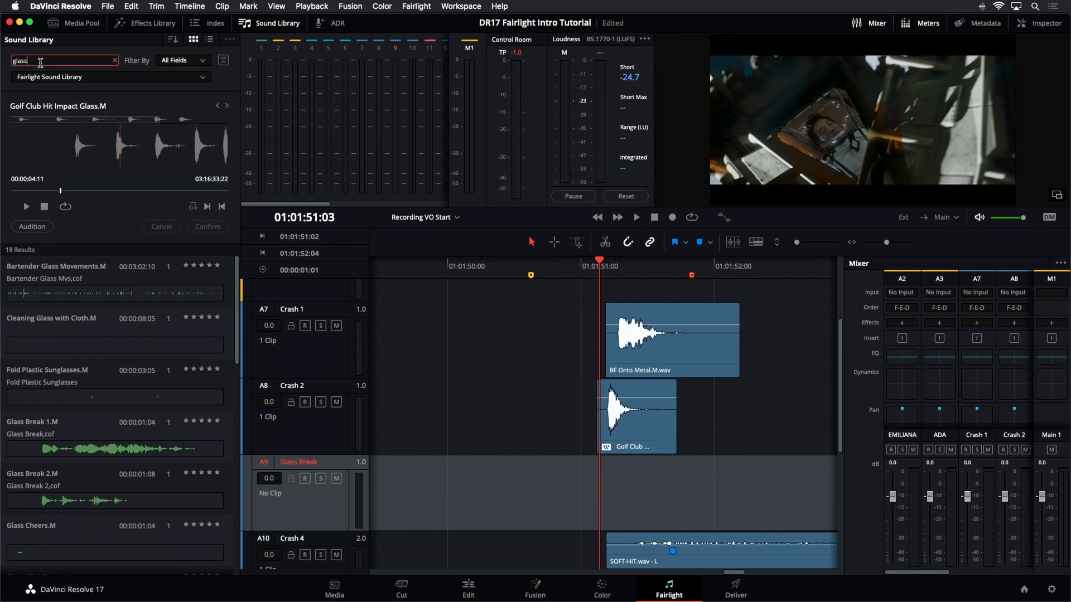
pyautogui.write('break')
pyautogui.press('Return')
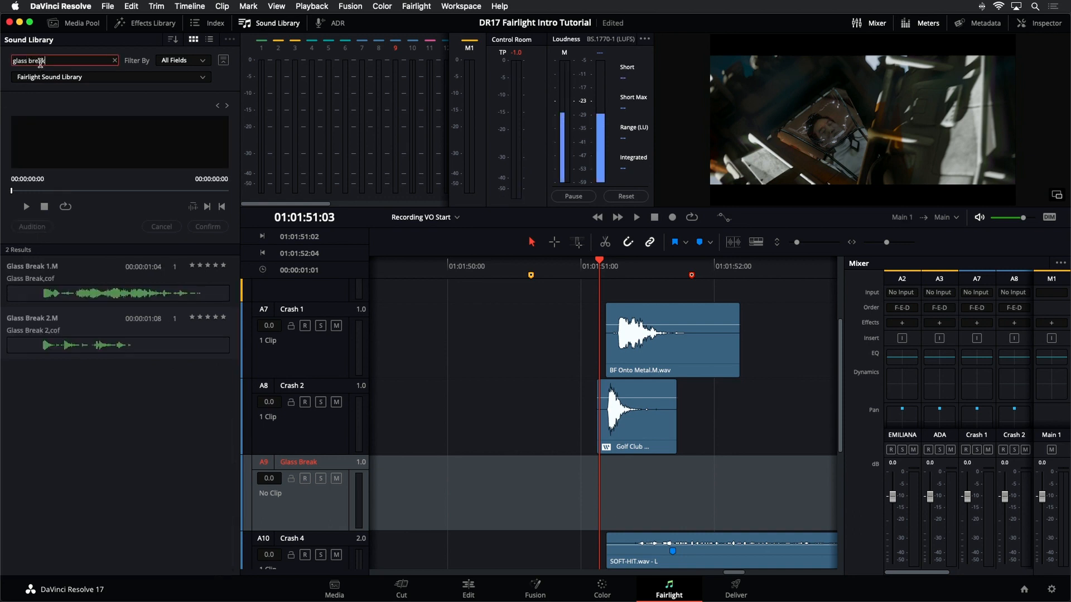
pyautogui.click(202, 61)
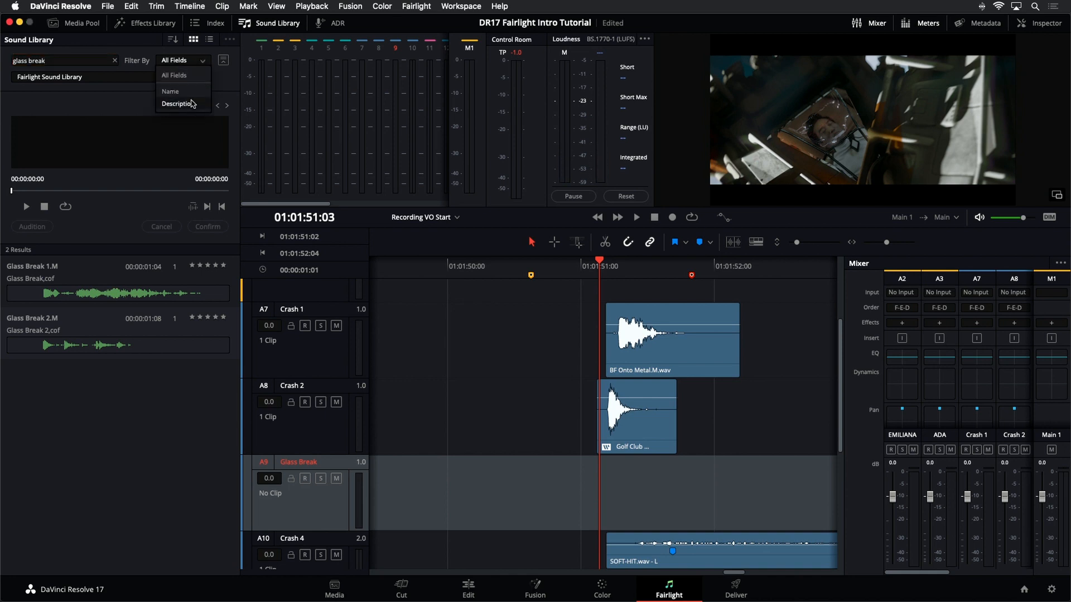
pyautogui.click(110, 111)
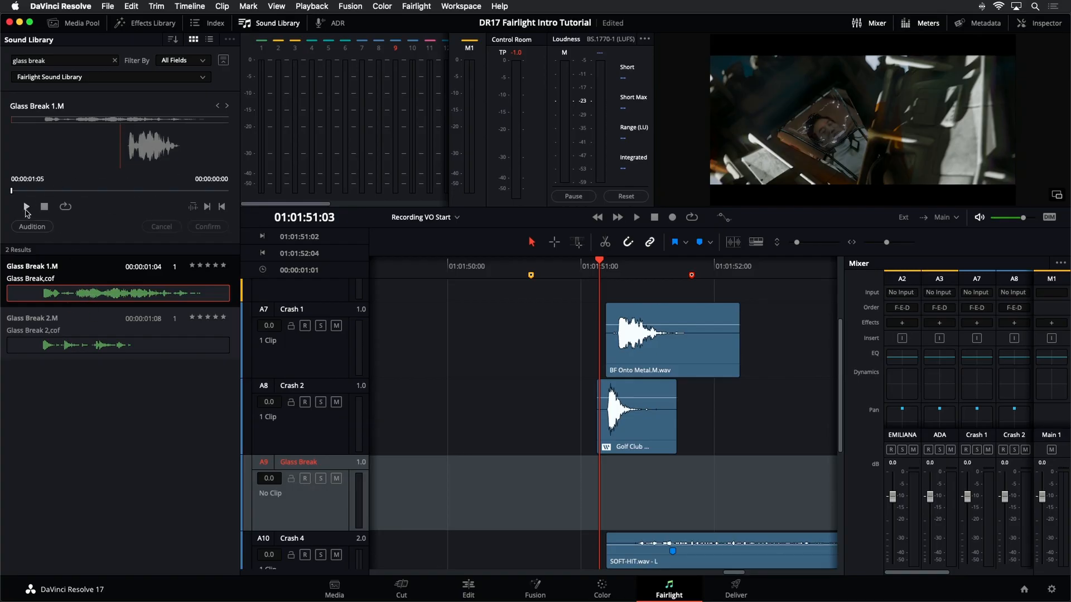
# Step: Preview Glass Break 1.M and audition it on the A9 Glass Break track at 01:01:51:03
pyautogui.click(26, 207)
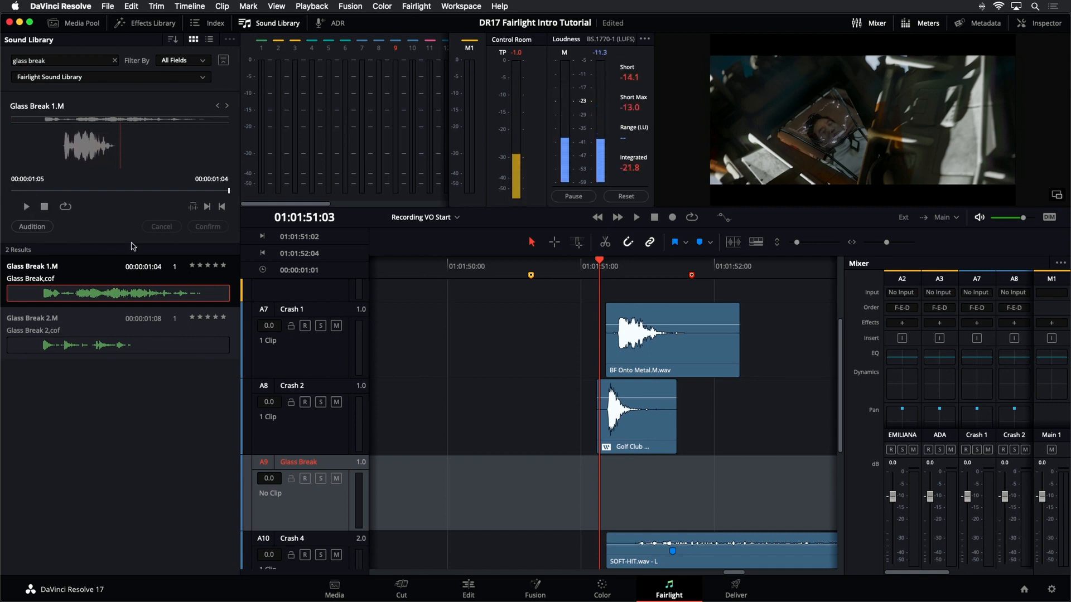
pyautogui.click(42, 190)
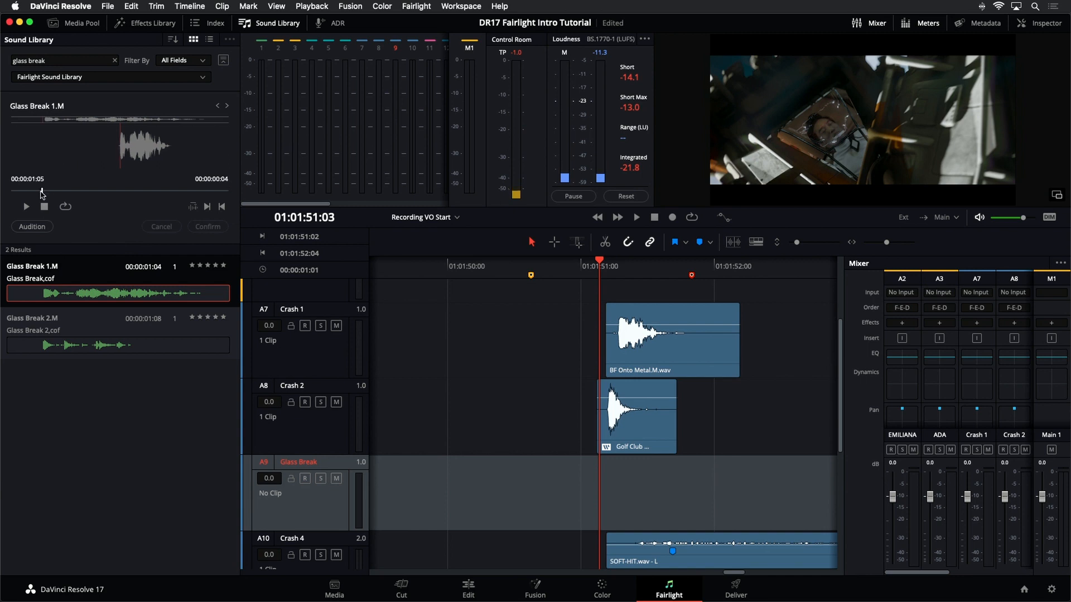
pyautogui.click(34, 226)
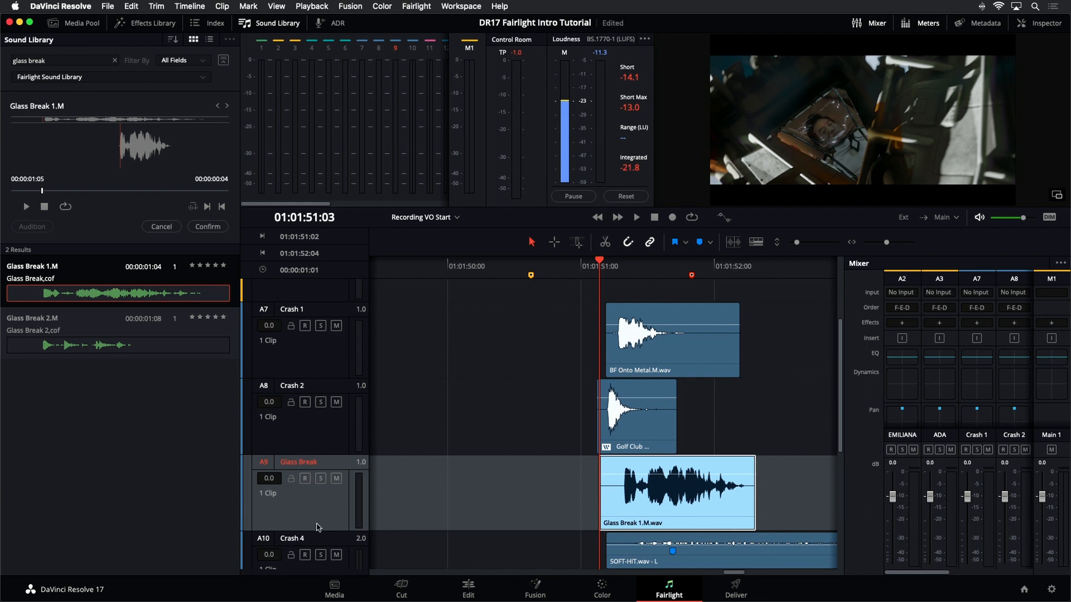
# Step: Play the crash section of the timeline repeatedly to judge the auditioned Glass Break 1.M against the picture
pyautogui.click(559, 498)
pyautogui.press('space')
pyautogui.press('space')
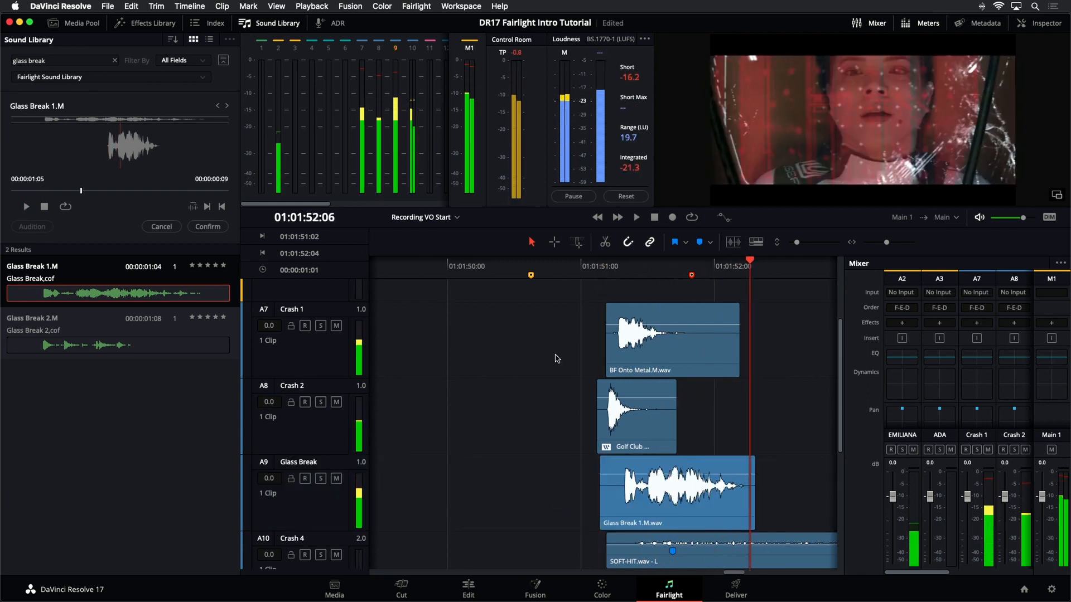
pyautogui.click(566, 267)
pyautogui.press('space')
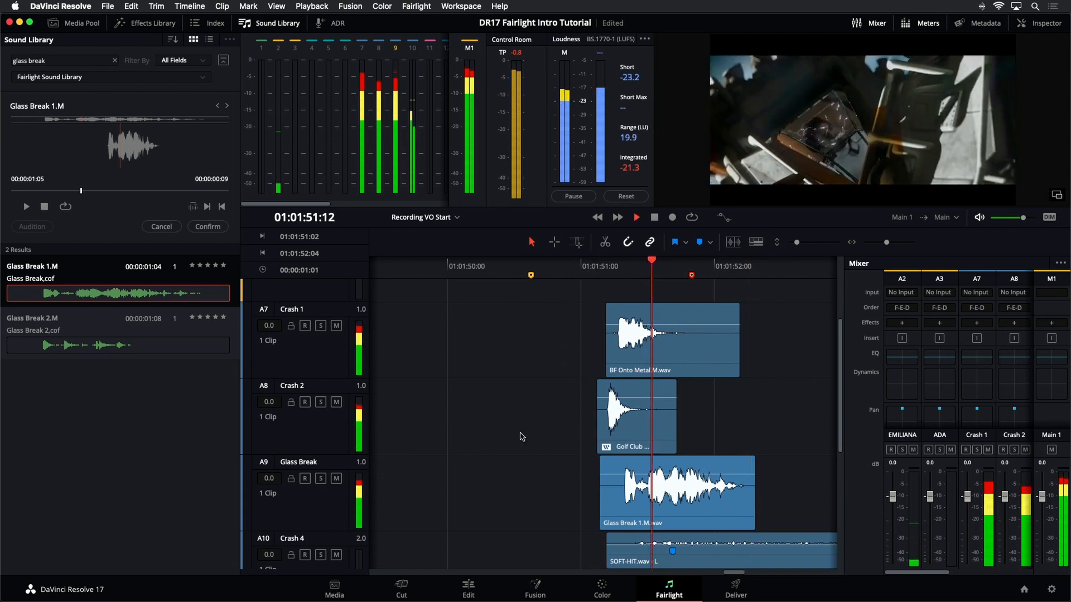
pyautogui.click(550, 273)
pyautogui.press('space')
pyautogui.press('space')
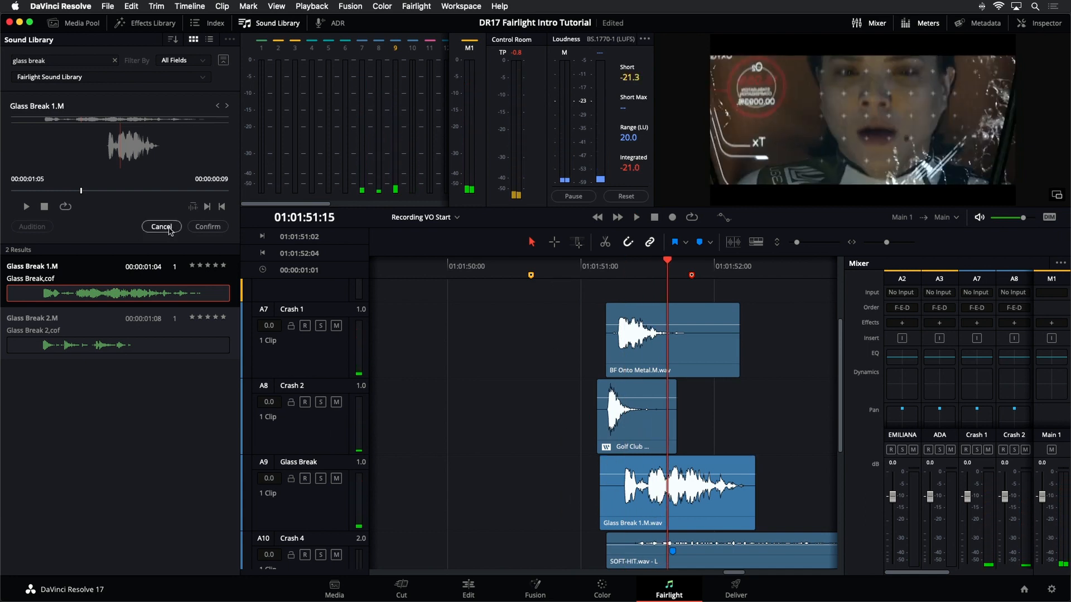
# Step: Cancel the Glass Break 1.M audition and preview Glass Break 2.M with the A9 Glass Break track selected
pyautogui.click(100, 348)
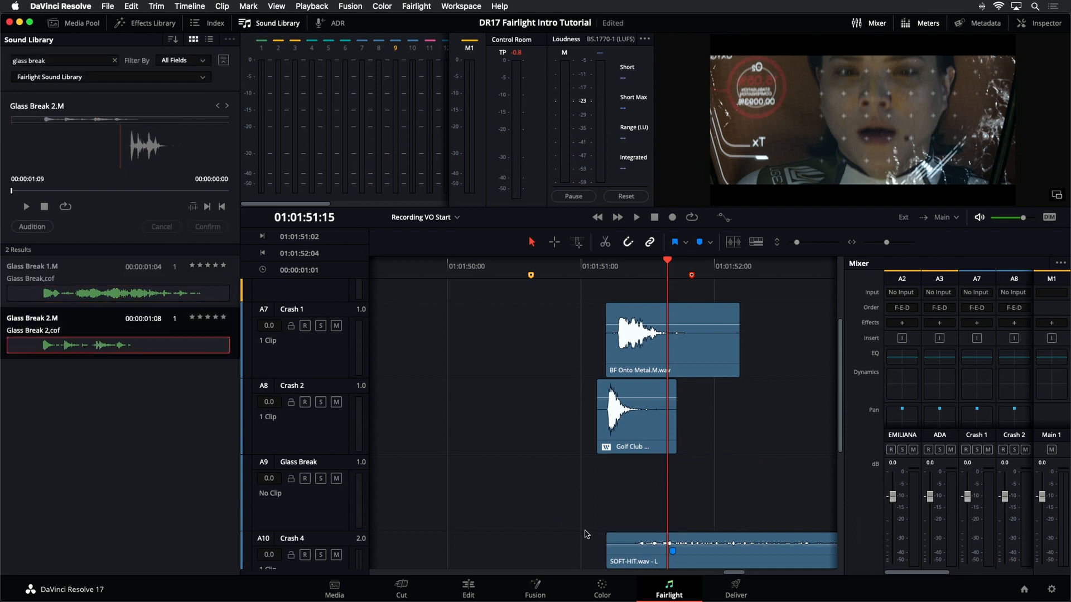
pyautogui.click(309, 520)
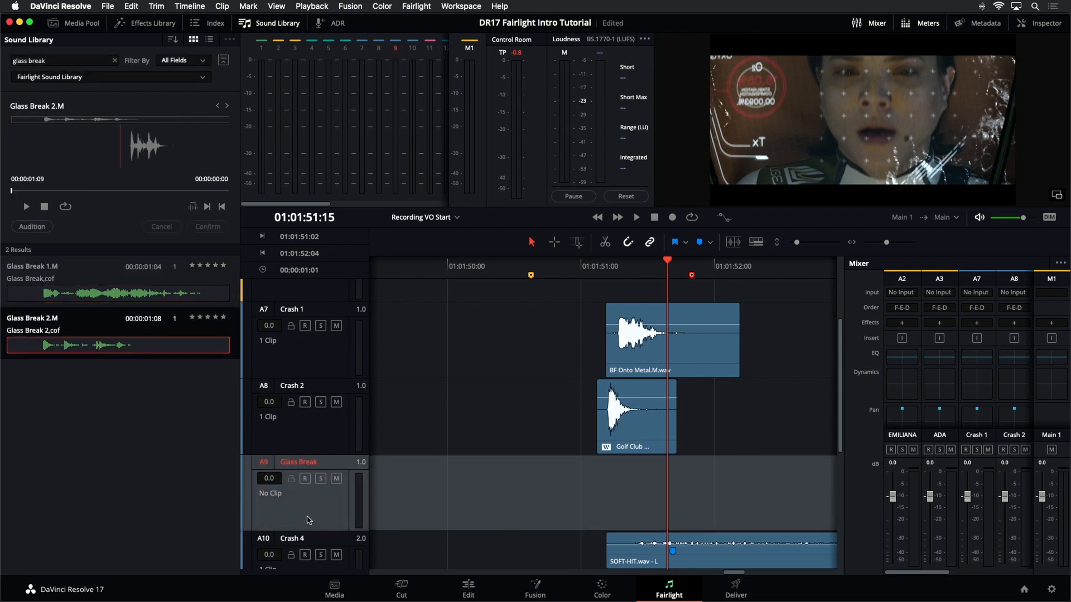
pyautogui.click(586, 258)
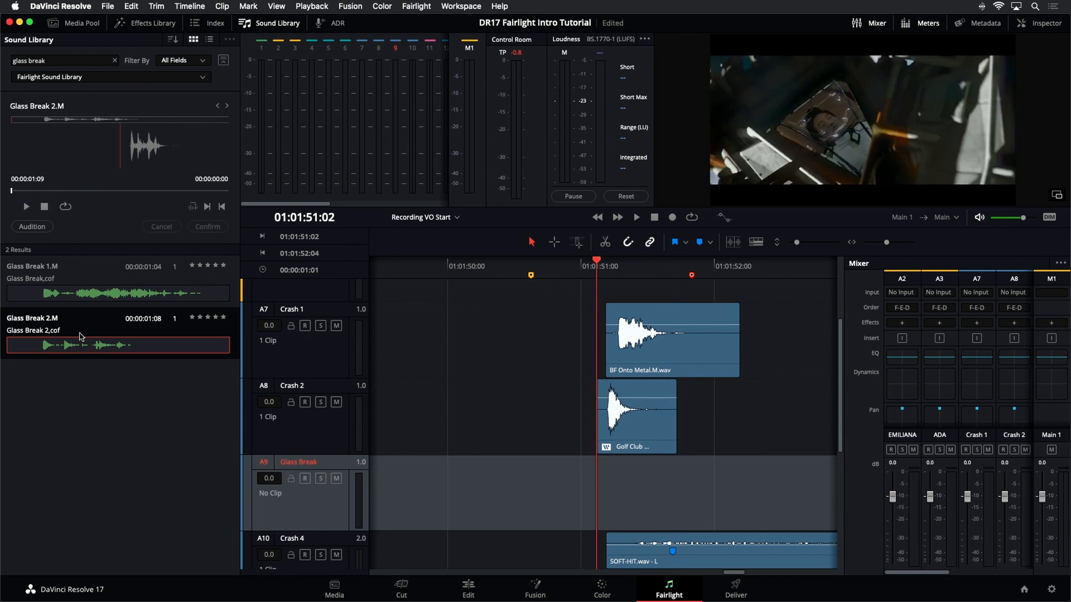
pyautogui.press('space')
pyautogui.press('space')
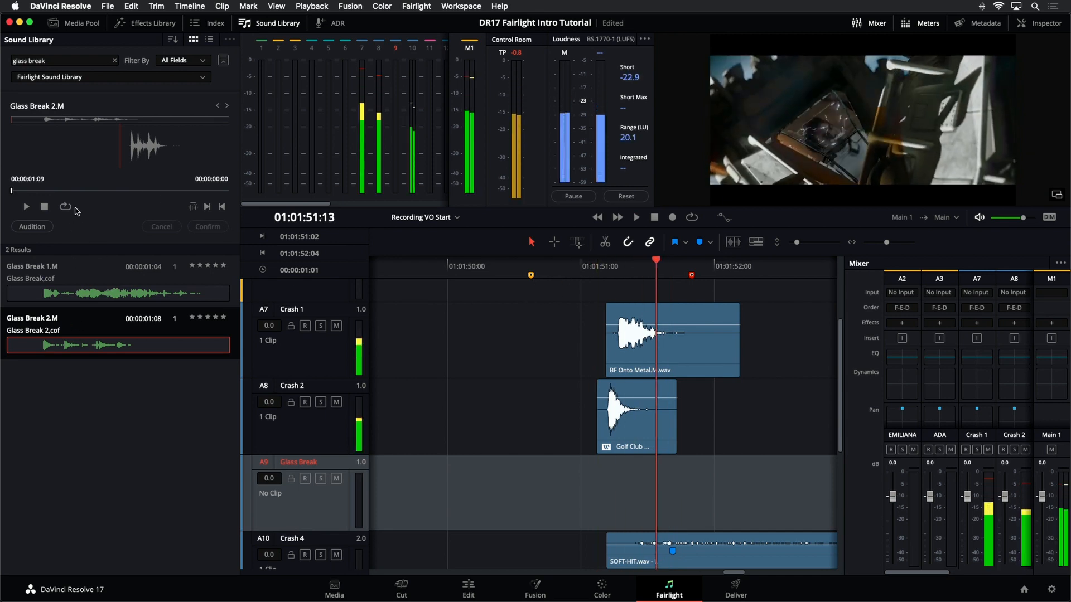
pyautogui.click(27, 206)
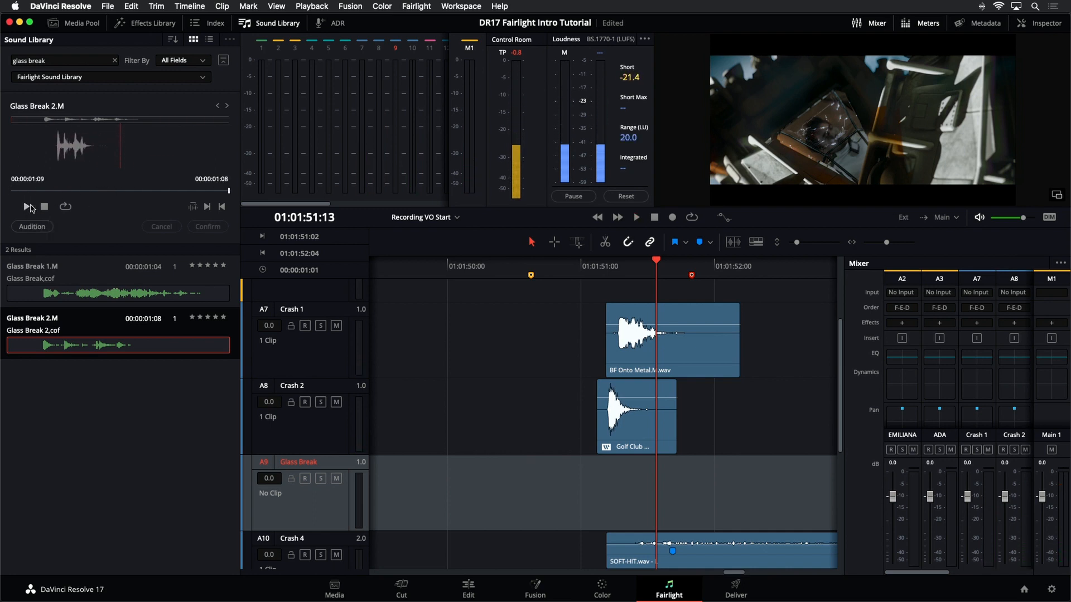
# Step: Audition Glass Break 2.M on the A9 Glass Break track at 01:01:51:04 and cancel the audition
pyautogui.click(606, 266)
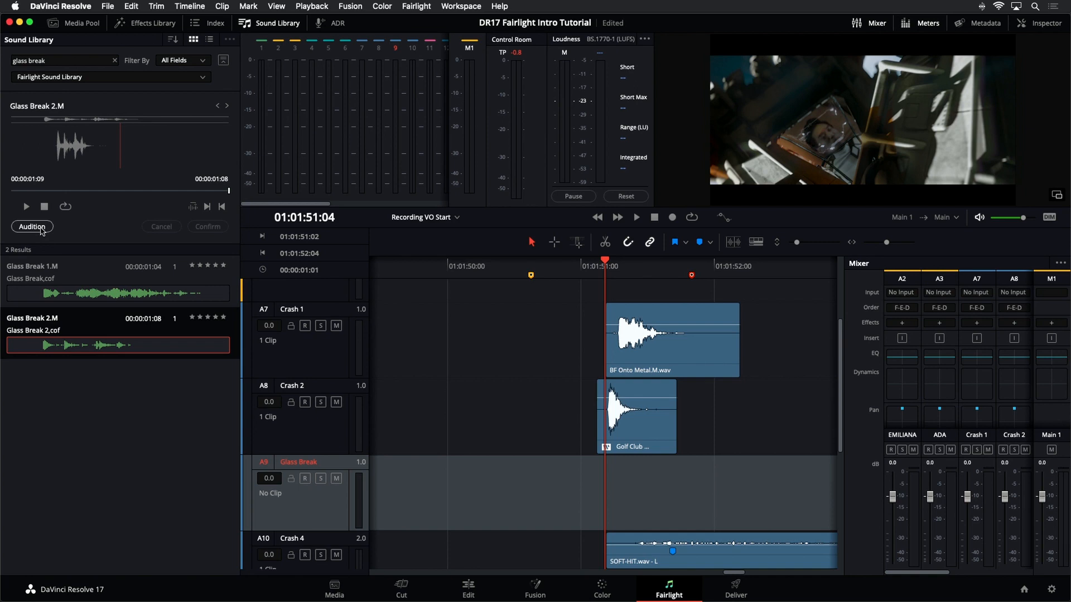
pyautogui.click(31, 226)
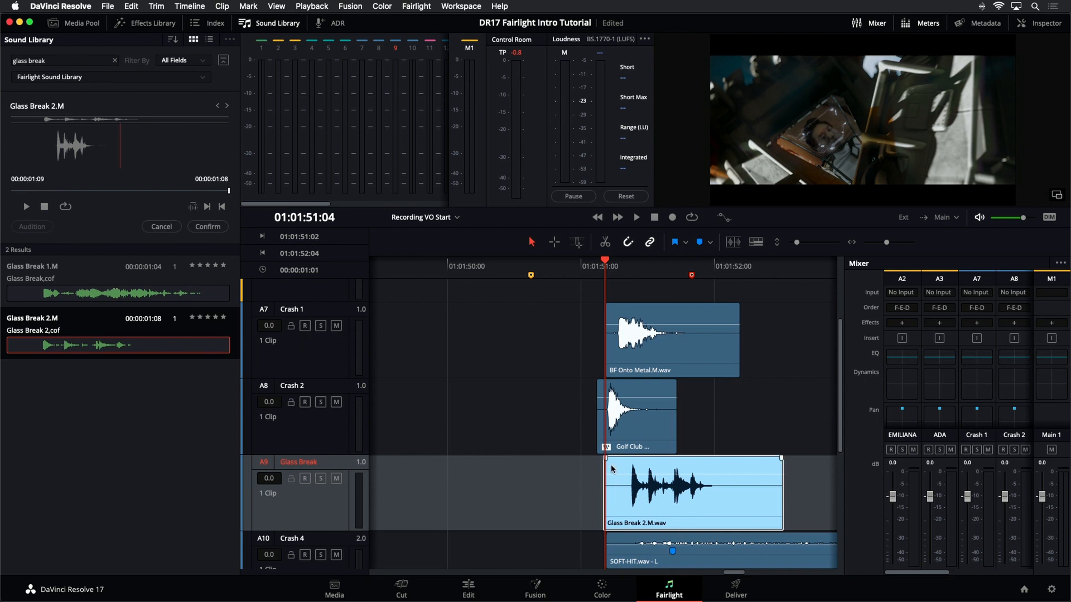
pyautogui.click(162, 226)
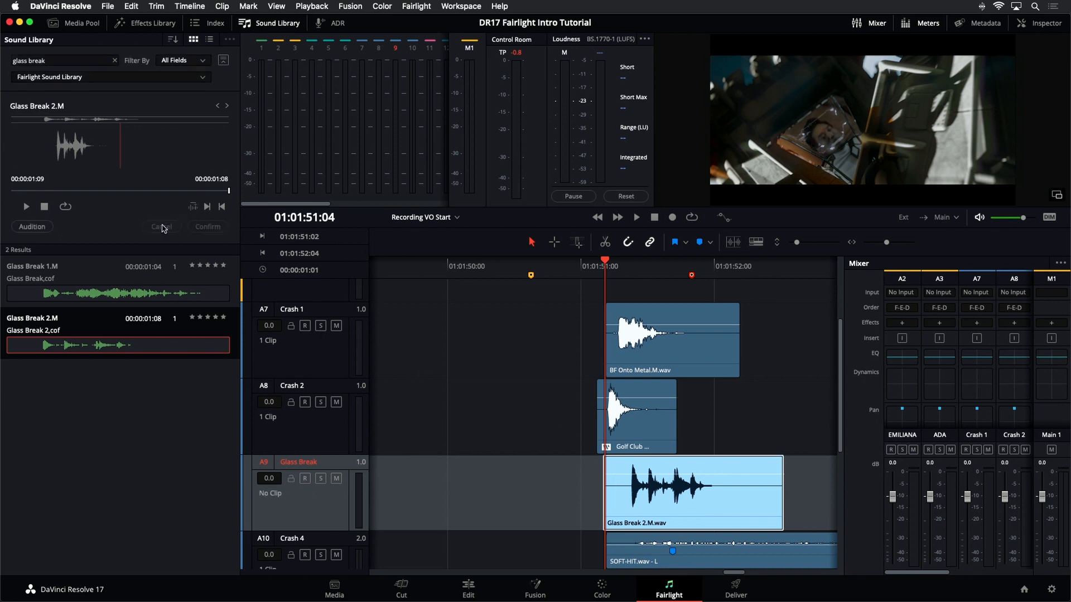
# Step: Set a sync point in Glass Break 2.M at 00:00:00:08
pyautogui.click(134, 191)
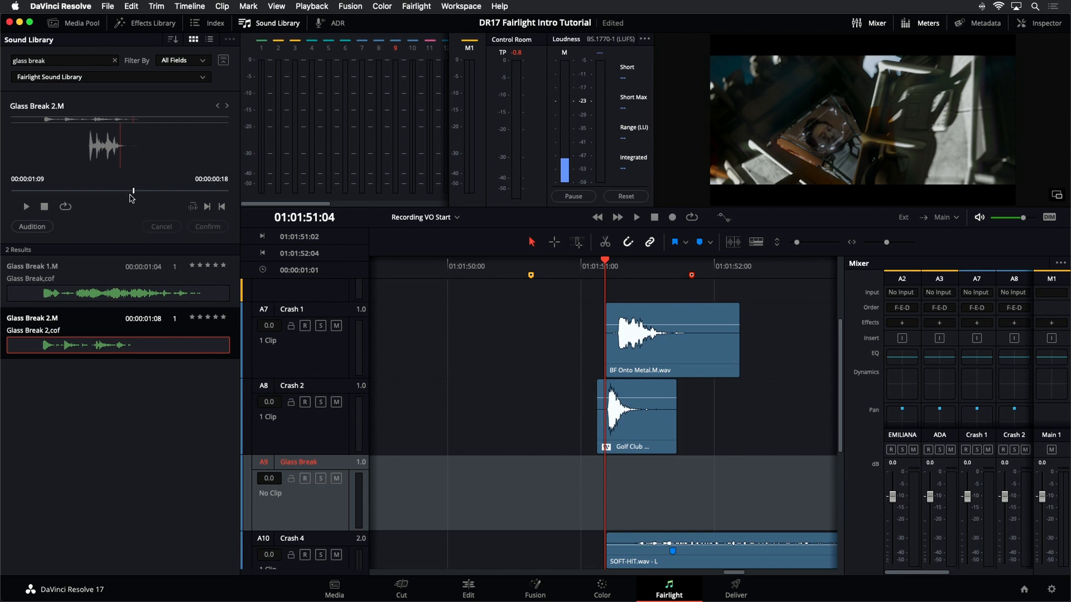
pyautogui.moveTo(133, 192); pyautogui.dragTo(77, 196)
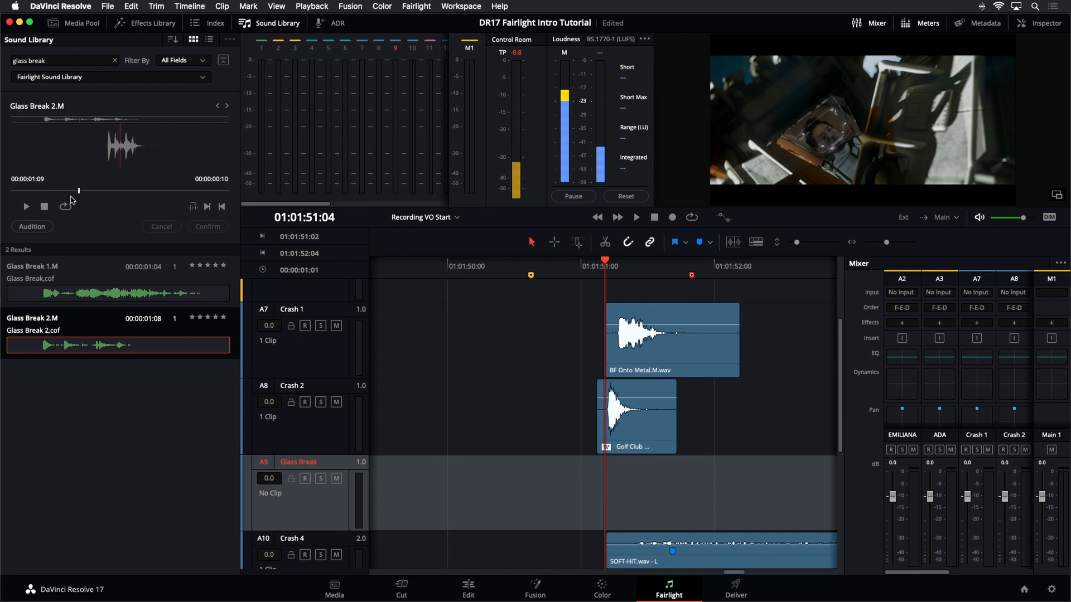
pyautogui.moveTo(78, 193); pyautogui.dragTo(66, 193)
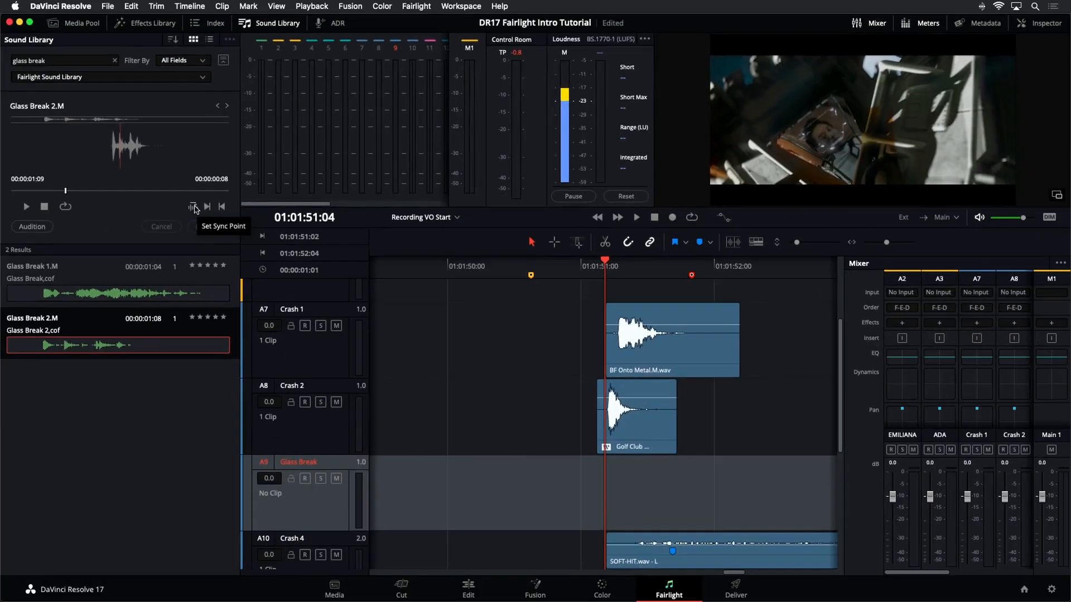
pyautogui.click(192, 207)
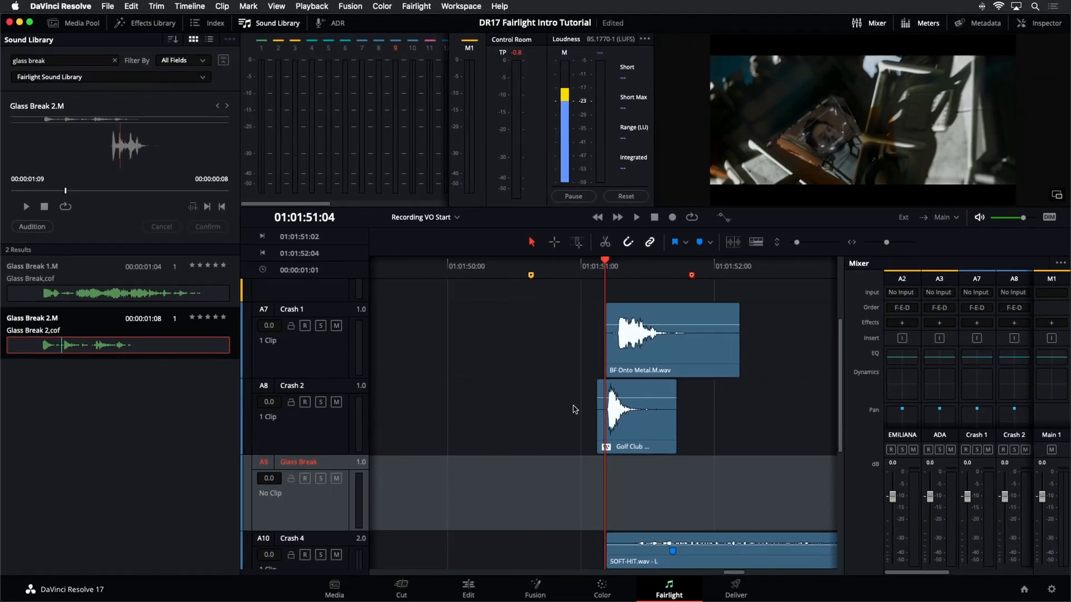
# Step: Play from 01:01:51:04 and step the timeline playhead frame by frame to the glass impact at 01:01:51:07
pyautogui.click(604, 268)
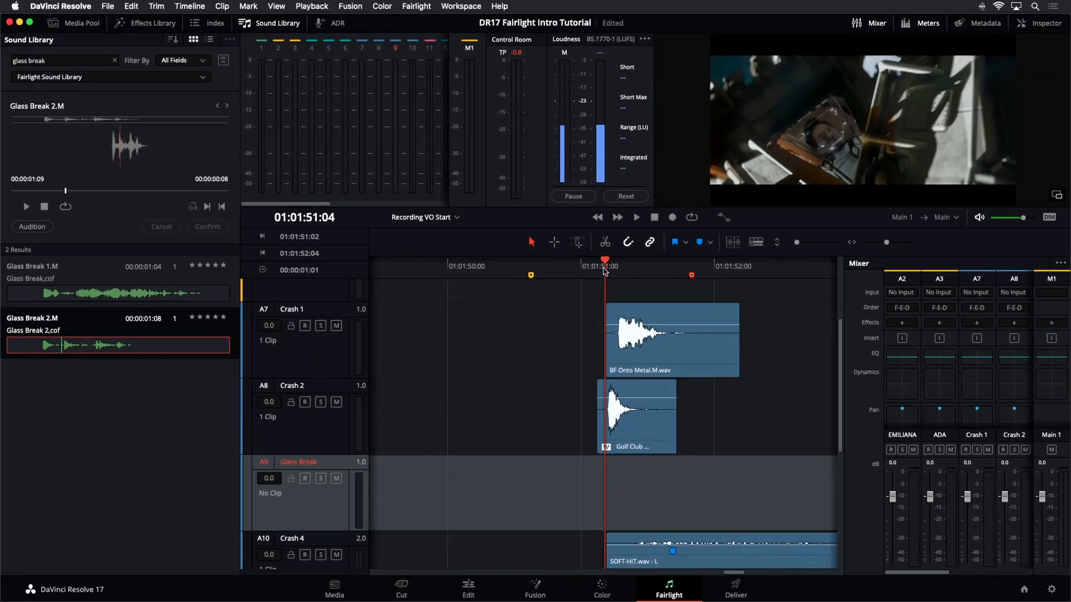
pyautogui.press('space')
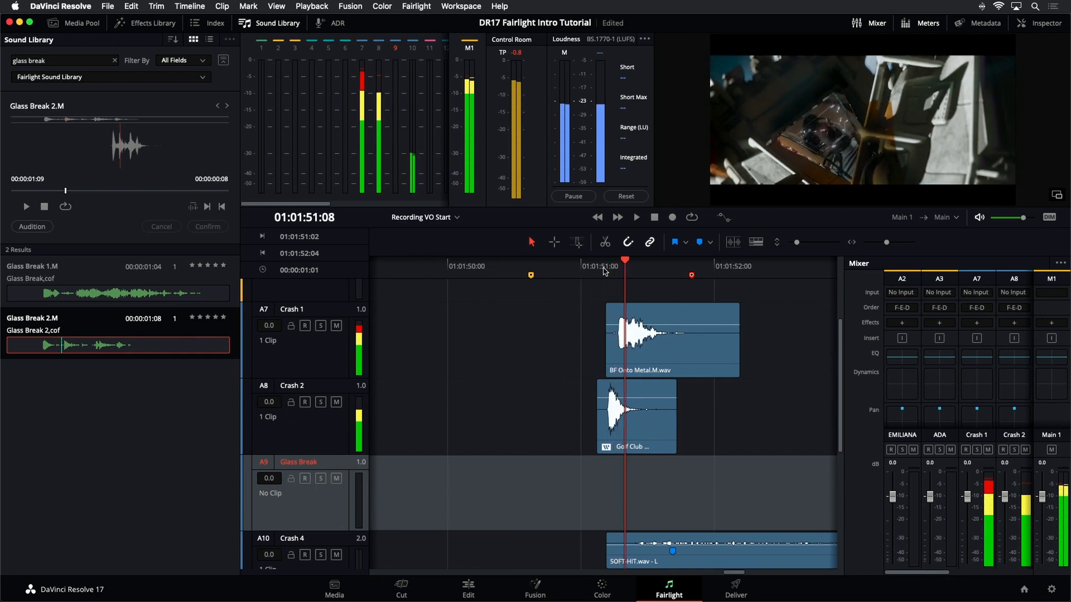
pyautogui.press('Left')
pyautogui.press('Left')
pyautogui.press('Left')
pyautogui.press('Left')
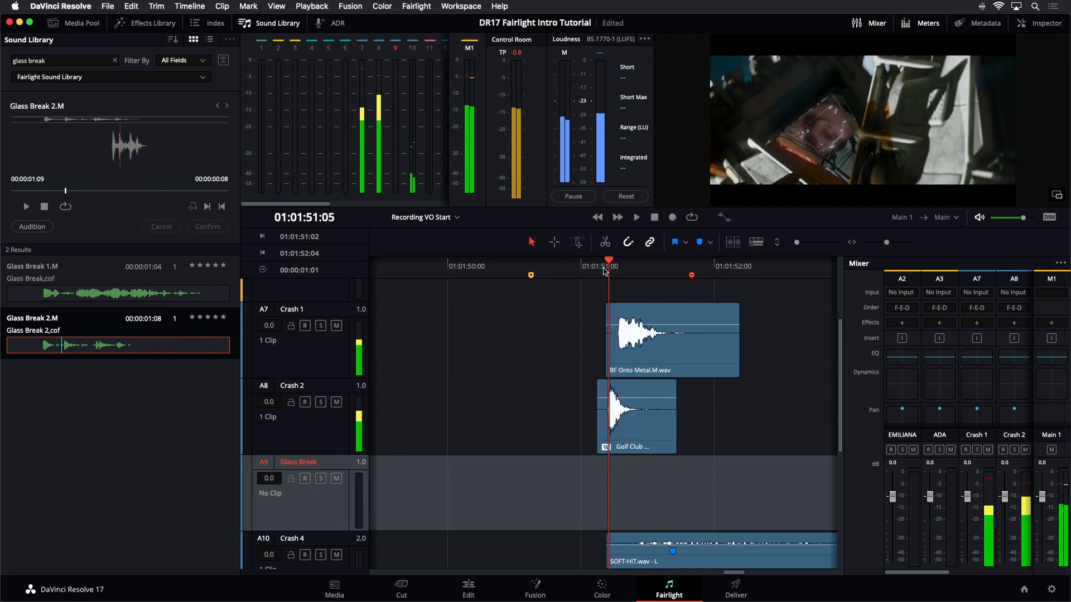
pyautogui.press('Right')
pyautogui.press('Right')
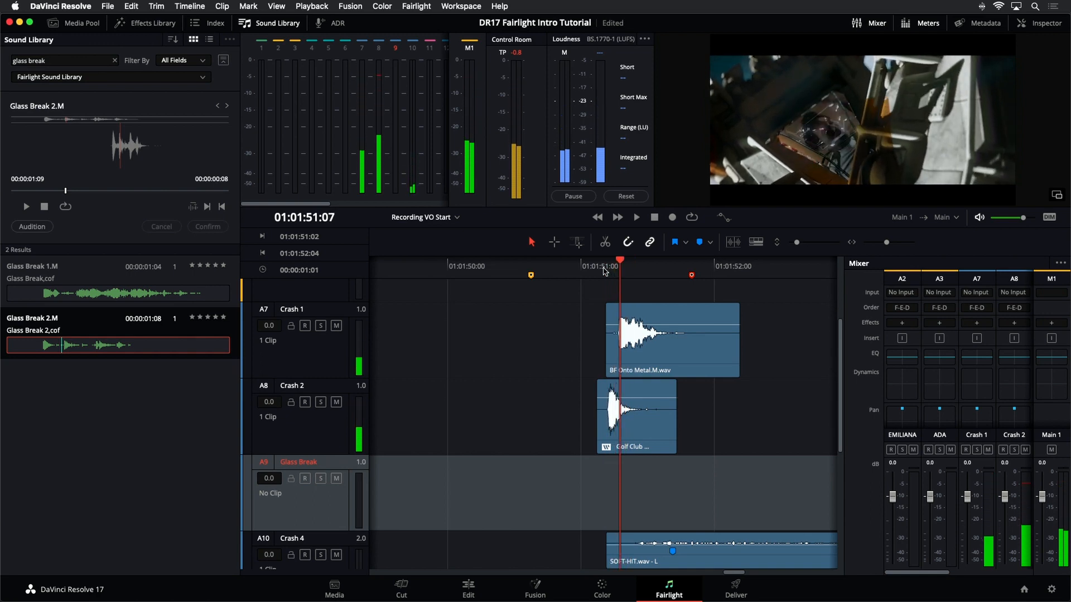
# Step: Step the playhead frame by frame to 01:01:51:09 and audition Glass Break 2.M on the A9 Glass Break track
pyautogui.press('Left')
pyautogui.press('Right')
pyautogui.press('Right')
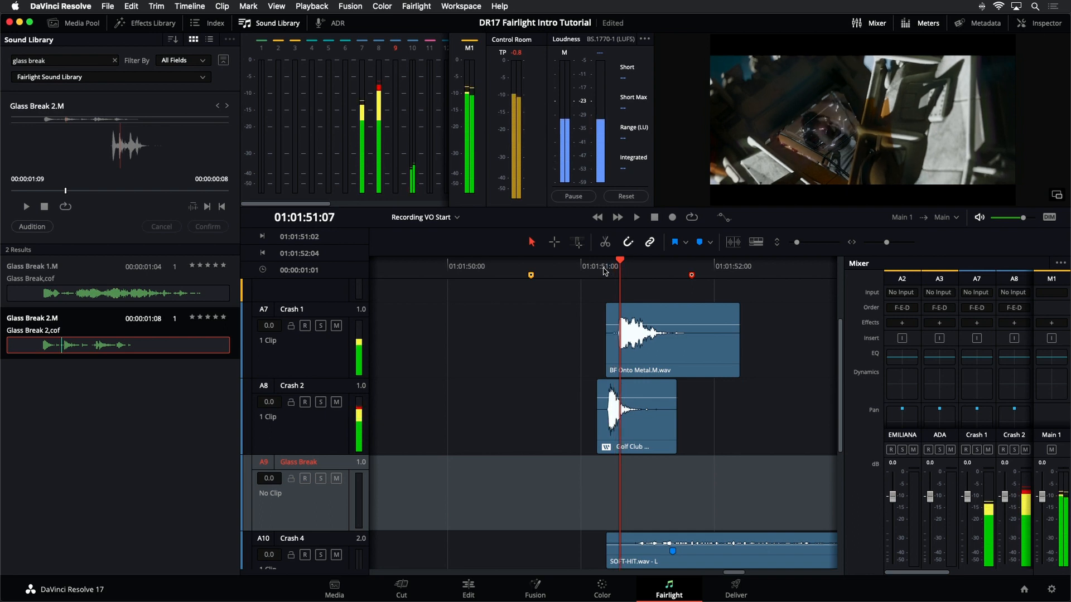
pyautogui.press('Right')
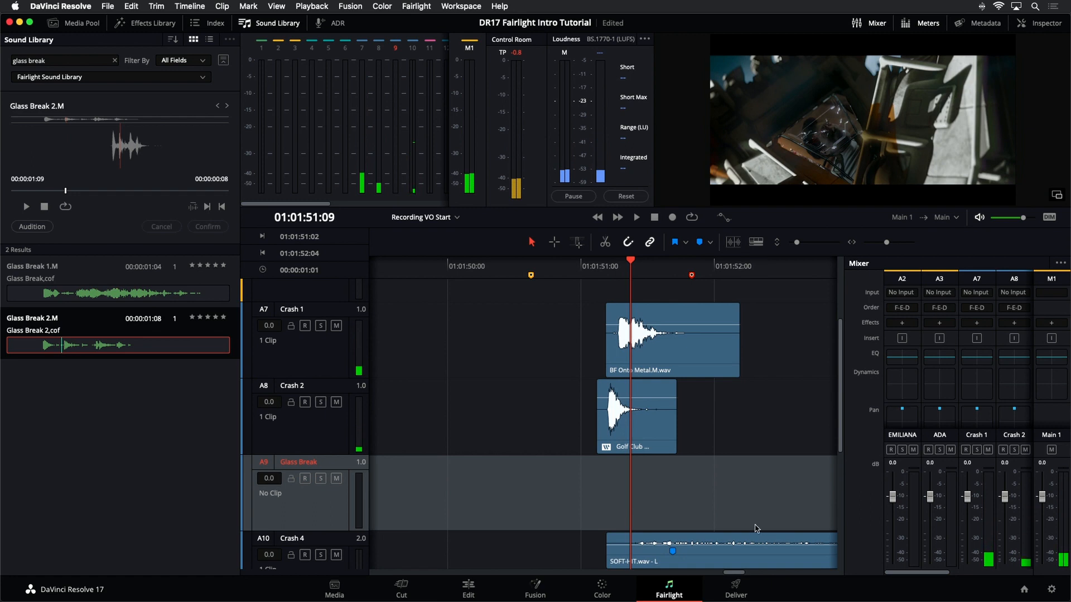
pyautogui.click(45, 228)
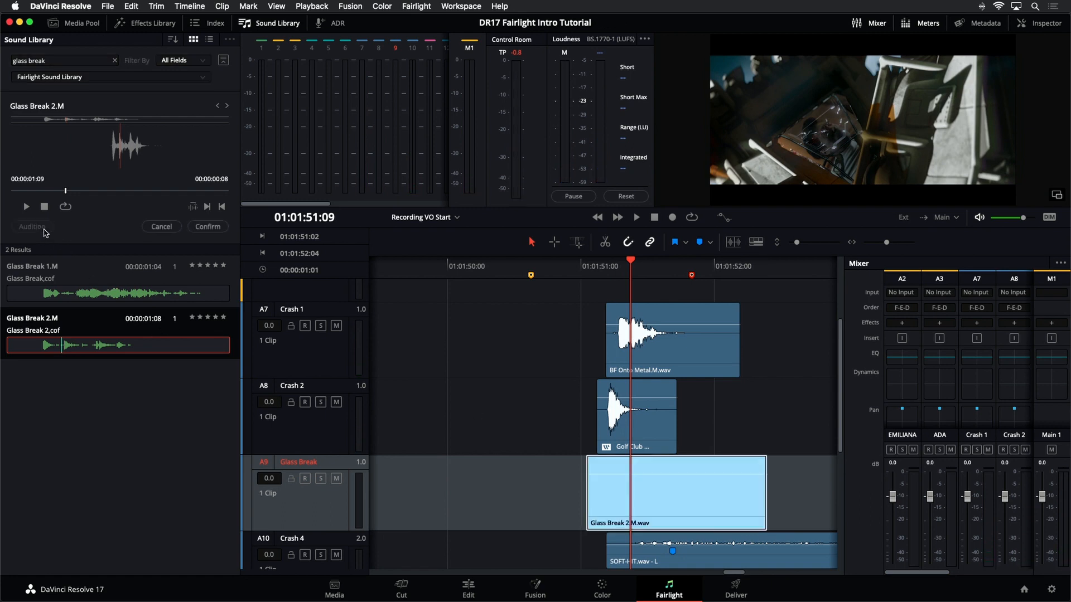
# Step: Play the auditioned glass break from 01:01:51:04 against the picture and cancel the audition
pyautogui.click(605, 268)
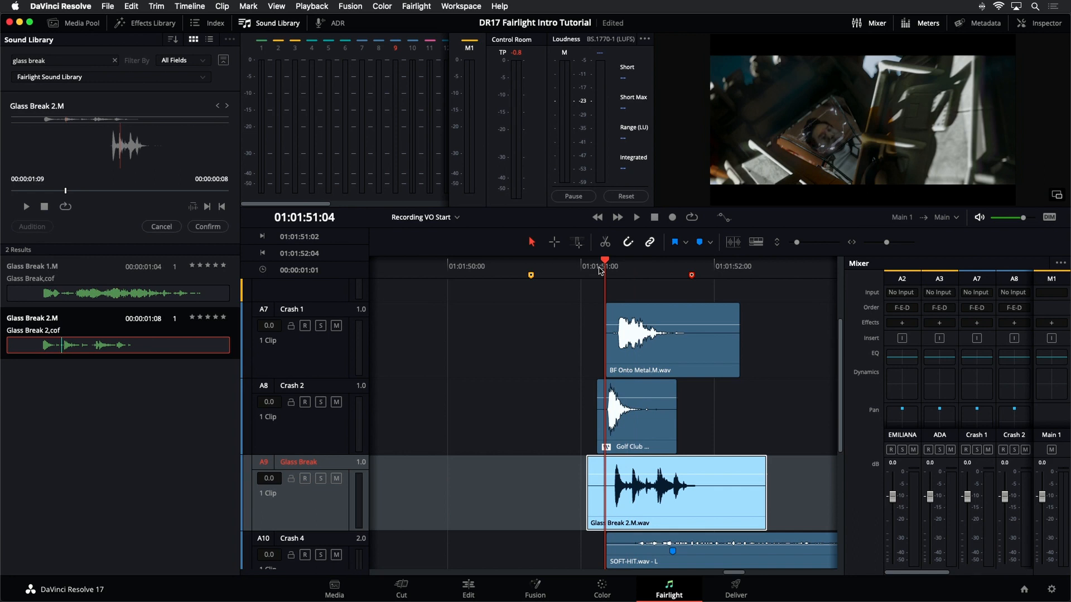
pyautogui.press('space')
pyautogui.press('space')
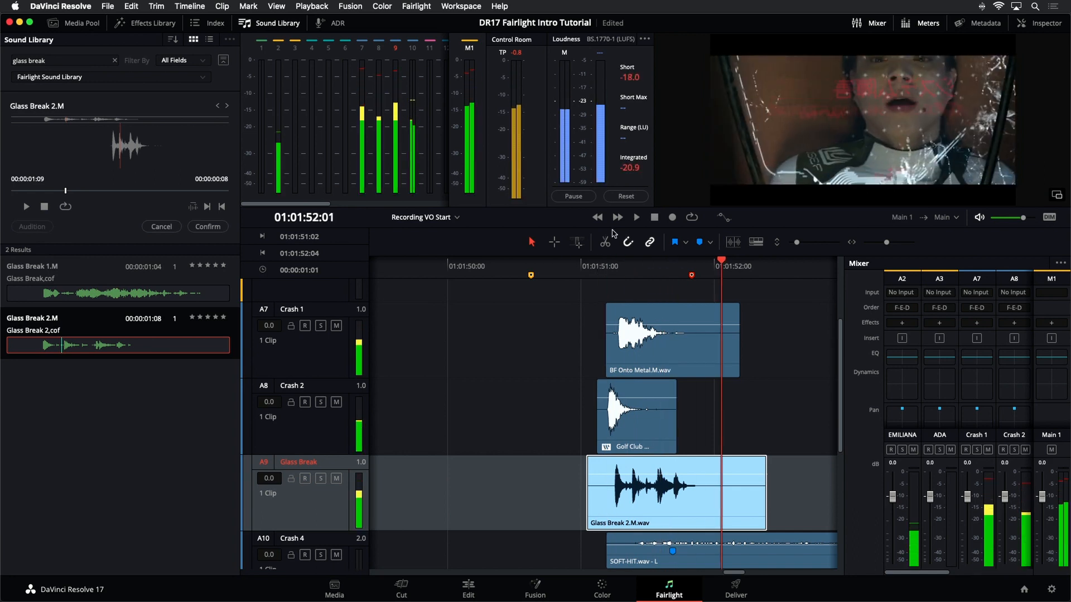
pyautogui.click(583, 267)
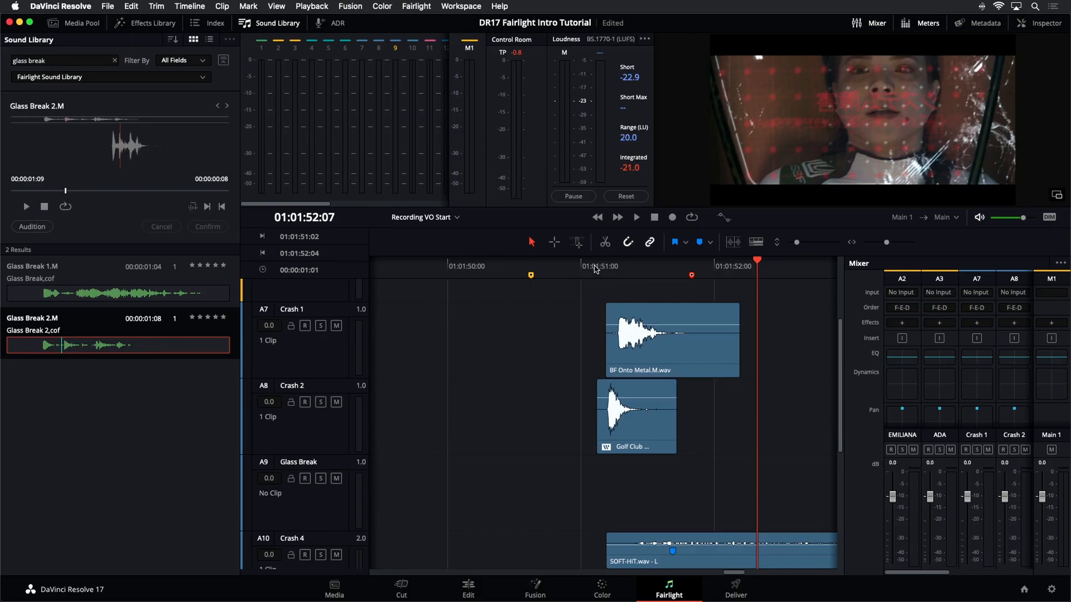
# Step: Audition Glass Break 2.M on the A9 Glass Break track with the playhead at 01:01:51:07 and confirm its placement
pyautogui.click(596, 266)
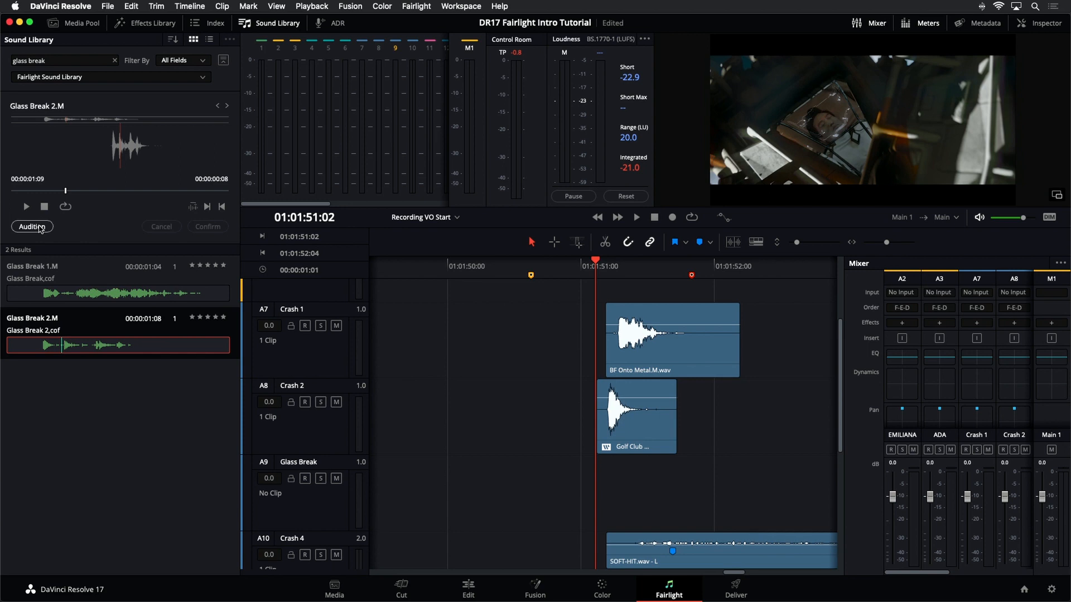
pyautogui.click(319, 523)
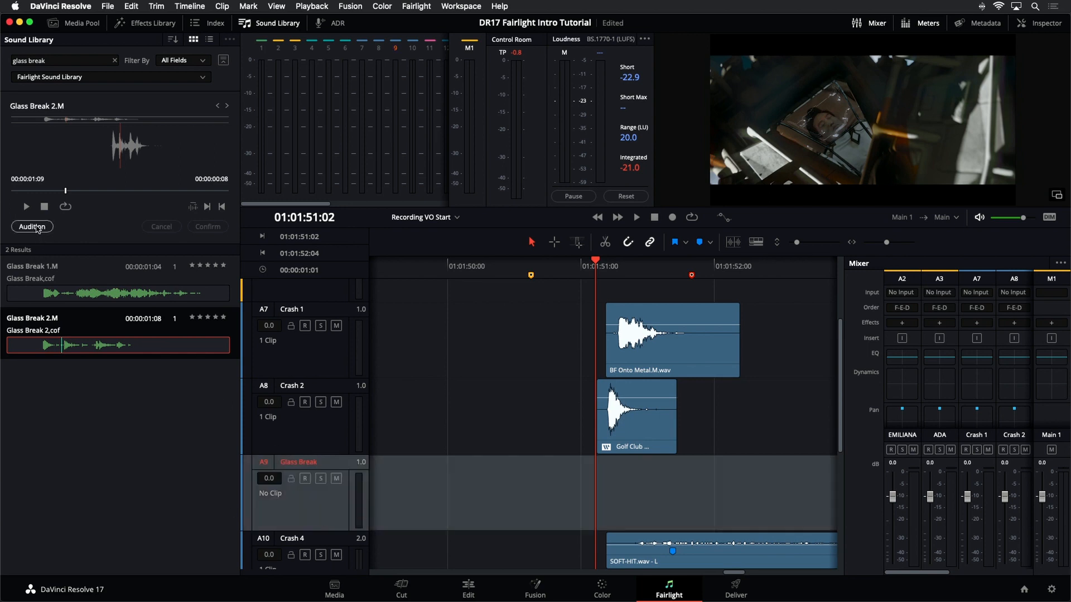
pyautogui.moveTo(595, 260); pyautogui.dragTo(625, 263)
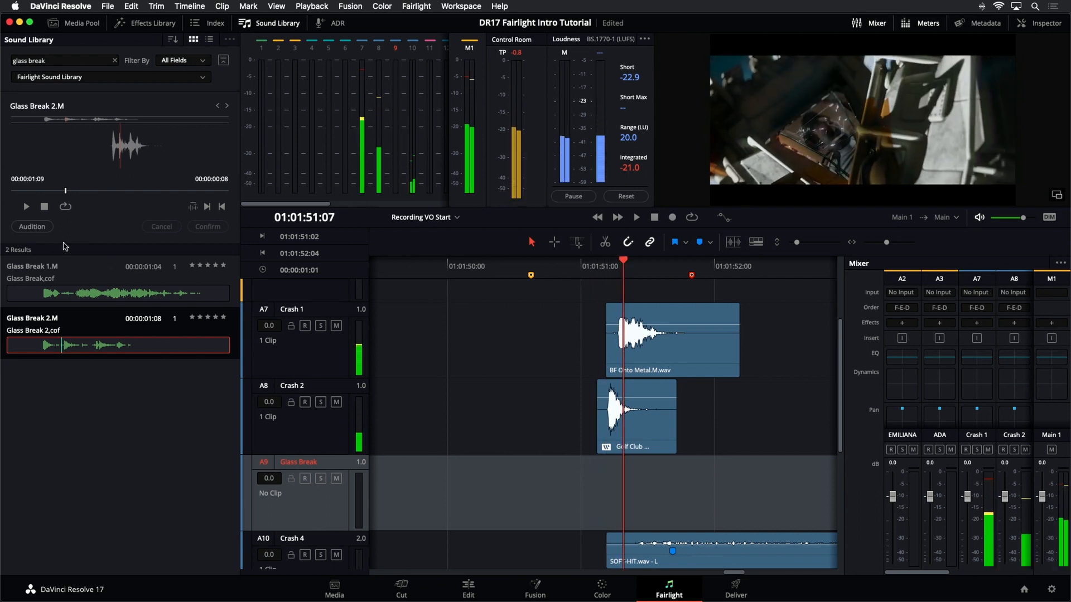
pyautogui.click(44, 227)
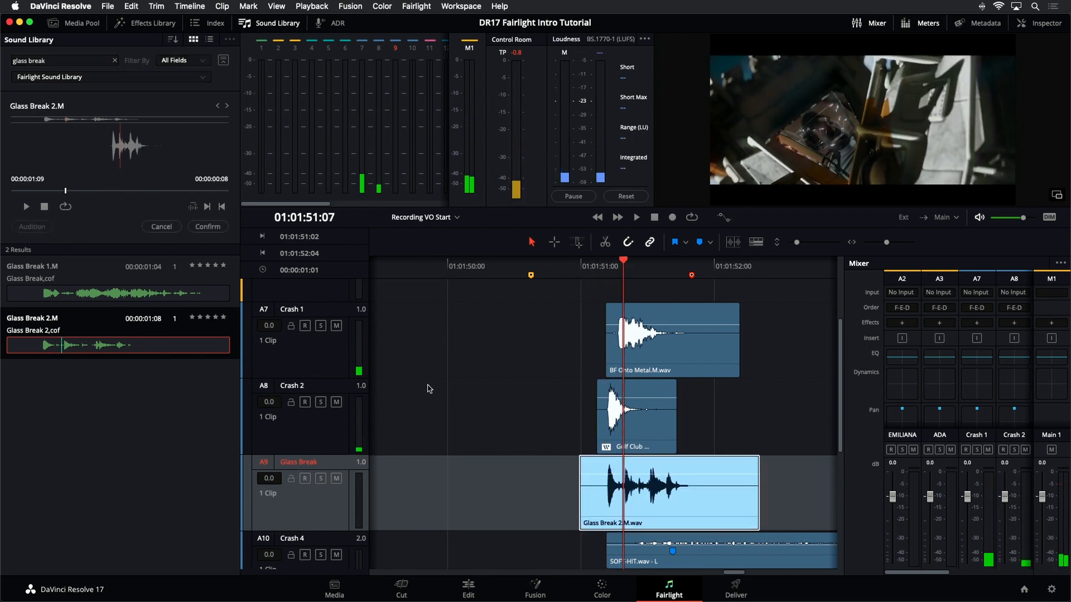
pyautogui.click(208, 227)
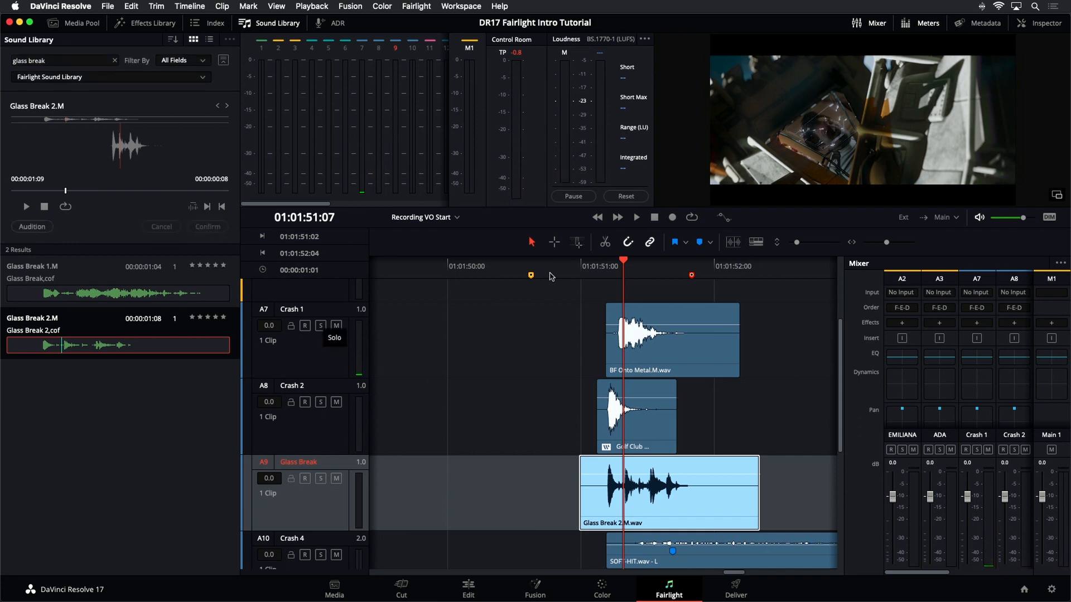
# Step: Play the crash from just before the impact to check the glass break's sync, and deselect the clip
pyautogui.click(579, 271)
pyautogui.press('space')
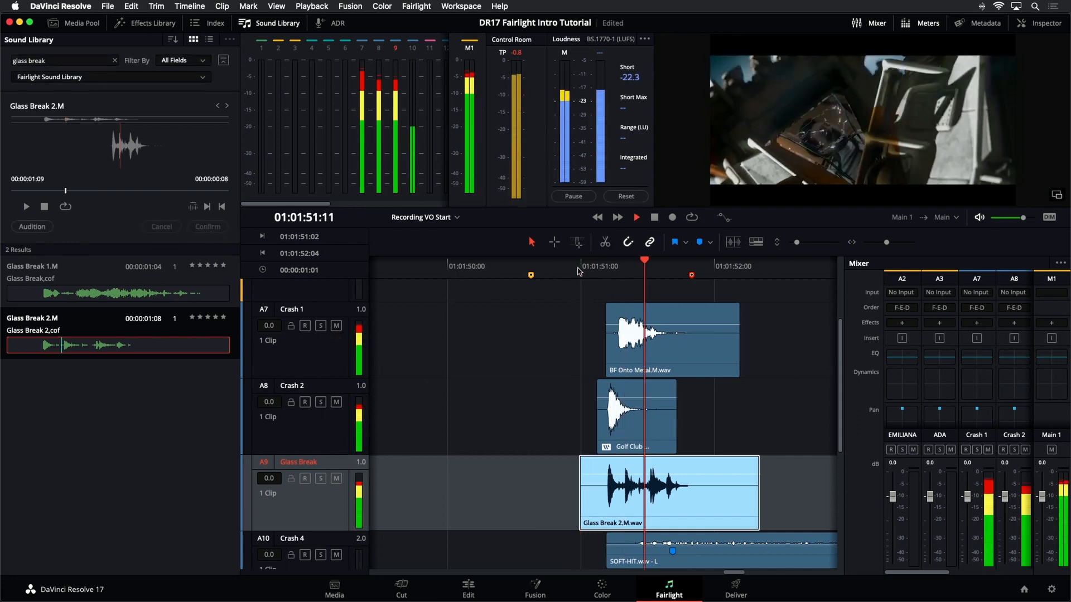
pyautogui.press('space')
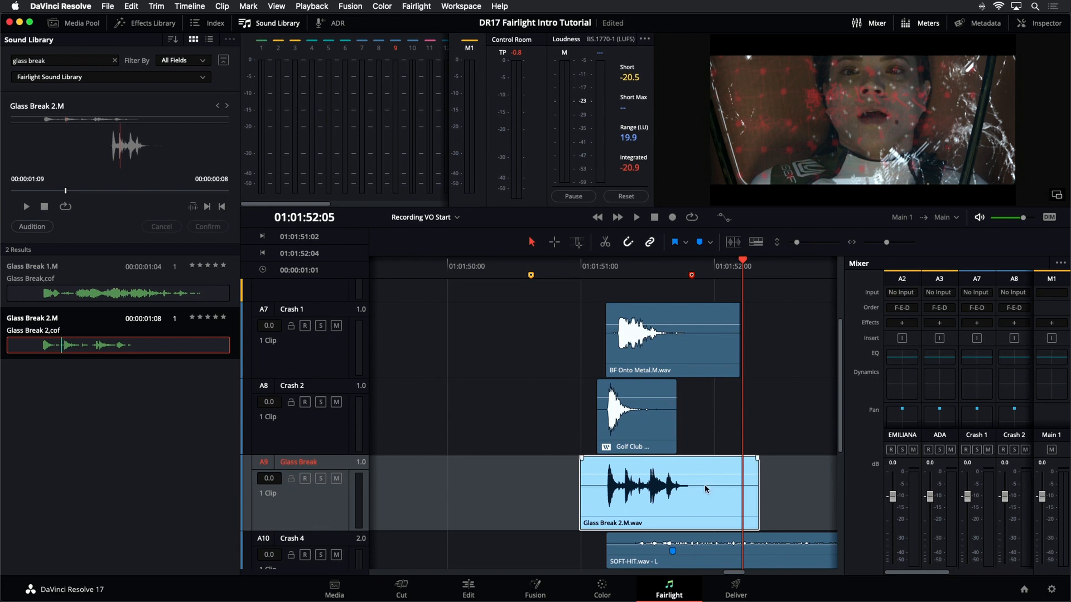
pyautogui.click(403, 391)
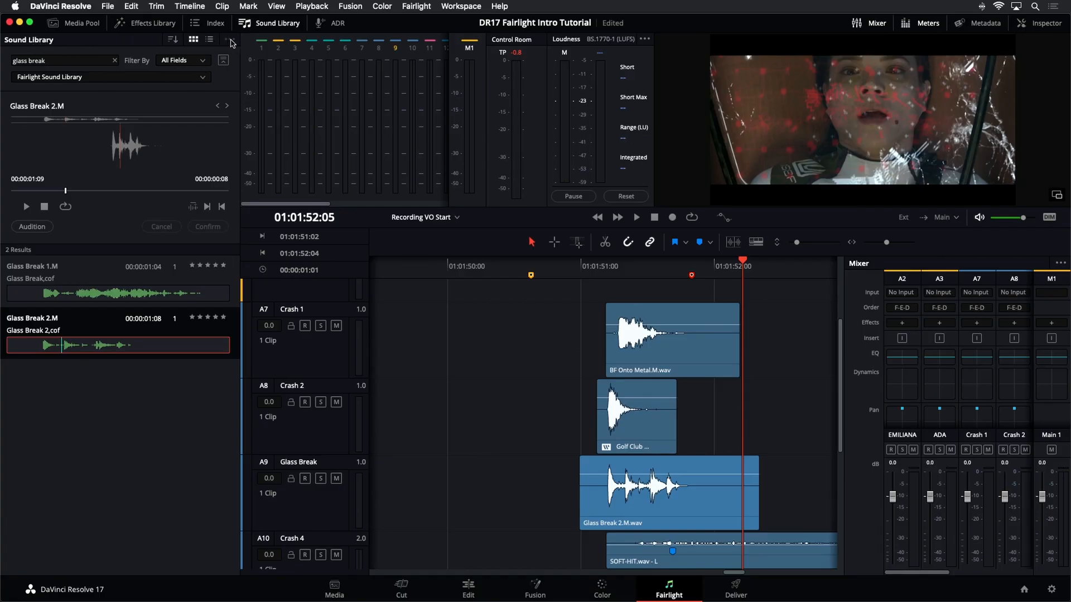
# Step: Clear the sound search, view the Local Database source and return to the Fairlight Sound Library
pyautogui.click(116, 61)
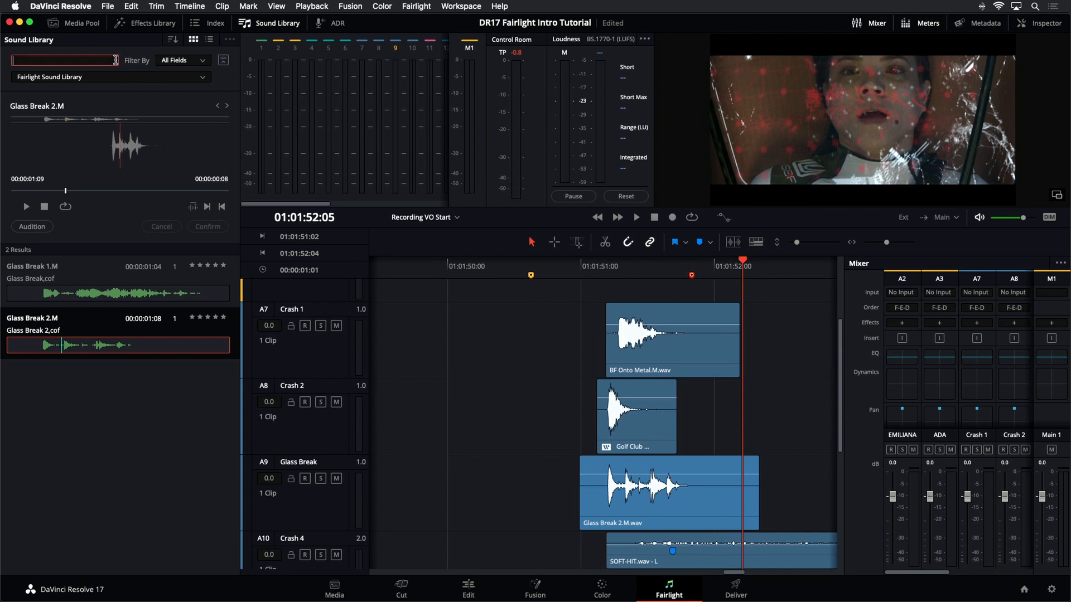
pyautogui.click(196, 78)
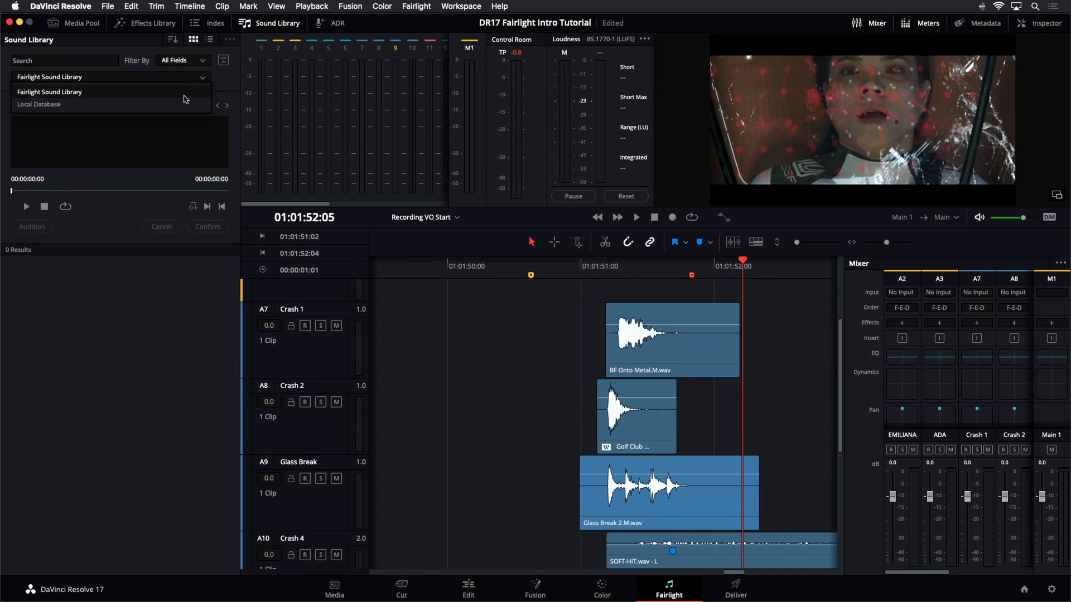
pyautogui.click(71, 110)
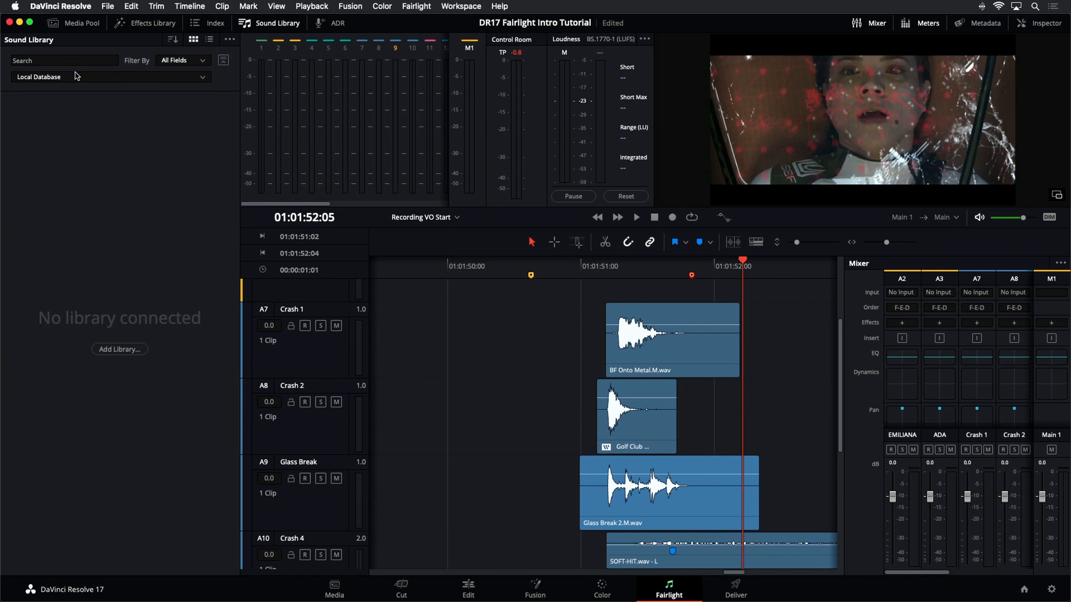
pyautogui.click(83, 78)
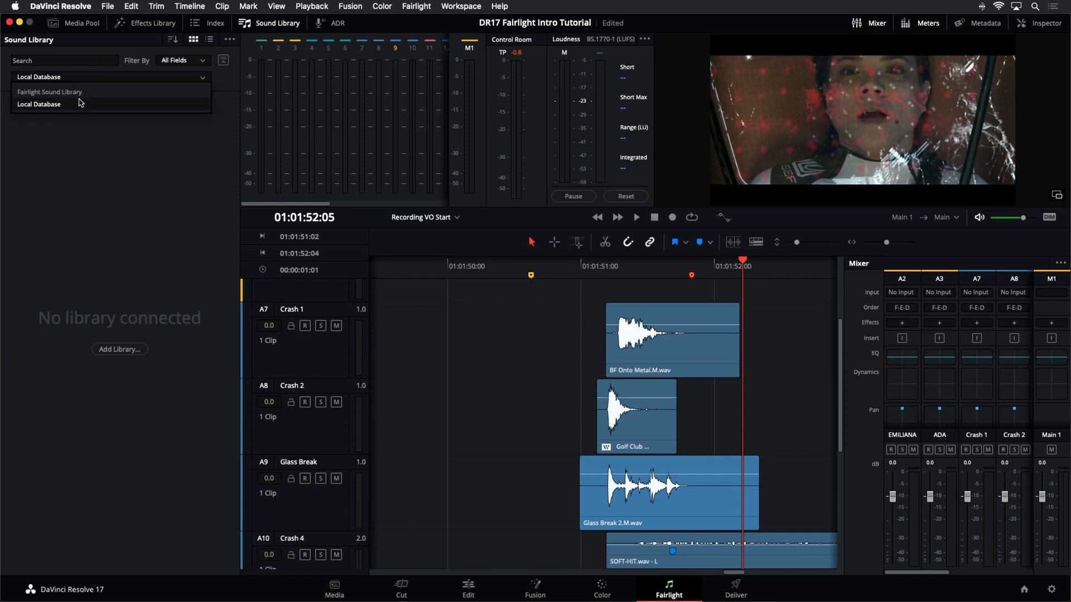
pyautogui.click(82, 92)
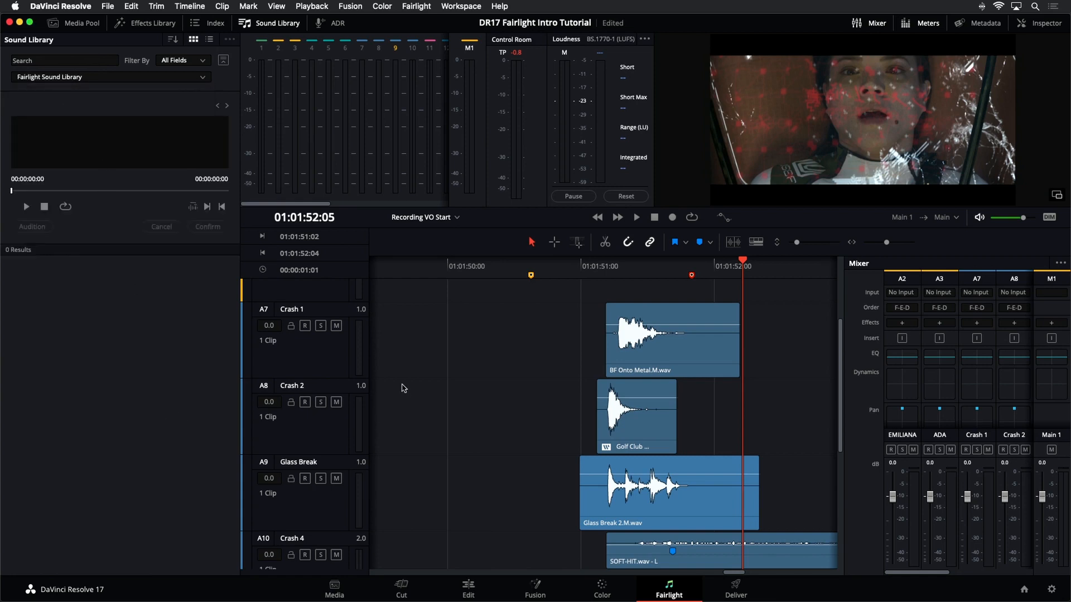
# Step: Fit the entire timeline in view and close the Sound Library
pyautogui.scroll(5, 445, 393)
pyautogui.scroll(-8, 448, 394)
pyautogui.scroll(8, 451, 398)
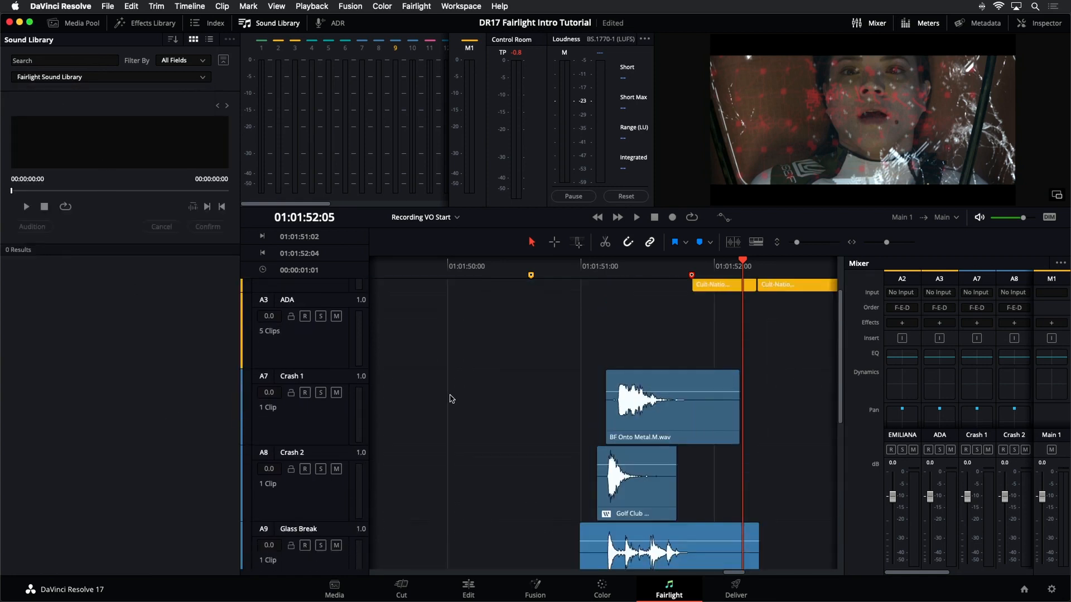
pyautogui.scroll(-3, 452, 399)
pyautogui.scroll(-3, 452, 400)
pyautogui.hotkey('shift', 'z')
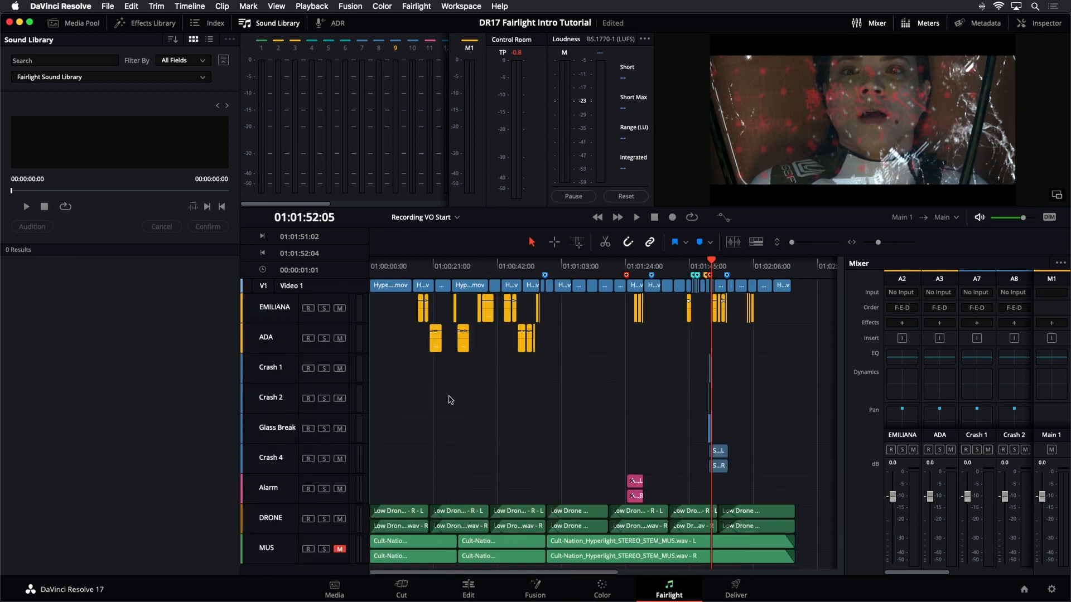
pyautogui.click(247, 24)
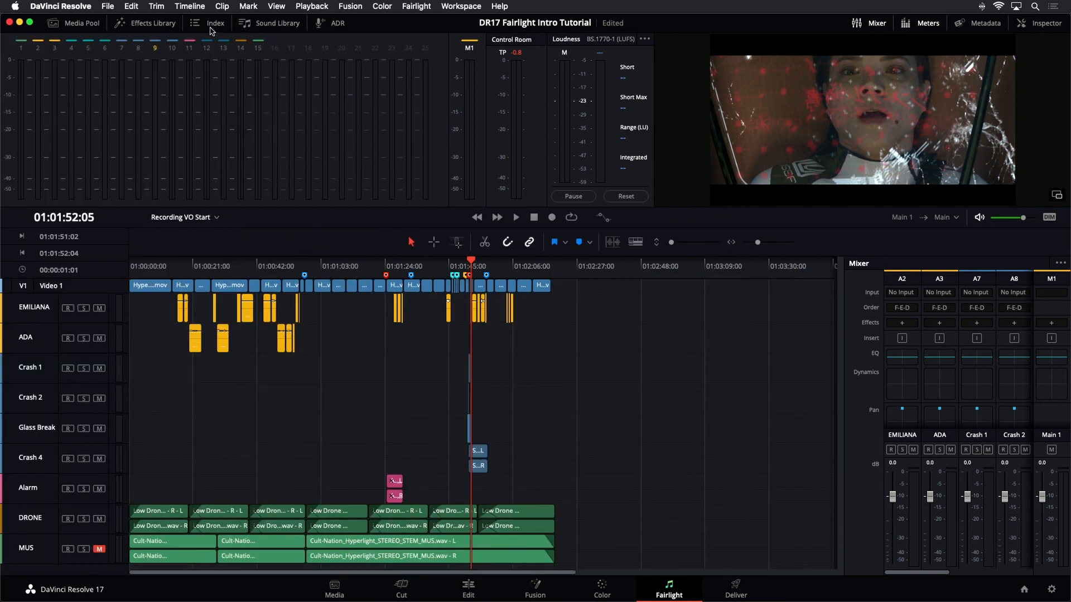
# Step: Open the 11 ADA Sound Design timeline from the Timelines bin and fit its clip in view
pyautogui.click(82, 24)
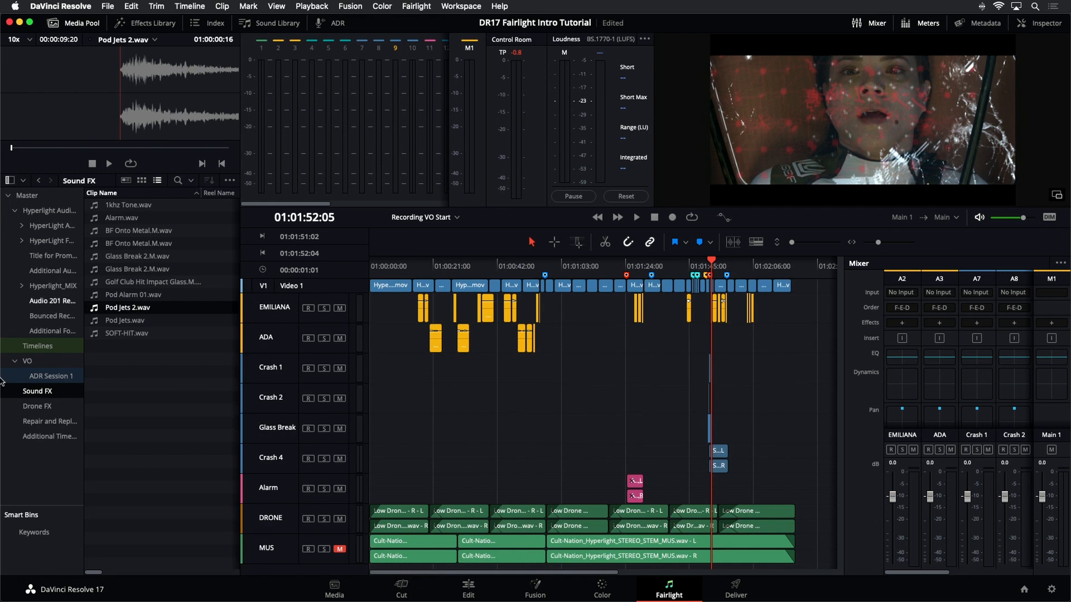
pyautogui.click(44, 349)
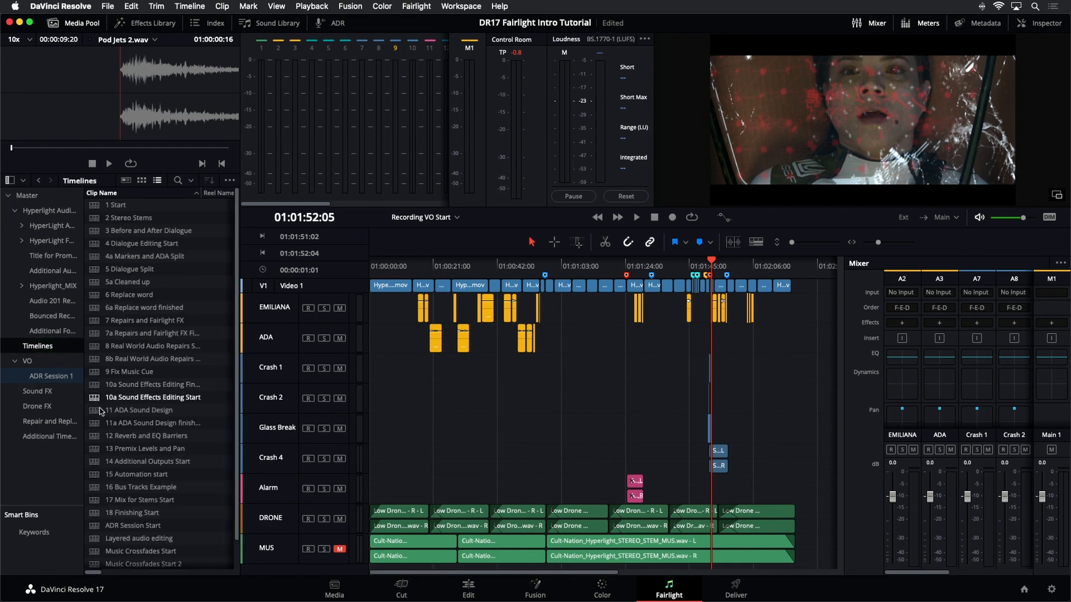
pyautogui.doubleClick(123, 411)
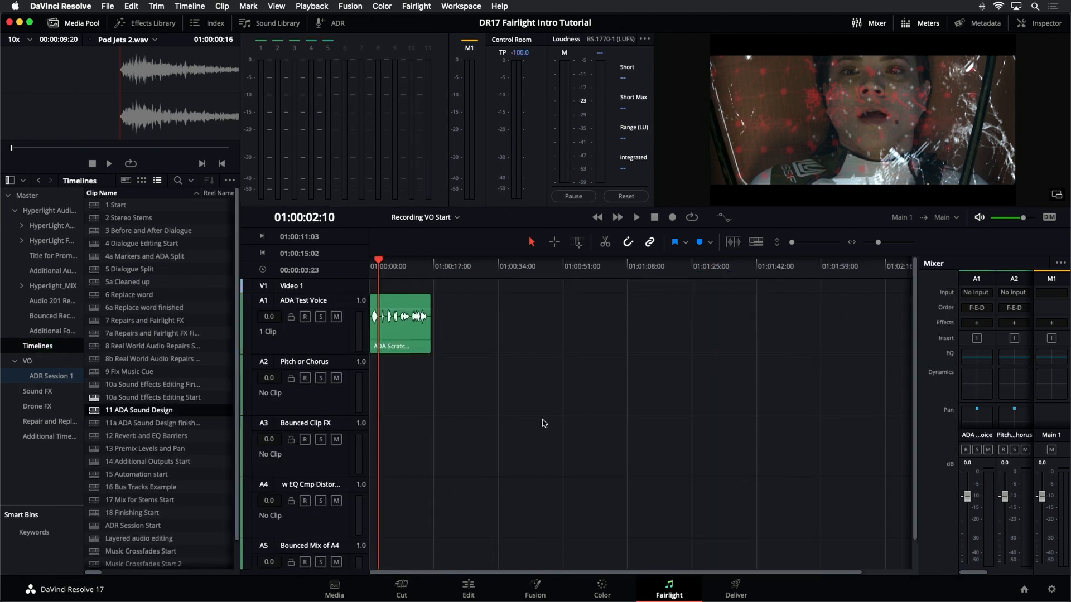
pyautogui.hotkey('shift', 'z')
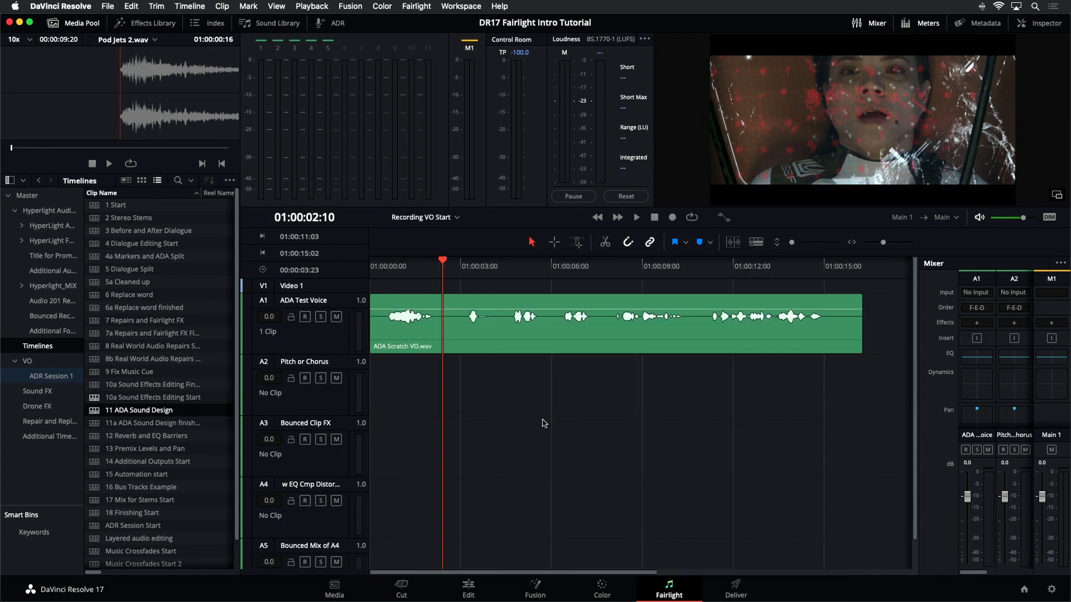
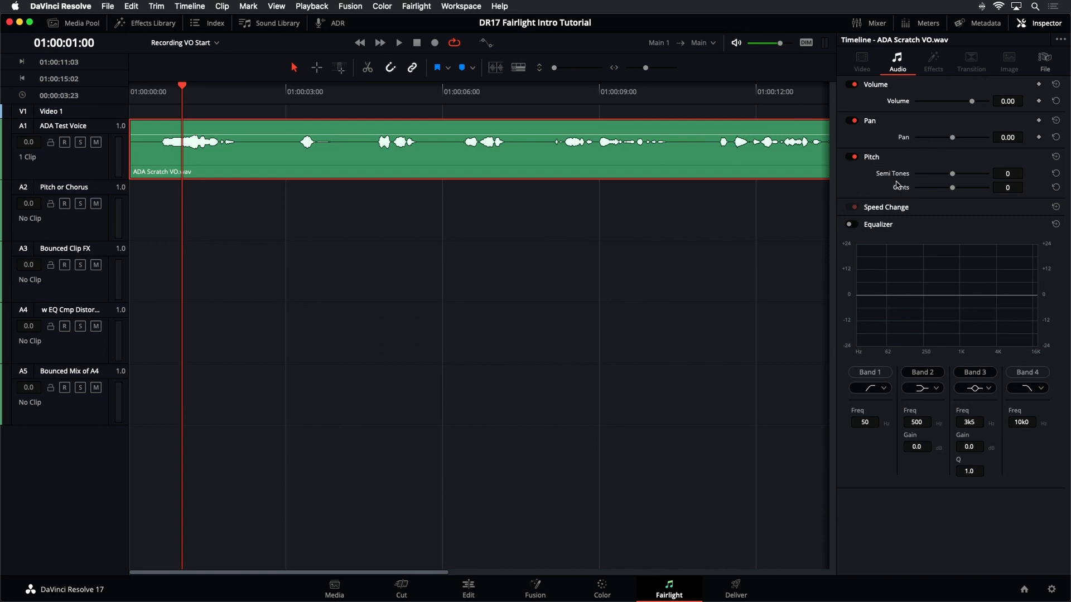
# Step: Try raising and lowering the semitone pitch of ADA Scratch VO.wav and reset the clip's pitch
pyautogui.moveTo(953, 177)
pyautogui.mouseDown()
pyautogui.moveTo(908, 178)
pyautogui.moveTo(983, 178)
pyautogui.moveTo(971, 176)
pyautogui.mouseUp()
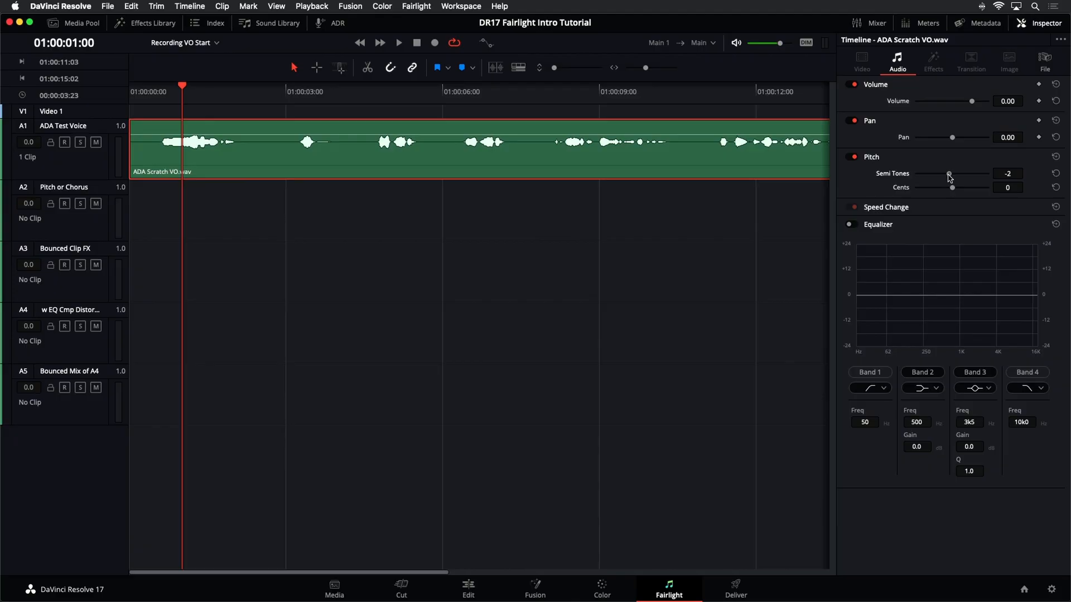
pyautogui.moveTo(948, 174); pyautogui.dragTo(936, 178)
pyautogui.click(1056, 157)
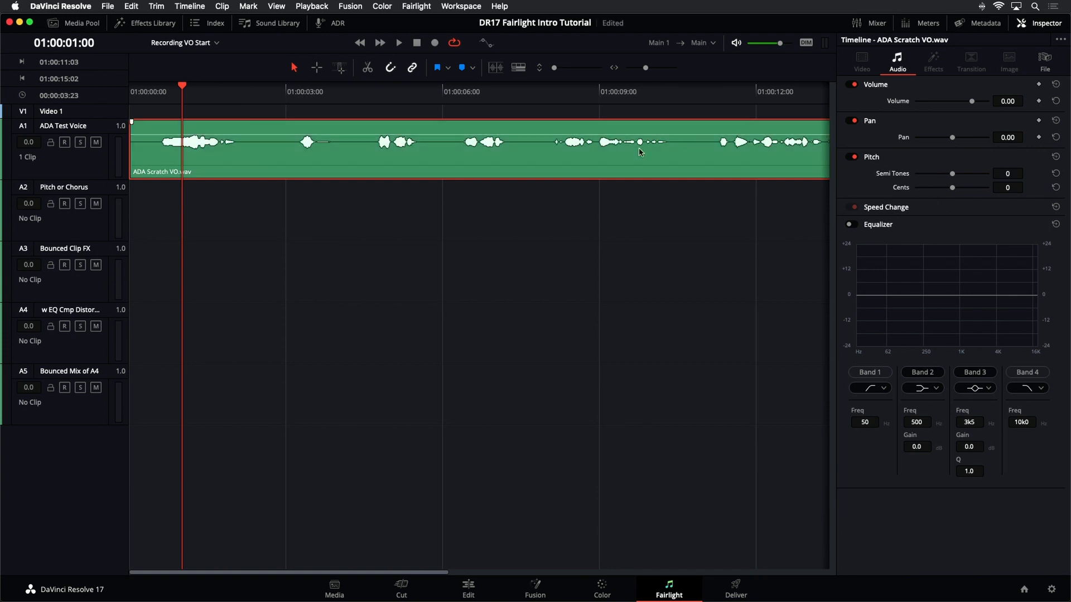
# Step: Play ADA Scratch VO.wav unpitched, raise its pitch to 17 semitones and listen to the result
pyautogui.press('space')
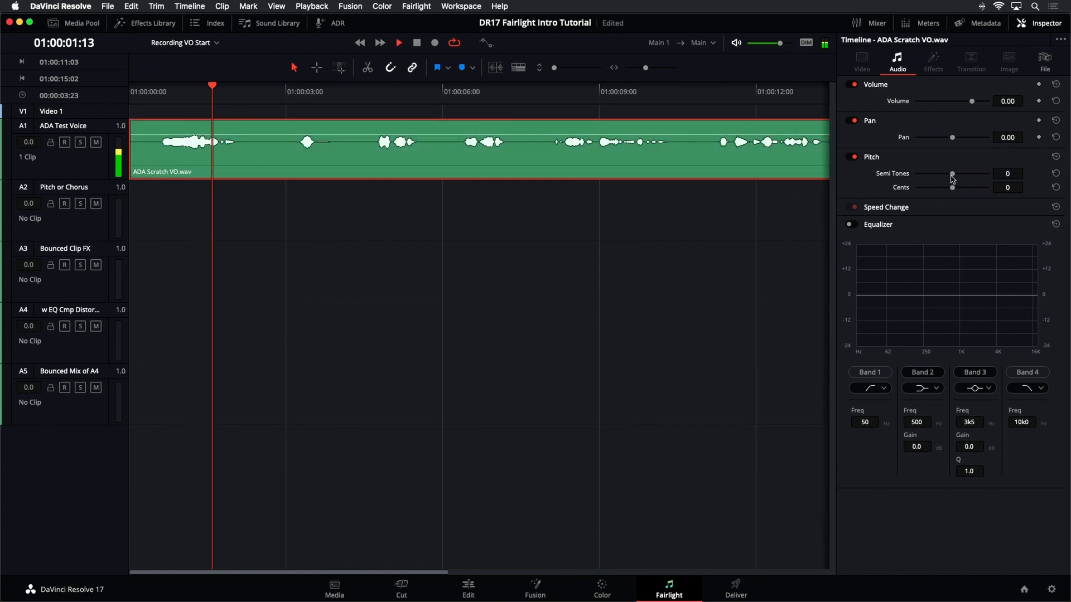
pyautogui.moveTo(953, 173); pyautogui.dragTo(980, 180)
pyautogui.press('space')
pyautogui.press('space')
pyautogui.press('space')
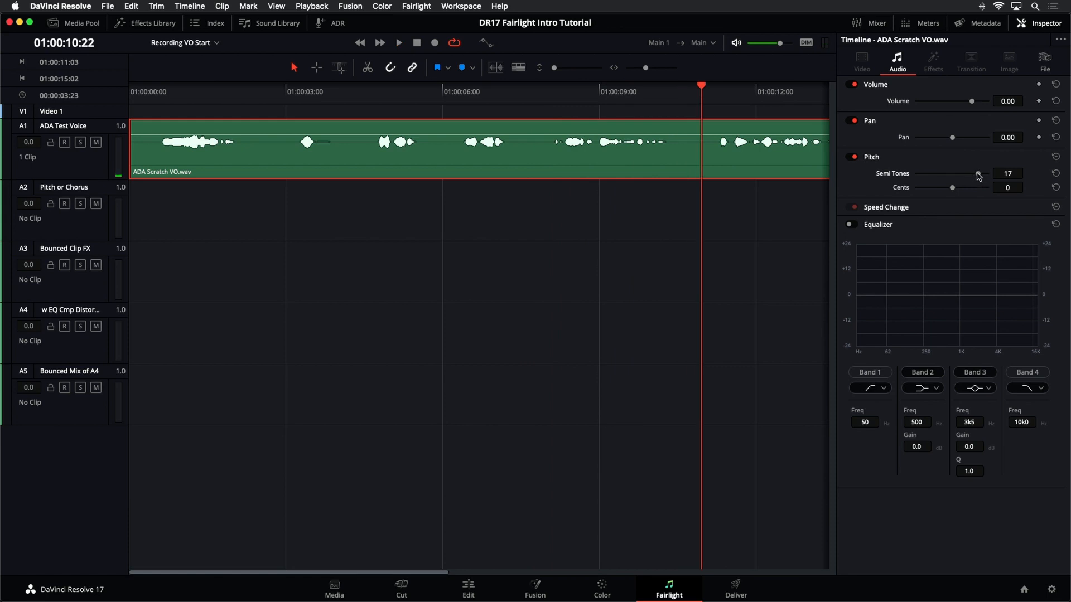
# Step: Set the clip's pitch to 4 and 5 semitones in turn while playing it back
pyautogui.moveTo(953, 183); pyautogui.dragTo(956, 175)
pyautogui.press('space')
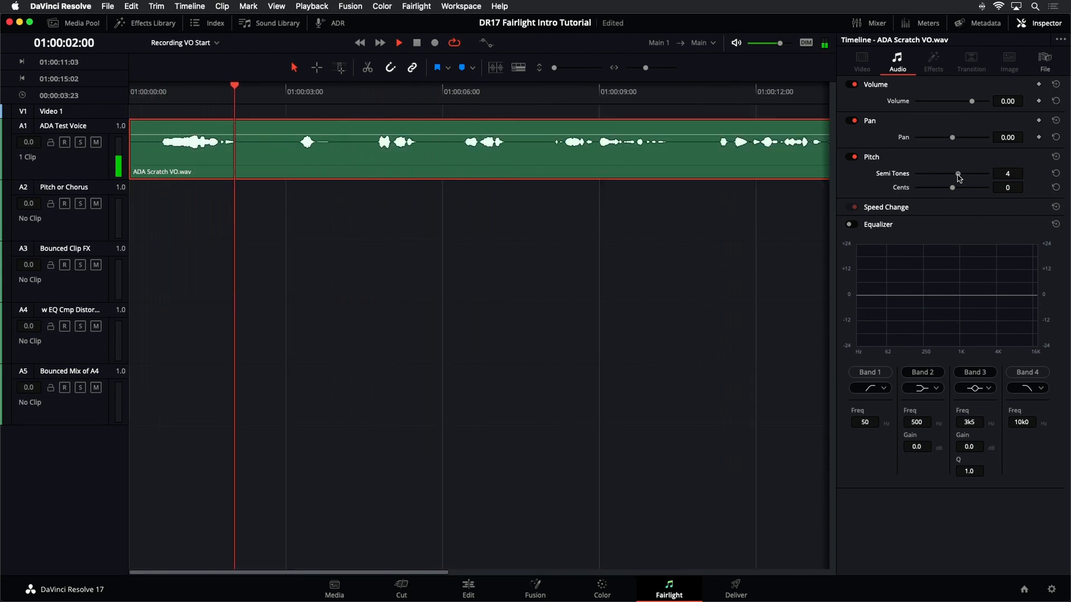
pyautogui.moveTo(958, 174); pyautogui.dragTo(959, 174)
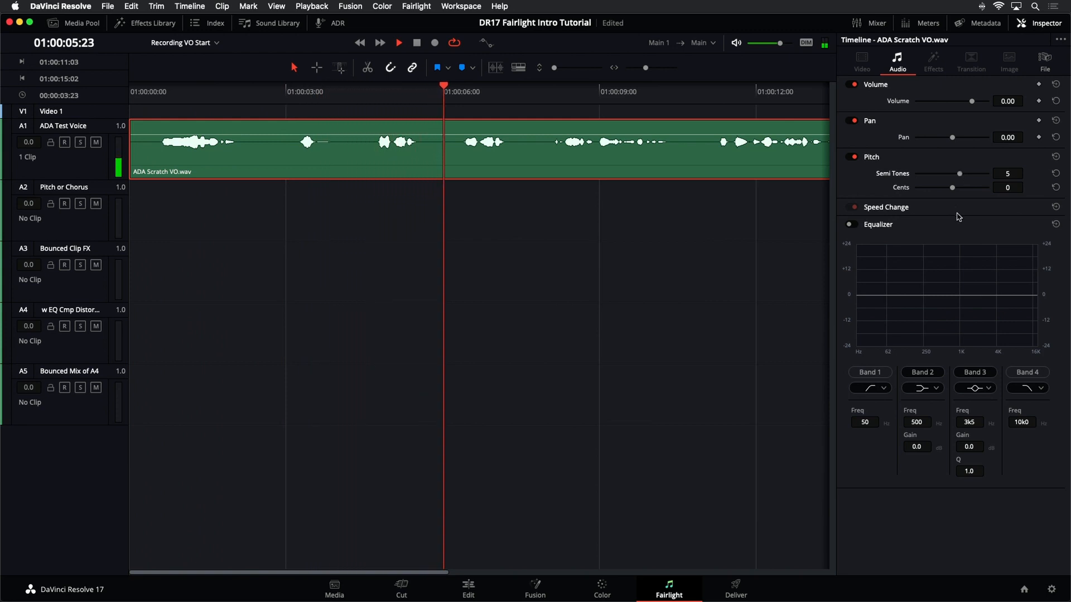
# Step: Lower the clip's pitch to -9 semitones, play it and adjust the pitch to -7 semitones
pyautogui.press('space')
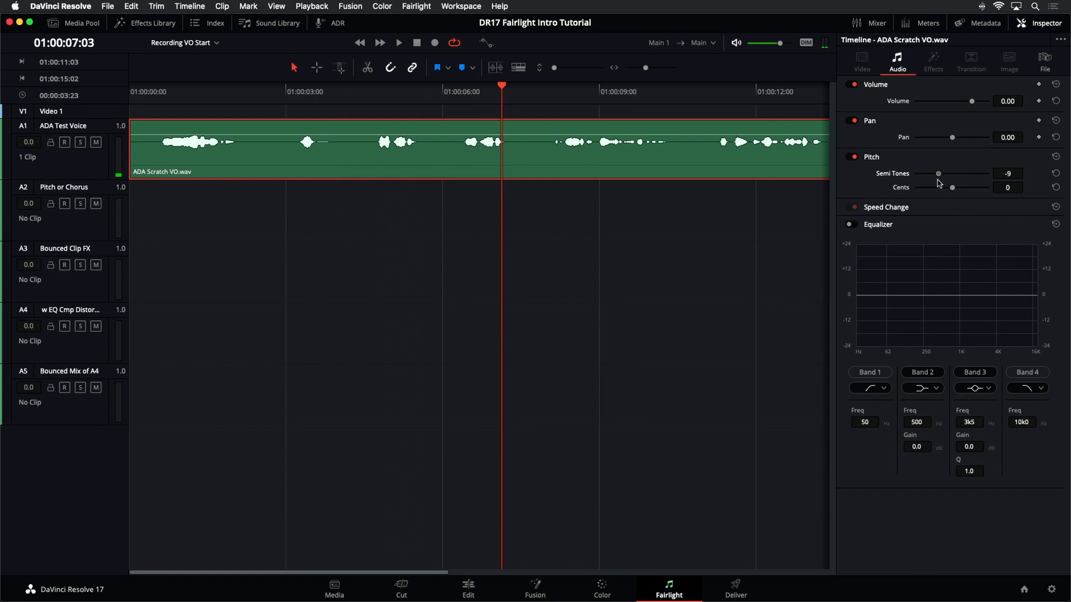
pyautogui.press('space')
pyautogui.moveTo(939, 174); pyautogui.dragTo(941, 177)
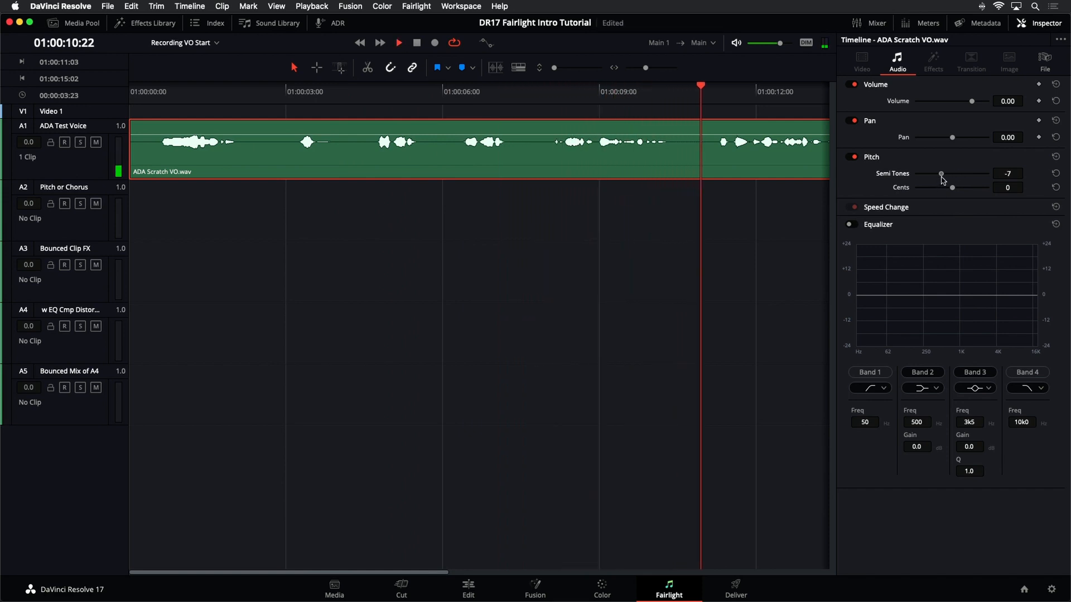
# Step: Stop playback, reset the clip's pitch to 0 semitones and copy ADA Scratch VO.wav onto the A2 Pitch or Chorus track
pyautogui.press('space')
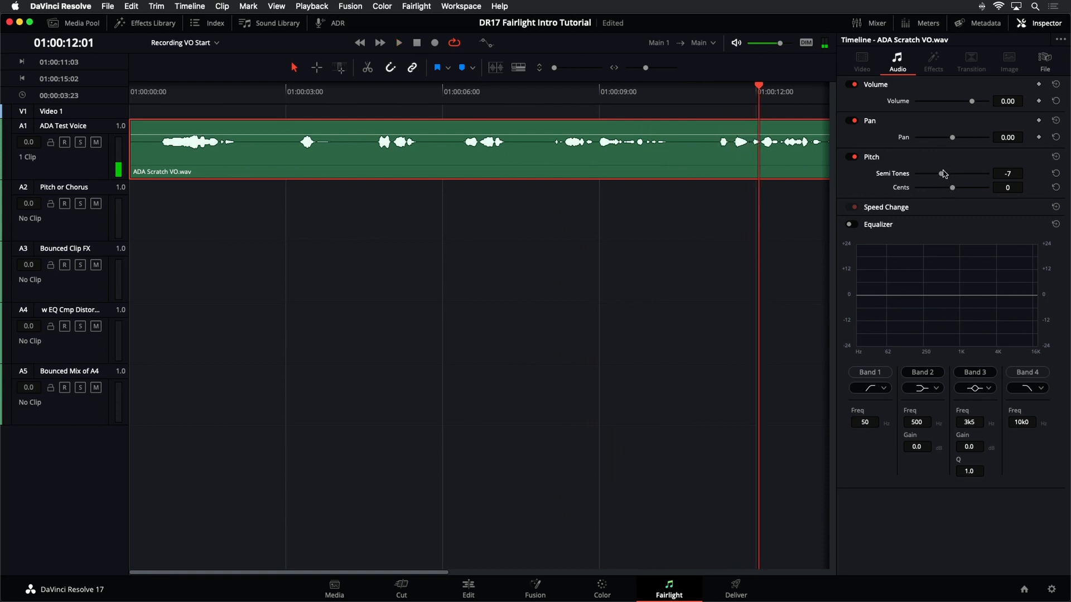
pyautogui.moveTo(952, 177); pyautogui.dragTo(954, 176)
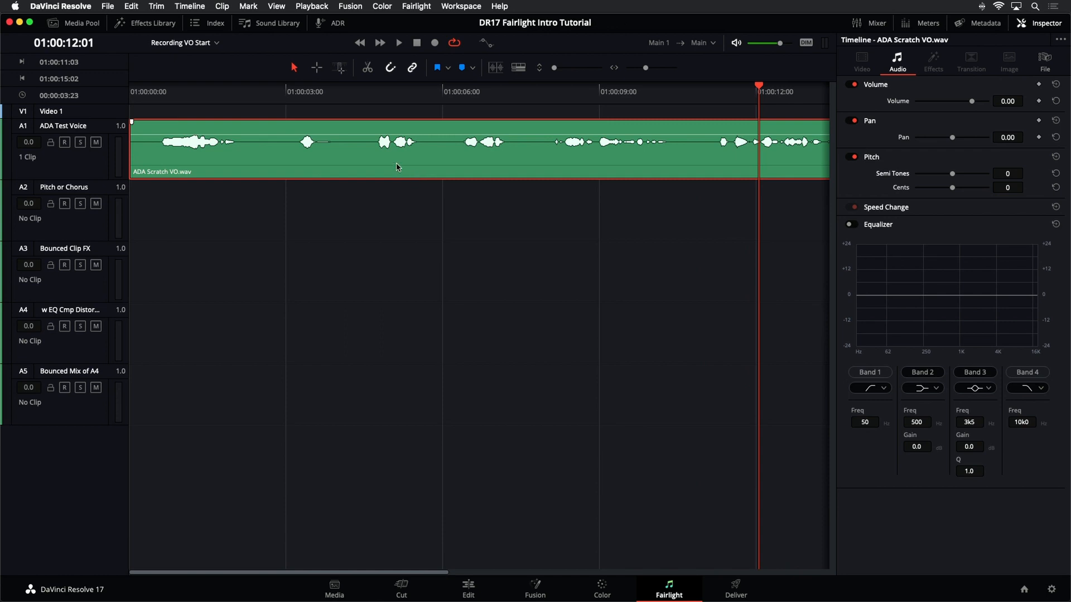
pyautogui.moveTo(397, 167); pyautogui.dragTo(394, 193)
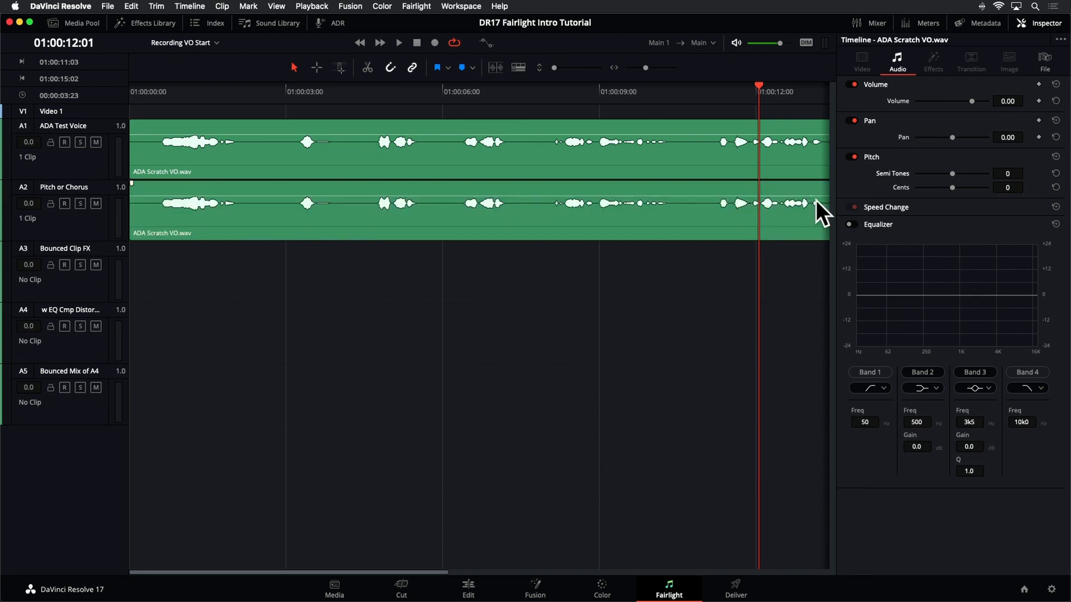
# Step: Try pitches of -5 and -12 semitones on the A1 clip while playing both tracks, and reset its pitch
pyautogui.press('space')
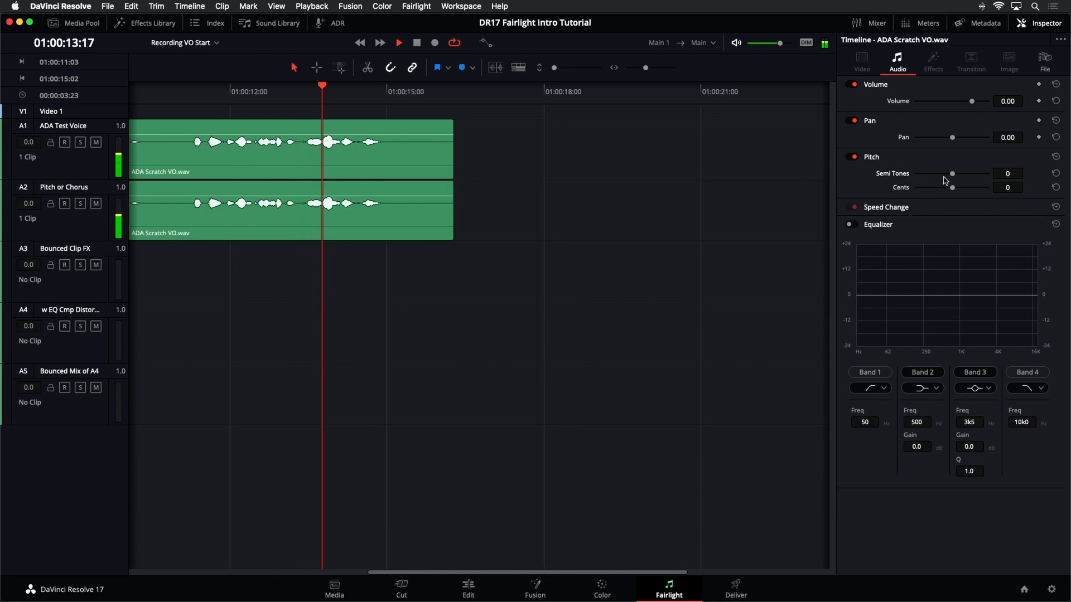
pyautogui.moveTo(952, 173); pyautogui.dragTo(945, 177)
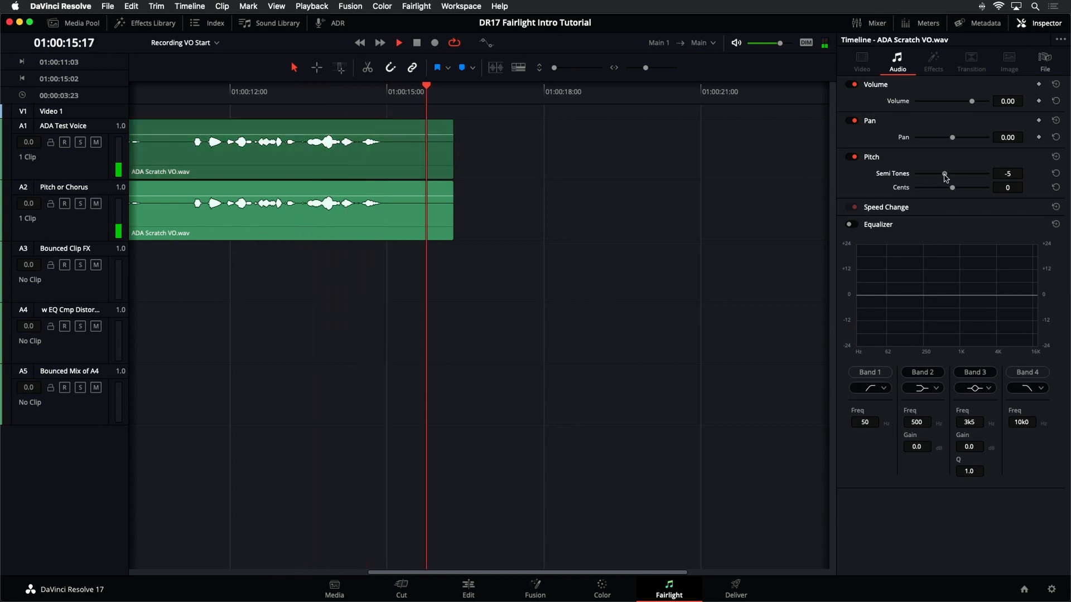
pyautogui.moveTo(946, 178); pyautogui.dragTo(936, 182)
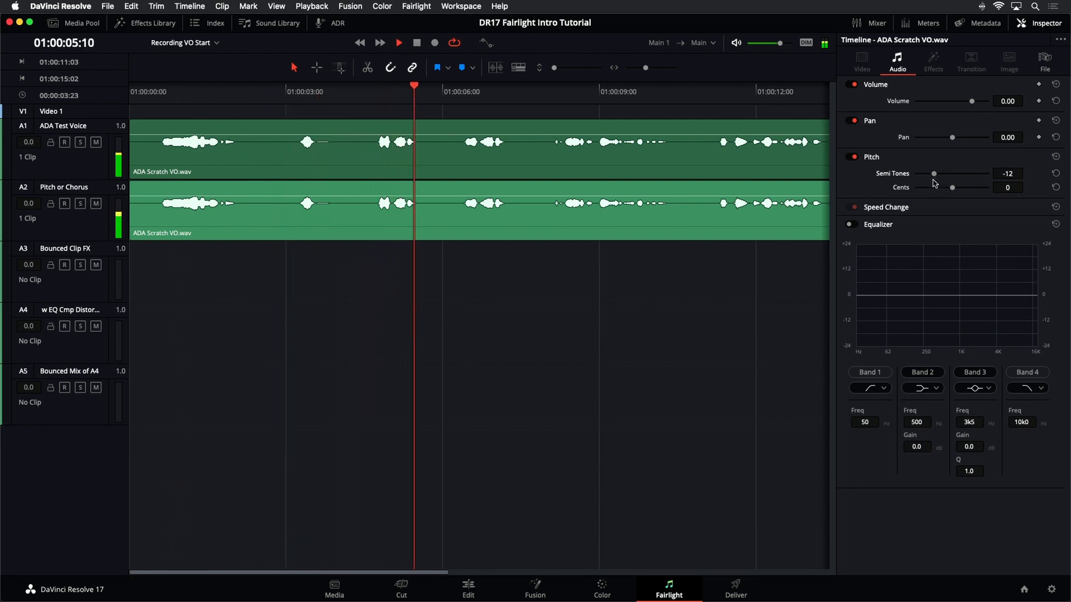
pyautogui.press('space')
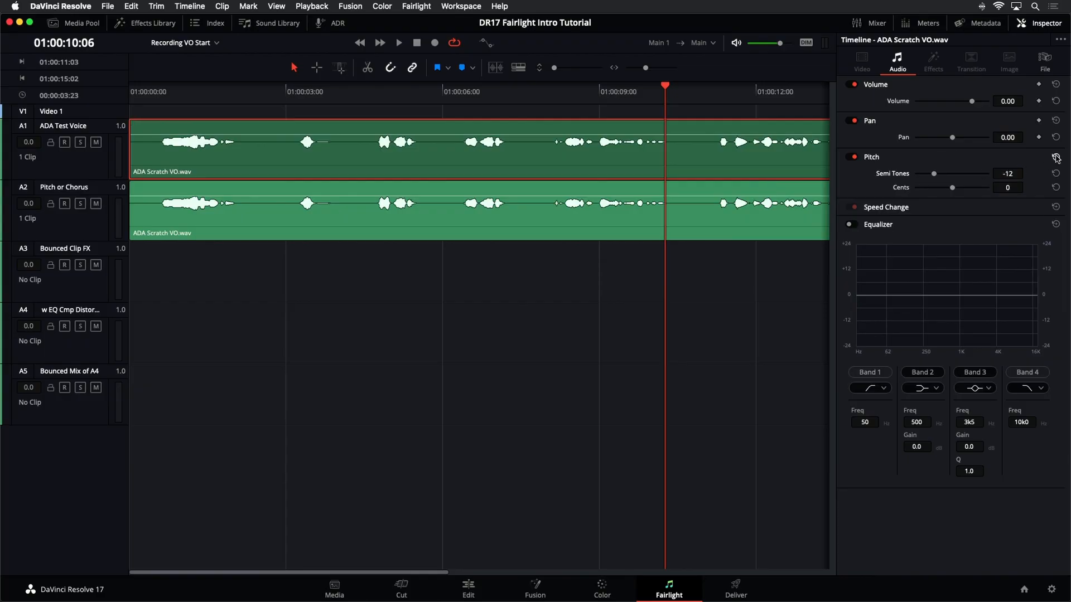
# Step: Lower the A2 clip's pitch to -10 and then -12 semitones, play both tracks and reduce the A2 clip's volume to -5.80
pyautogui.click(677, 219)
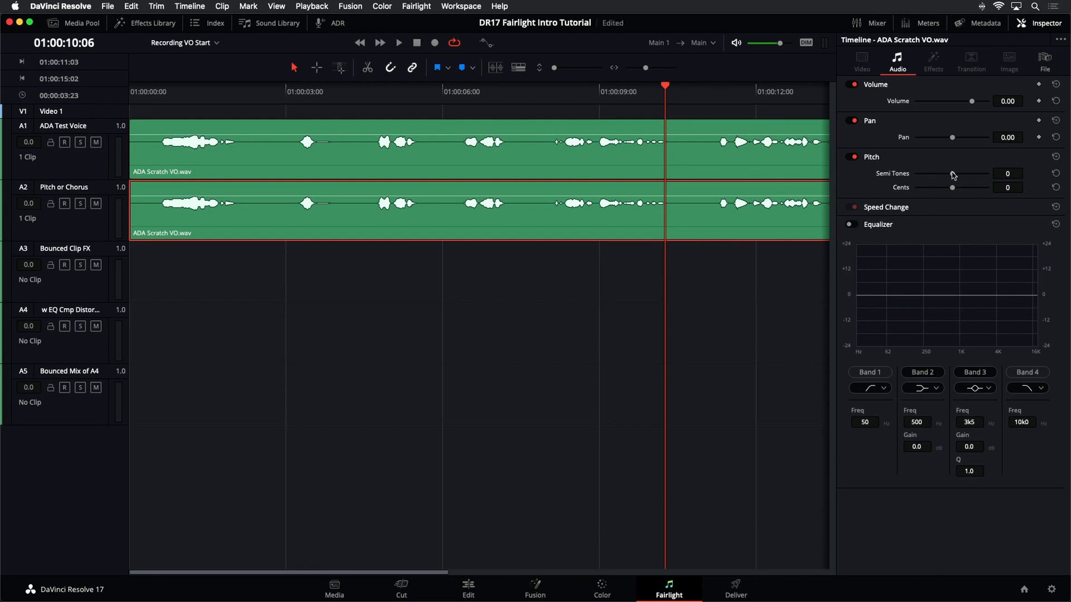
pyautogui.moveTo(954, 175); pyautogui.dragTo(949, 177)
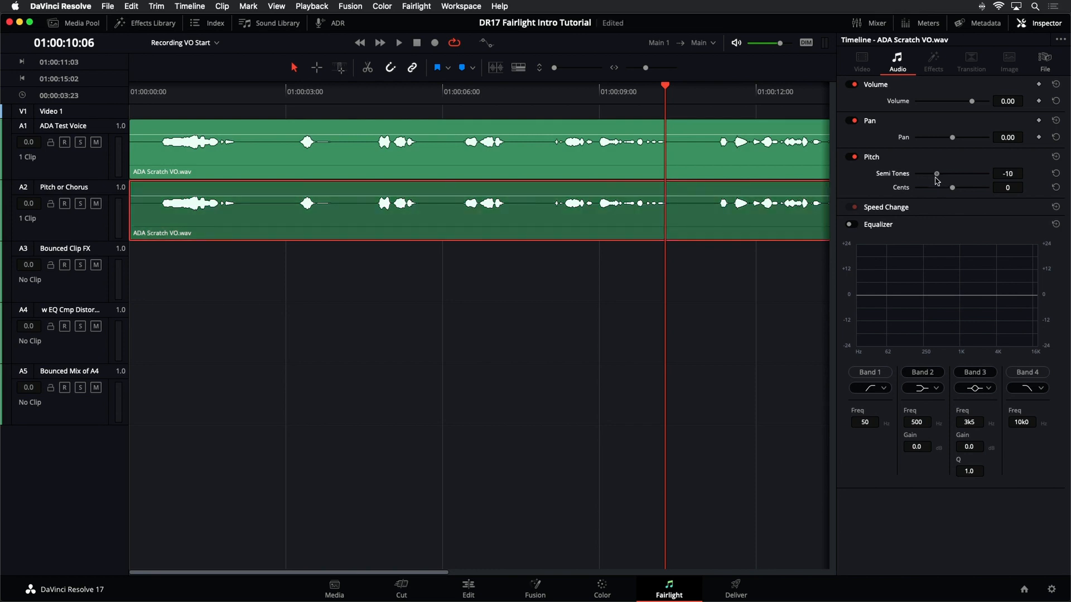
pyautogui.press('space')
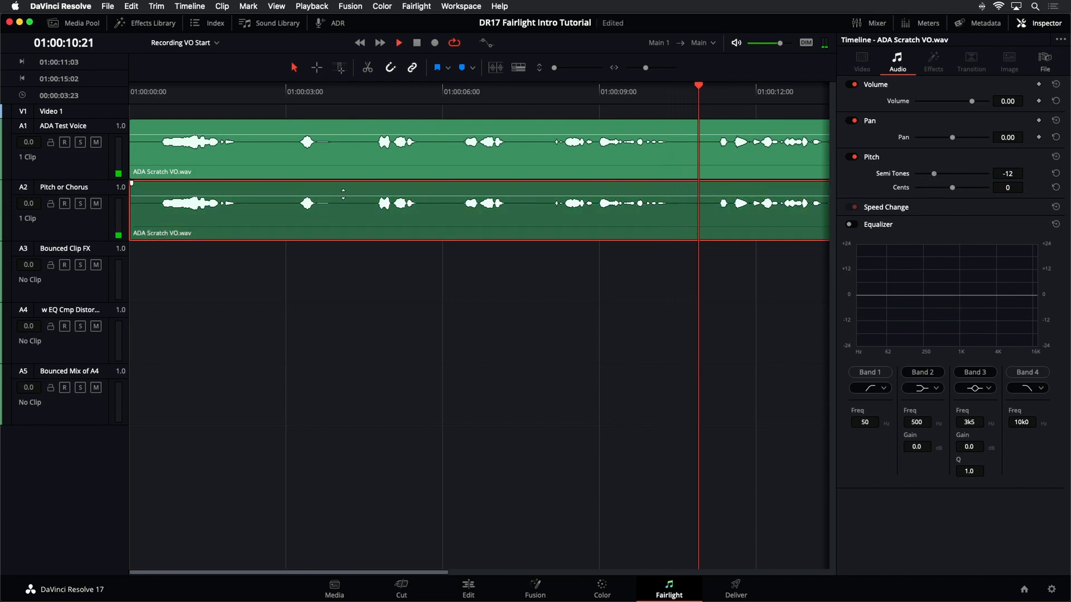
pyautogui.moveTo(343, 197); pyautogui.dragTo(344, 195)
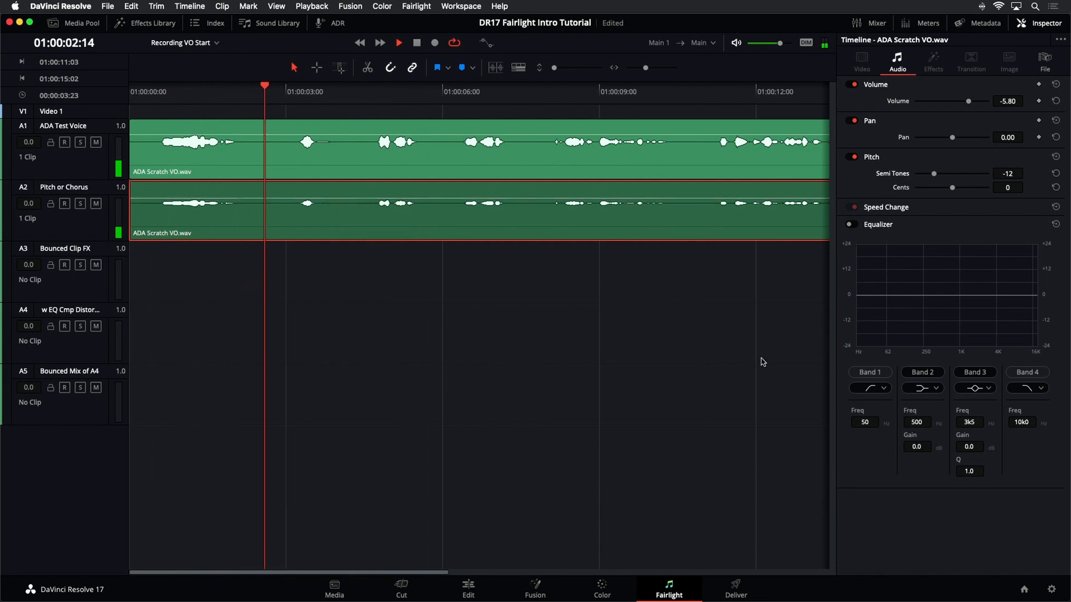
# Step: Stop playback and reset the A2 clip's pitch and volume to 0
pyautogui.press('space')
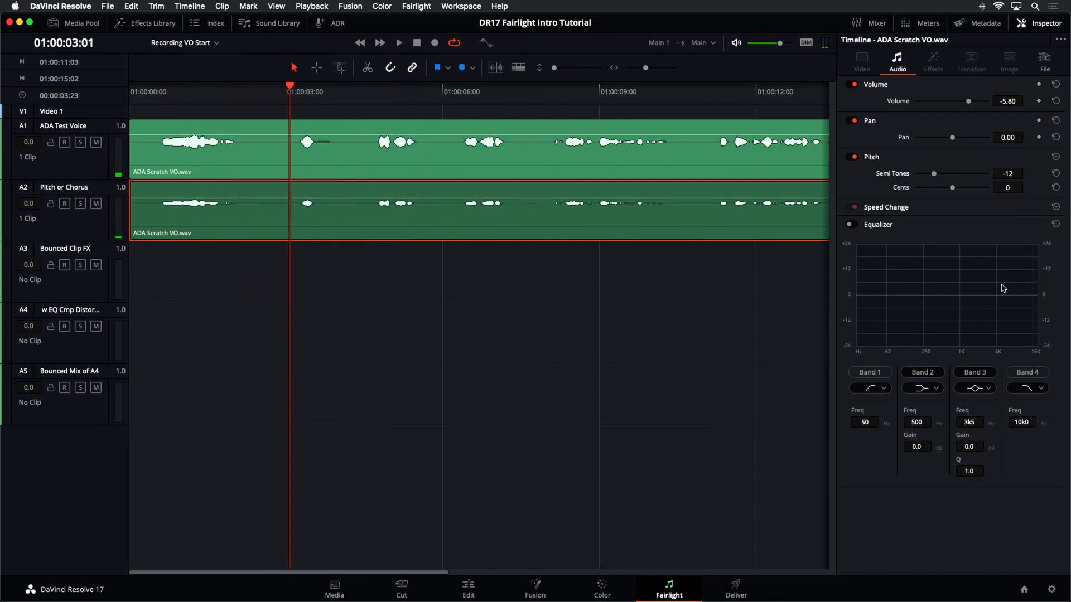
pyautogui.click(1056, 158)
pyautogui.moveTo(338, 191)
pyautogui.mouseDown()
pyautogui.moveTo(333, 206)
pyautogui.moveTo(335, 193)
pyautogui.mouseUp()
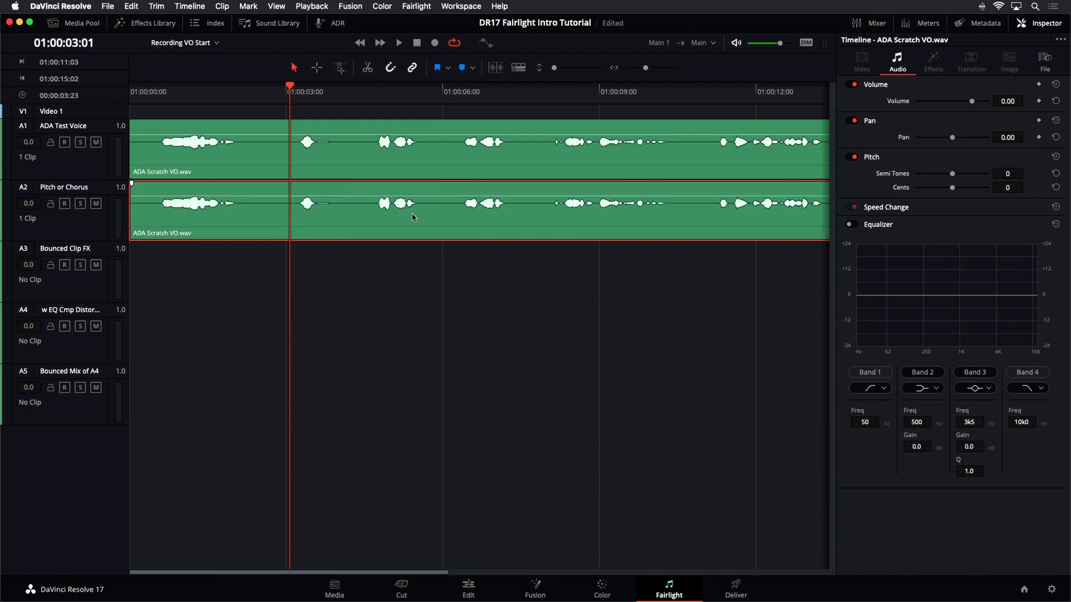
# Step: Add the Fairlight FX Chorus effect to the ADA Scratch VO.wav clip on the A2 track
pyautogui.press('super+minus')
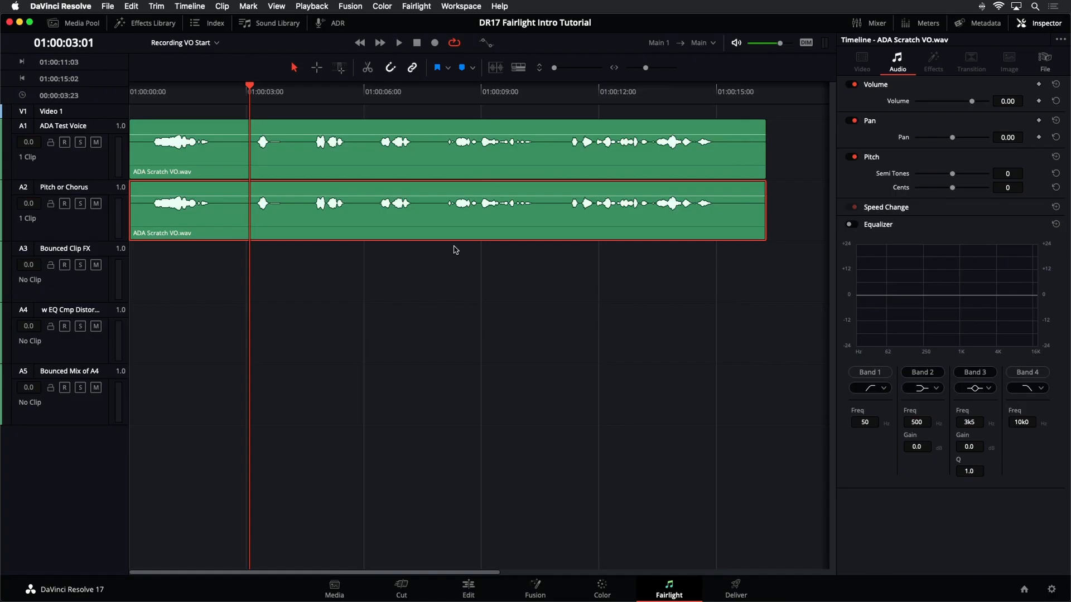
pyautogui.click(134, 32)
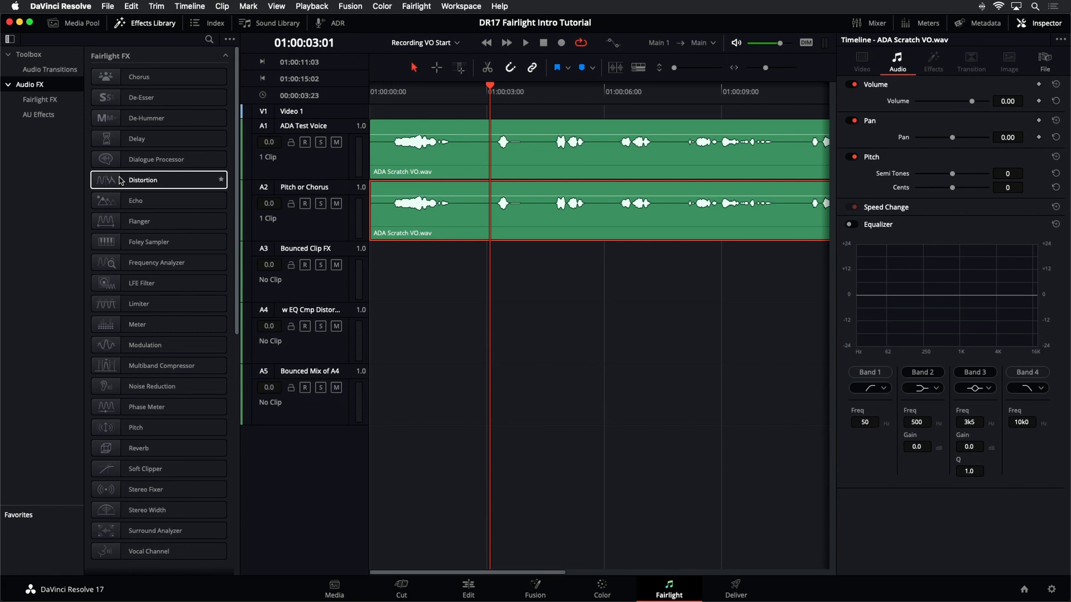
pyautogui.click(145, 82)
pyautogui.moveTo(141, 82); pyautogui.dragTo(386, 212)
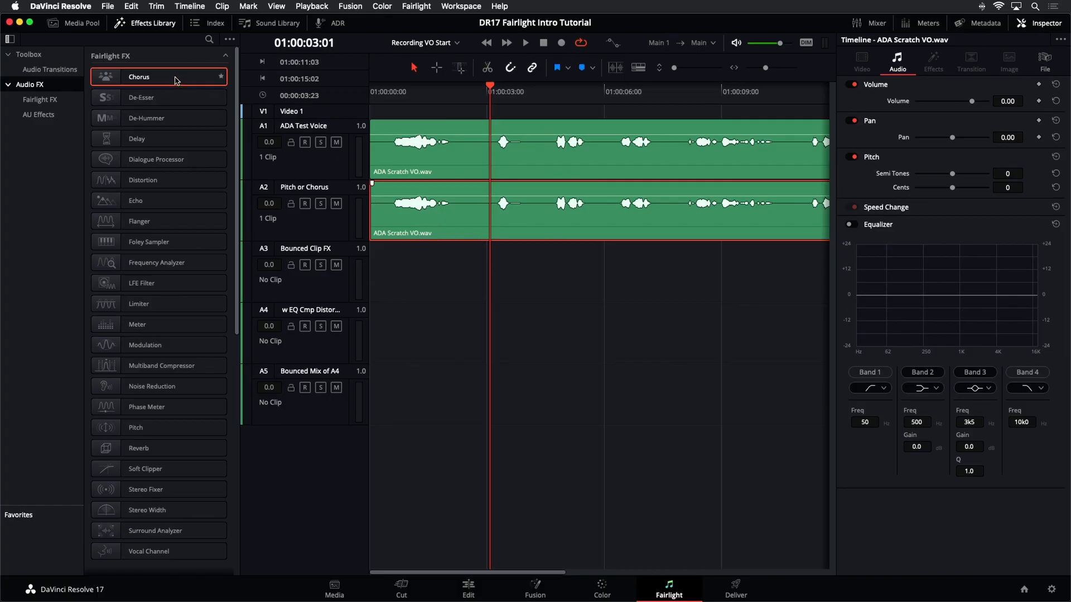
pyautogui.moveTo(176, 82); pyautogui.dragTo(394, 223)
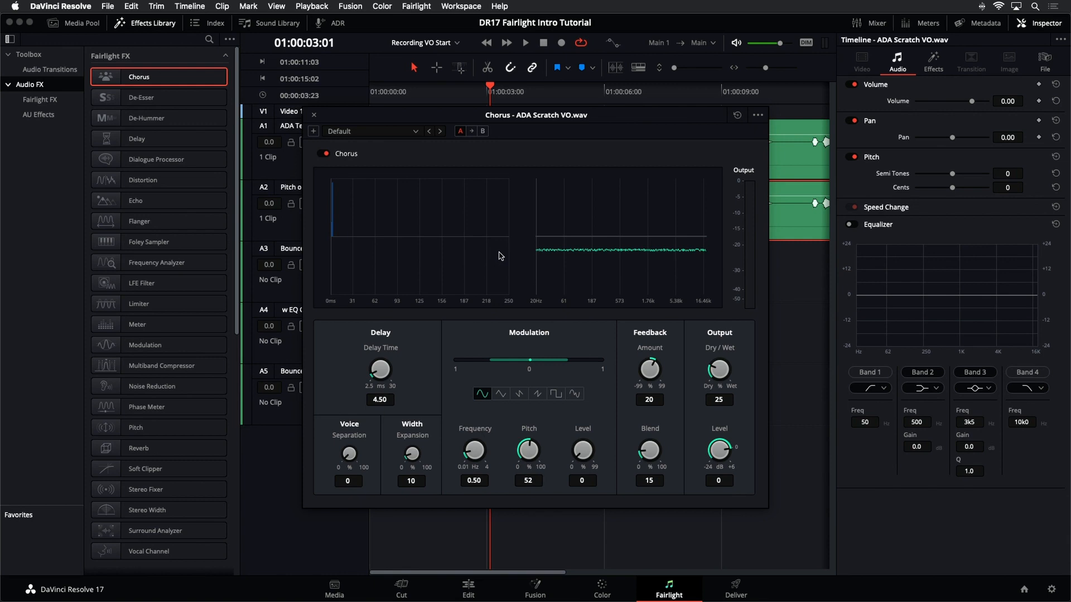
pyautogui.moveTo(410, 113); pyautogui.dragTo(472, 165)
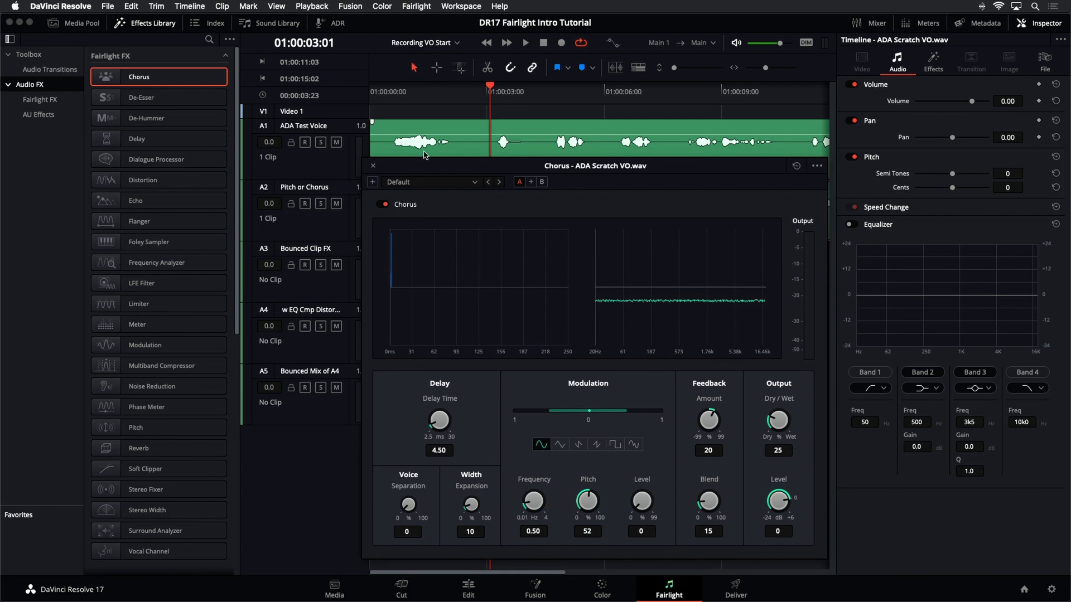
pyautogui.moveTo(721, 168); pyautogui.dragTo(728, 273)
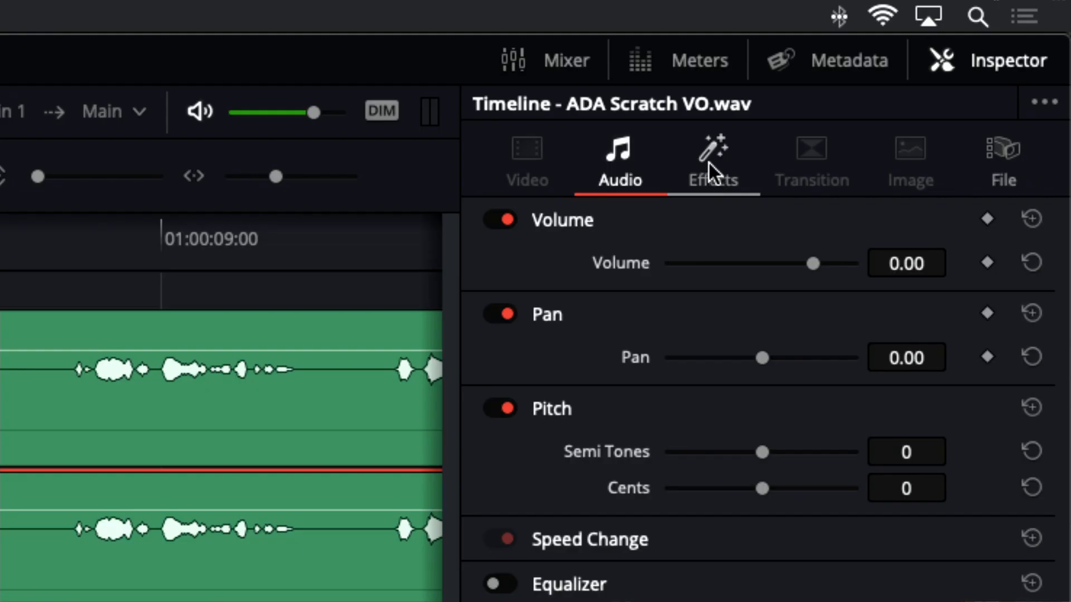
# Step: Reopen the Chorus settings from the A2 clip's applied effects and view the available presets
pyautogui.click(709, 163)
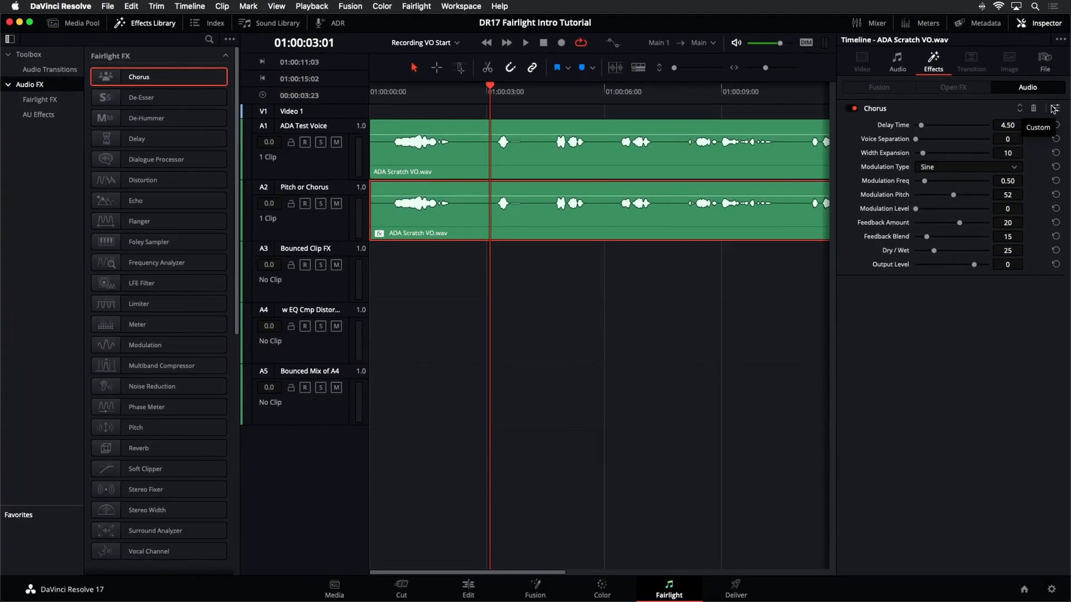
pyautogui.click(1053, 108)
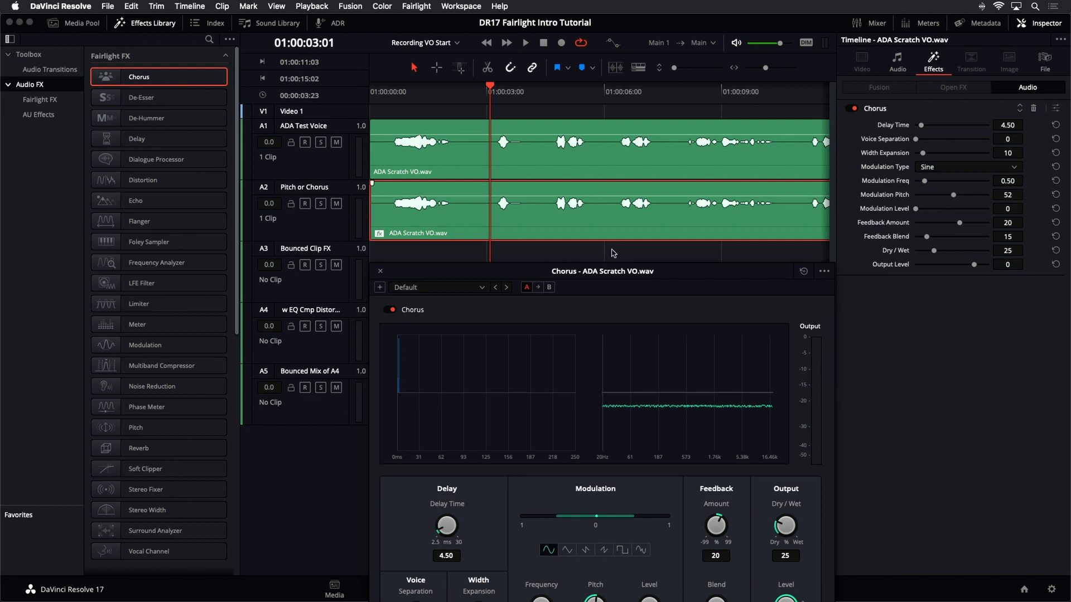
pyautogui.moveTo(597, 277); pyautogui.dragTo(563, 177)
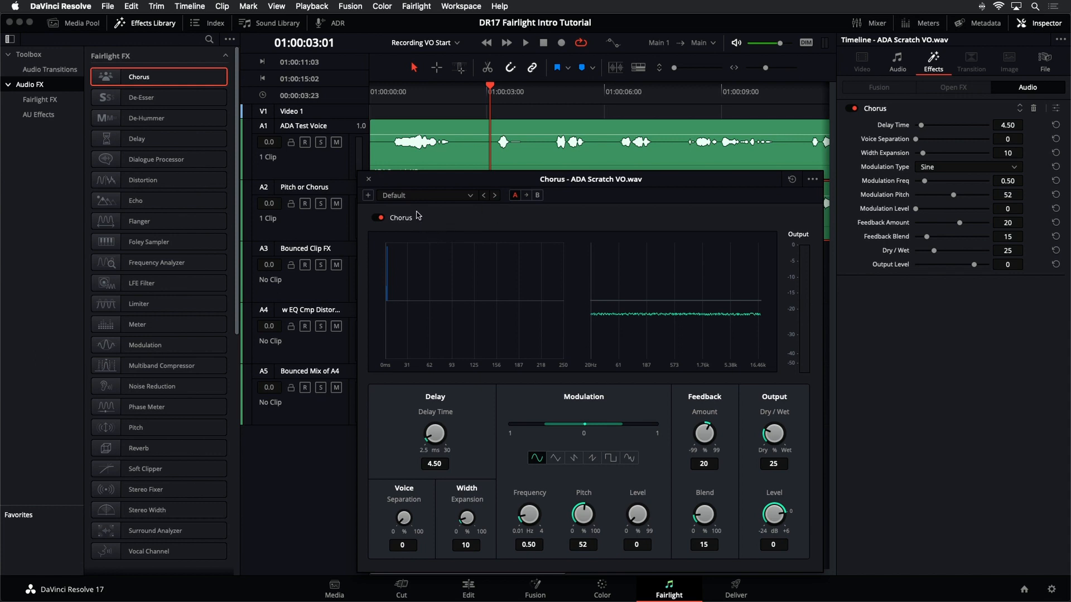
pyautogui.click(471, 196)
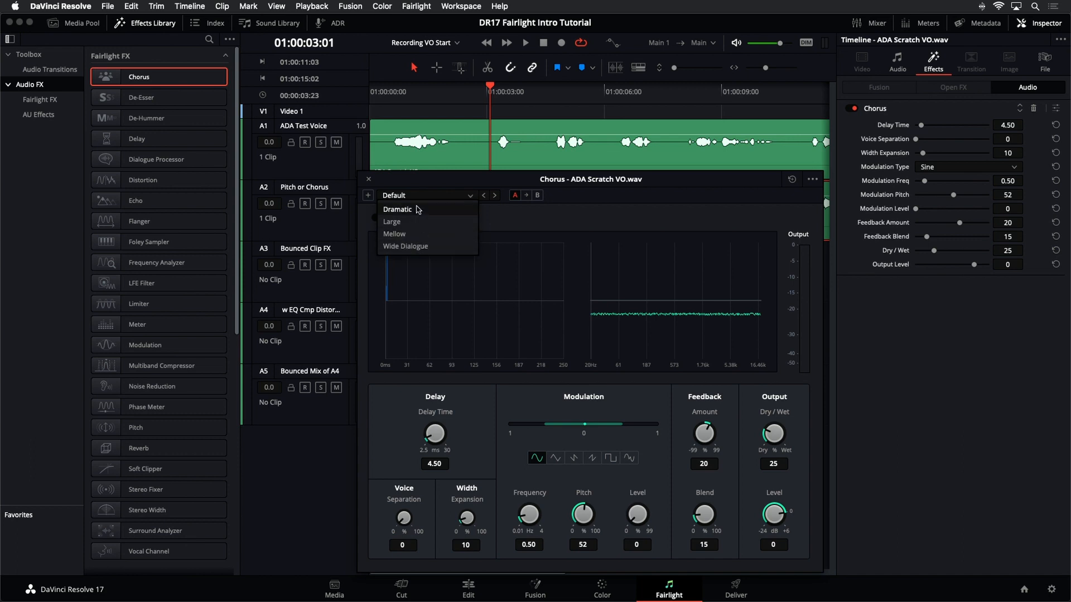
pyautogui.click(453, 185)
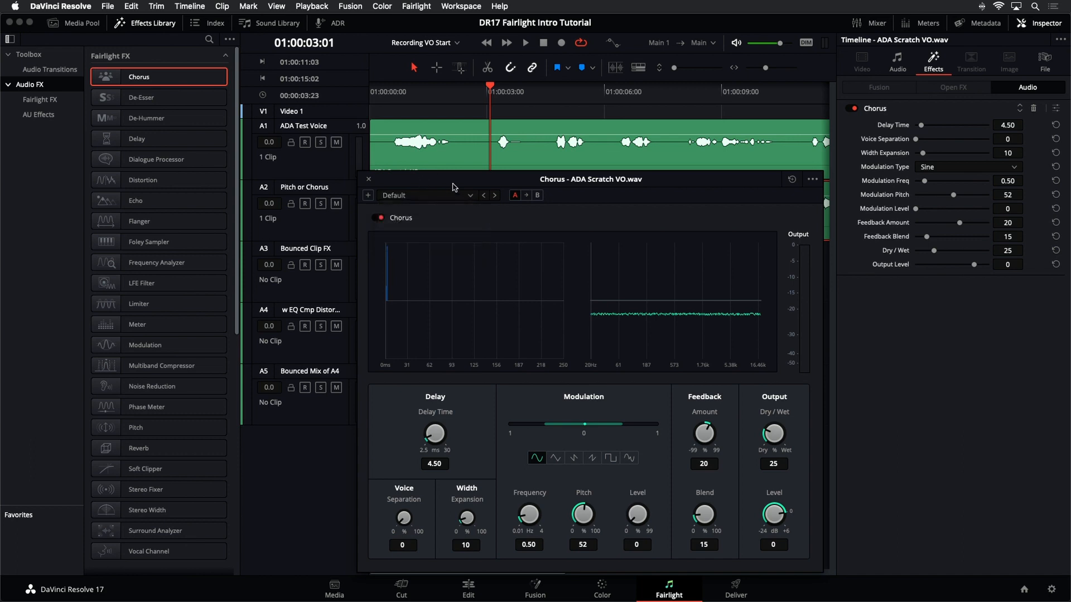
# Step: Solo the A2 Pitch or Chorus track and play the clip with the Default Chorus preset
pyautogui.press('space')
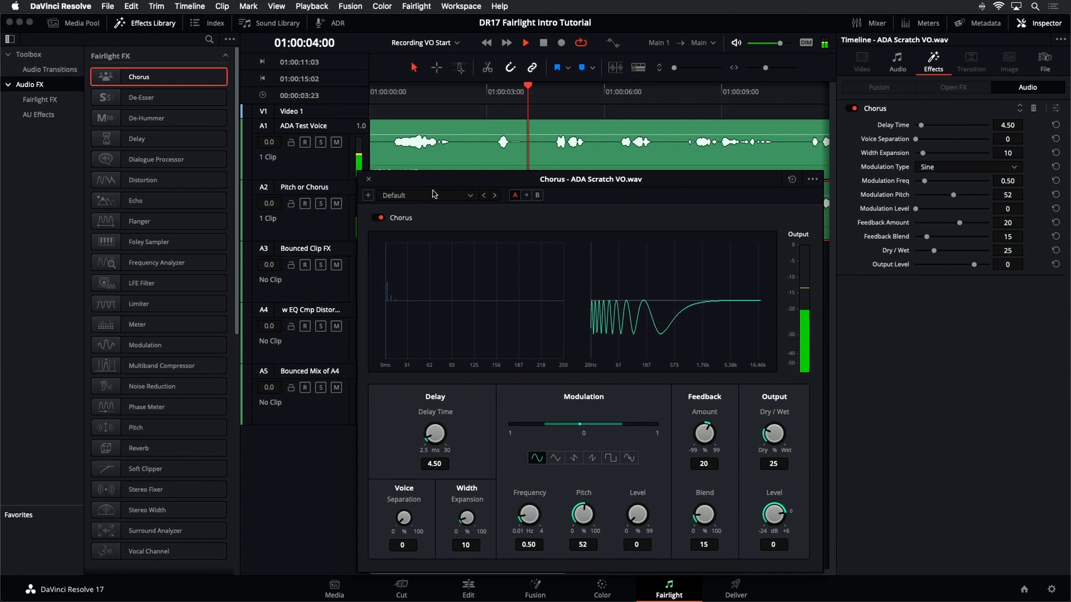
pyautogui.press('space')
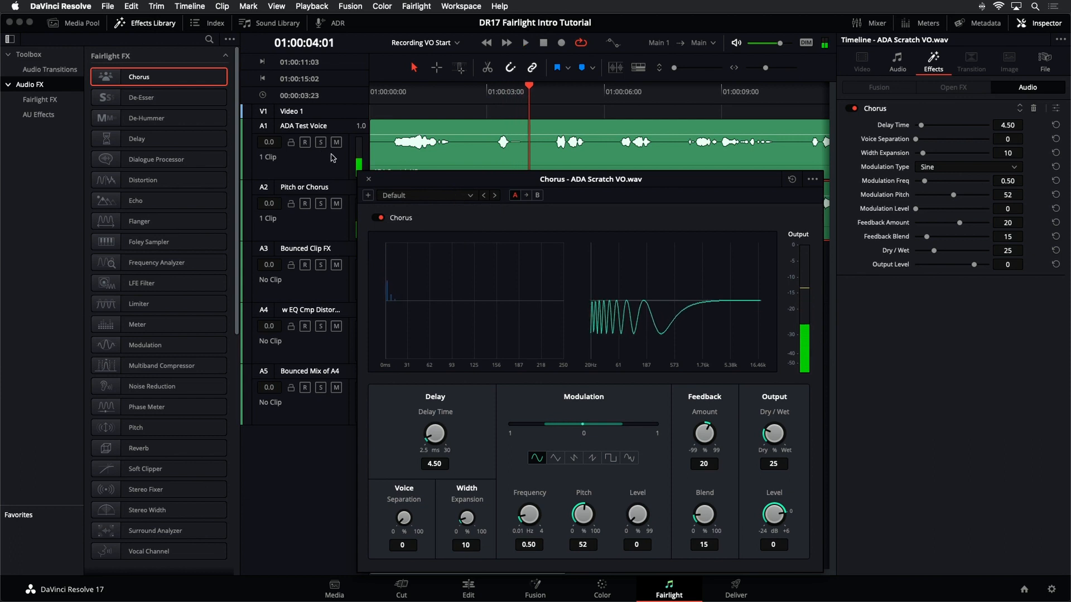
pyautogui.click(320, 204)
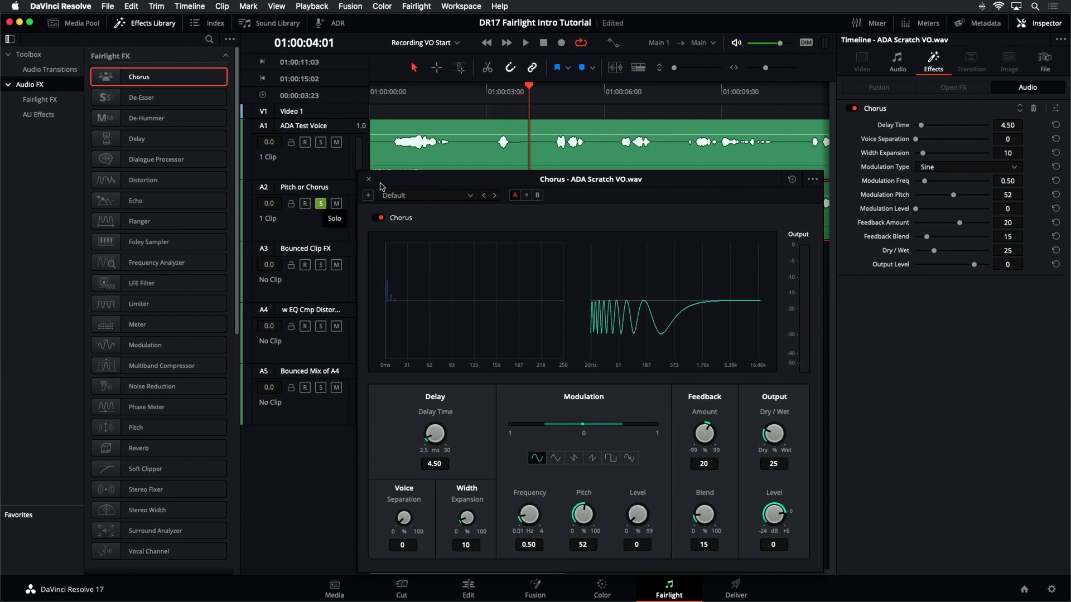
pyautogui.moveTo(382, 187)
pyautogui.mouseDown()
pyautogui.moveTo(413, 249)
pyautogui.moveTo(402, 259)
pyautogui.moveTo(389, 181)
pyautogui.mouseUp()
pyautogui.press('space')
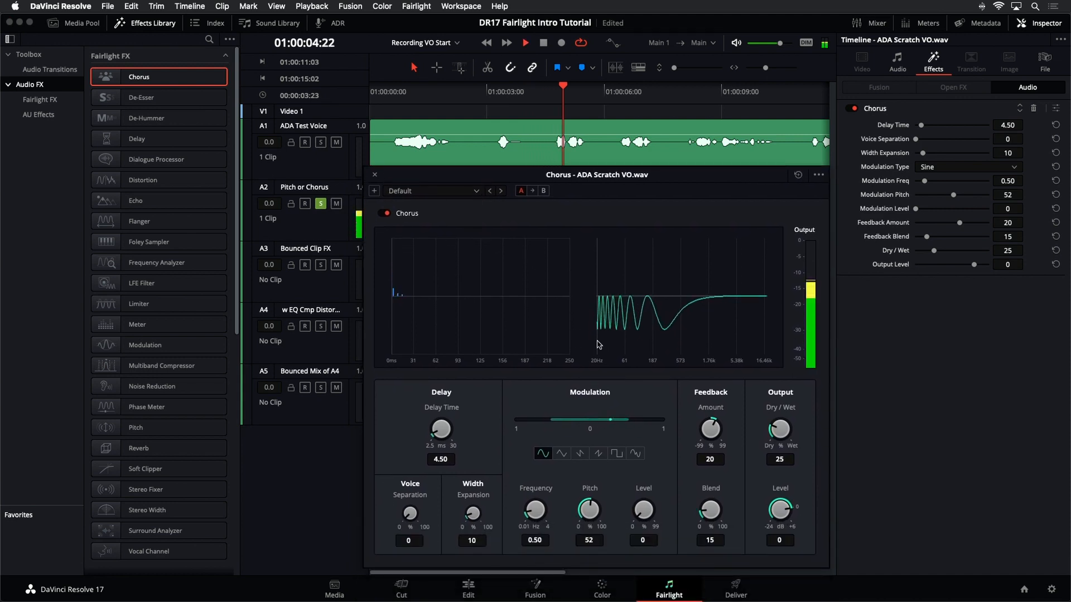
# Step: Apply the Dramatic preset to the Chorus effect and listen to the A2 clip
pyautogui.click(453, 191)
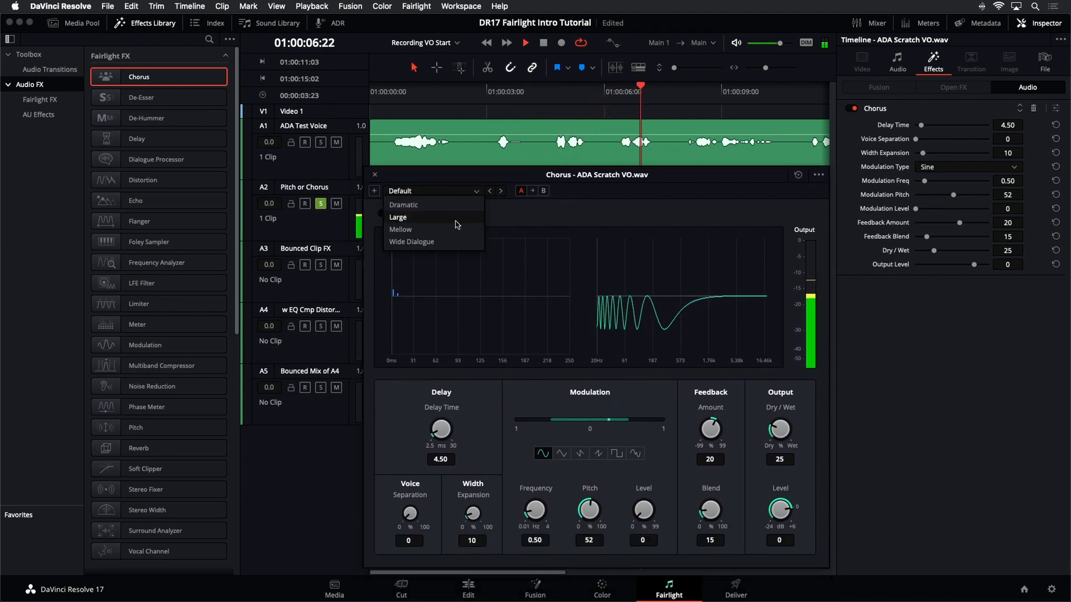
pyautogui.click(452, 209)
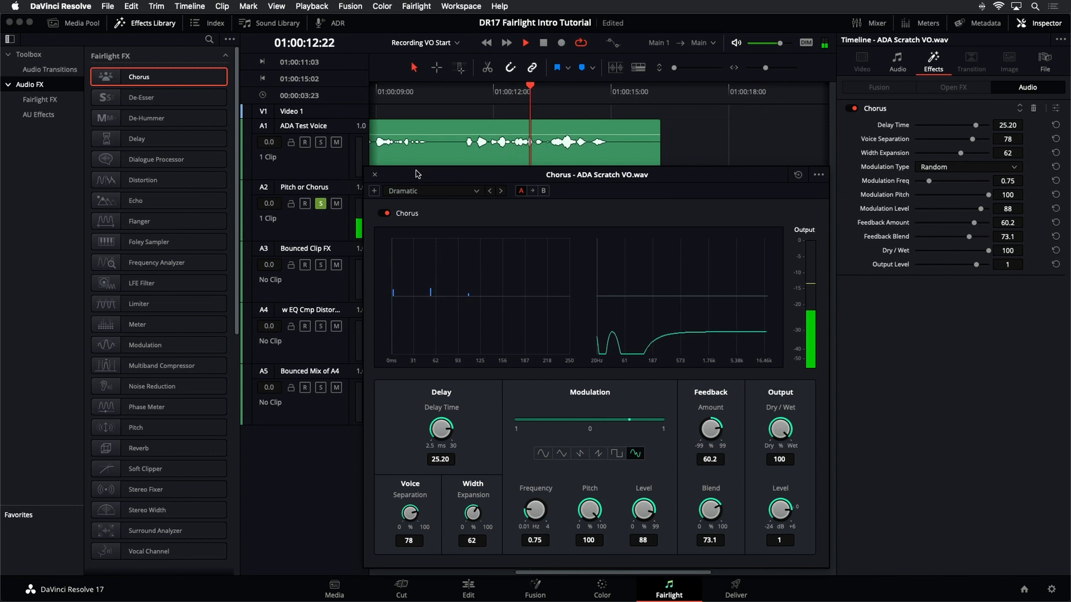
pyautogui.press('space')
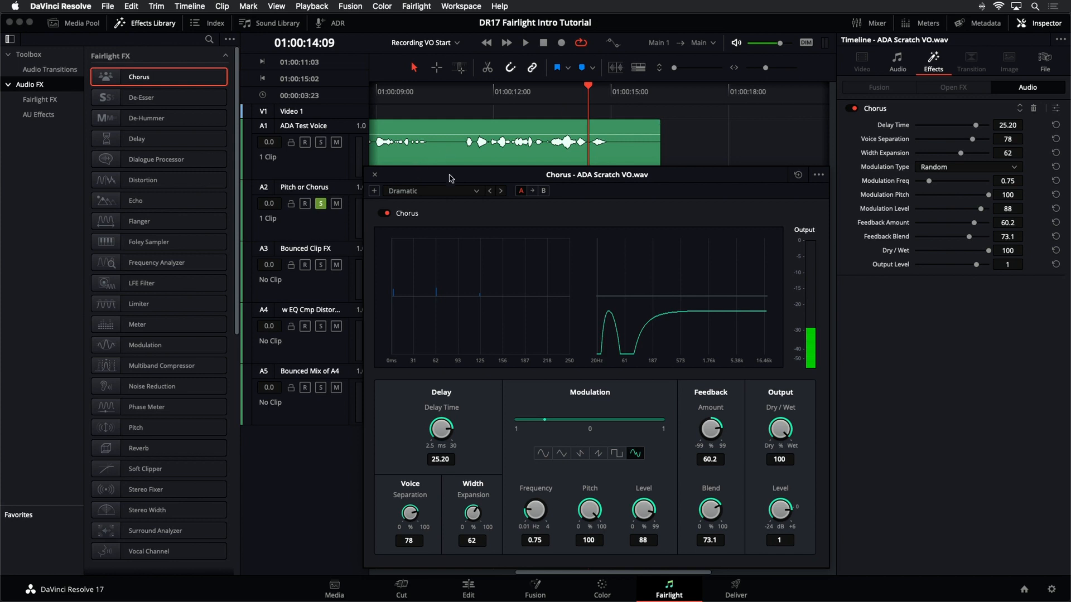
pyautogui.moveTo(451, 179); pyautogui.dragTo(454, 135)
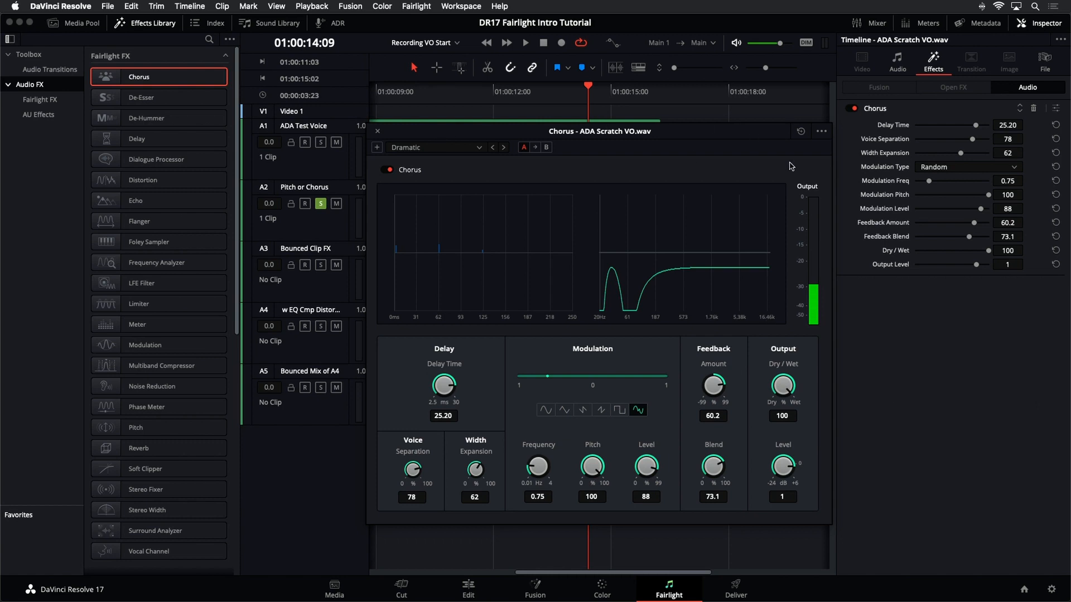
# Step: Keep the Dramatic preset, adjust the Chorus output's Dry/Wet mix and reset that mix to its default
pyautogui.click(480, 148)
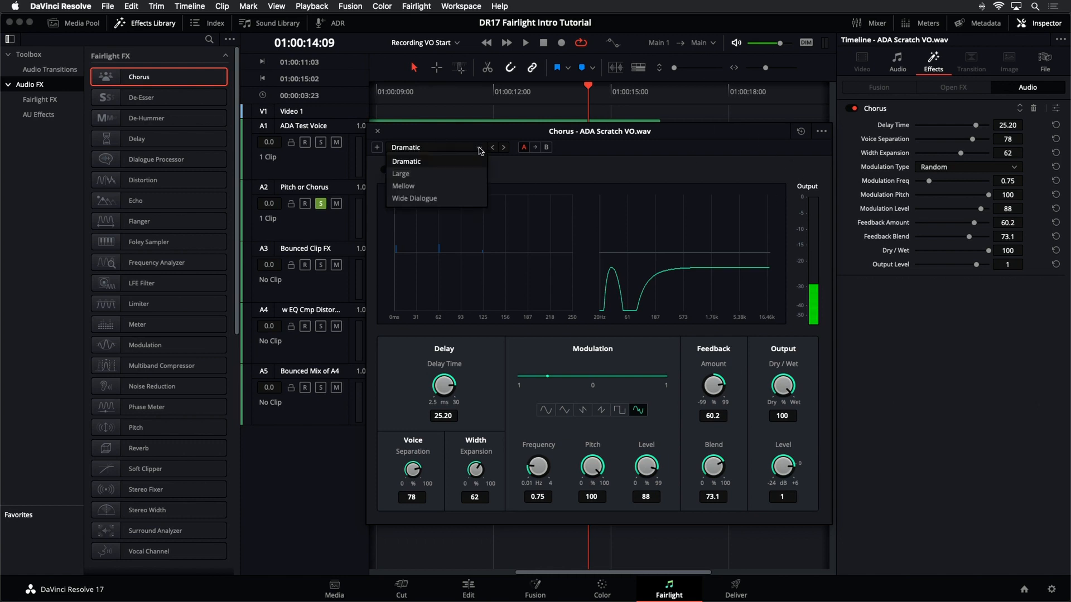
pyautogui.click(474, 147)
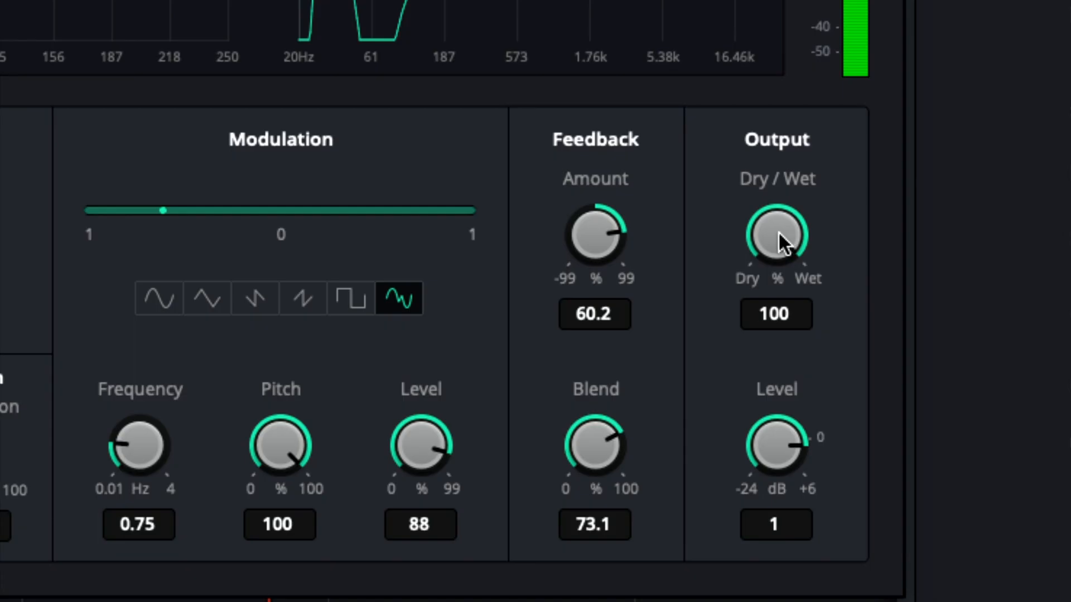
pyautogui.moveTo(784, 387); pyautogui.dragTo(725, 380)
pyautogui.moveTo(623, 213); pyautogui.dragTo(706, 216)
pyautogui.doubleClick(774, 224)
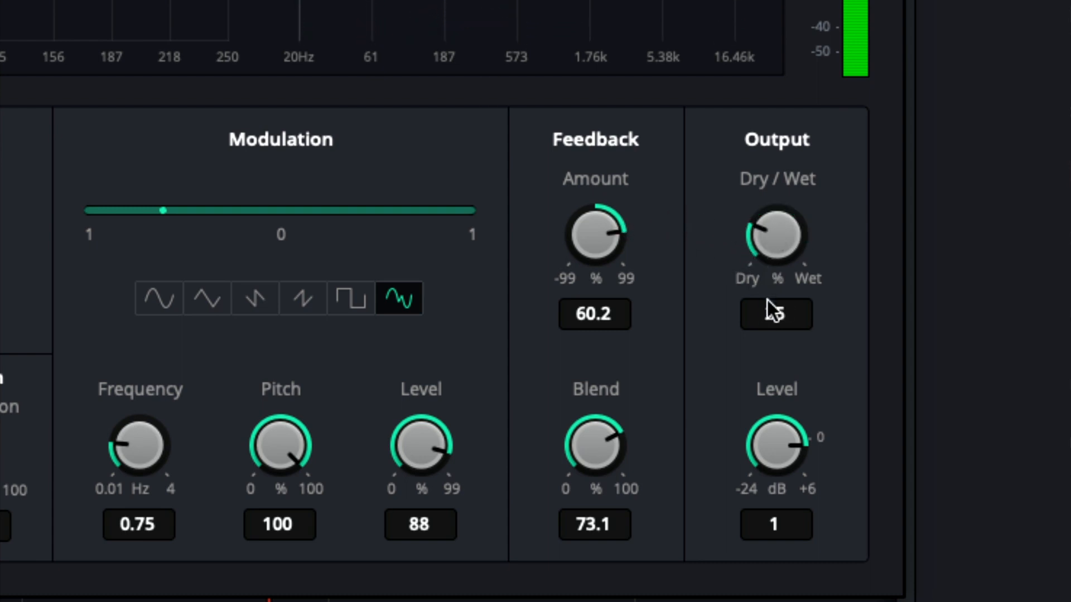
# Step: Audition the A2 clip with the Chorus output's Dry/Wet mix at 100 and at 49.1
pyautogui.moveTo(779, 233); pyautogui.dragTo(1070, 334)
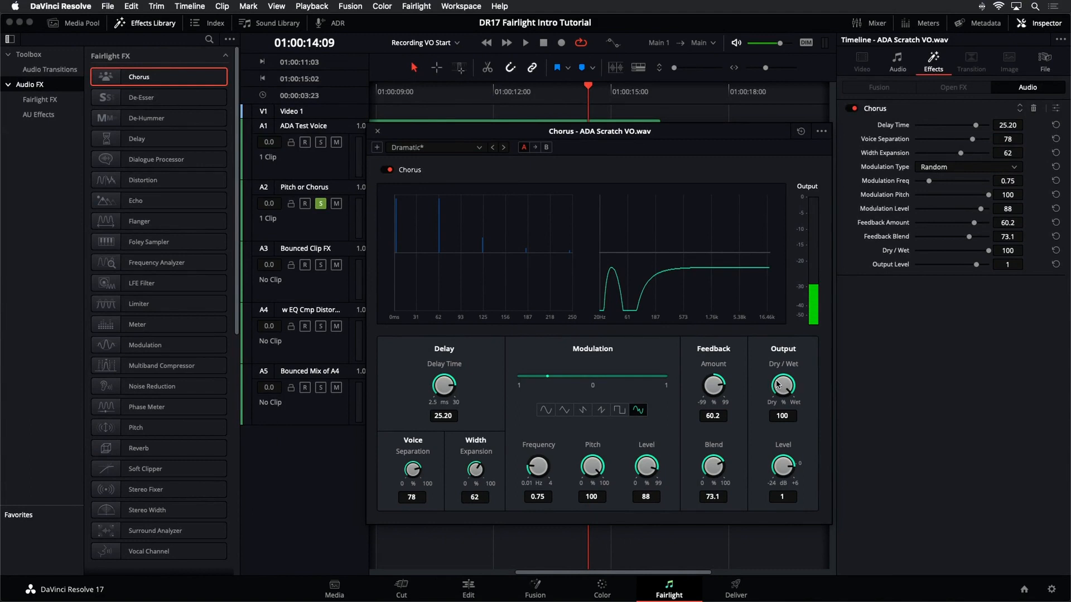
pyautogui.press('space')
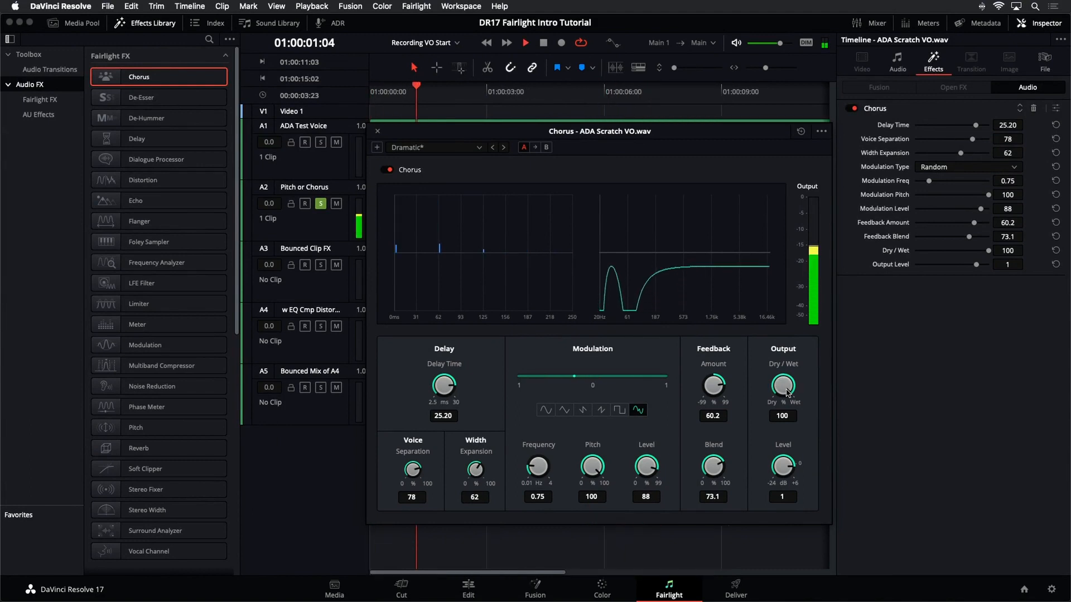
pyautogui.moveTo(786, 393); pyautogui.dragTo(705, 373)
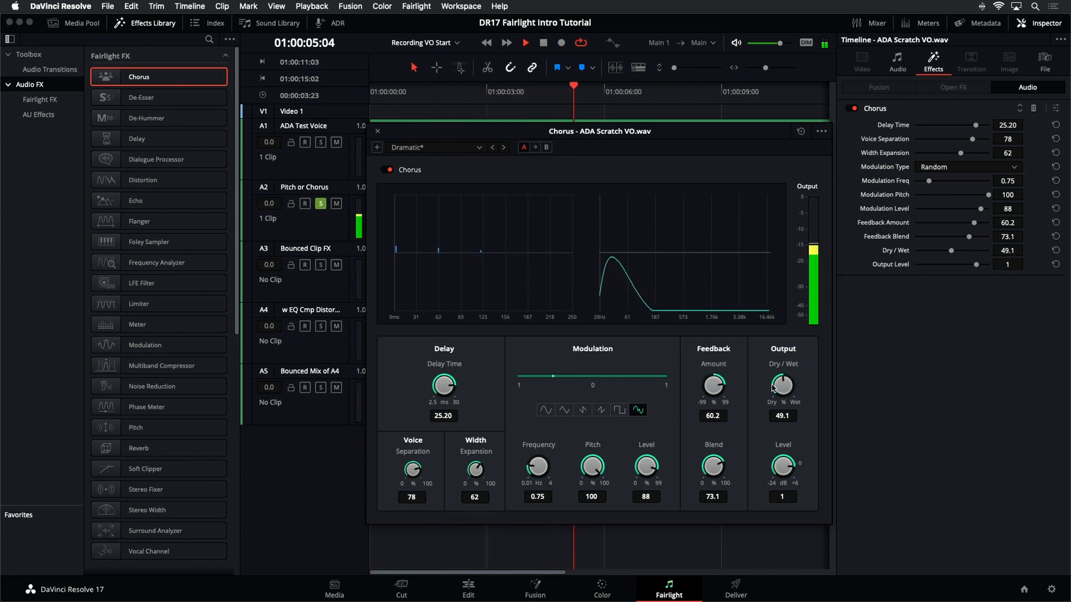
pyautogui.press('space')
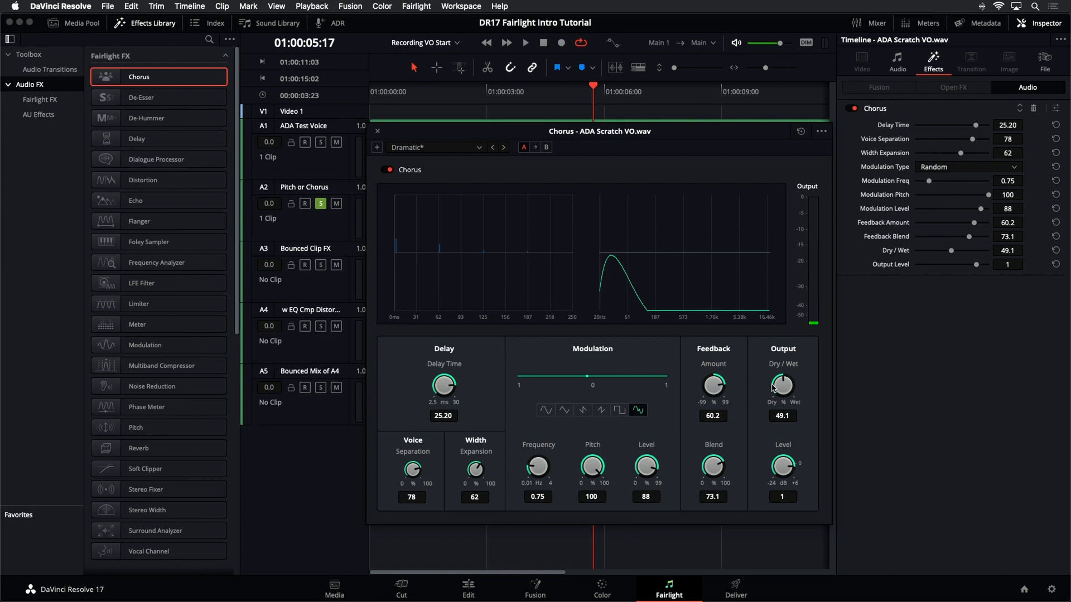
# Step: Set the Chorus output's Dry/Wet mix to 58.8, close the effect settings and listen to the A2 clip
pyautogui.moveTo(788, 389); pyautogui.dragTo(805, 389)
pyautogui.press('space')
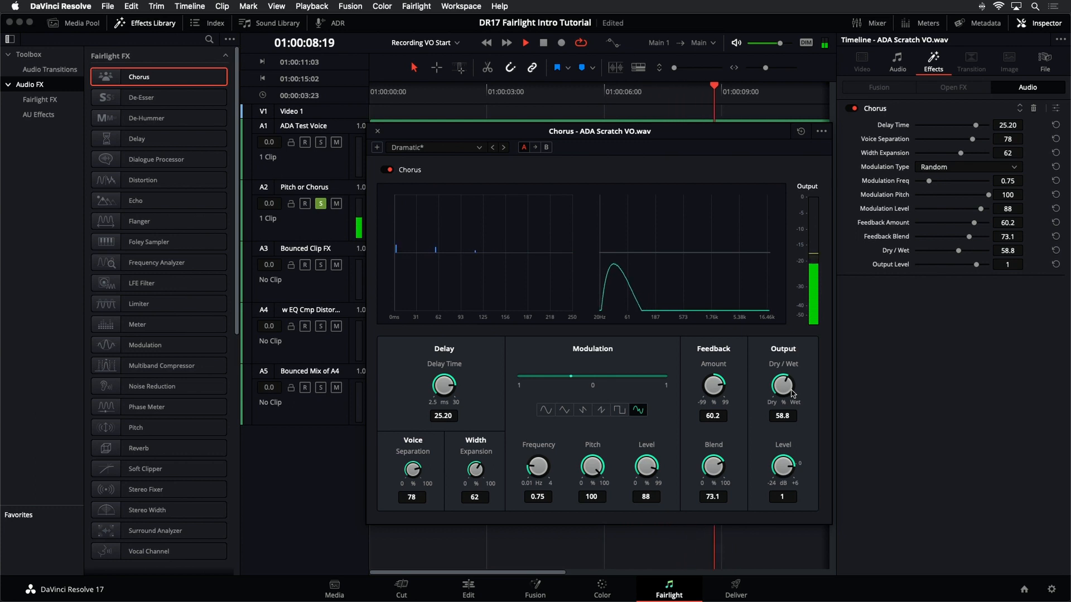
pyautogui.press('space')
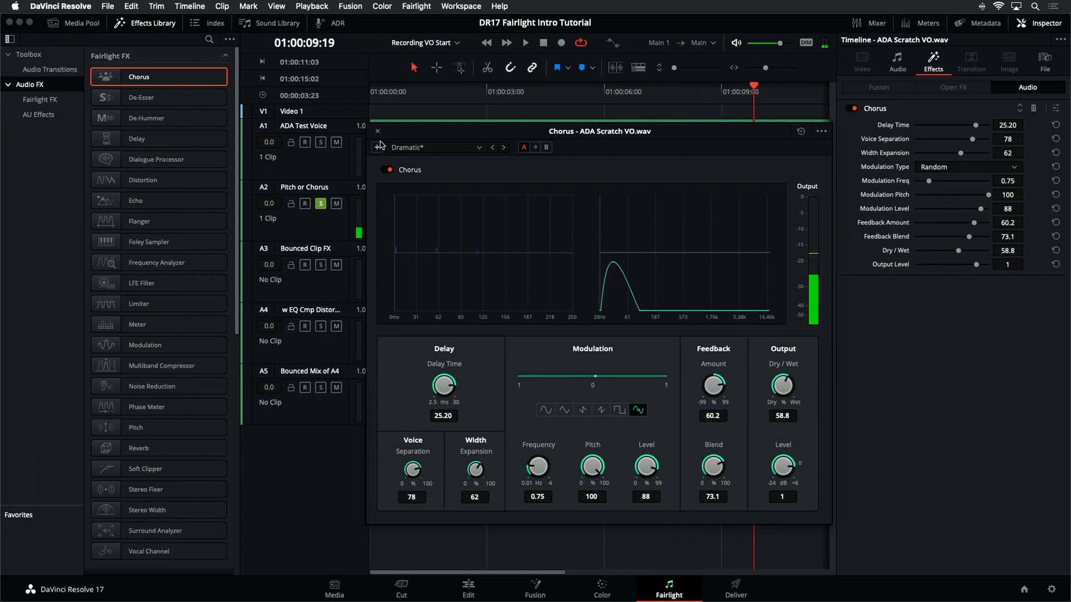
pyautogui.click(377, 132)
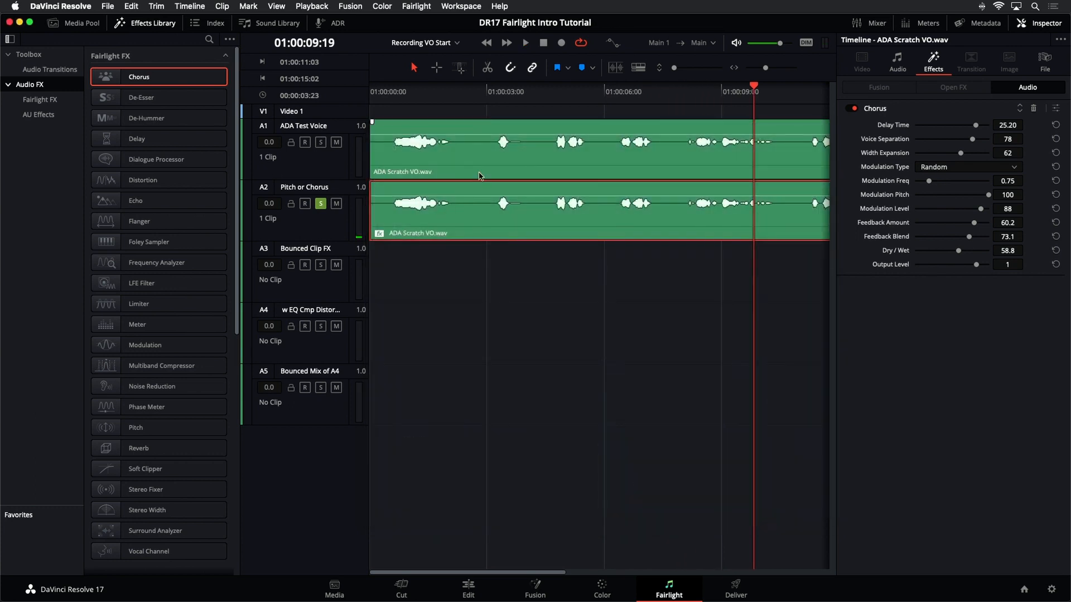
pyautogui.hotkey('shift', 'z')
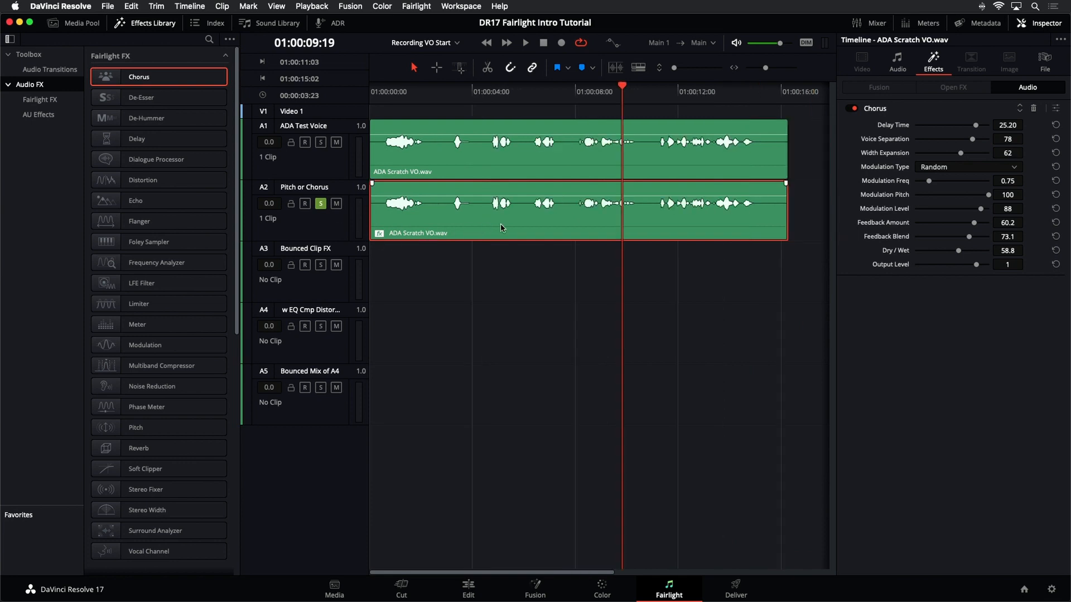
pyautogui.press('space')
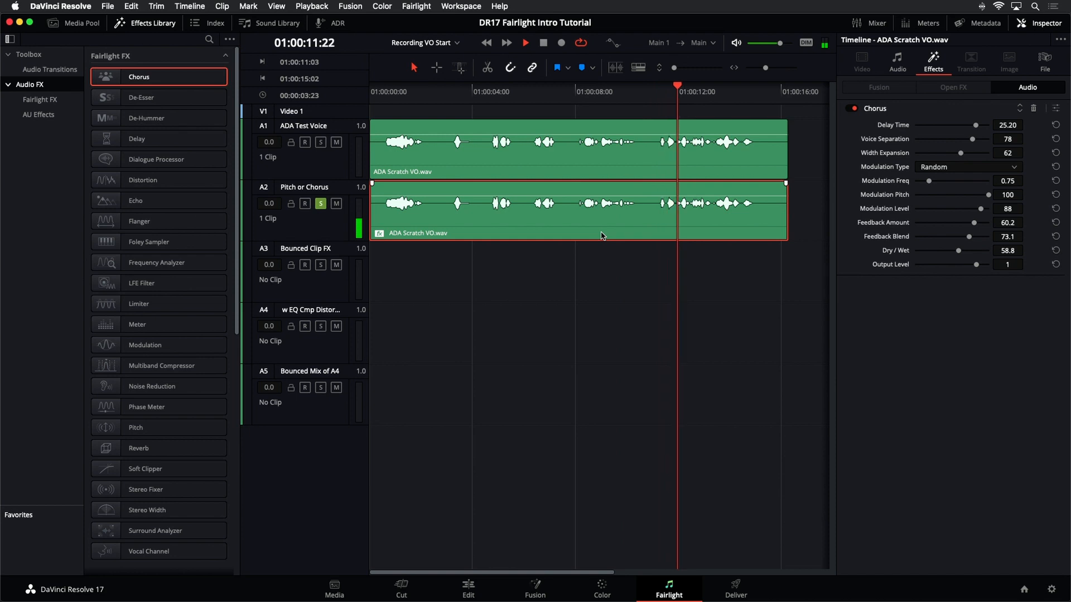
pyautogui.press('space')
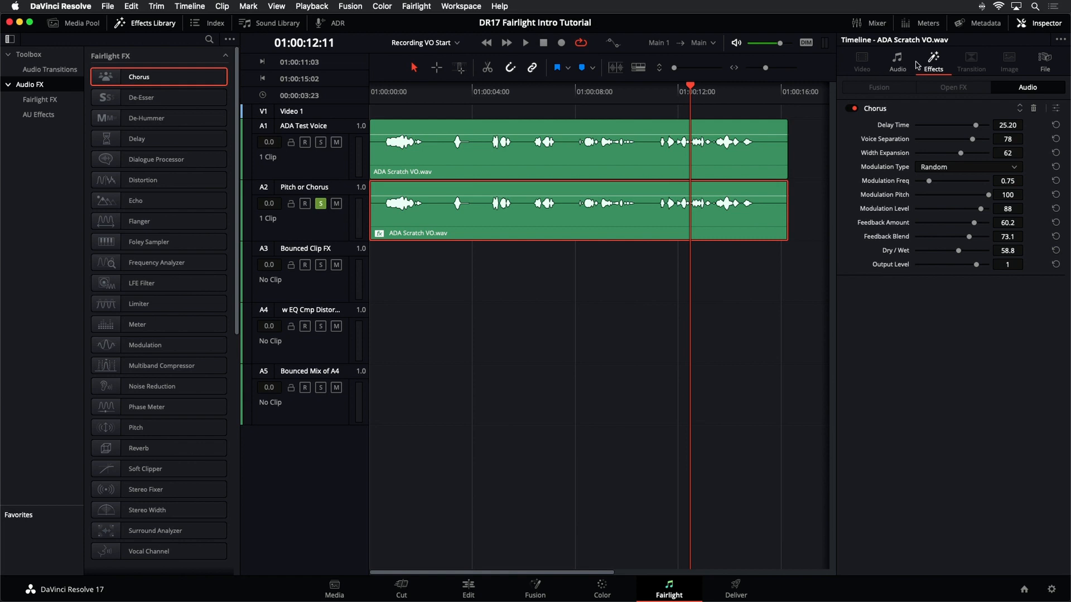
# Step: Lower the A2 clip's pitch to -1 semitone, listen to it and save the project
pyautogui.click(897, 66)
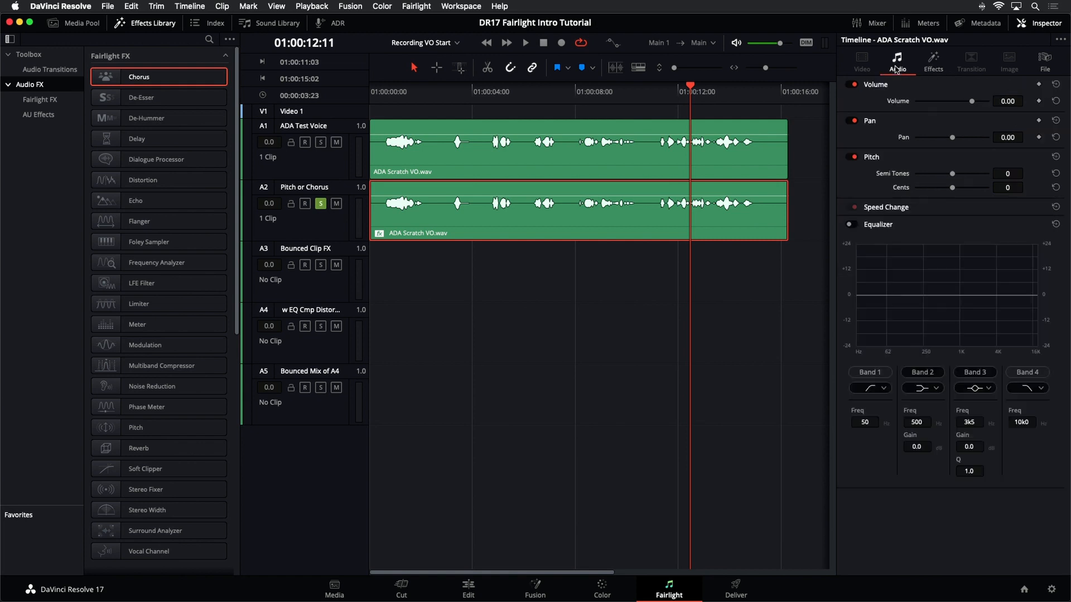
pyautogui.moveTo(953, 178); pyautogui.dragTo(951, 175)
pyautogui.press('space')
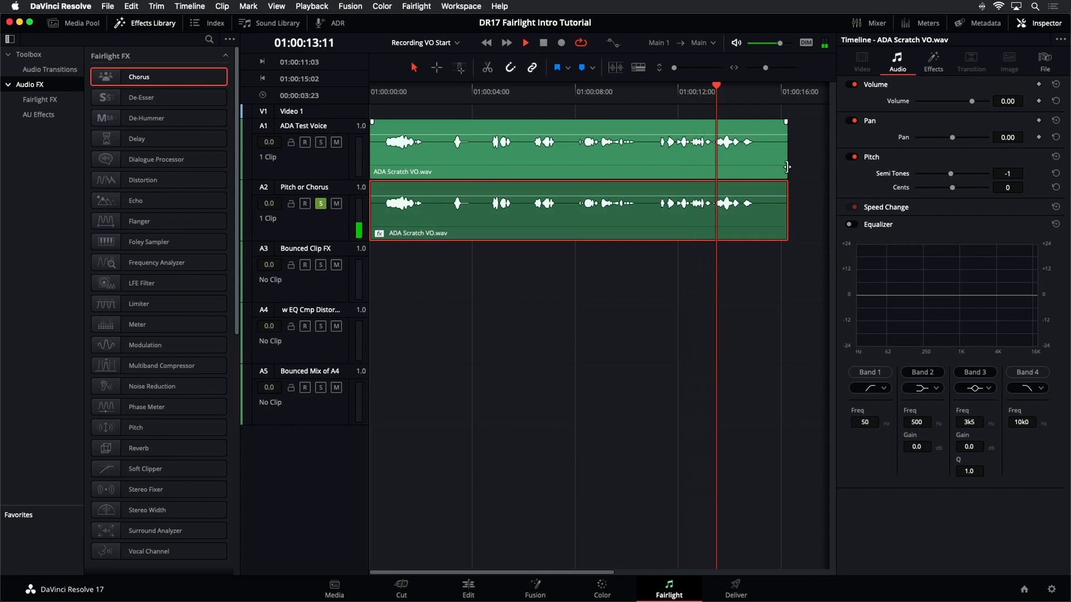
pyautogui.press('space')
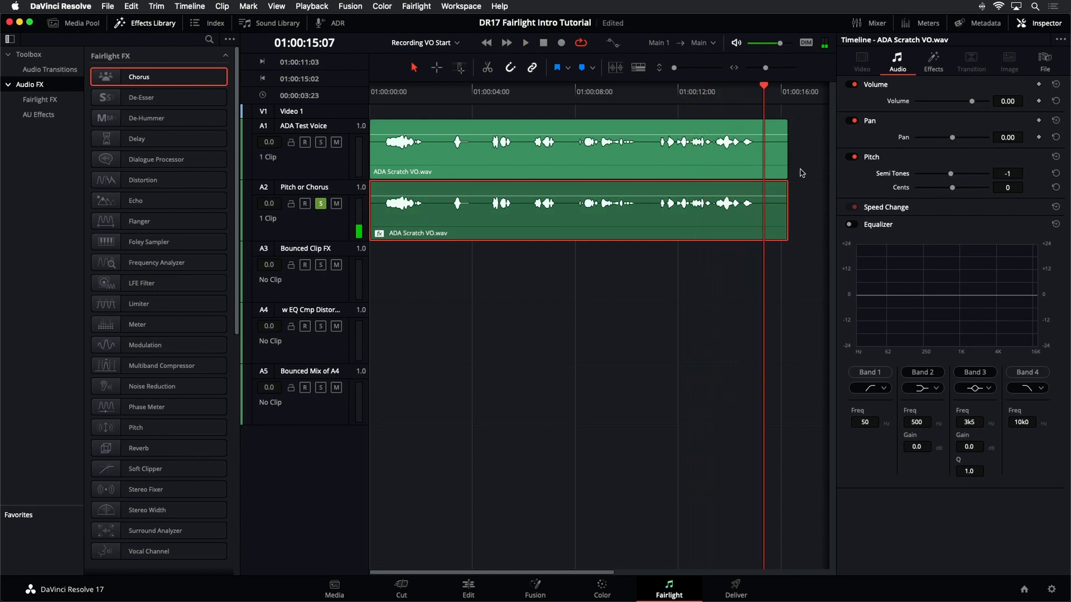
pyautogui.press('super+s')
# Step: Try to bounce selected tracks to a new layer with only the A2 clip selected
pyautogui.click(933, 61)
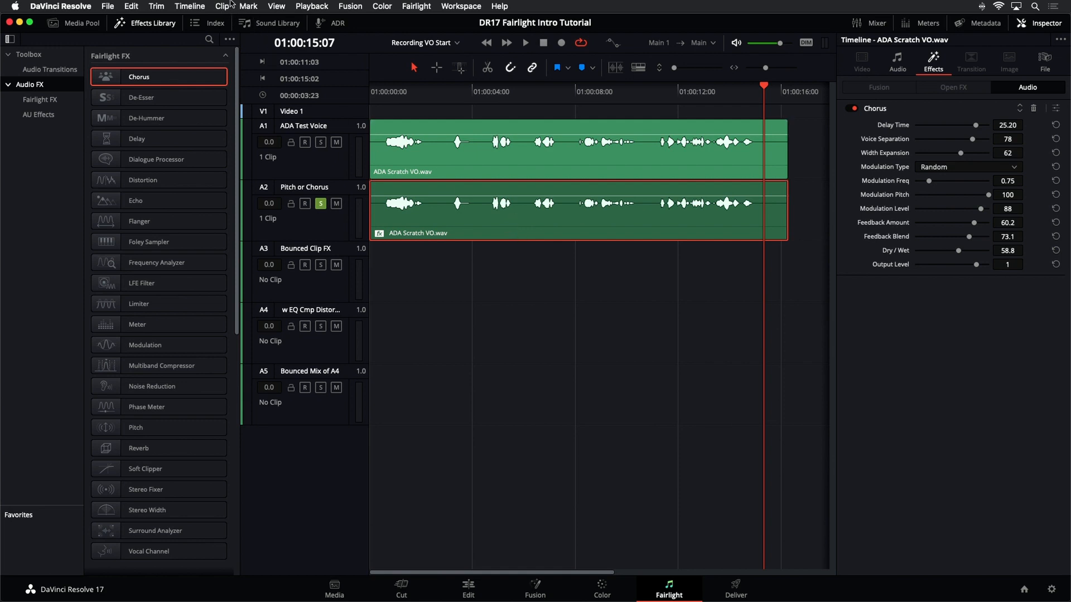
pyautogui.click(199, 5)
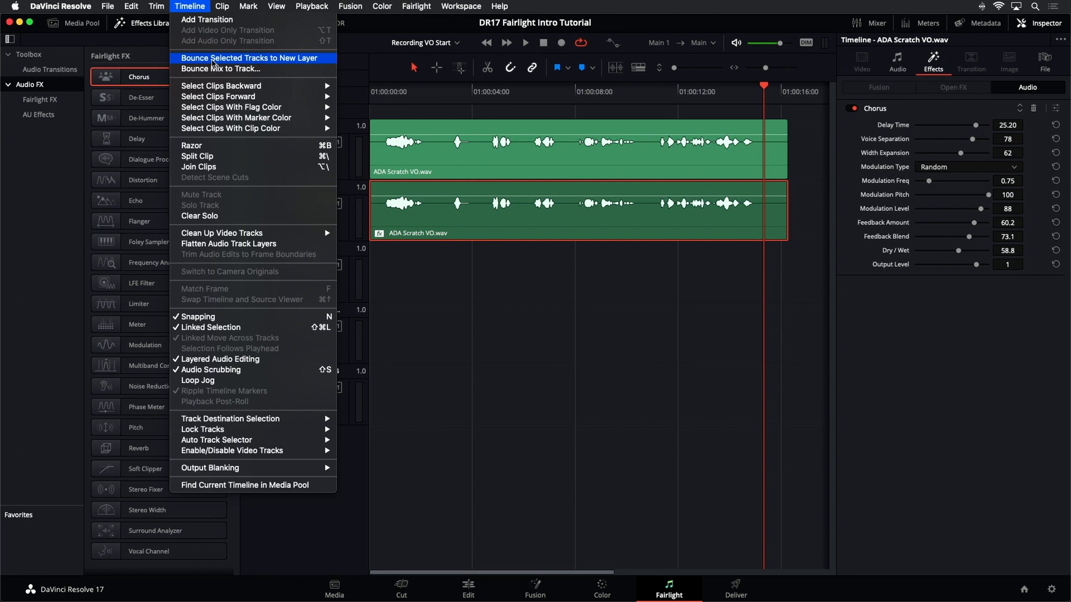
pyautogui.click(213, 59)
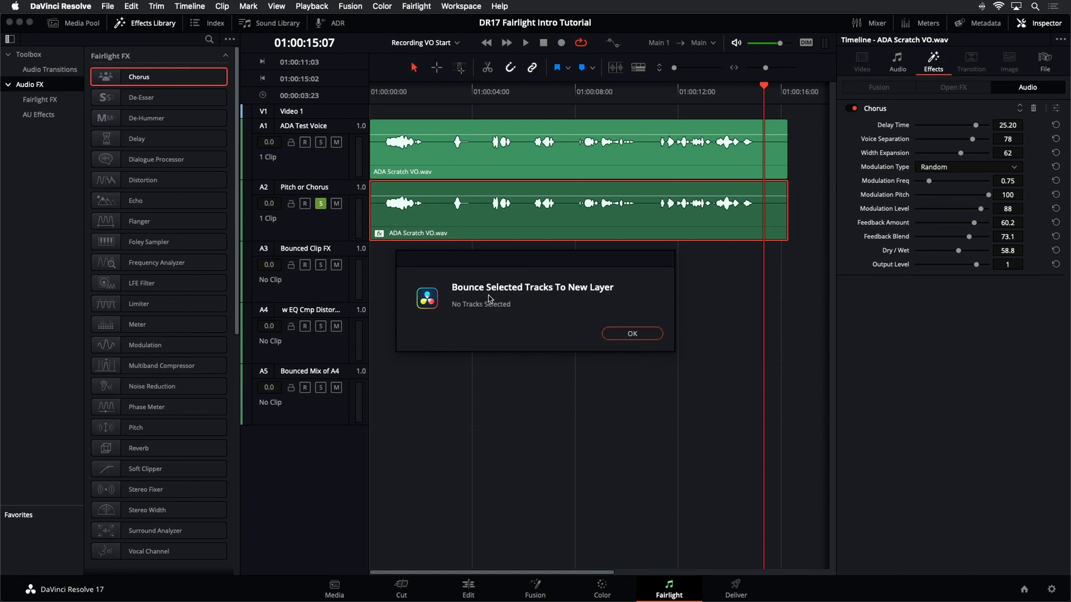
pyautogui.click(627, 335)
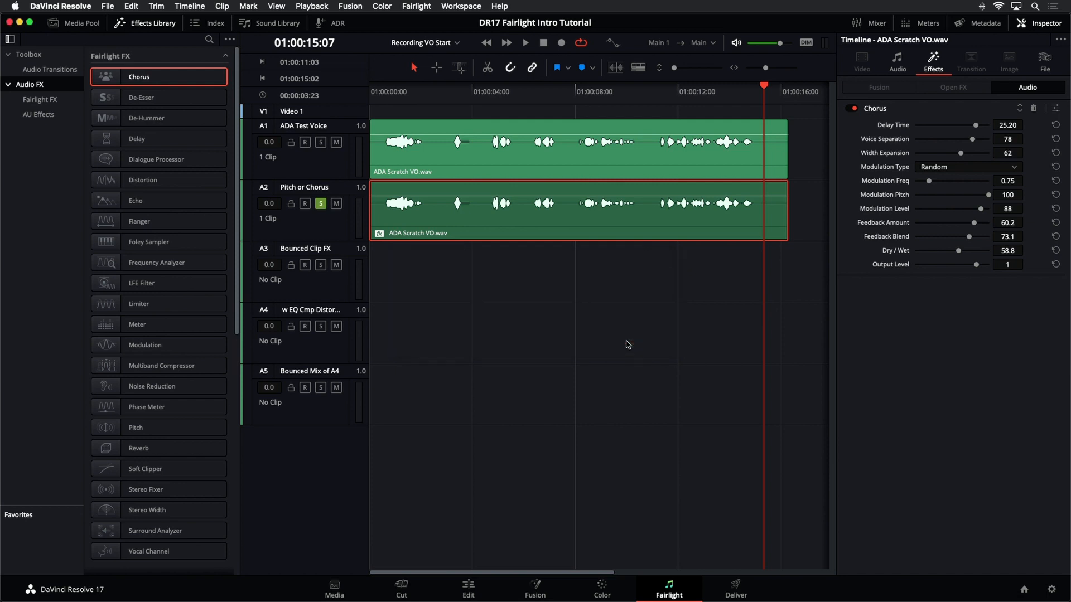
# Step: Range-select the whole ADA Scratch VO clip on A2 and bounce the selected track to a new layer
pyautogui.click(547, 310)
pyautogui.click(436, 68)
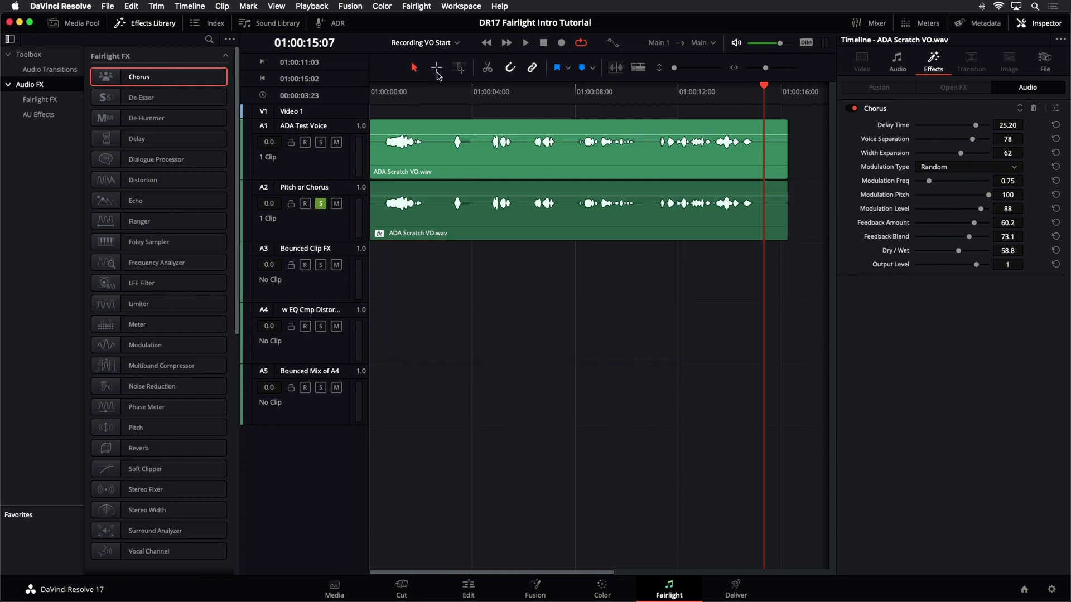
pyautogui.click(474, 236)
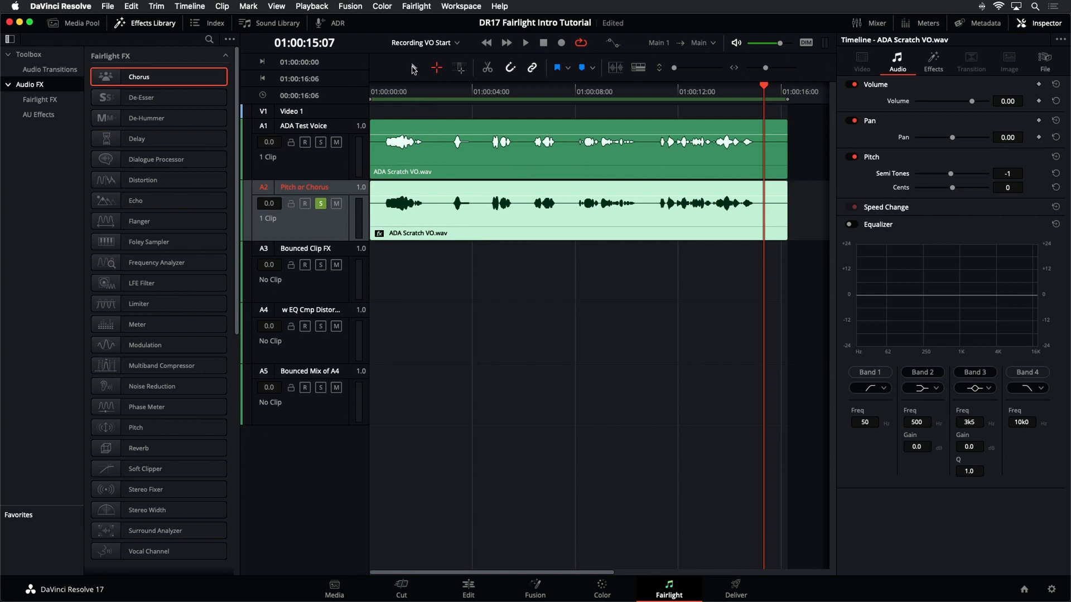
pyautogui.click(414, 67)
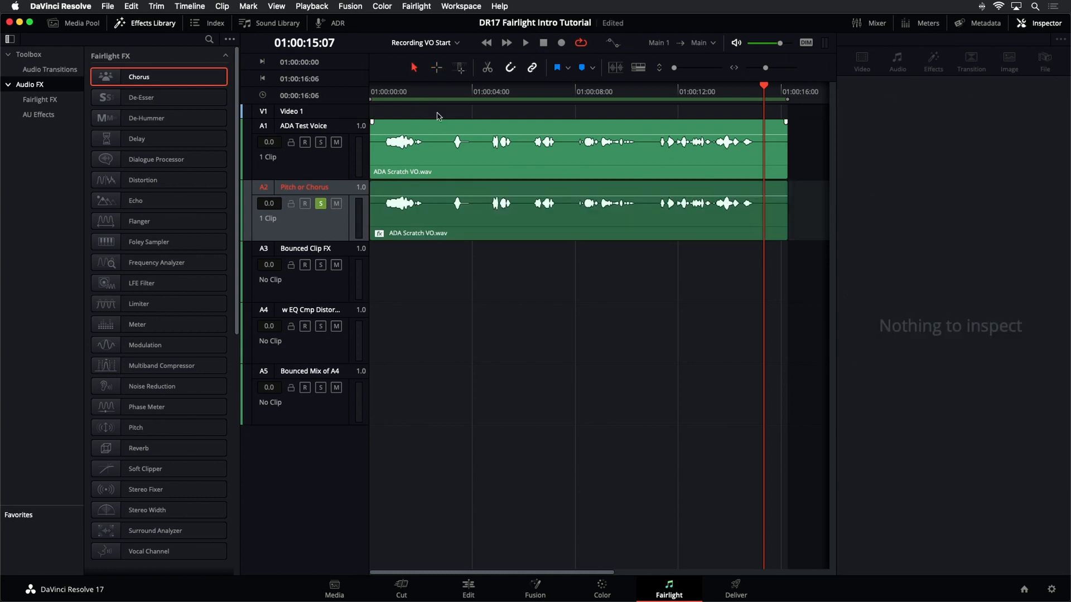
pyautogui.click(205, 6)
pyautogui.click(207, 67)
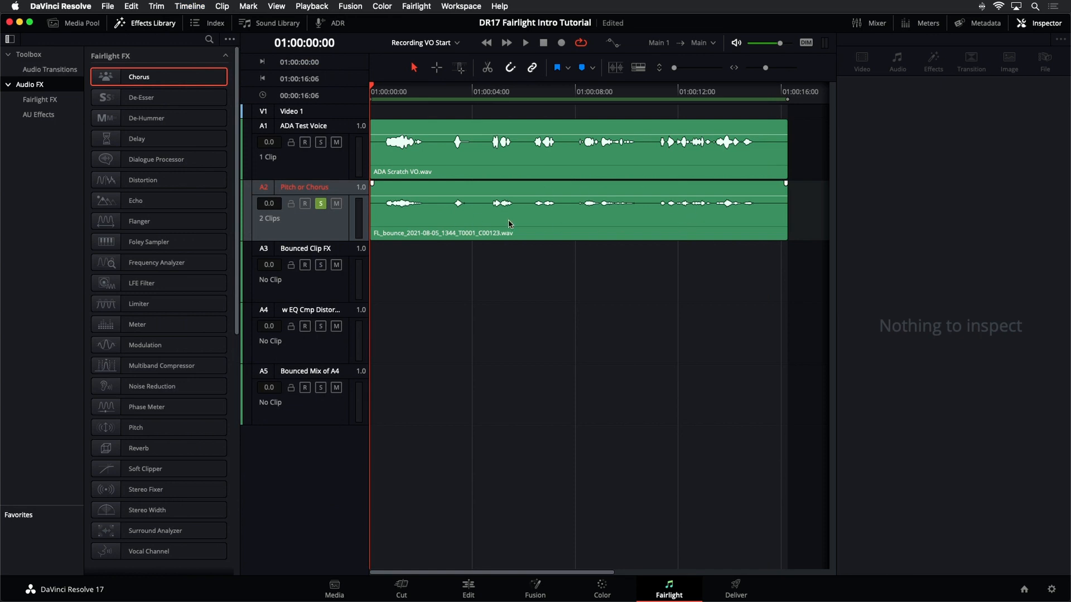
# Step: Listen to the new bounced layer on A2 and move it straight down to the A3 Bounced Clip FX track
pyautogui.press('space')
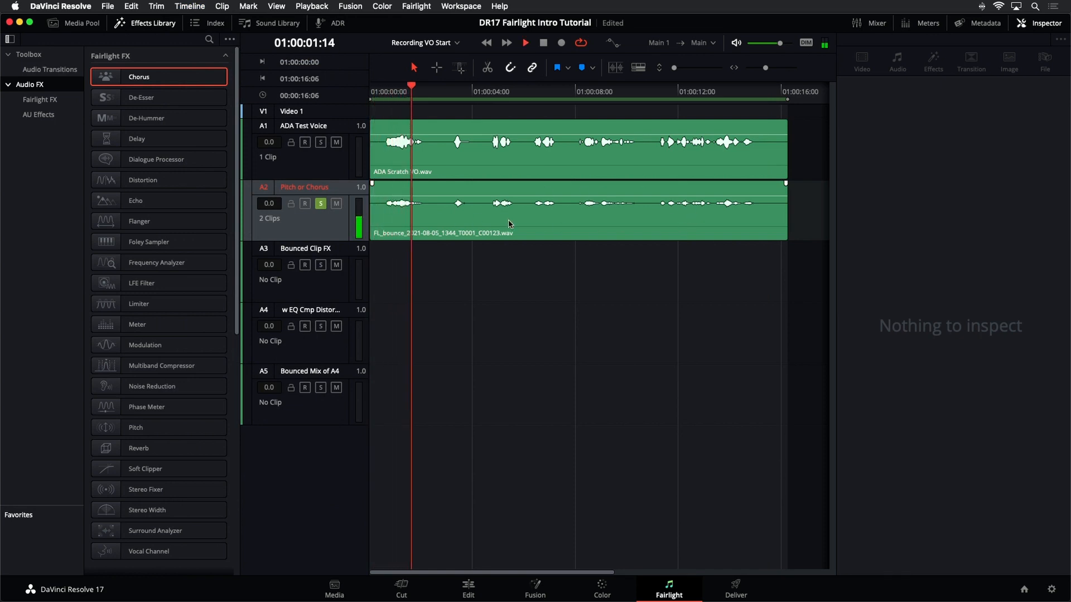
pyautogui.press('space')
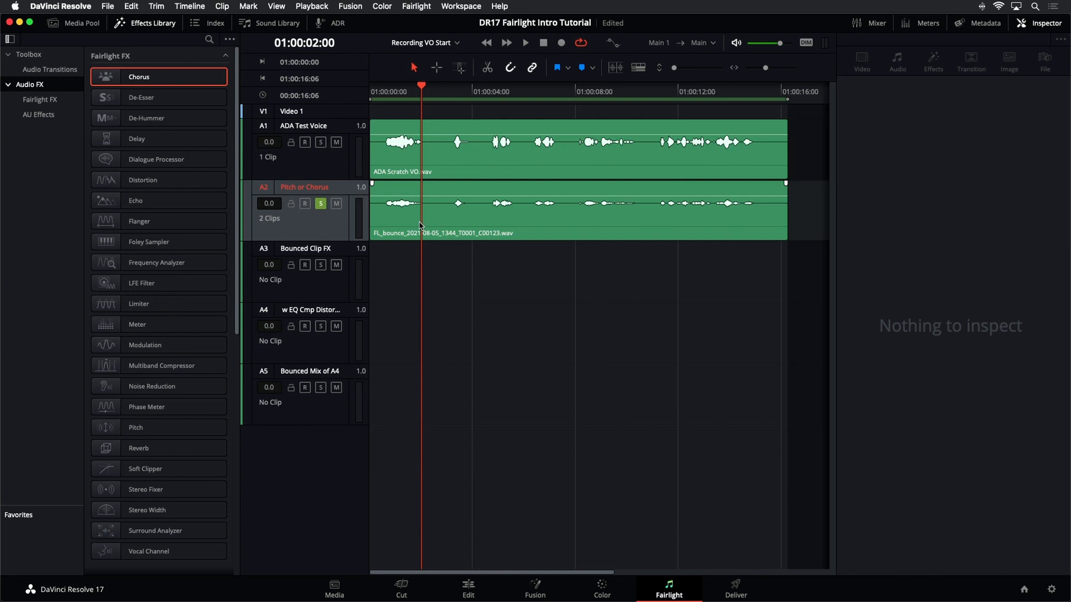
pyautogui.click(422, 225)
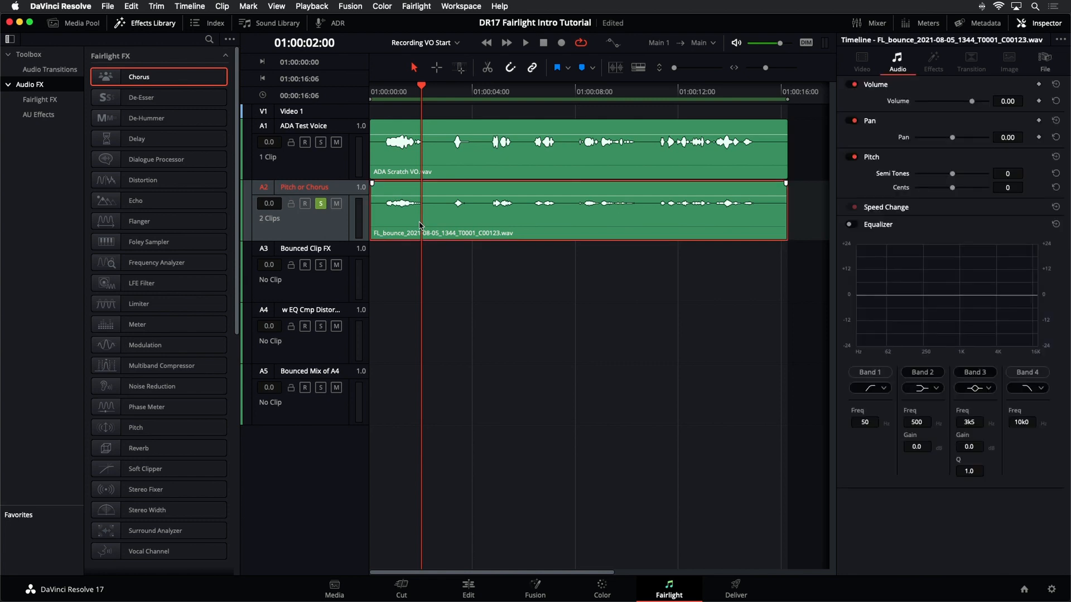
pyautogui.moveTo(421, 225); pyautogui.dragTo(420, 256)
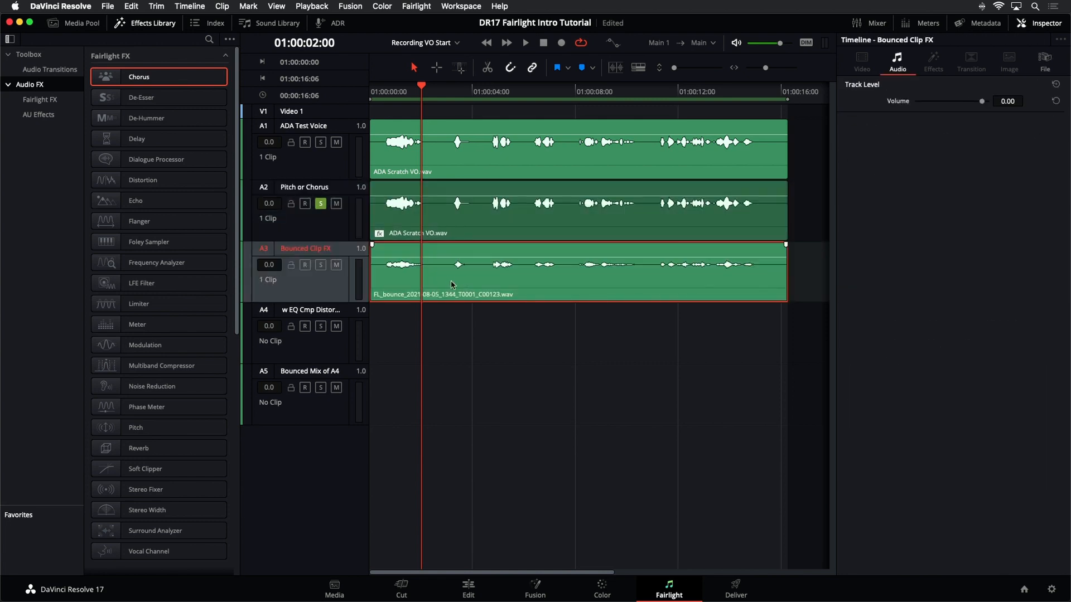
# Step: Play the original ADA Scratch VO clip on A2 and bounce its audio effects
pyautogui.click(459, 233)
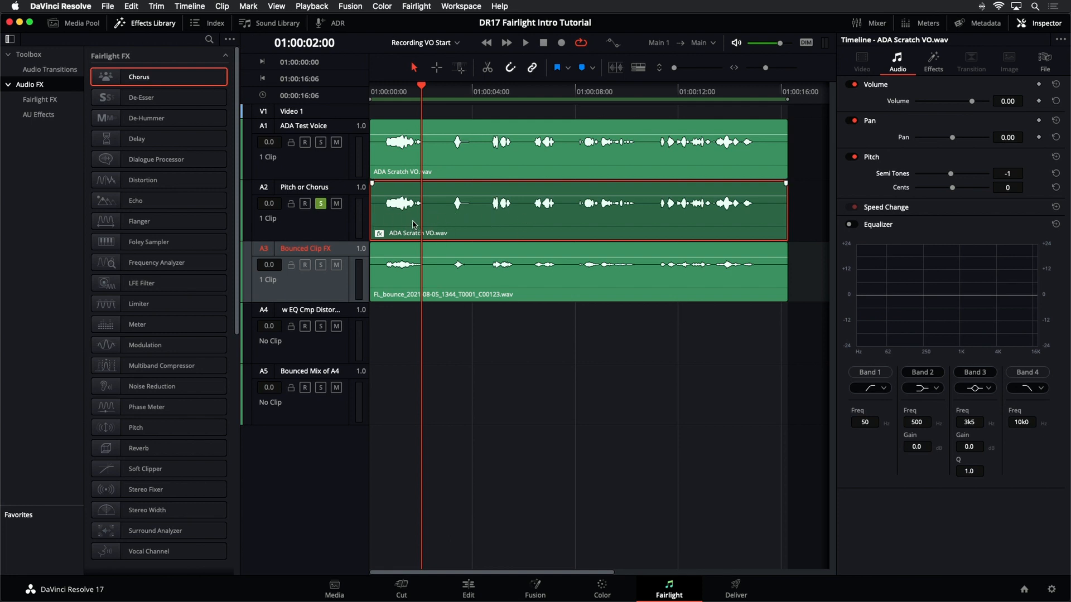
pyautogui.press('space')
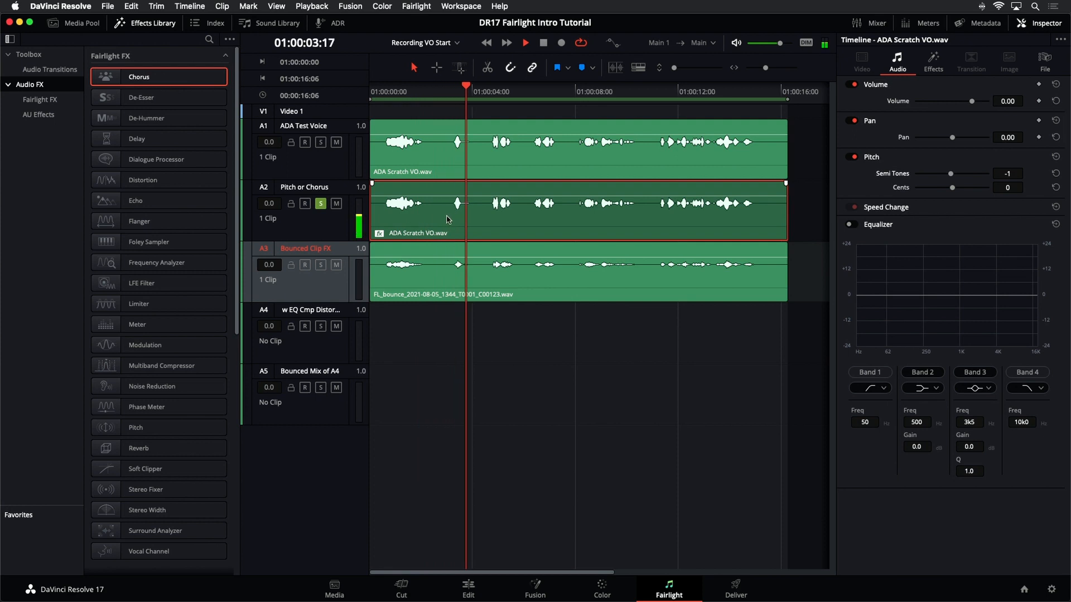
pyautogui.press('space')
pyautogui.click(503, 212)
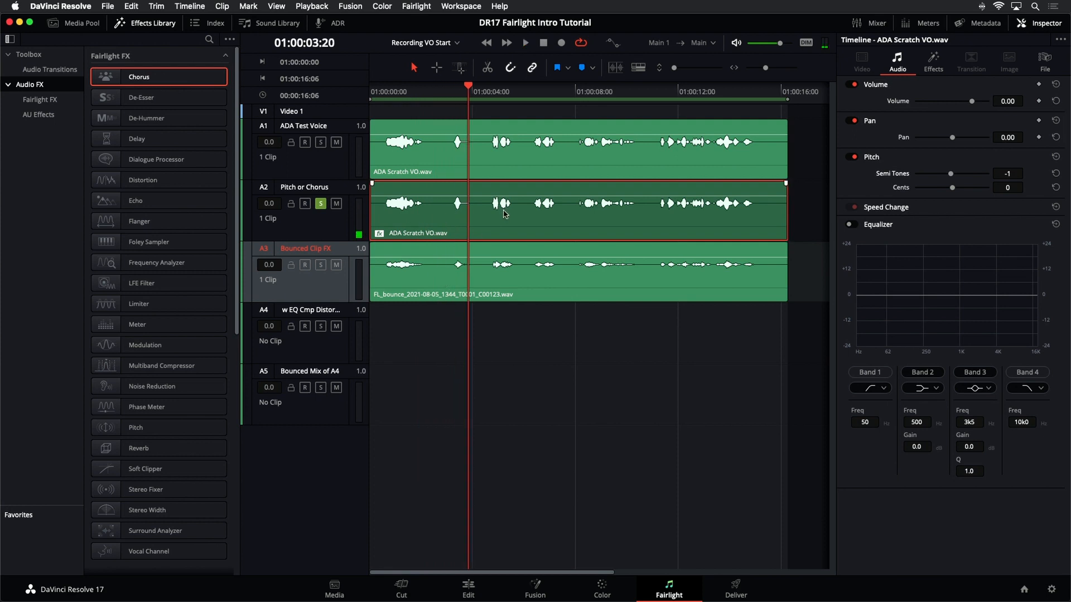
pyautogui.rightClick(505, 215)
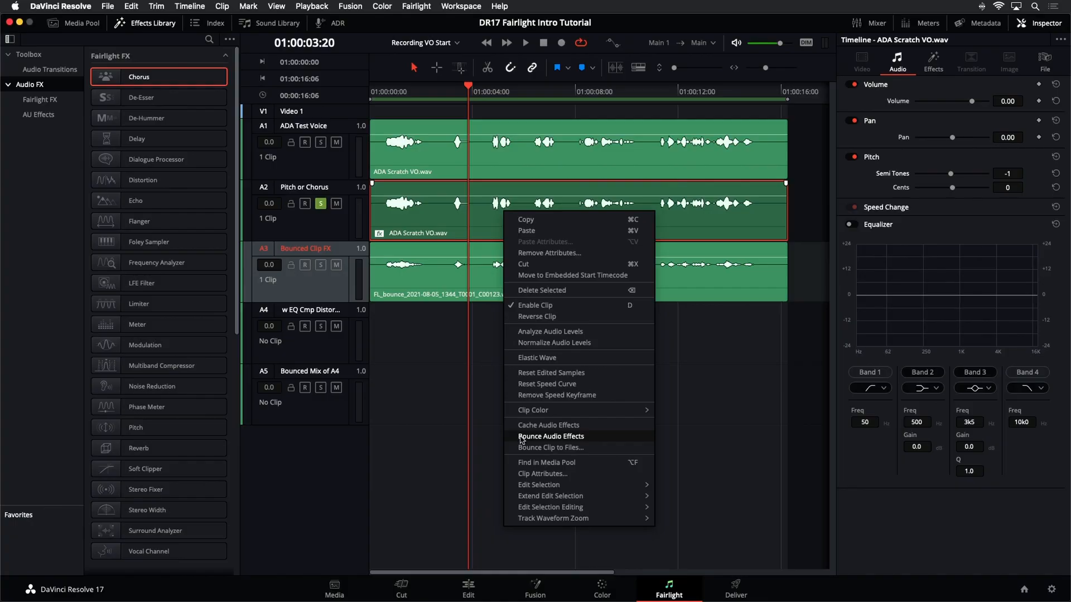
pyautogui.click(523, 437)
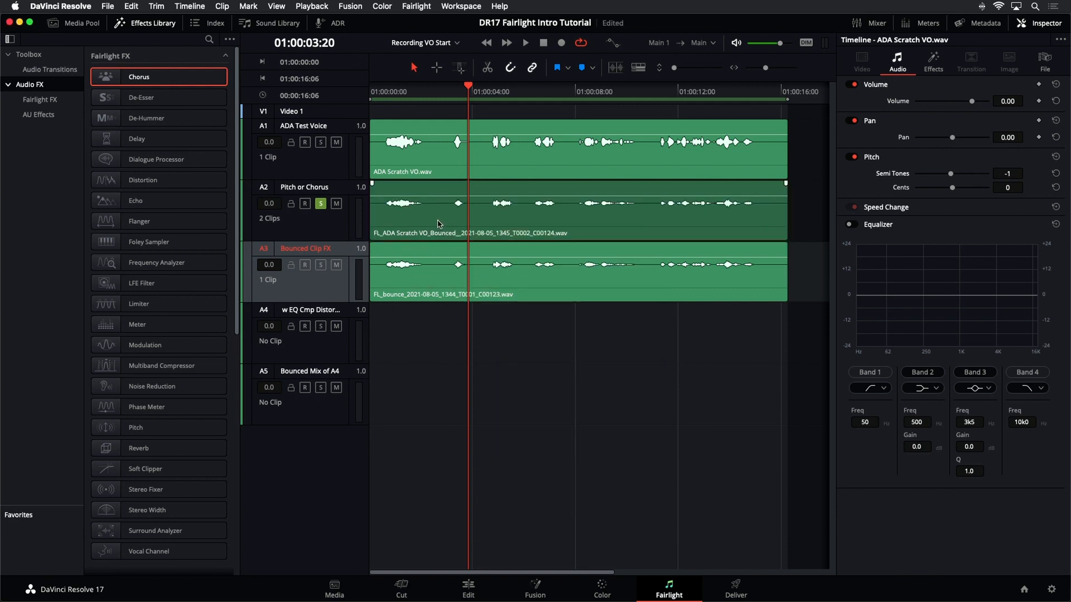
# Step: Play the effects-bounced A2 clip near the timeline's start, switch the solo from A2 to A3 and listen to the A3 bounce
pyautogui.click(388, 89)
pyautogui.press('space')
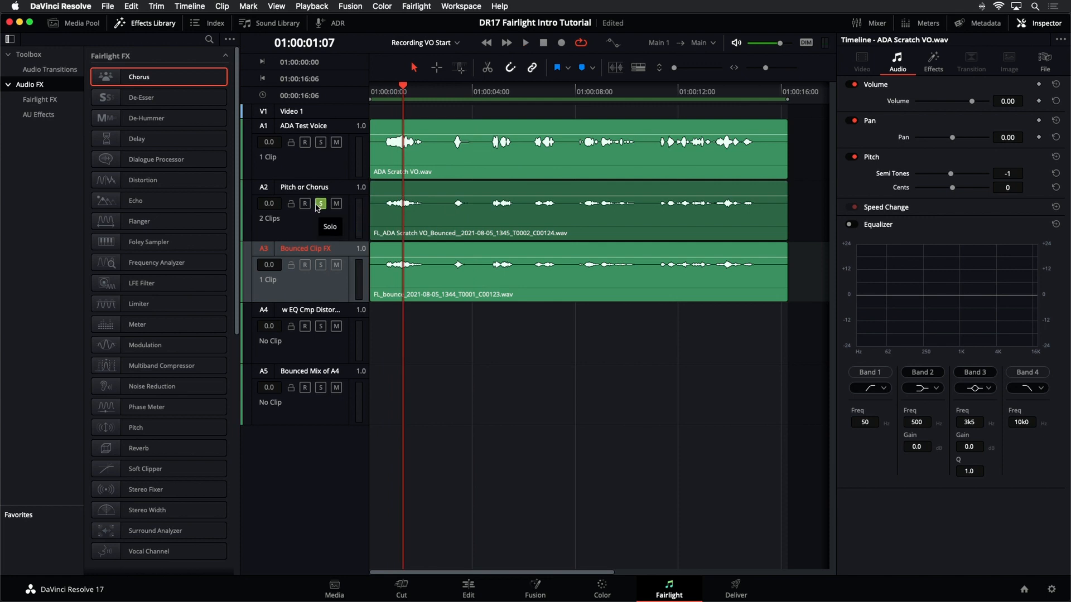
pyautogui.click(506, 230)
pyautogui.click(342, 231)
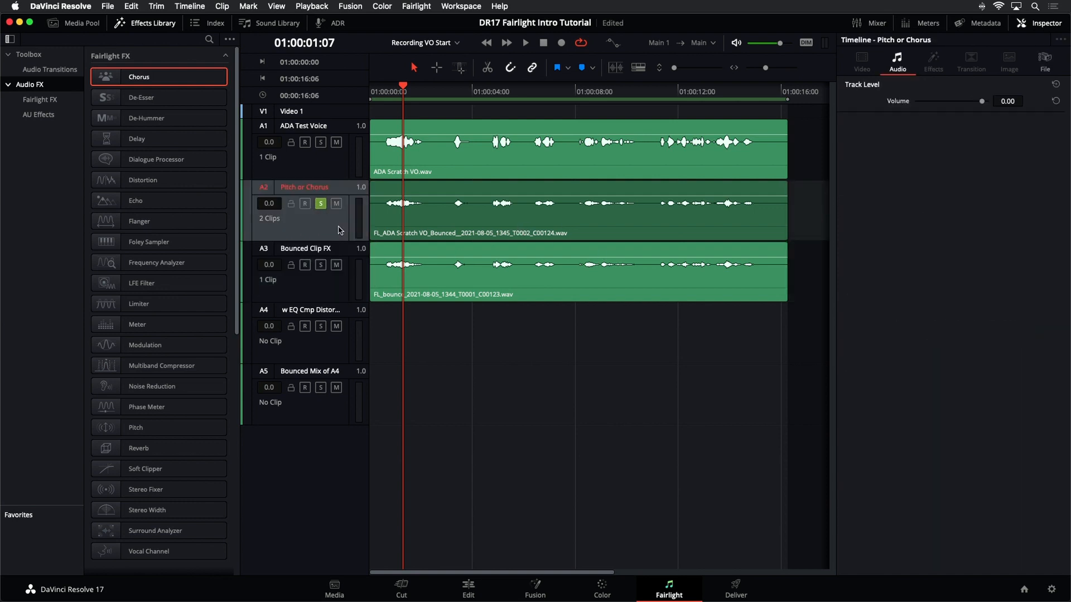
pyautogui.click(321, 265)
pyautogui.click(321, 204)
pyautogui.press('space')
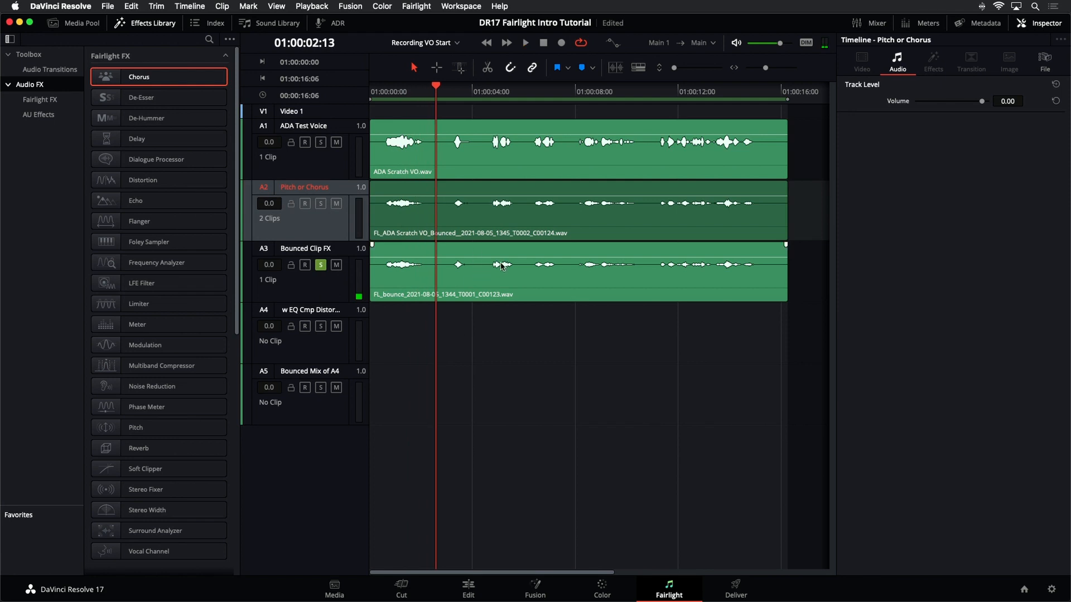
# Step: Move the effects-bounced ADA Scratch VO clip from A2 down to the A4 track, keeping its timing
pyautogui.click(519, 314)
pyautogui.click(501, 301)
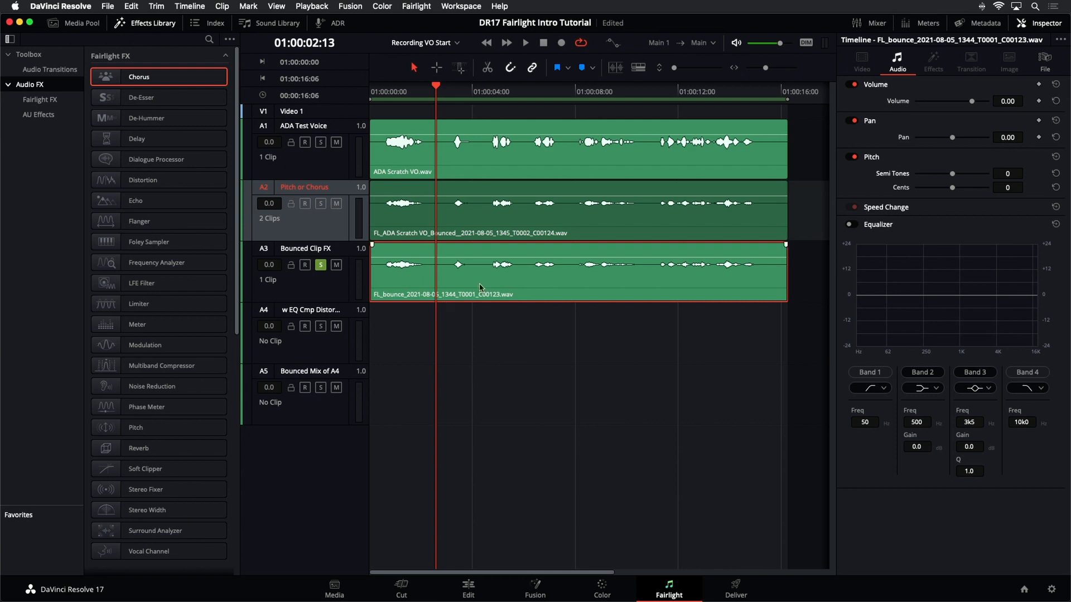
pyautogui.moveTo(507, 221); pyautogui.dragTo(515, 331)
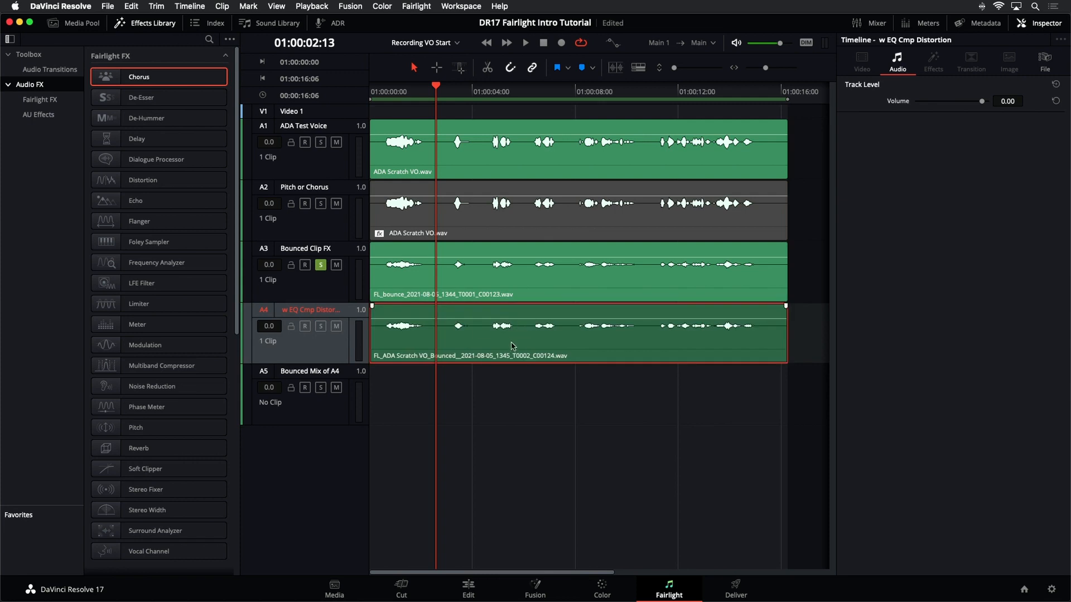
# Step: Undo the move of the bounced clip to A4 and show the audio track layers
pyautogui.press('super+z')
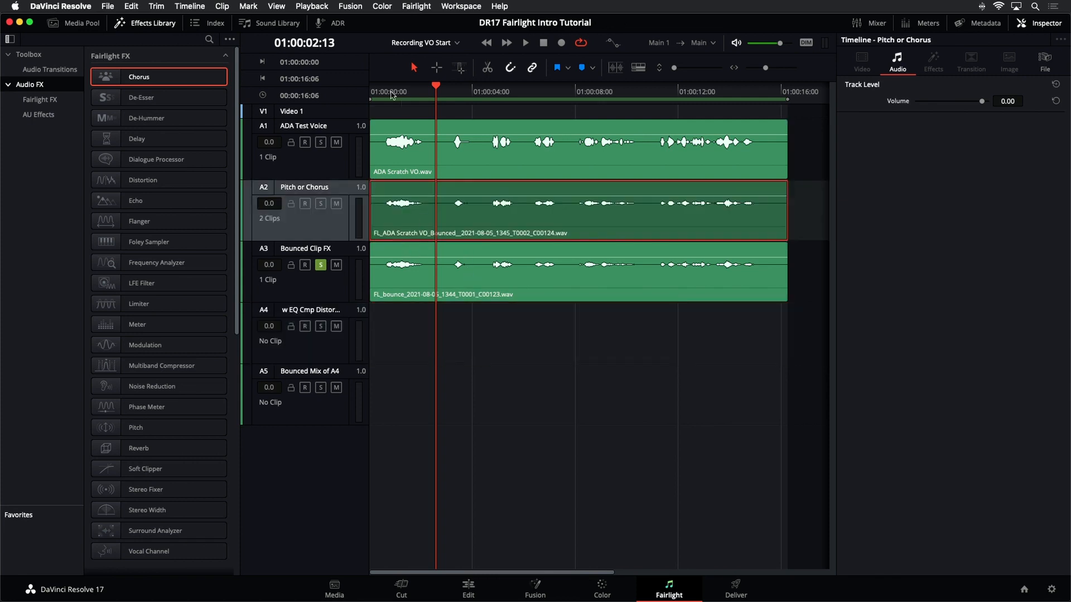
pyautogui.click(275, 7)
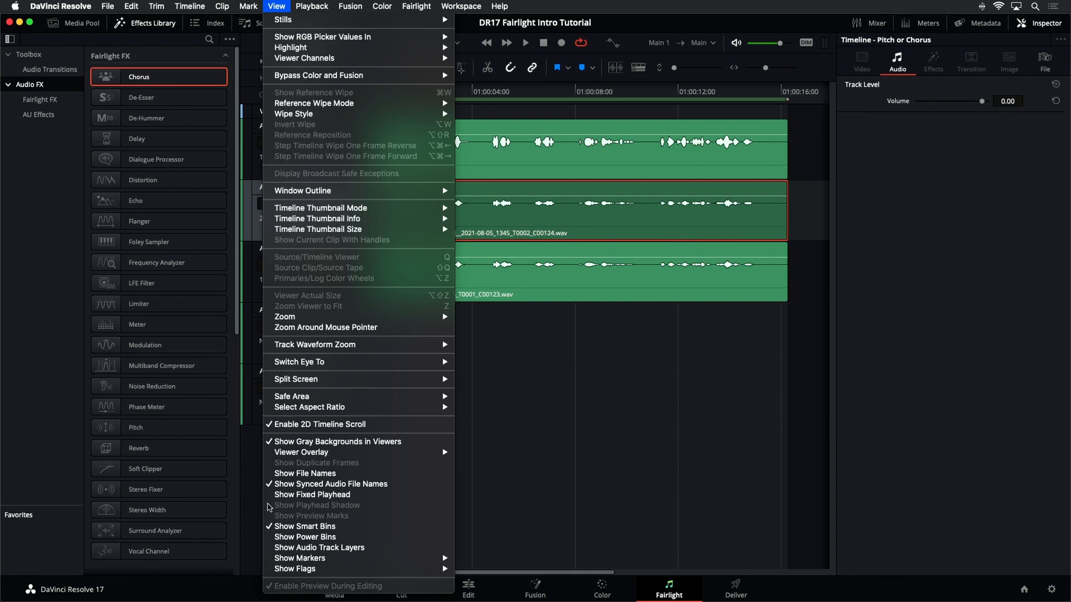
pyautogui.click(304, 547)
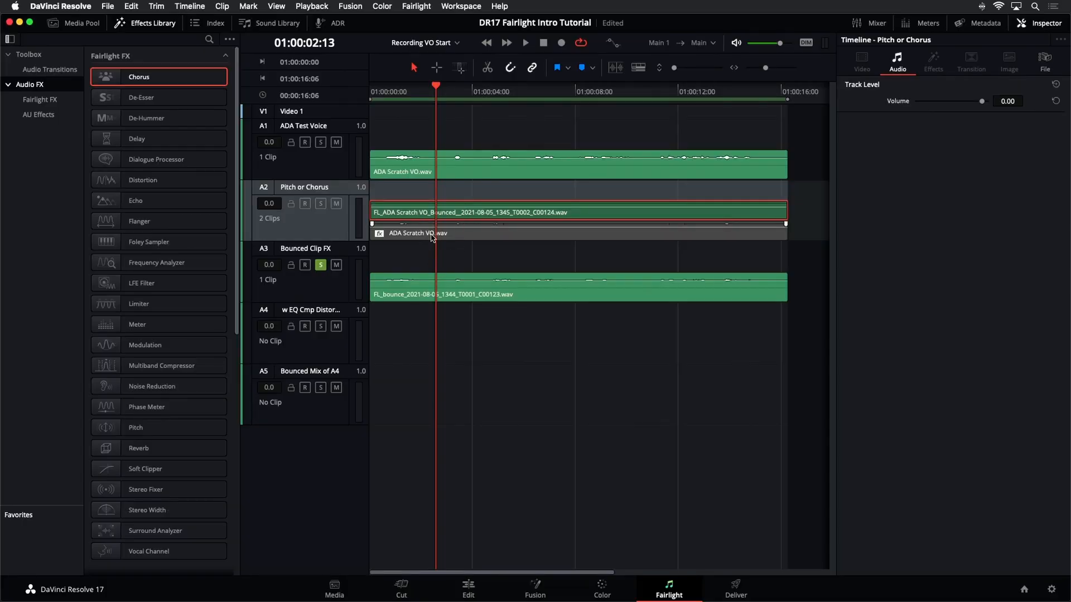
# Step: Hide the audio track layers and move the effects-bounced ADA Scratch VO clip from A2 straight down to A4
pyautogui.click(278, 6)
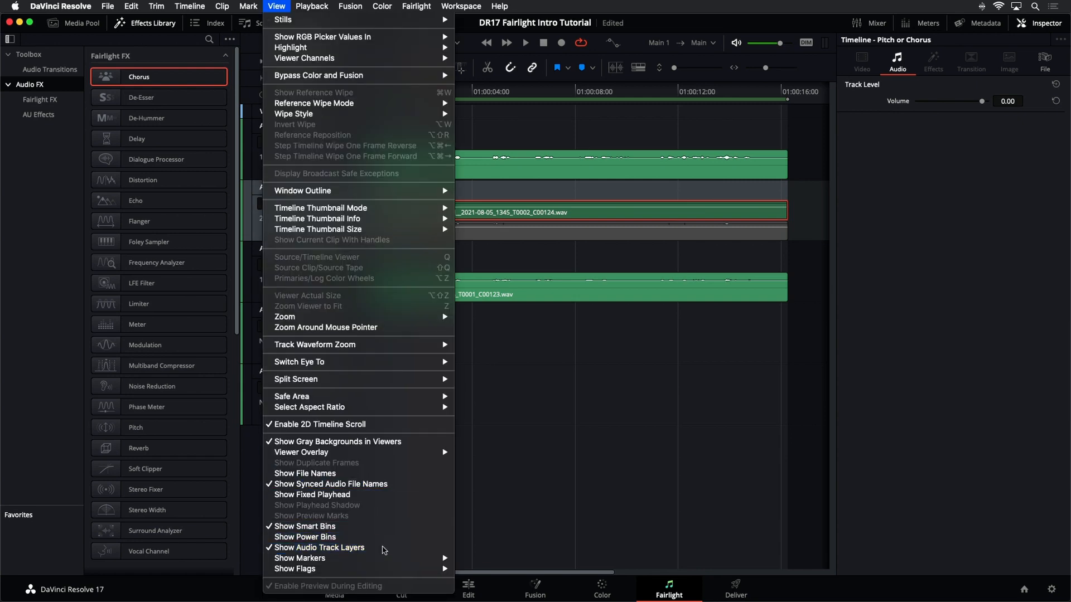
pyautogui.click(384, 551)
pyautogui.click(512, 217)
pyautogui.click(510, 322)
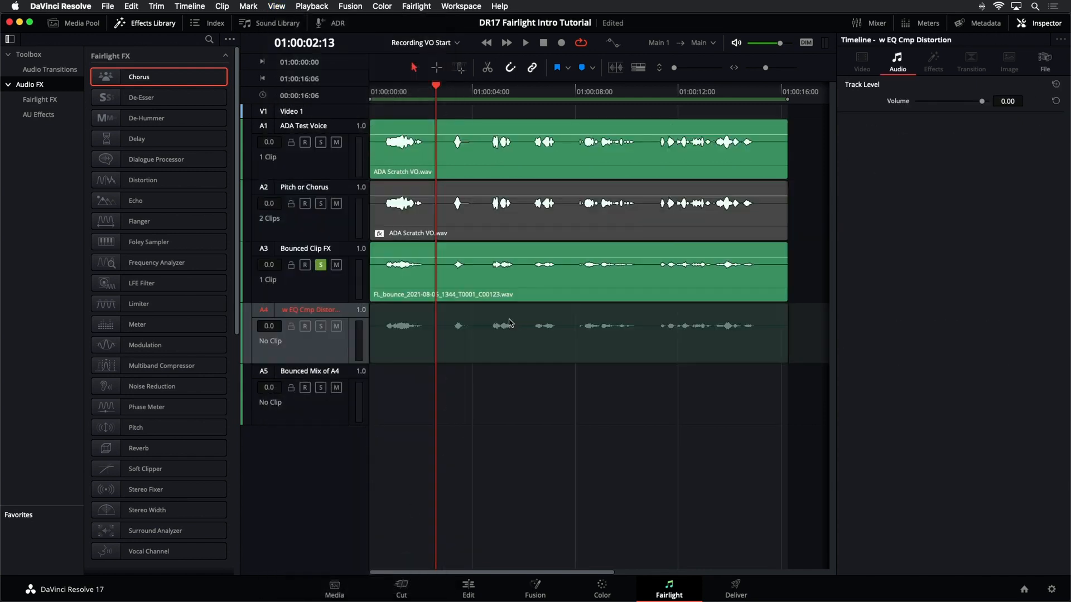
# Step: Toggle the original ADA Scratch VO clip on A2 between enabled and disabled several times, leaving it disabled
pyautogui.click(499, 217)
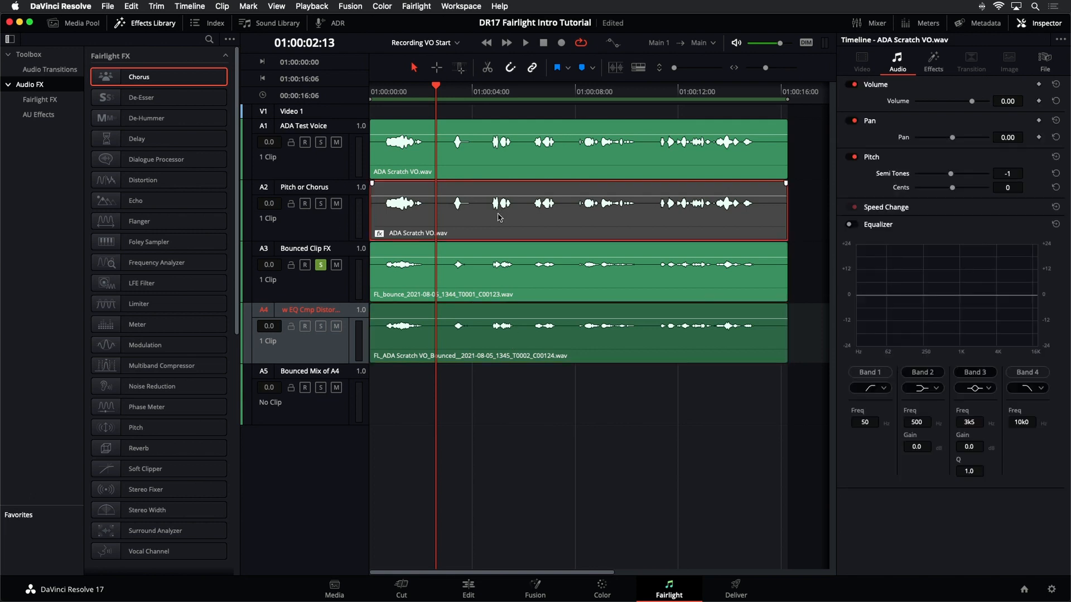
pyautogui.press('d')
pyautogui.press('d')
pyautogui.press('d')
pyautogui.press('d')
pyautogui.press('d')
pyautogui.press('d')
pyautogui.press('d')
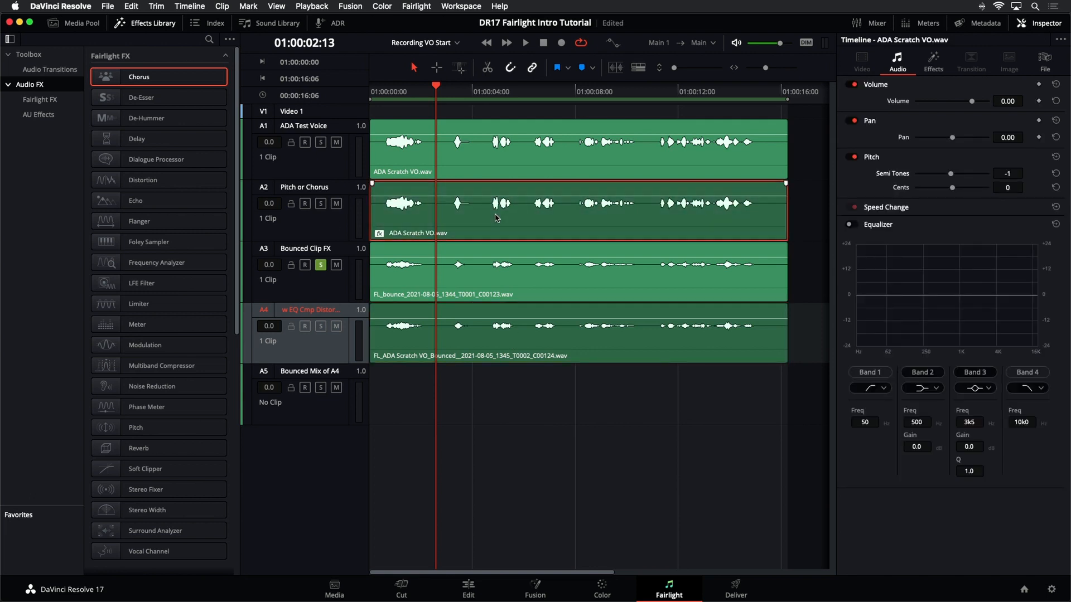
pyautogui.press('d')
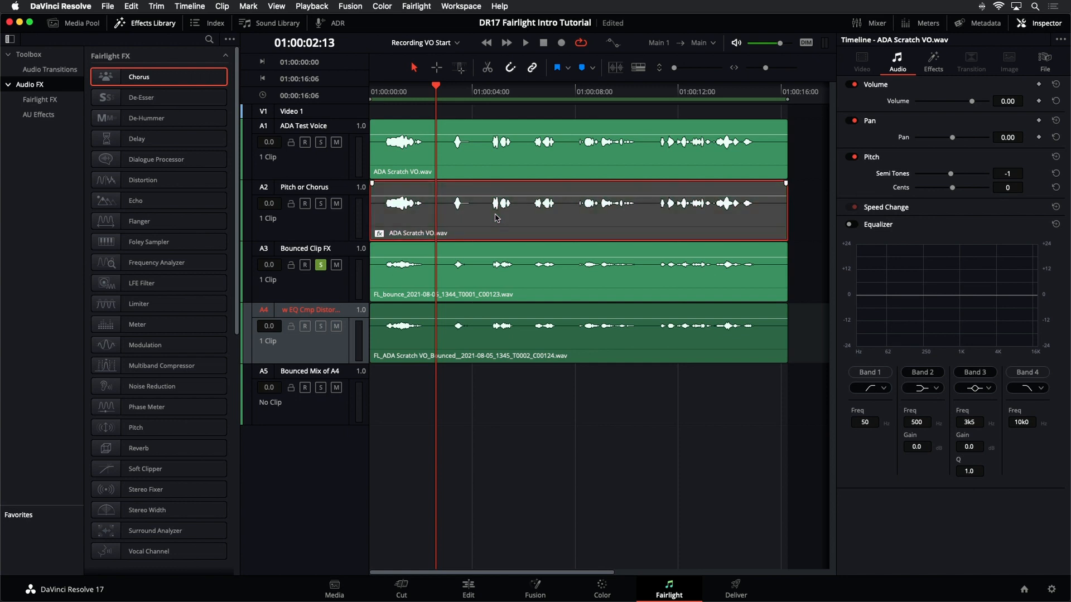
# Step: Switch the solo from the A3 track to A4 and play the bounced clip on A4
pyautogui.click(498, 467)
pyautogui.click(321, 327)
pyautogui.click(321, 266)
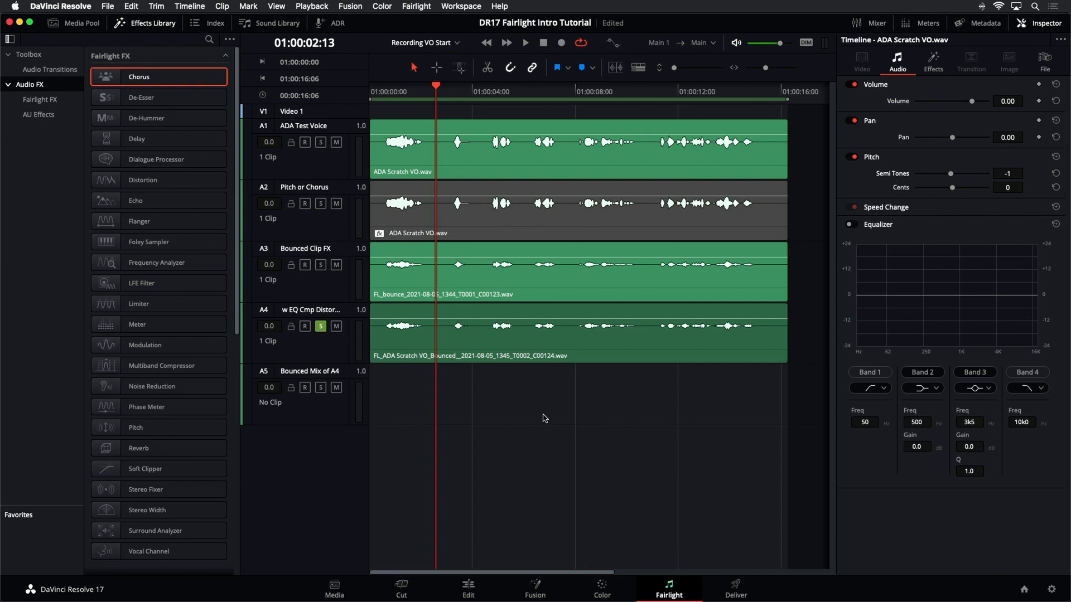
pyautogui.press('space')
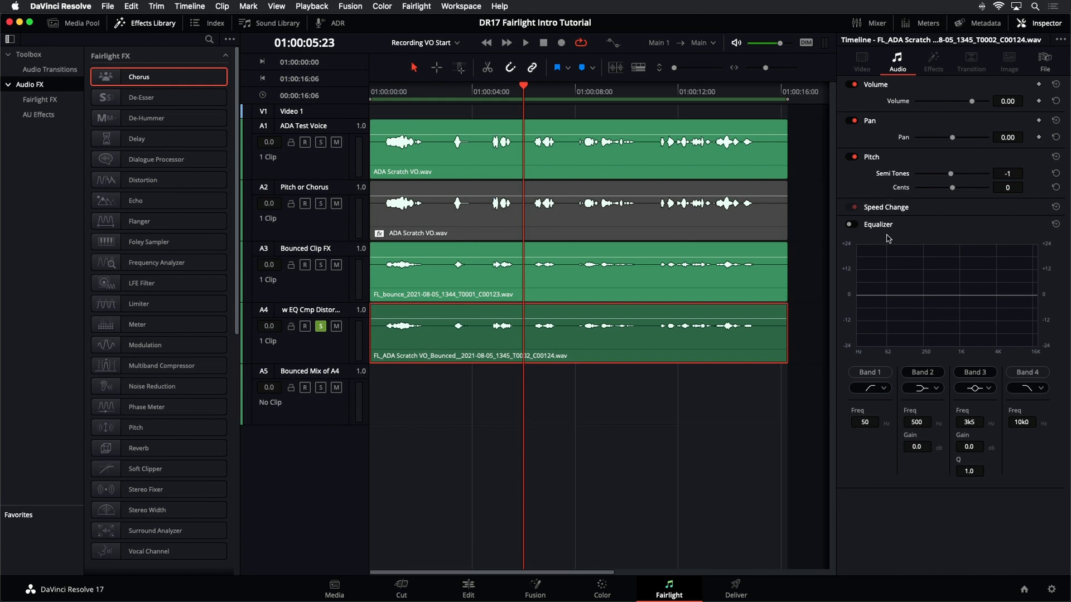
# Step: Replace the Inspector with the Mixer, widened to show all five tracks, and open the A4 track's equalizer
pyautogui.click(850, 225)
pyautogui.click(854, 225)
pyautogui.click(1048, 25)
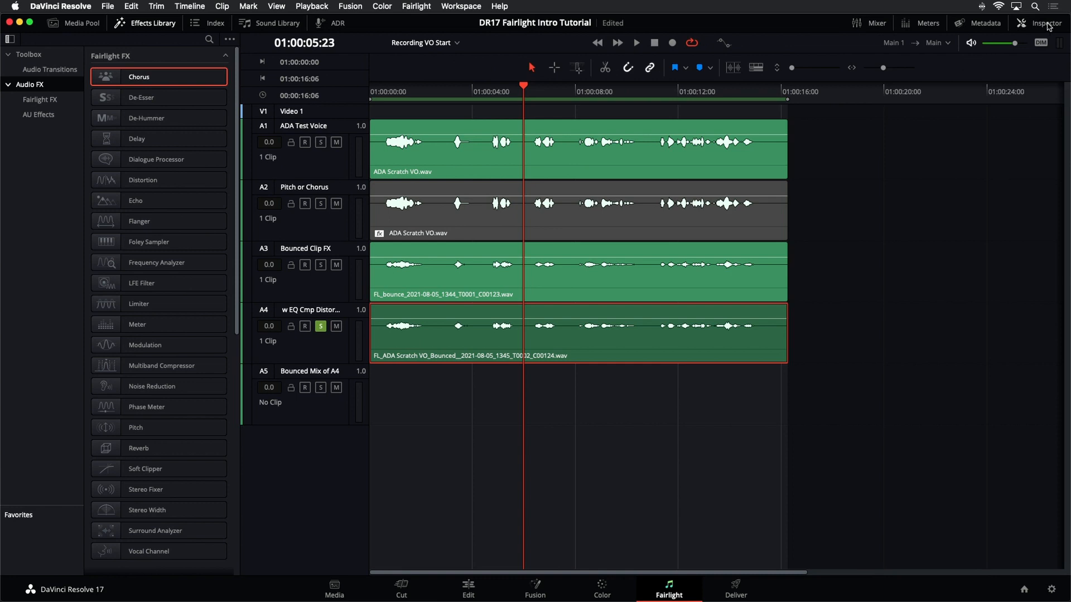
pyautogui.click(877, 24)
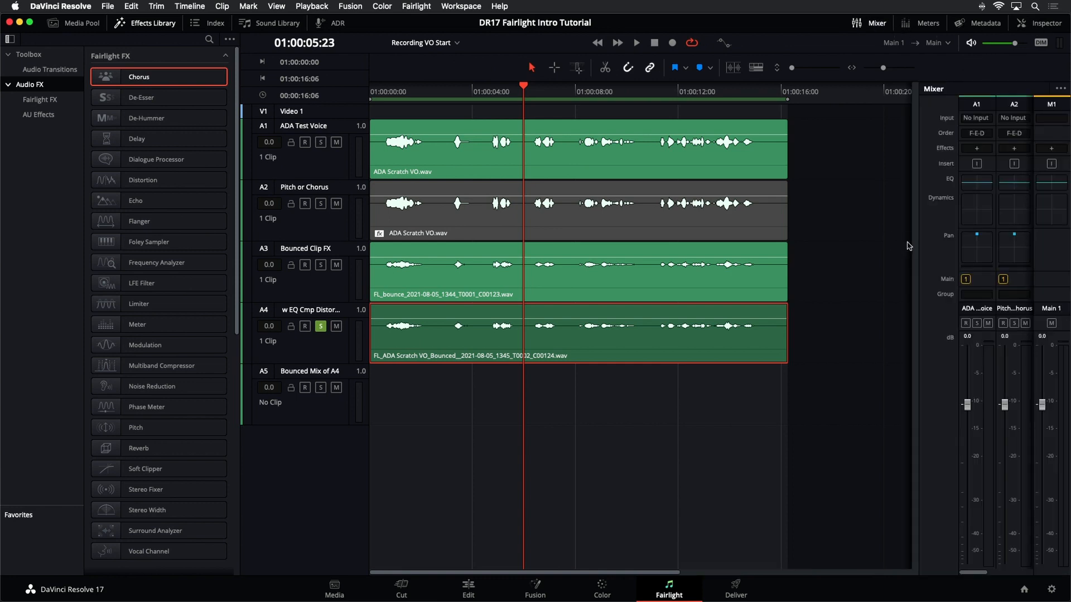
pyautogui.moveTo(918, 243); pyautogui.dragTo(790, 269)
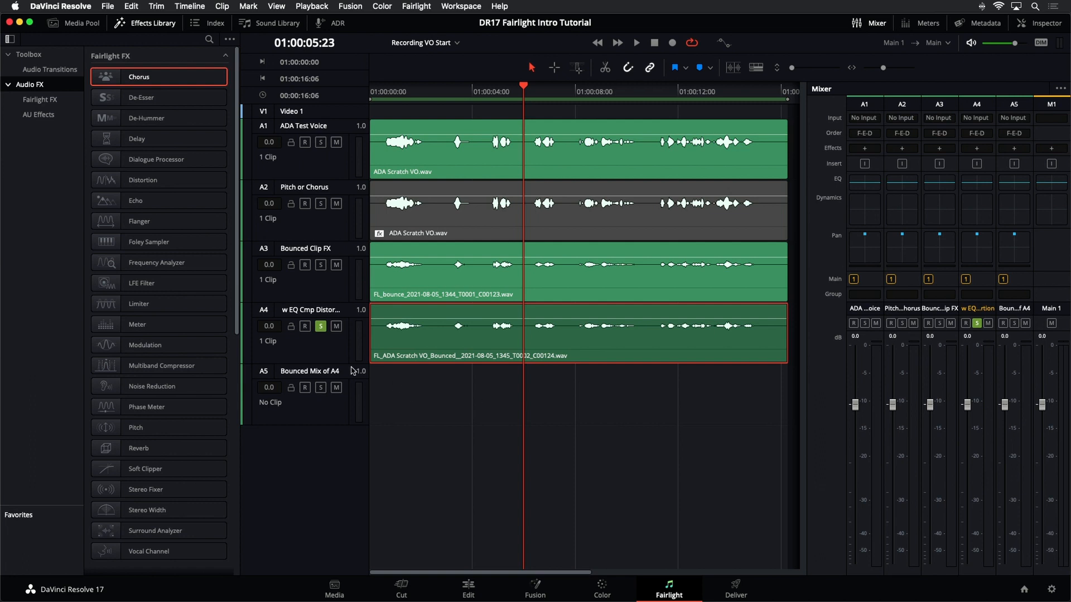
pyautogui.click(332, 355)
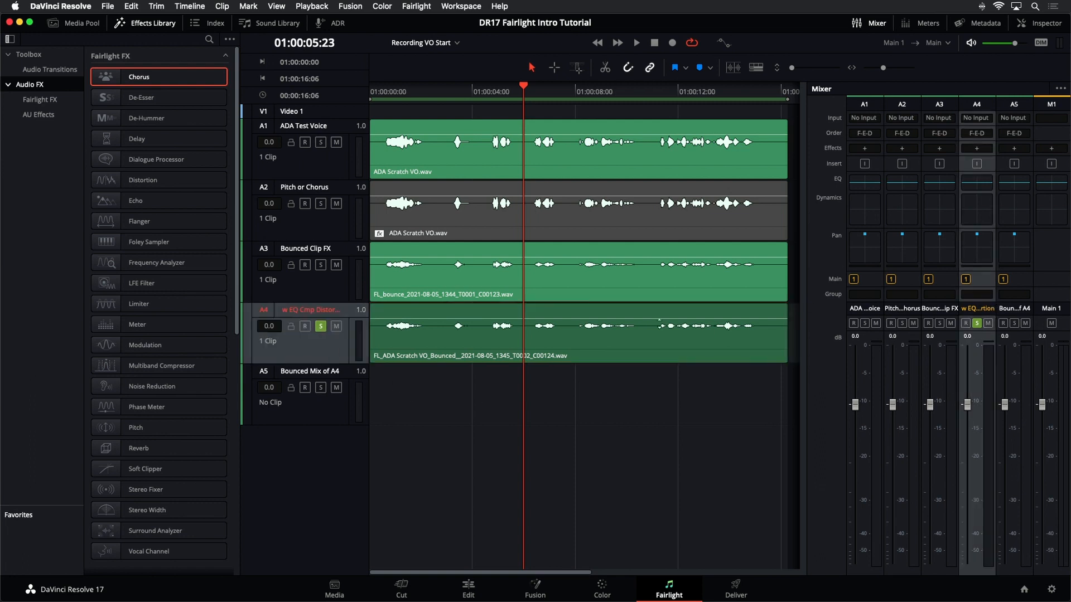
pyautogui.click(971, 186)
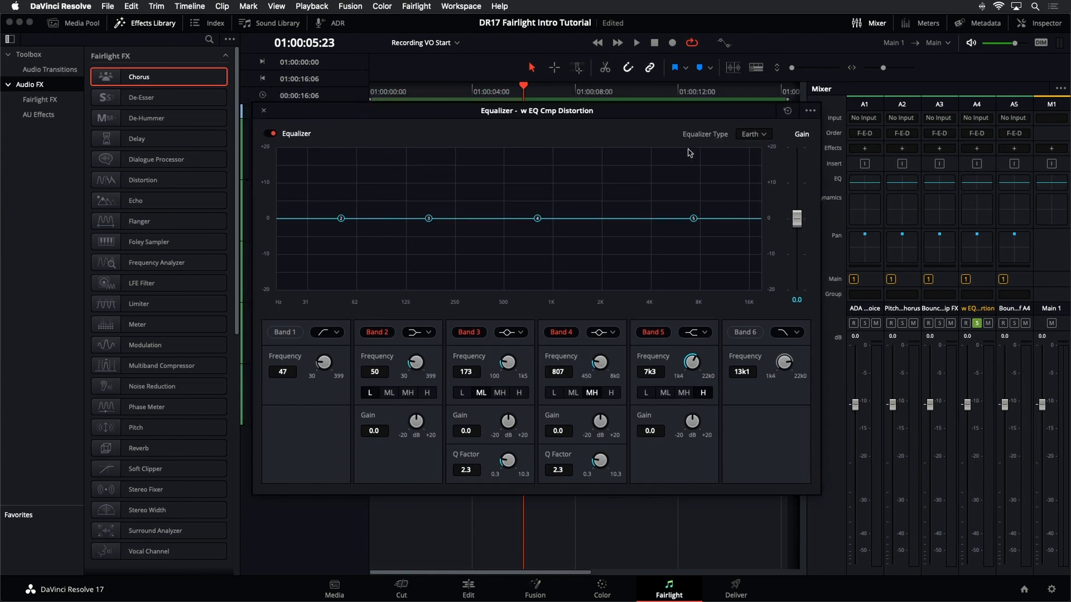
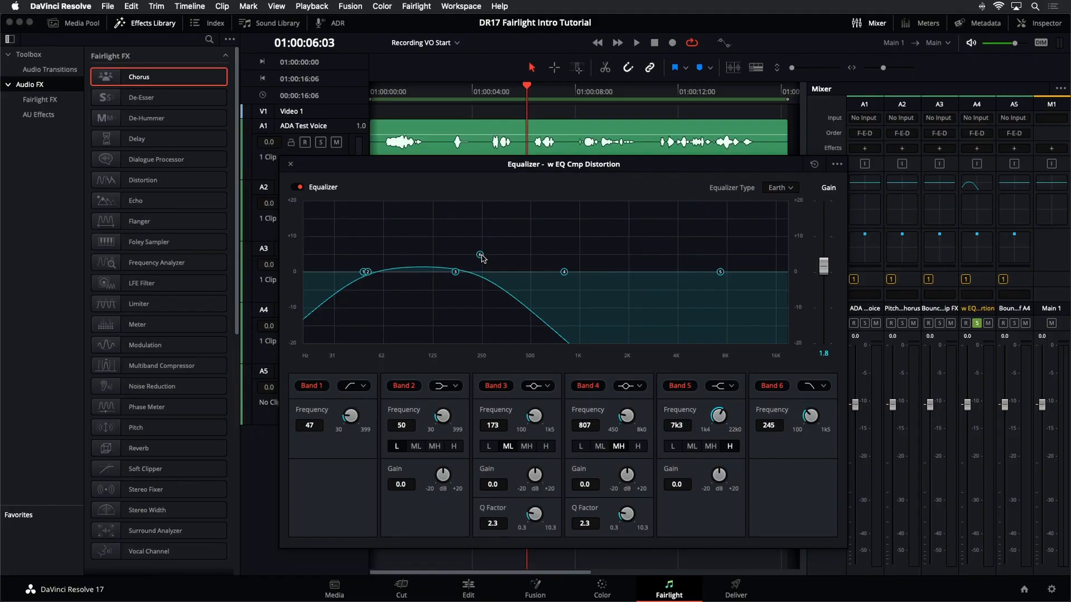
# Step: Try the A4 equalizer during playback with Band 6 at 1k4, Band 1 at 158 Hz and the gain at 10.5
pyautogui.moveTo(577, 262); pyautogui.dragTo(607, 258)
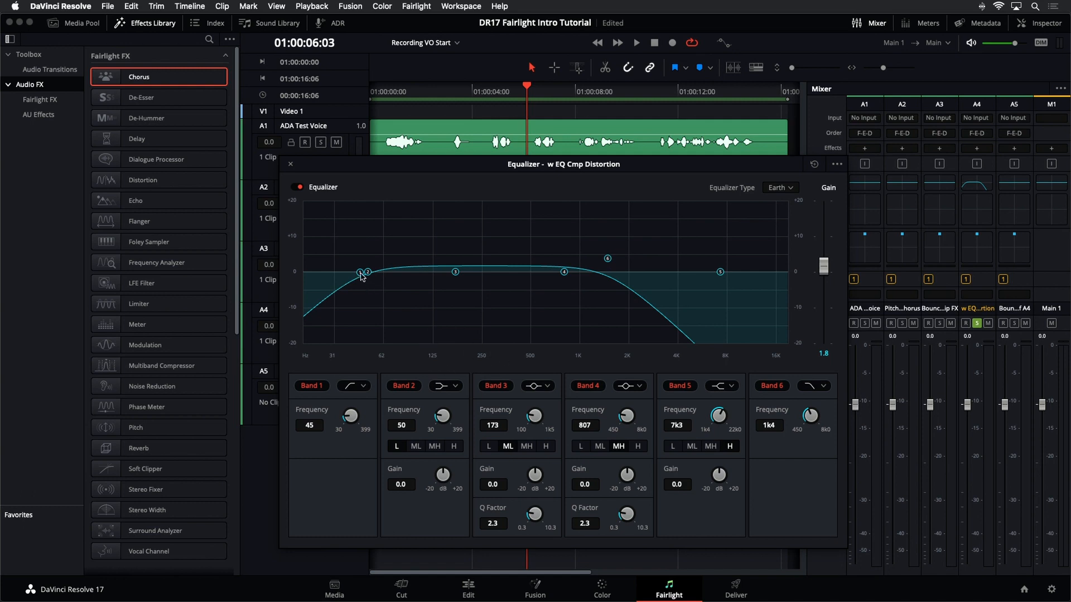
pyautogui.moveTo(361, 274); pyautogui.dragTo(449, 280)
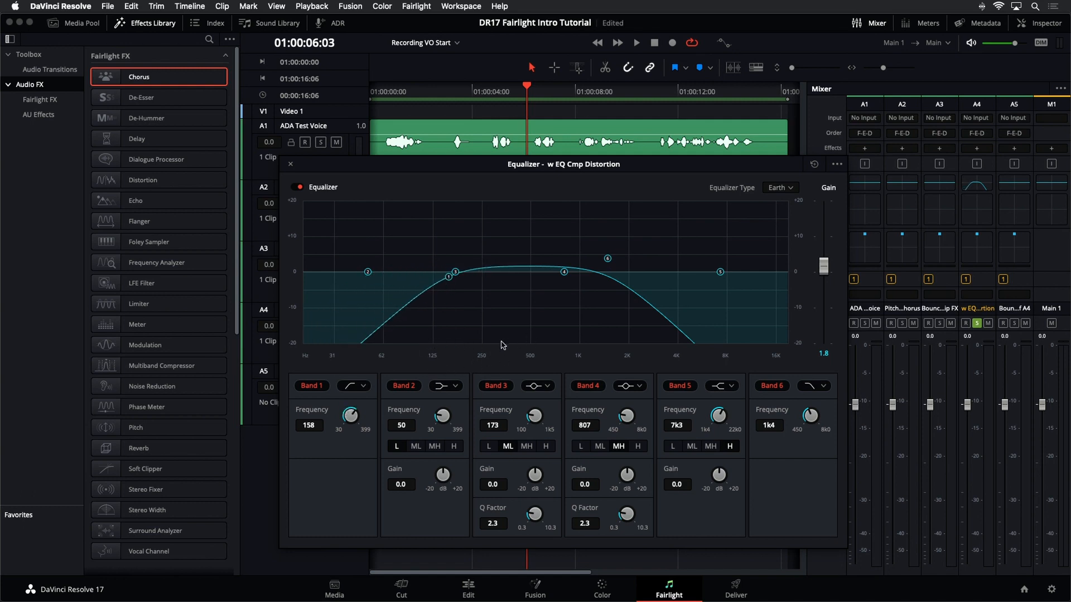
pyautogui.press('space')
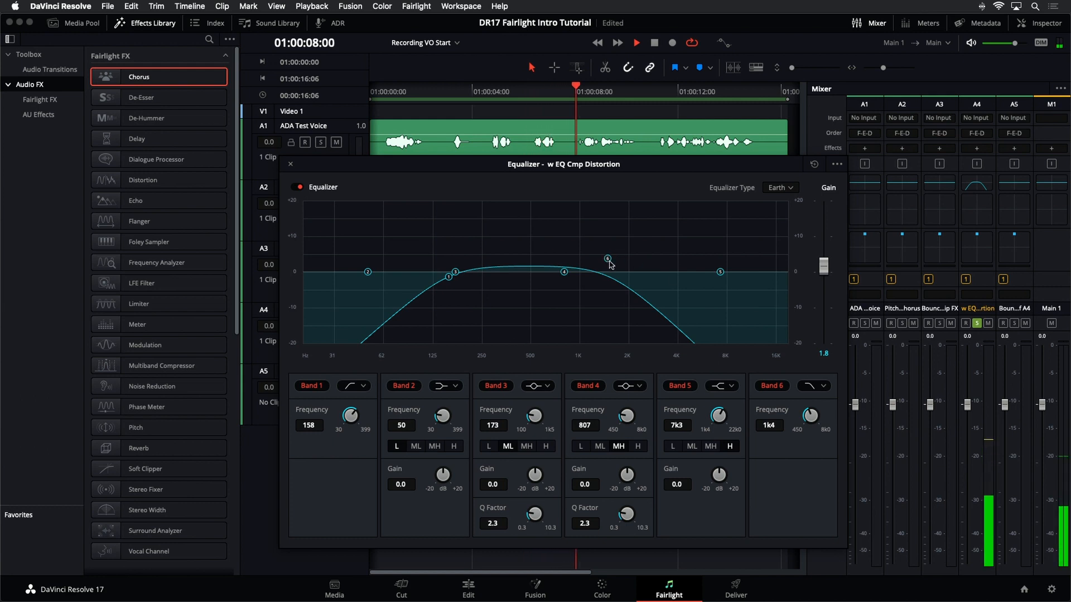
pyautogui.moveTo(824, 266); pyautogui.dragTo(834, 240)
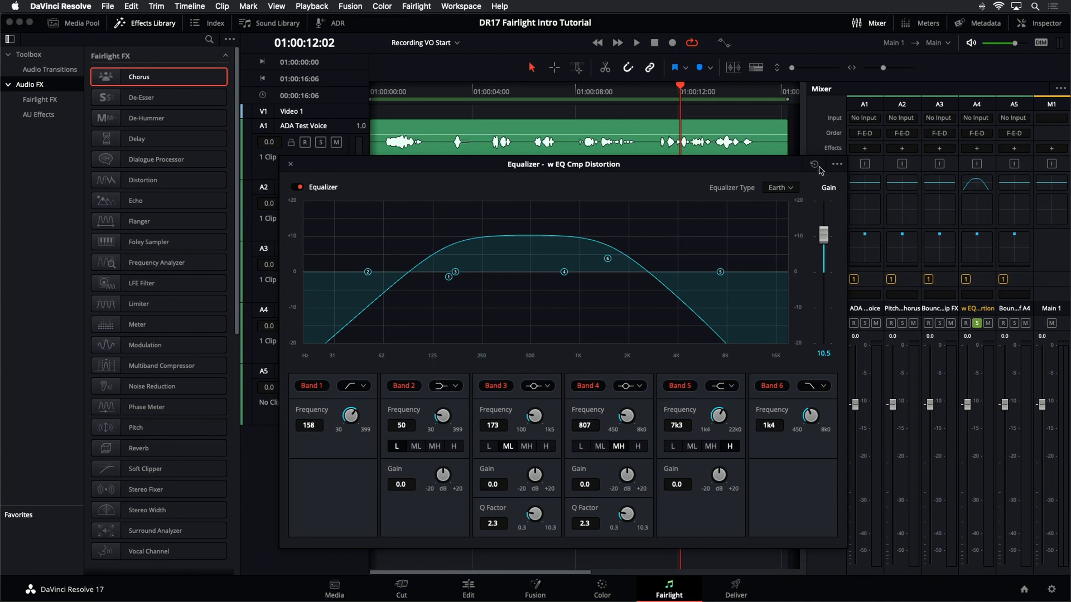
# Step: Reset the A4 equalizer, then enable Band 6 at 3k3 and Band 1 at 194 Hz and close it
pyautogui.click(815, 164)
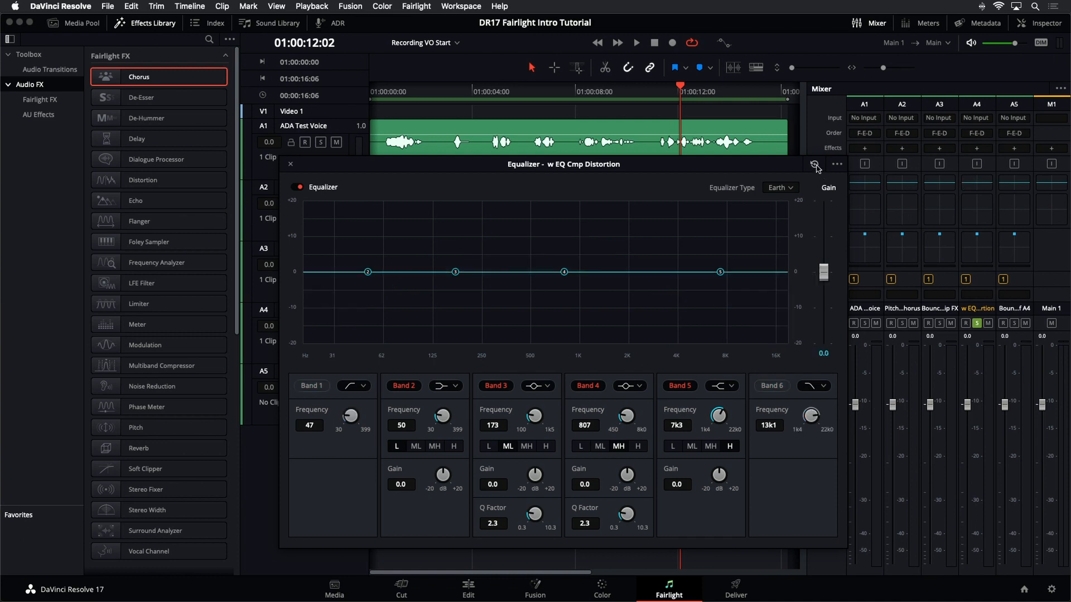
pyautogui.click(779, 390)
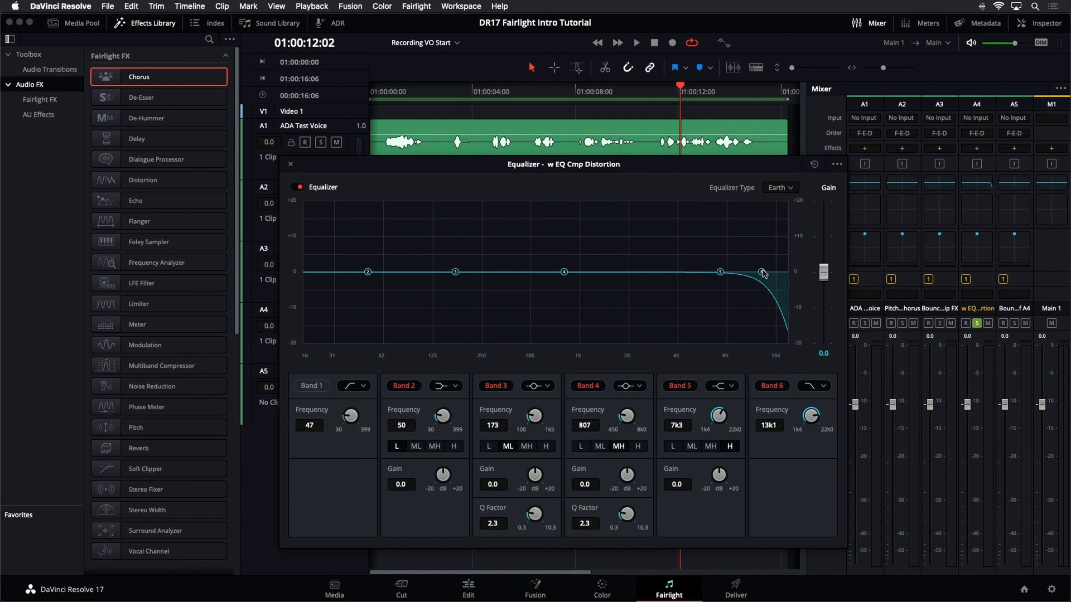
pyautogui.moveTo(762, 272); pyautogui.dragTo(666, 280)
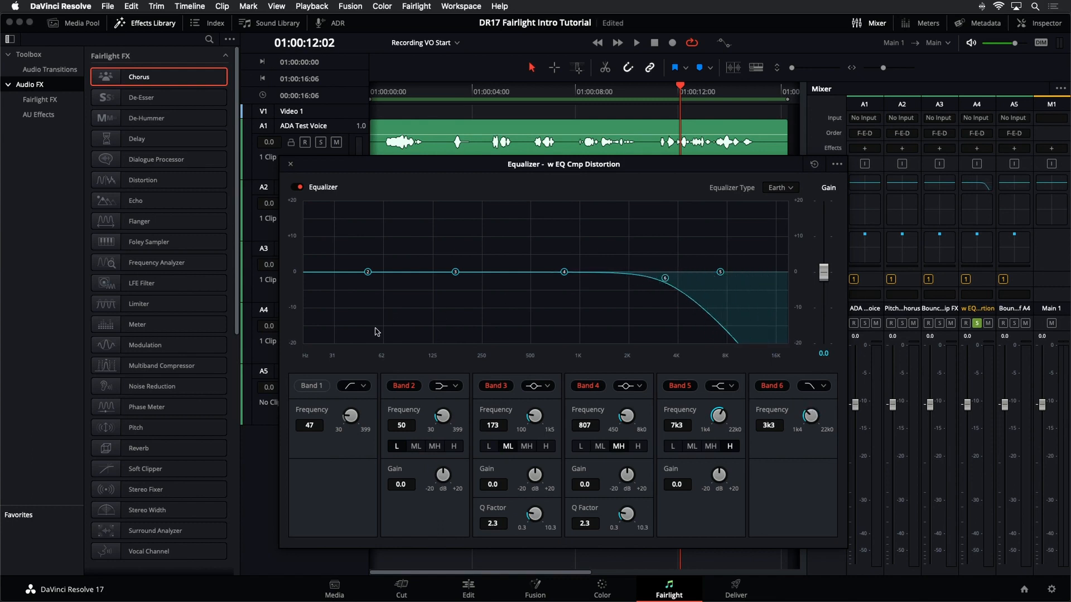
pyautogui.click(308, 389)
pyautogui.moveTo(363, 274); pyautogui.dragTo(464, 285)
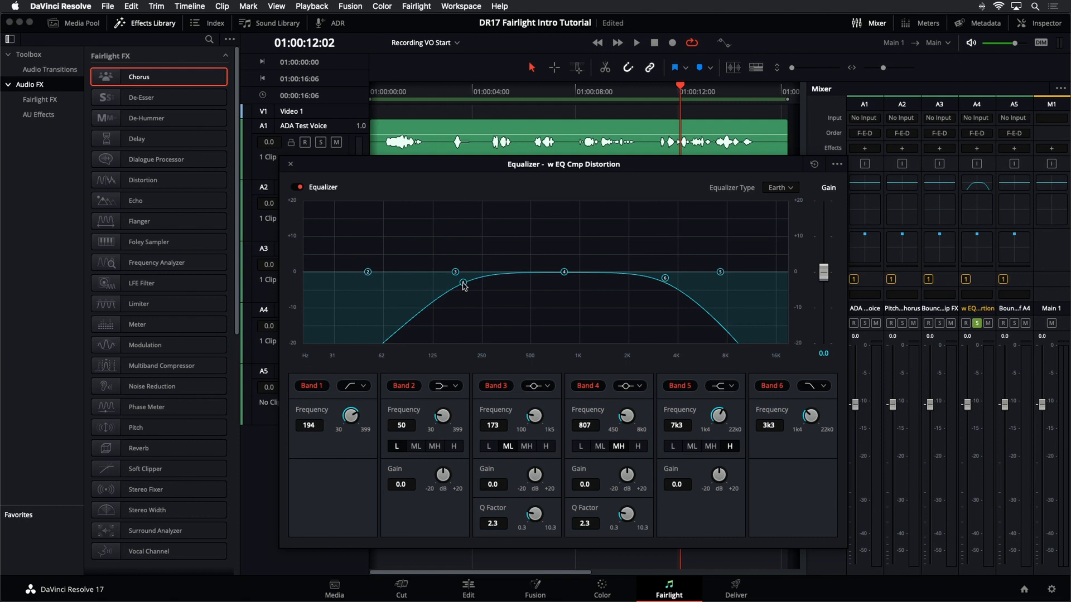
pyautogui.click(290, 166)
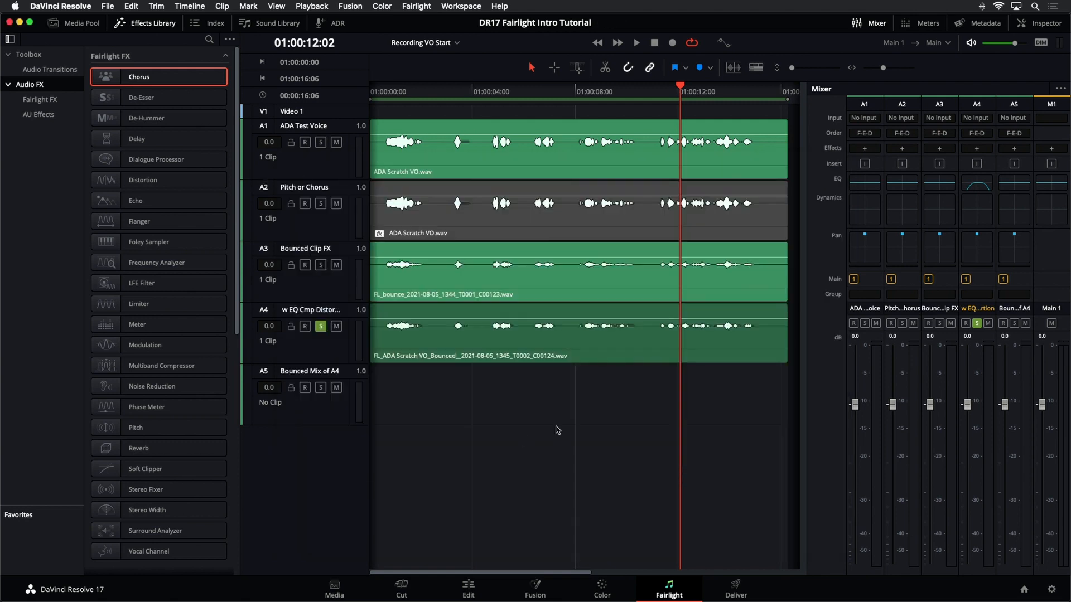
# Step: Add the Distortion effect to the A4 track and audition its Crunchy preset
pyautogui.moveTo(144, 180); pyautogui.dragTo(339, 358)
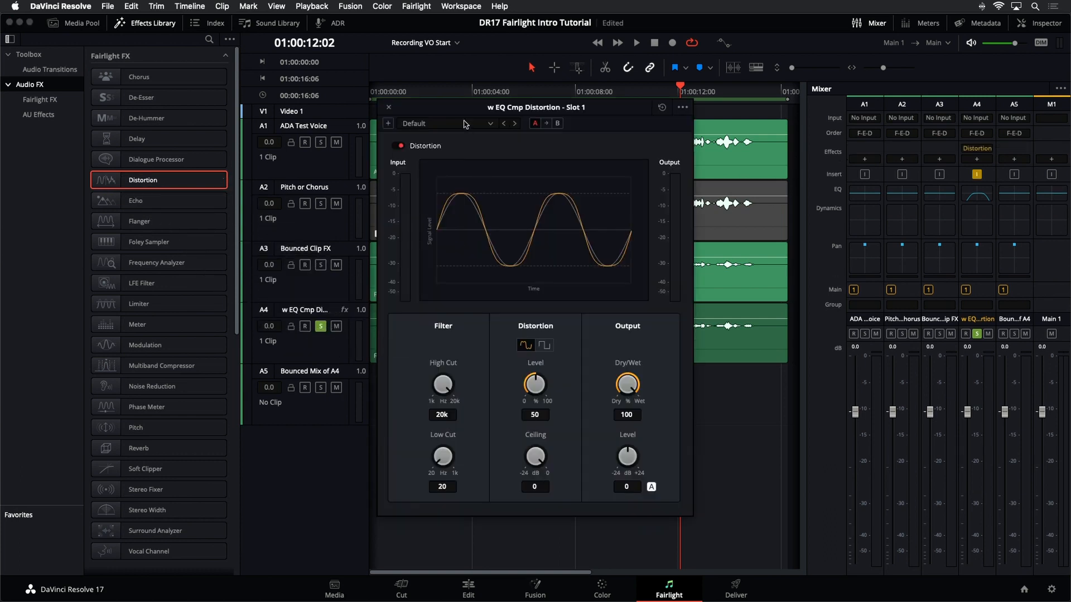
pyautogui.moveTo(464, 110); pyautogui.dragTo(574, 121)
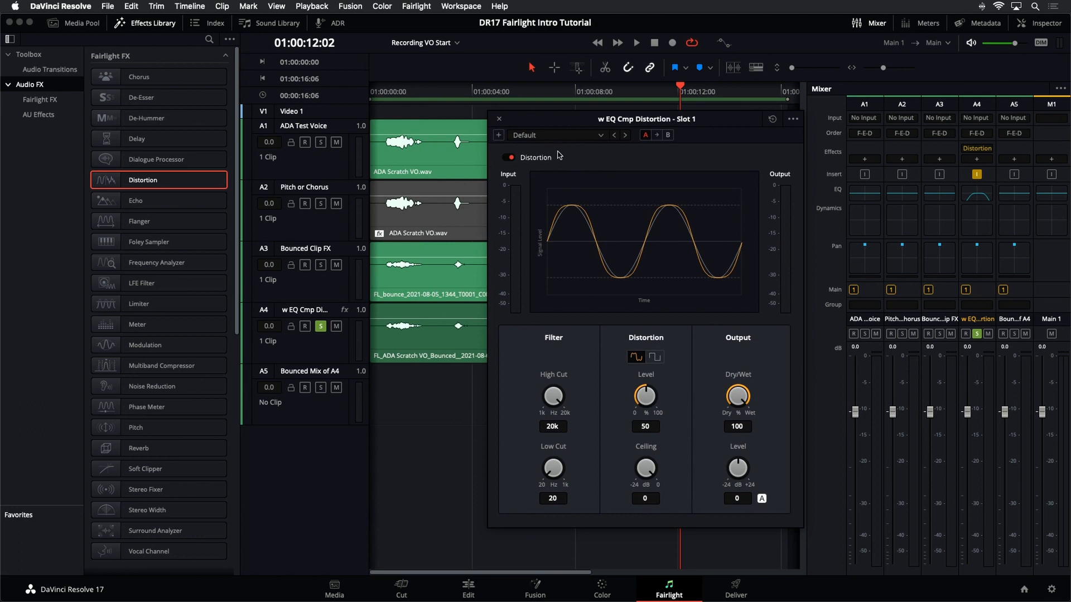
pyautogui.click(567, 137)
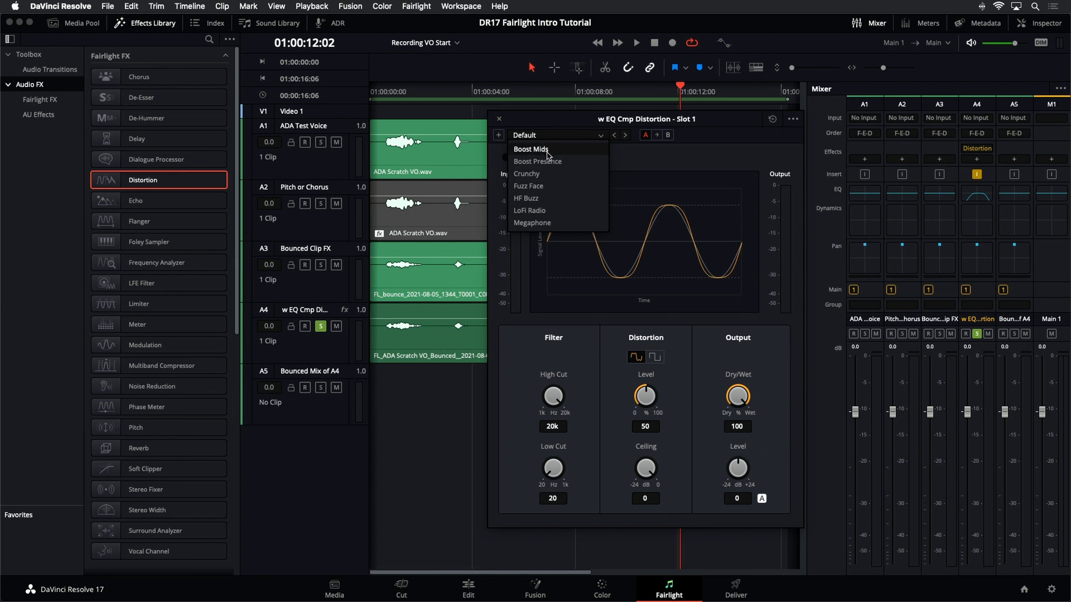
pyautogui.click(548, 174)
pyautogui.press('space')
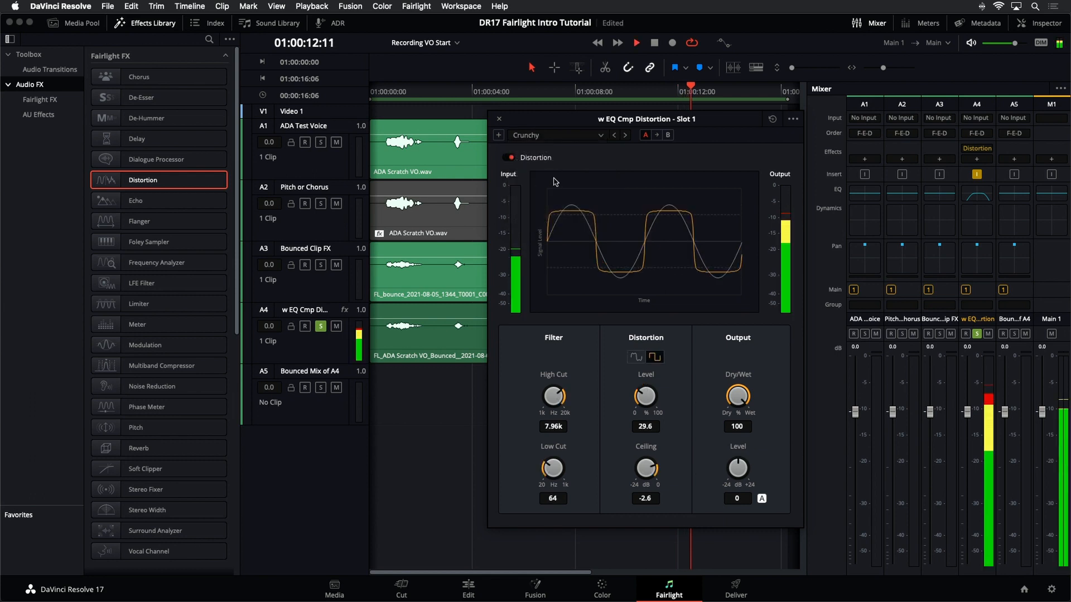
pyautogui.press('space')
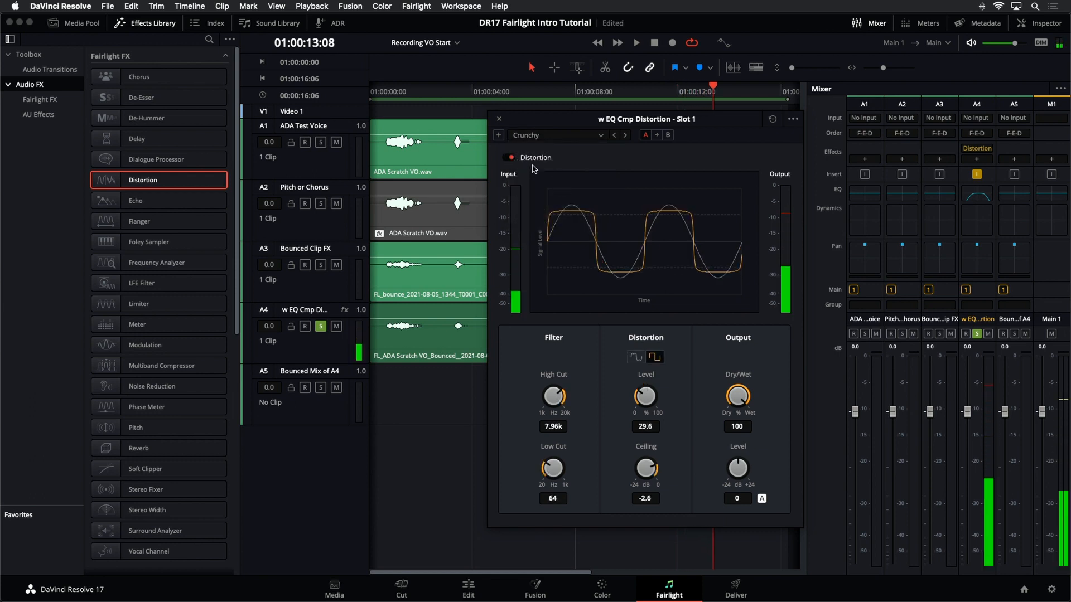
# Step: Audition the Megaphone preset of the Distortion effect on the A4 track
pyautogui.click(535, 135)
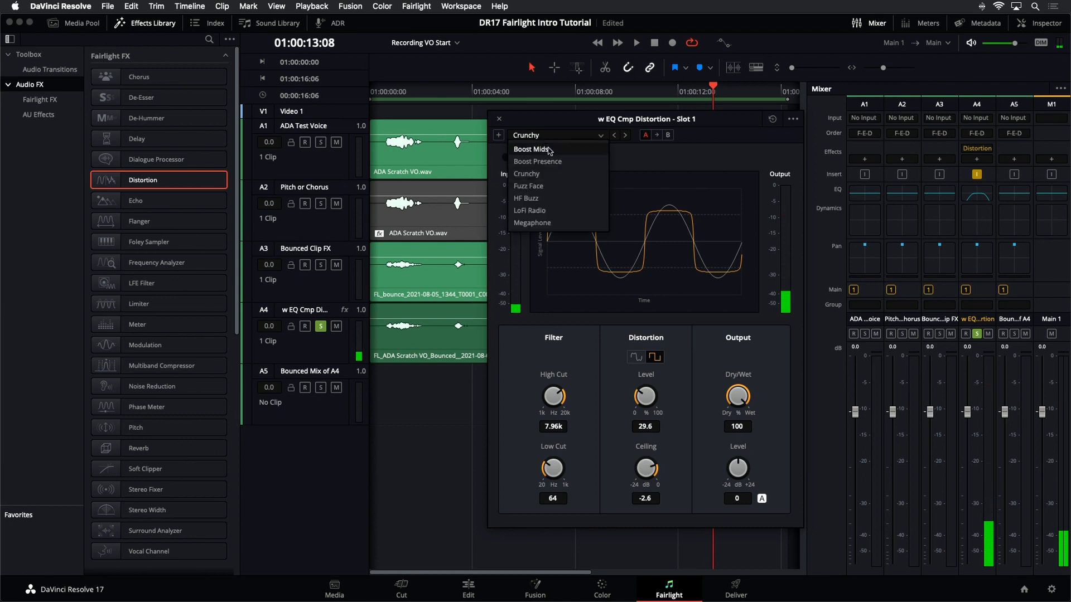
pyautogui.click(551, 224)
pyautogui.press('space')
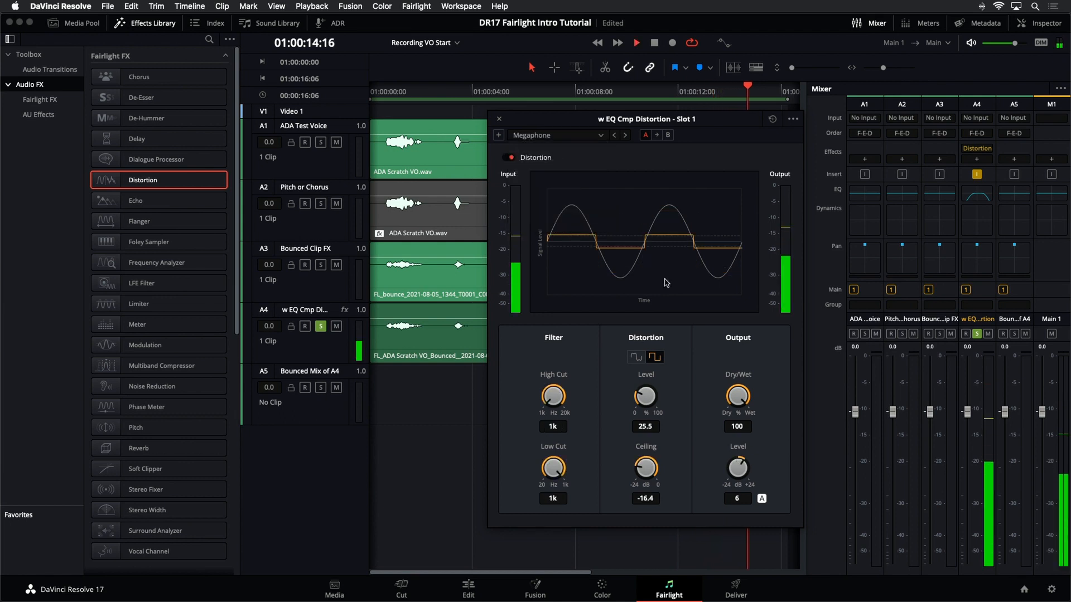
# Step: Apply the LoFi Radio preset to the A4 track's Distortion effect and close its settings
pyautogui.click(553, 136)
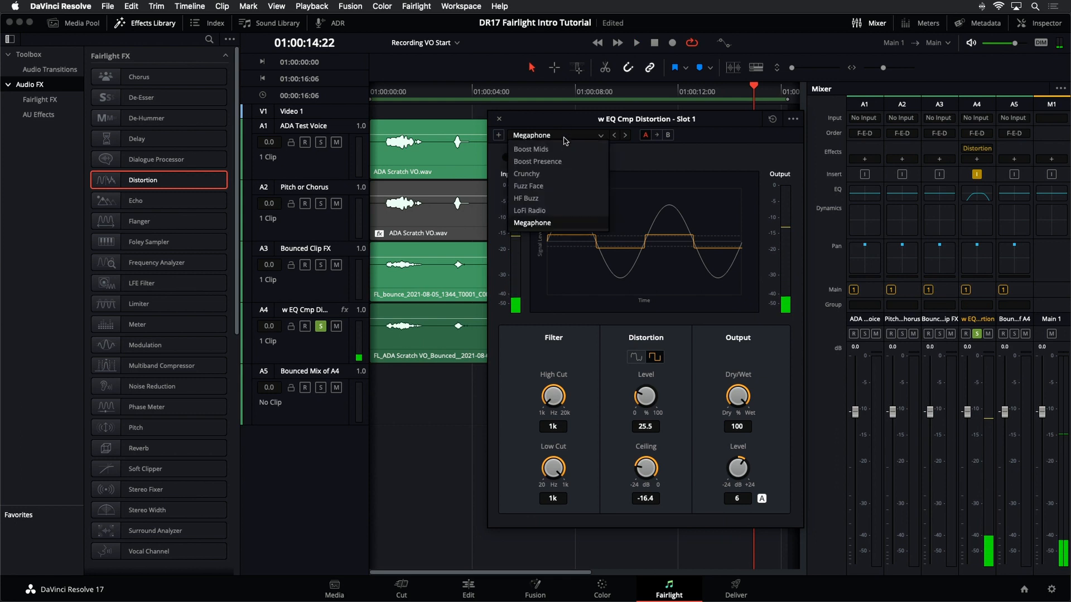
pyautogui.click(556, 210)
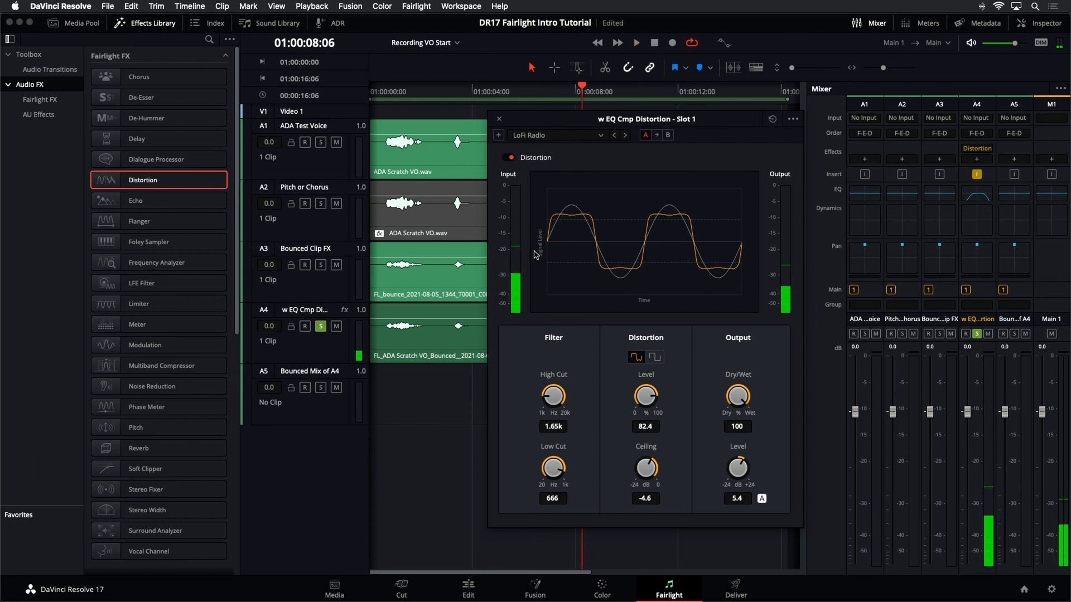
pyautogui.click(500, 121)
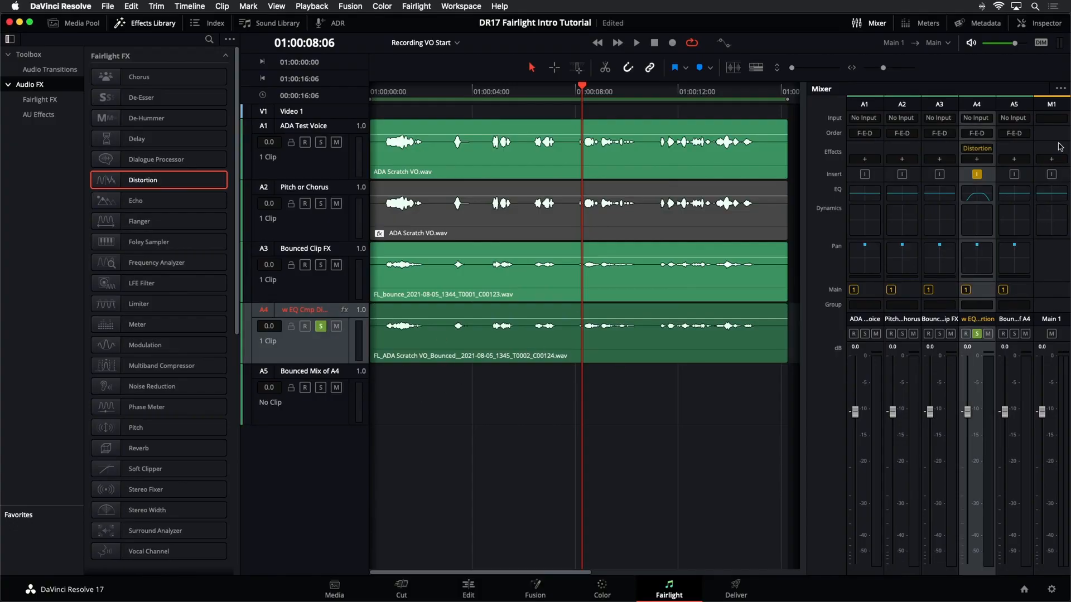
# Step: Change the track type of A5, Bounced Mix of A4, to Stereo
pyautogui.click(593, 397)
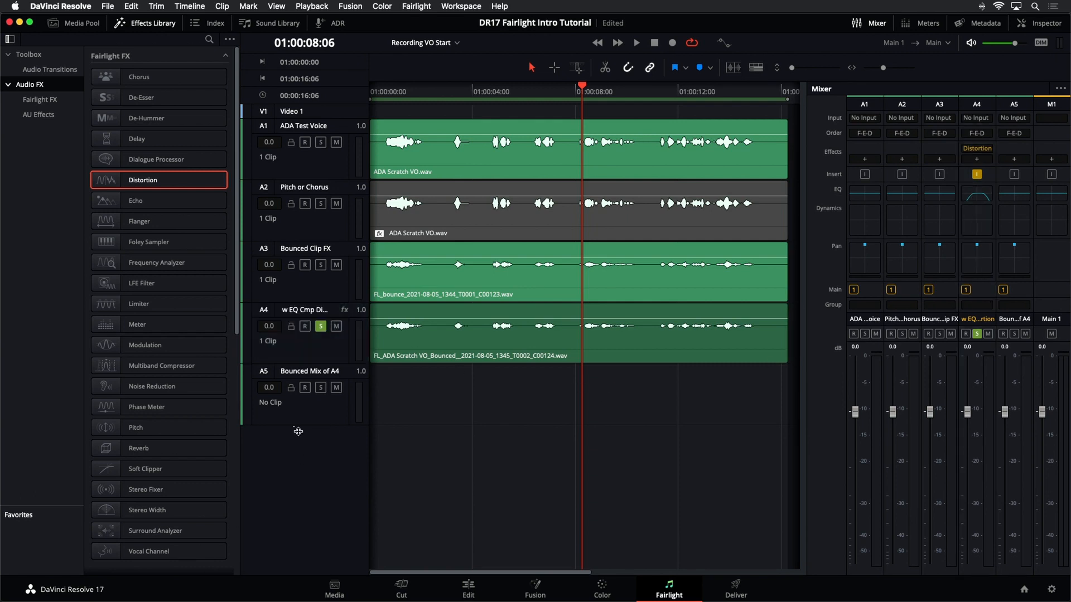
pyautogui.rightClick(325, 422)
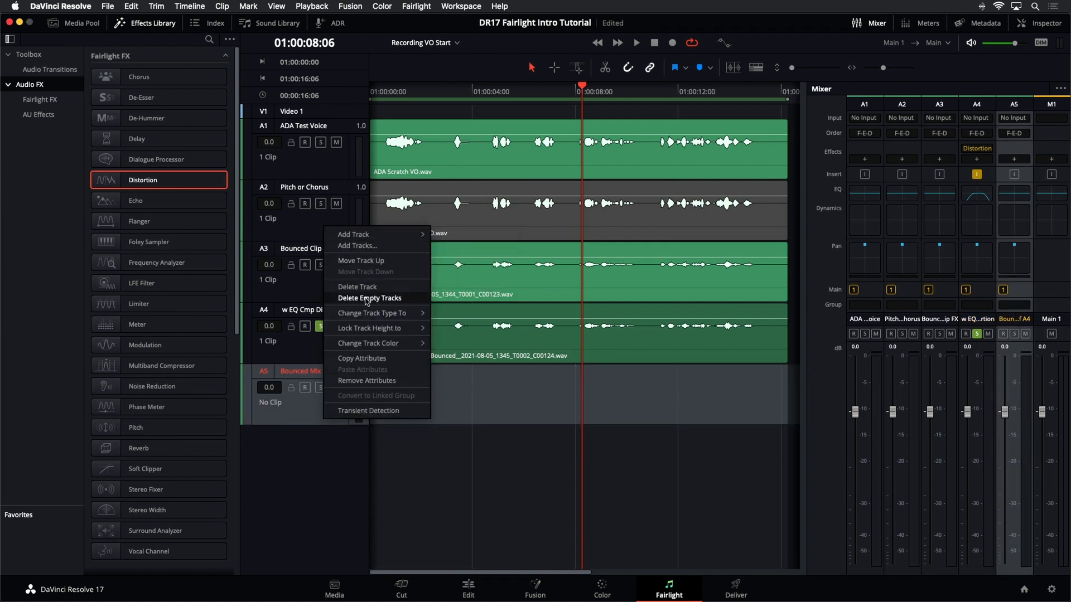
pyautogui.moveTo(368, 314)
pyautogui.click(453, 327)
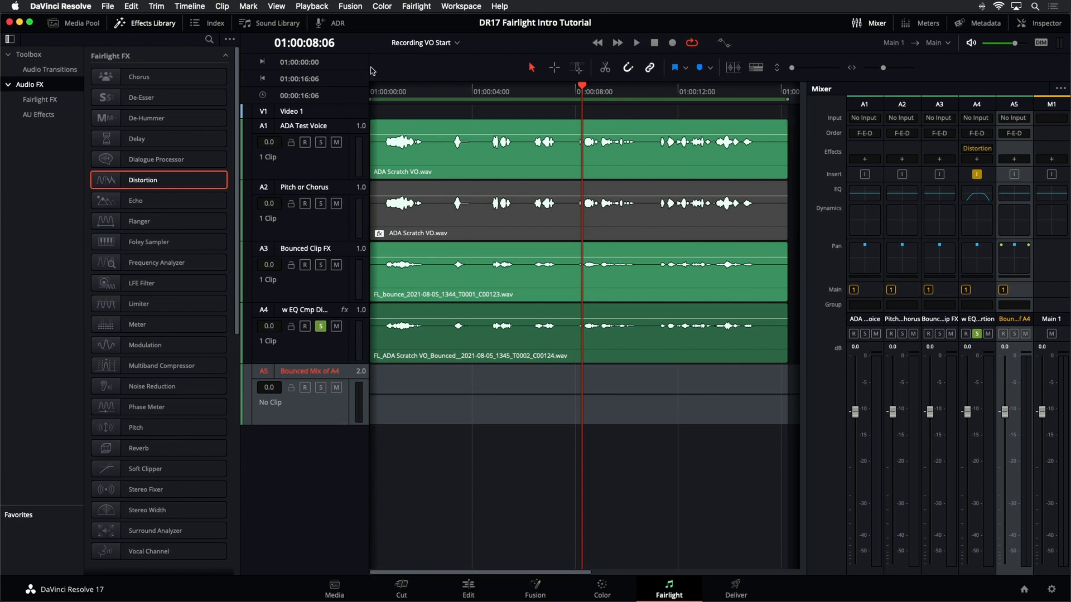
# Step: Bounce the Main 1 mix to the destination track Bounced Mix of A4
pyautogui.click(205, 4)
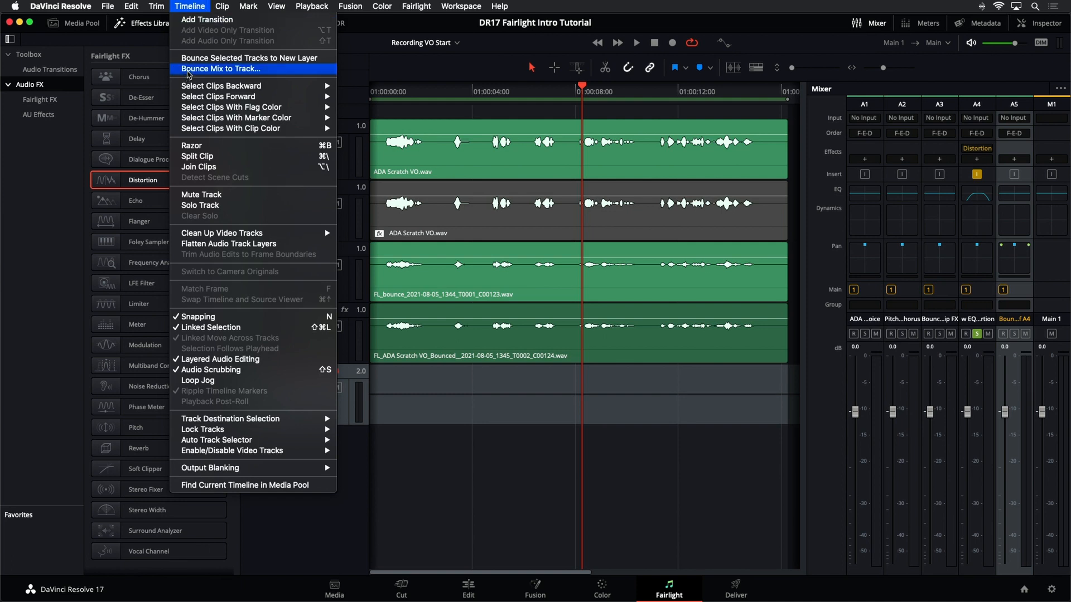
pyautogui.click(188, 70)
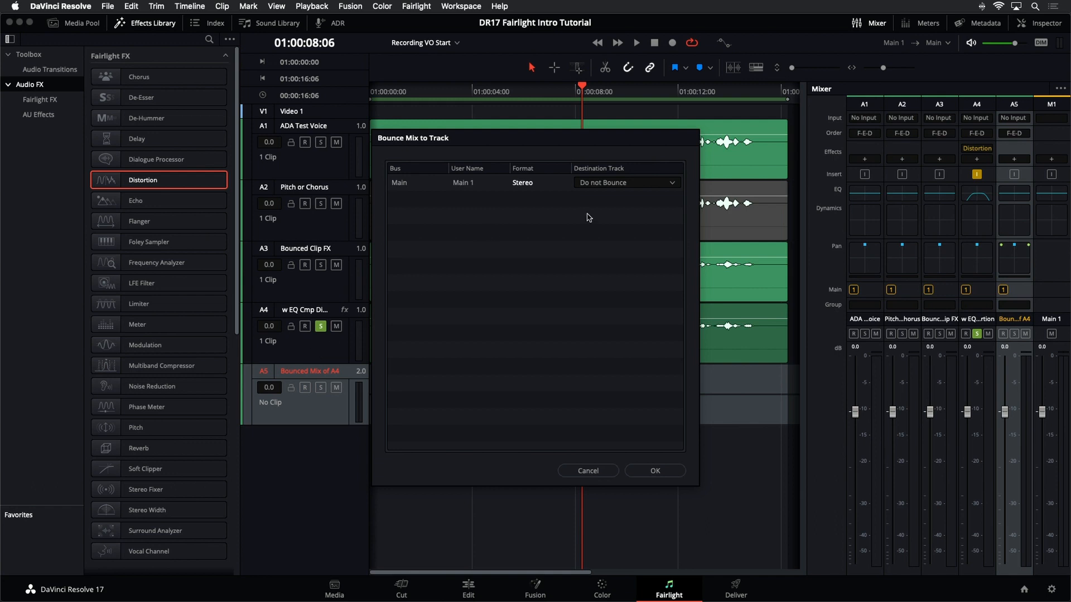
pyautogui.click(627, 187)
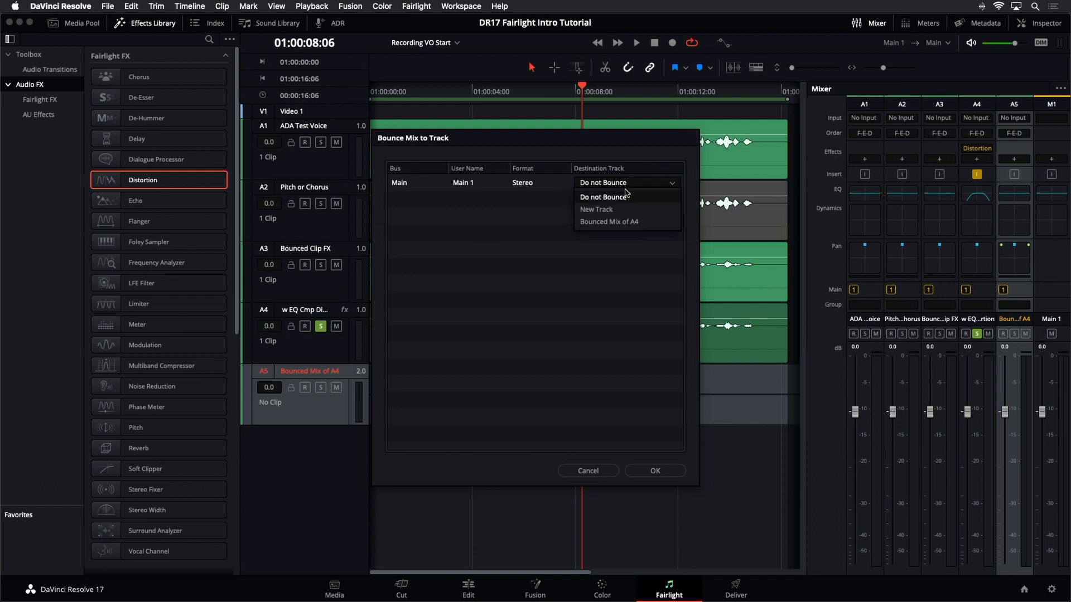
pyautogui.click(613, 222)
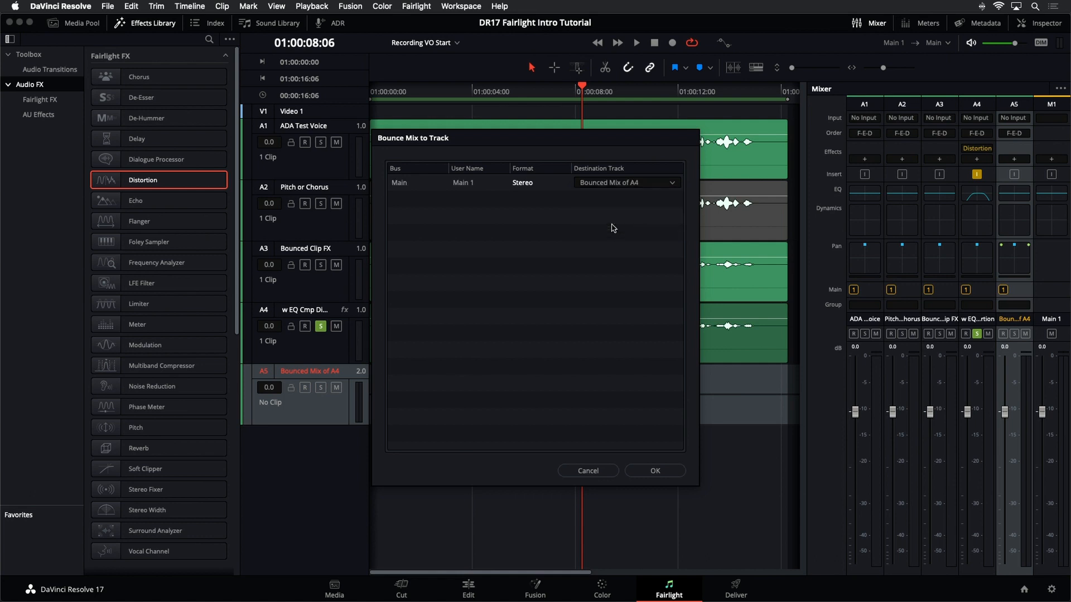
pyautogui.click(652, 470)
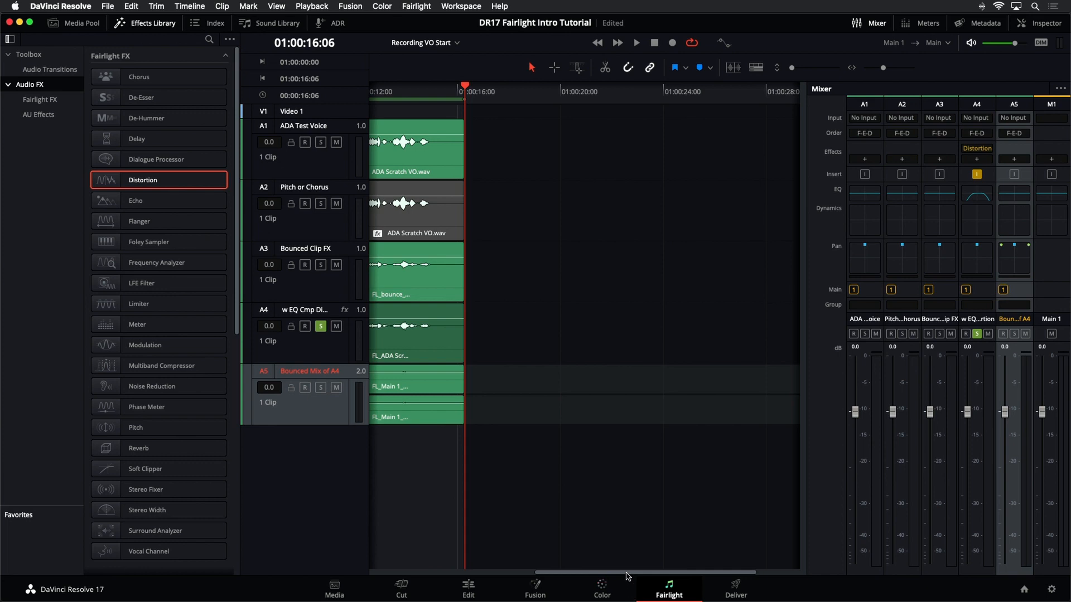
# Step: Enlarge the A5 track's height and compare its bounced clip with A4 by alternating their solos during playback
pyautogui.moveTo(626, 573); pyautogui.dragTo(380, 593)
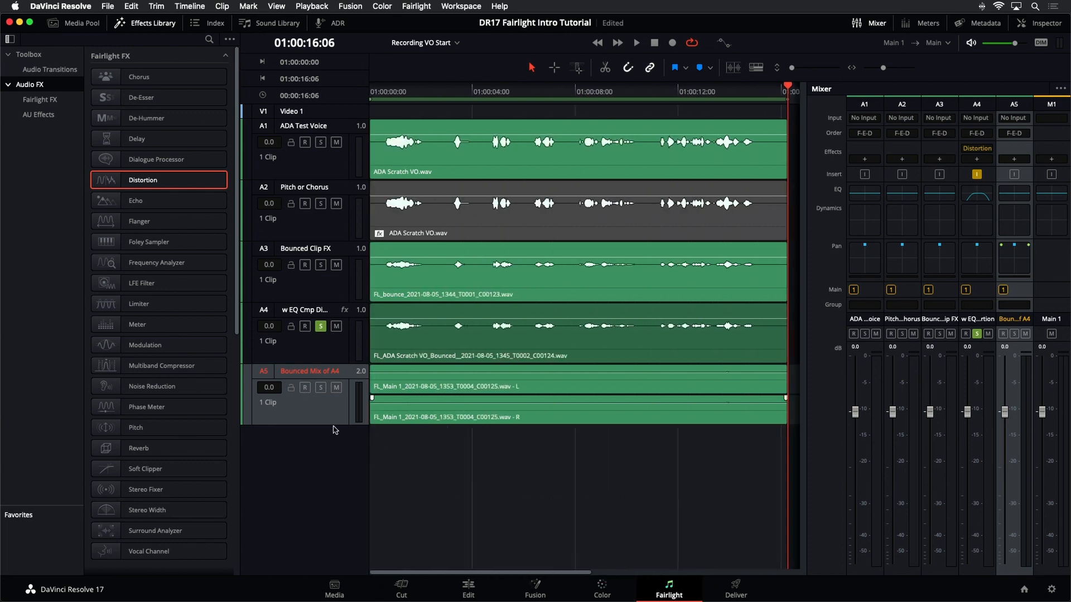
pyautogui.moveTo(333, 426); pyautogui.dragTo(333, 534)
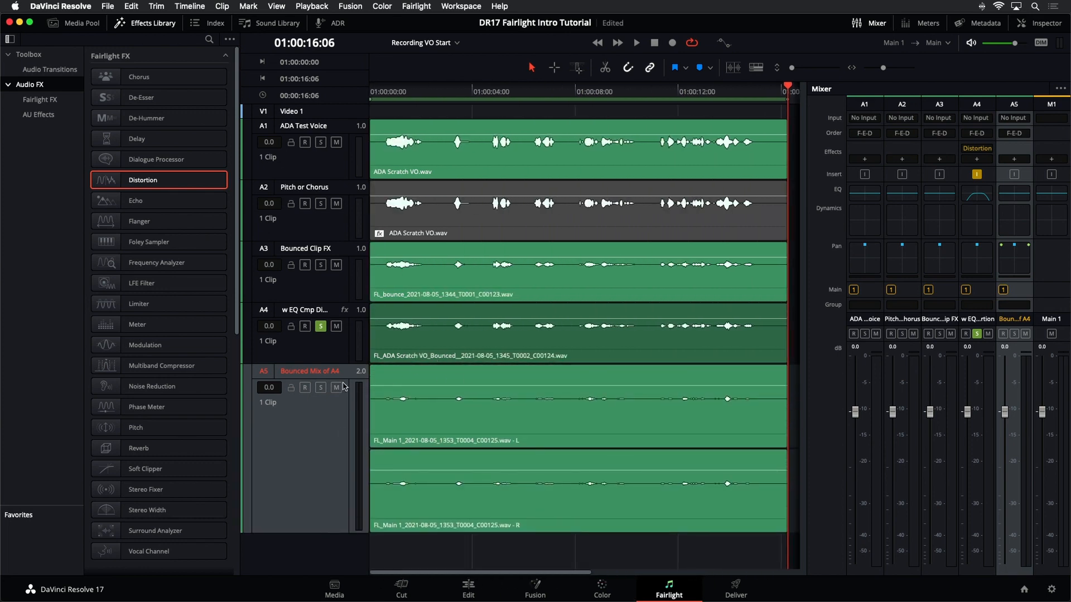
pyautogui.click(321, 387)
pyautogui.click(320, 326)
pyautogui.press('space')
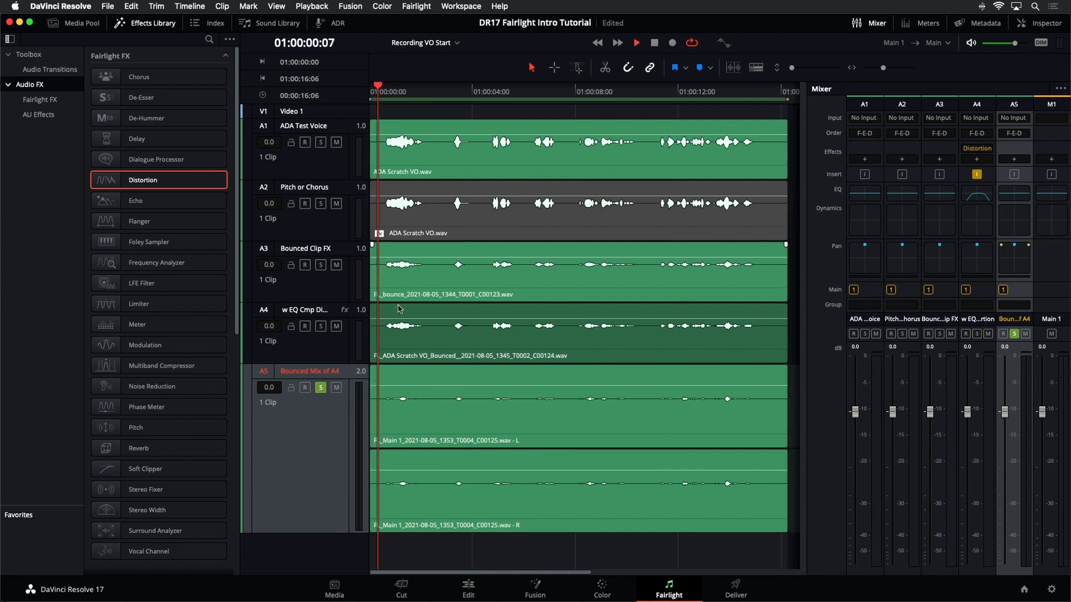
pyautogui.click(321, 387)
pyautogui.click(322, 326)
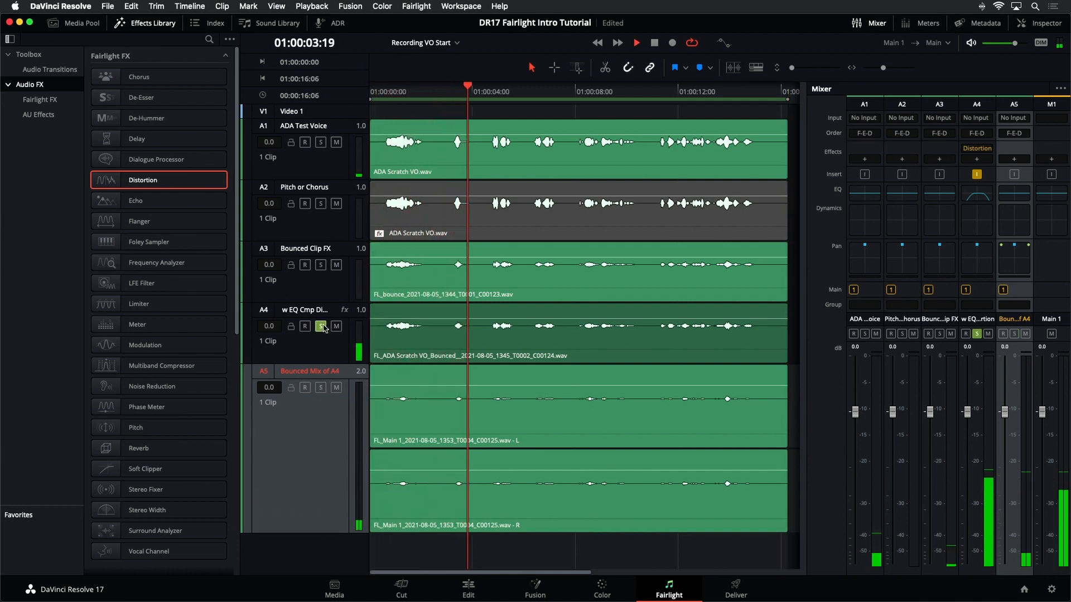
pyautogui.click(321, 326)
pyautogui.click(321, 387)
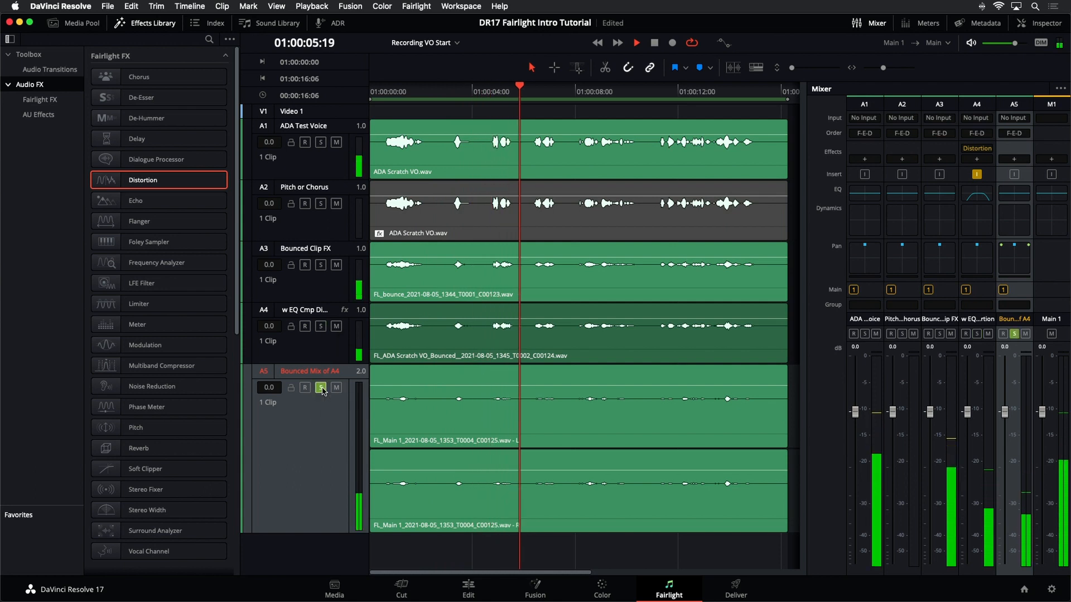
pyautogui.press('space')
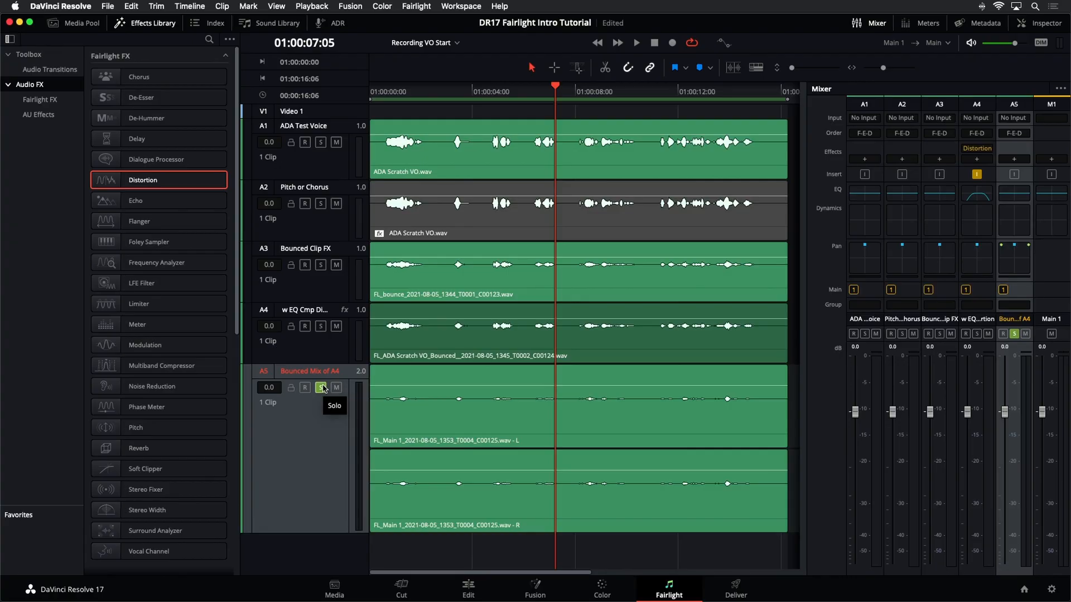
# Step: Select the bounced mix clip on track A5
pyautogui.press('super+minus')
pyautogui.click(615, 378)
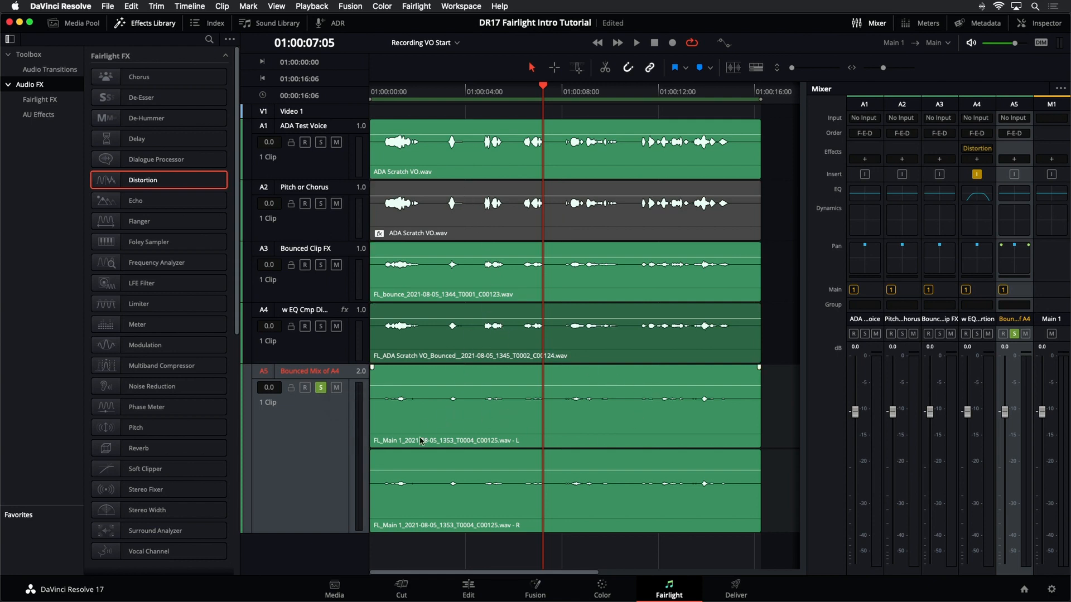
pyautogui.click(428, 424)
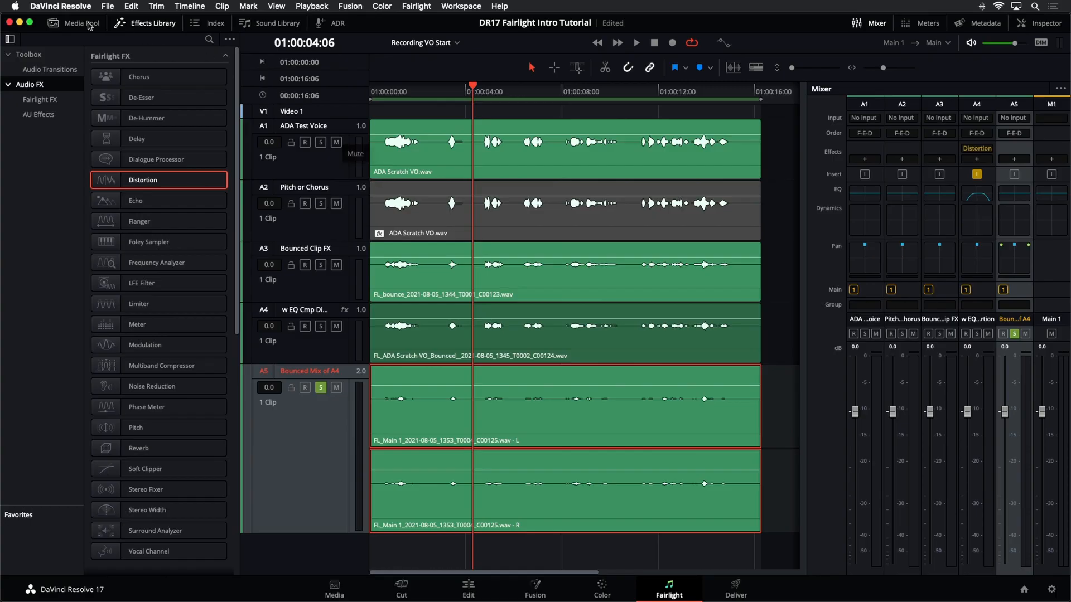
# Step: Open the timeline 12 Reverb and EQ Barriers from the Media Pool, and hide the Media Pool
pyautogui.click(54, 23)
pyautogui.click(134, 24)
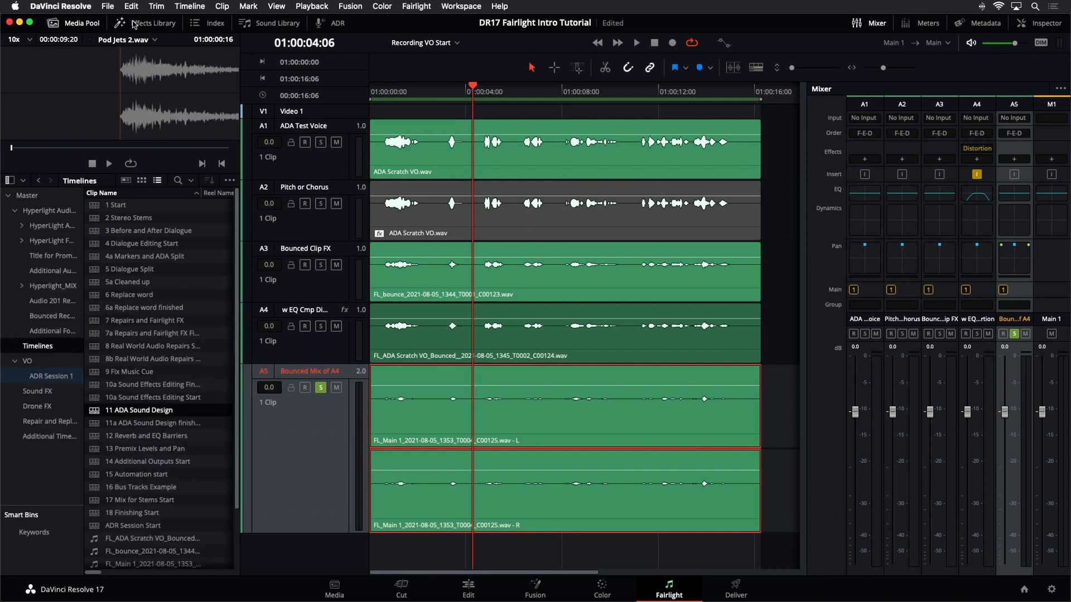
pyautogui.doubleClick(94, 439)
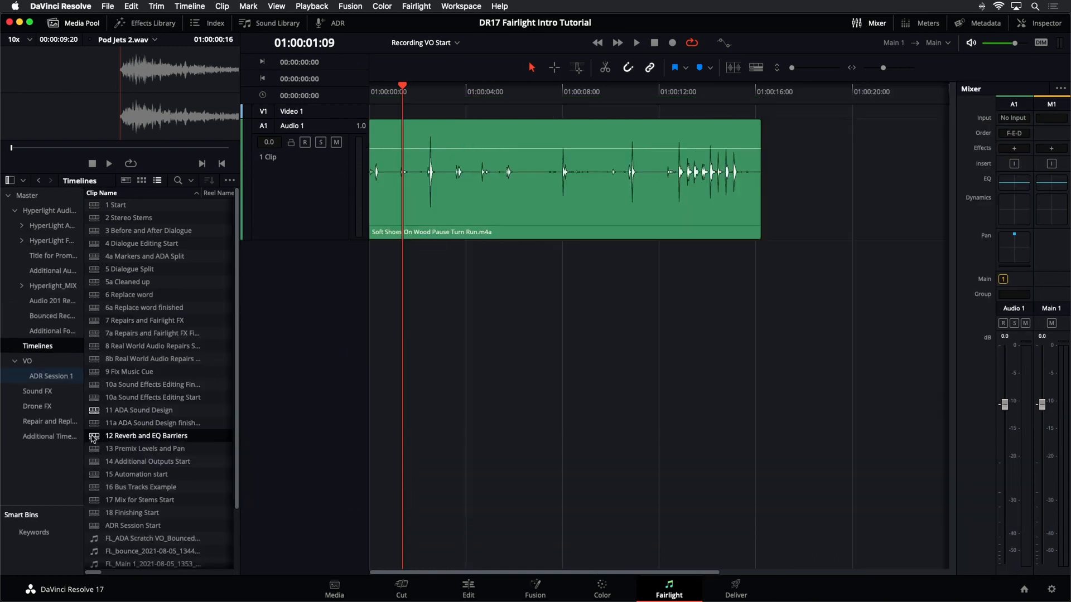
pyautogui.click(89, 24)
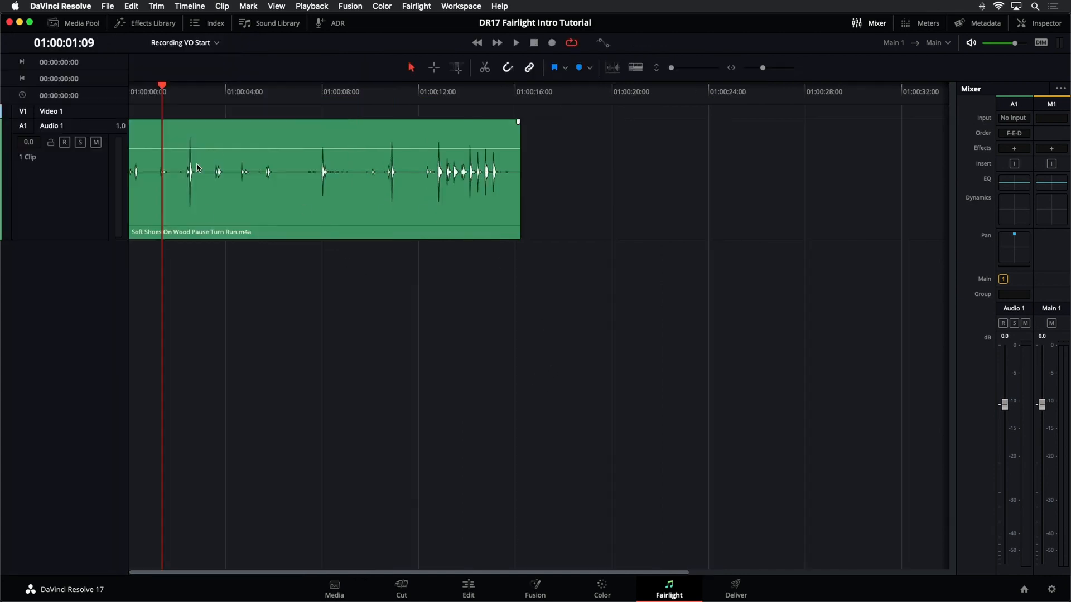
# Step: Fit the whole footsteps clip in the timeline and play the dry sound
pyautogui.hotkey('shift', 'z')
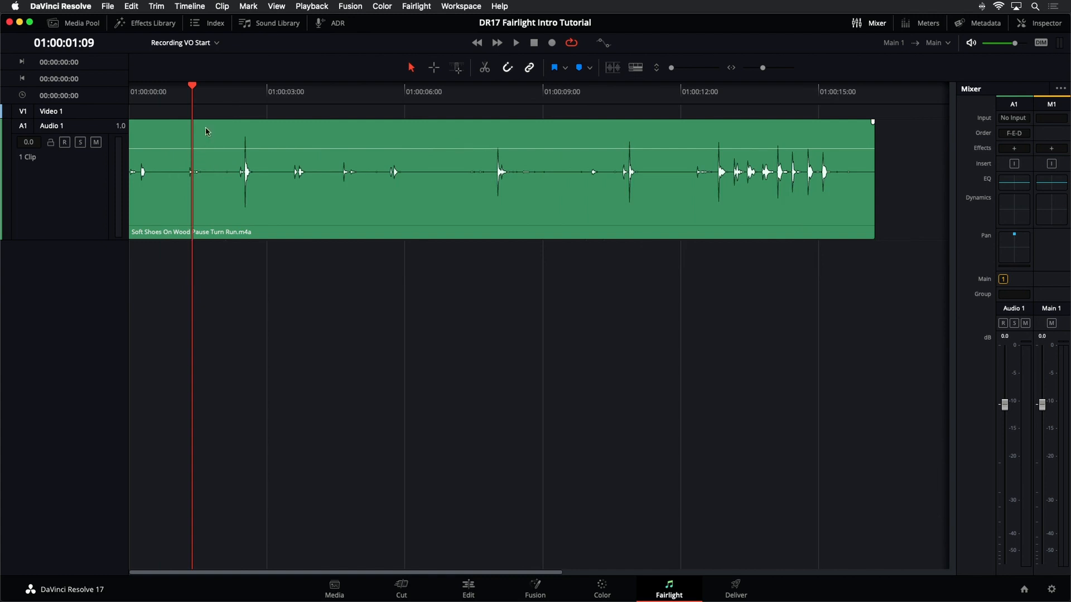
pyautogui.press('space')
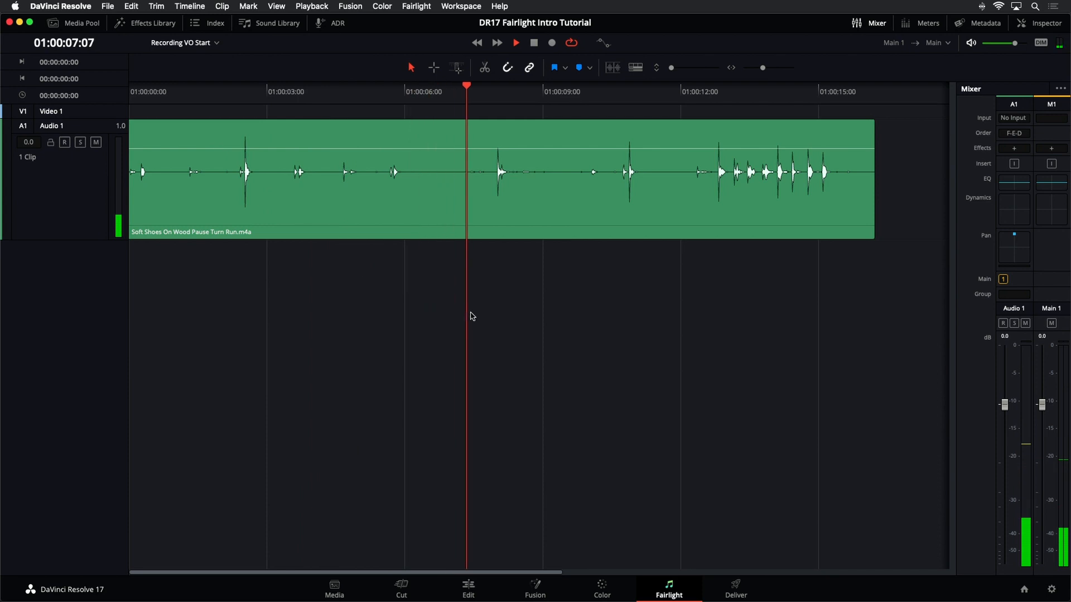
pyautogui.press('space')
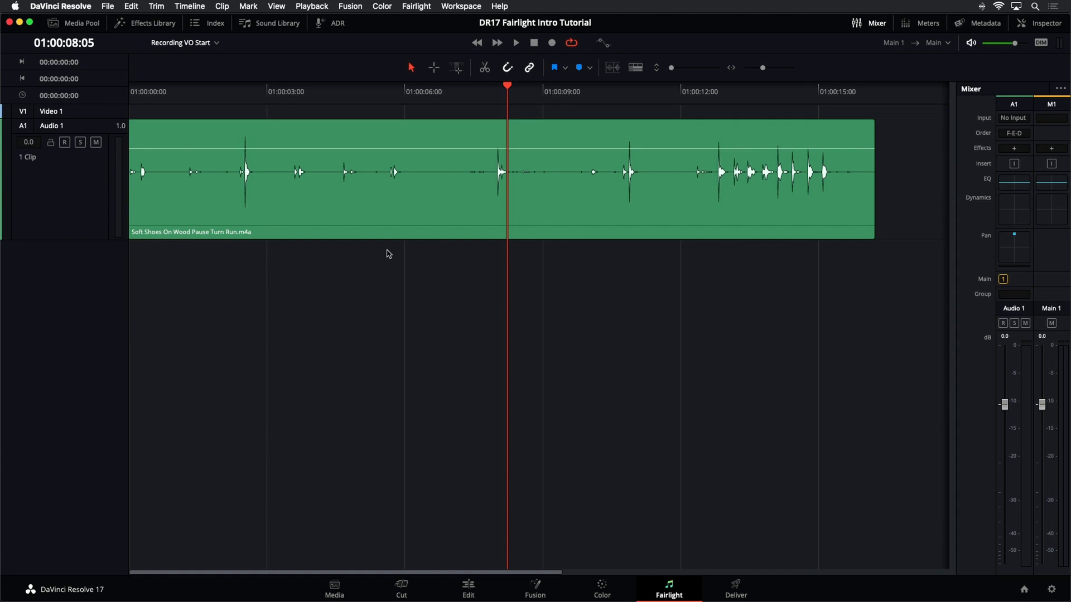
# Step: Add the Reverb effect to the Audio 1 track, move its window below the waveform and audition the Default preset
pyautogui.click(150, 26)
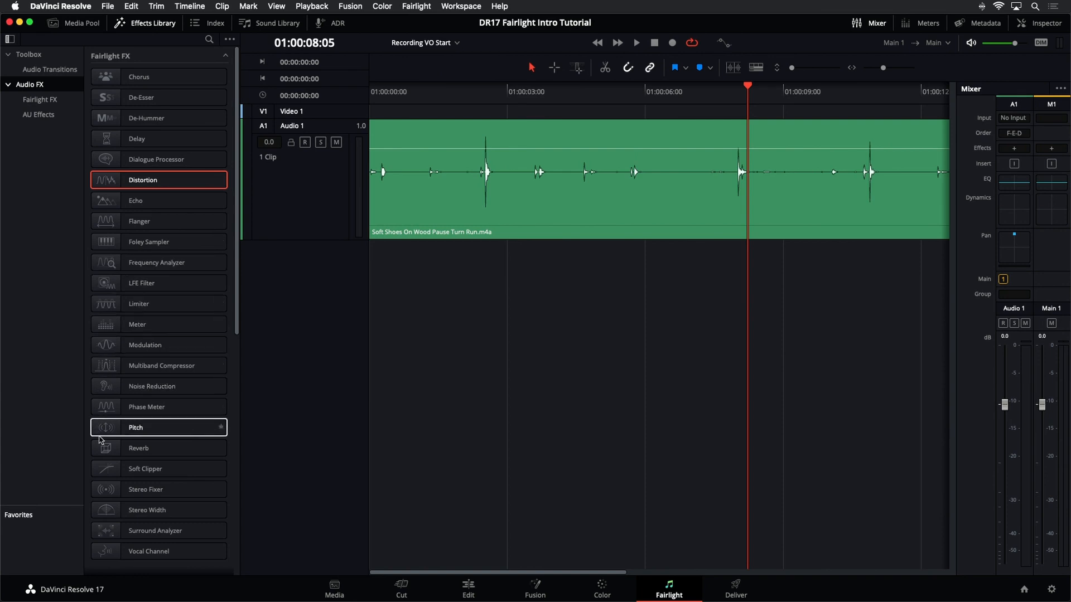
pyautogui.moveTo(128, 448); pyautogui.dragTo(321, 191)
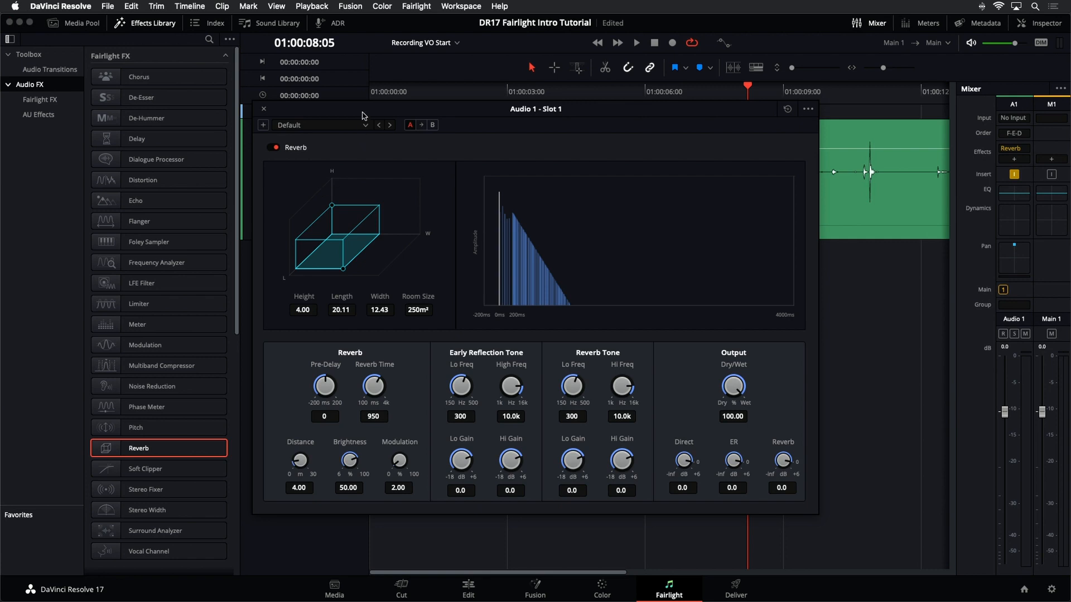
pyautogui.moveTo(363, 115); pyautogui.dragTo(447, 137)
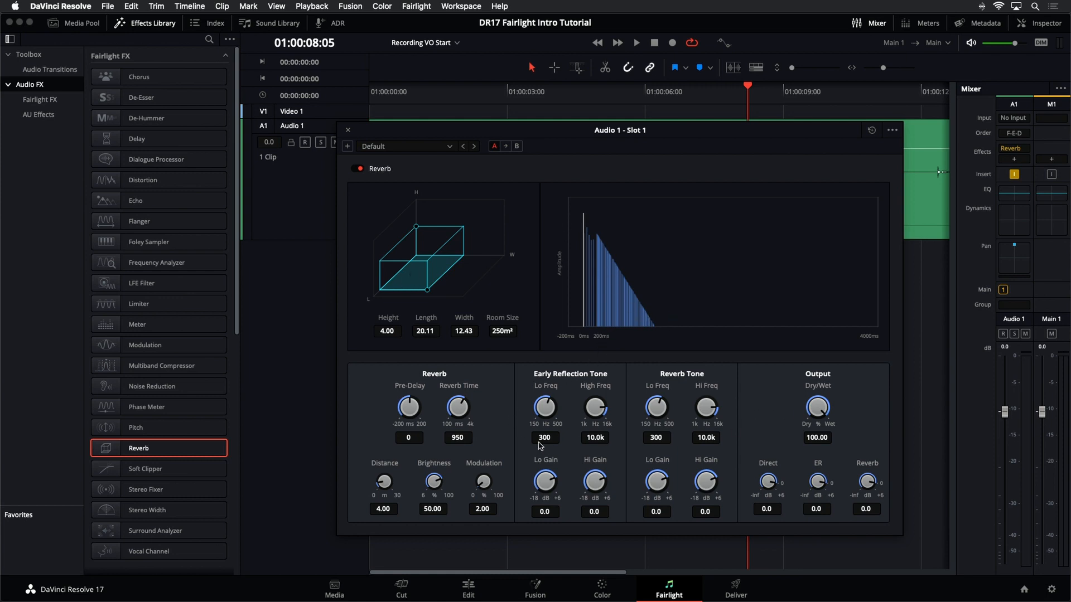
pyautogui.moveTo(502, 138); pyautogui.dragTo(524, 210)
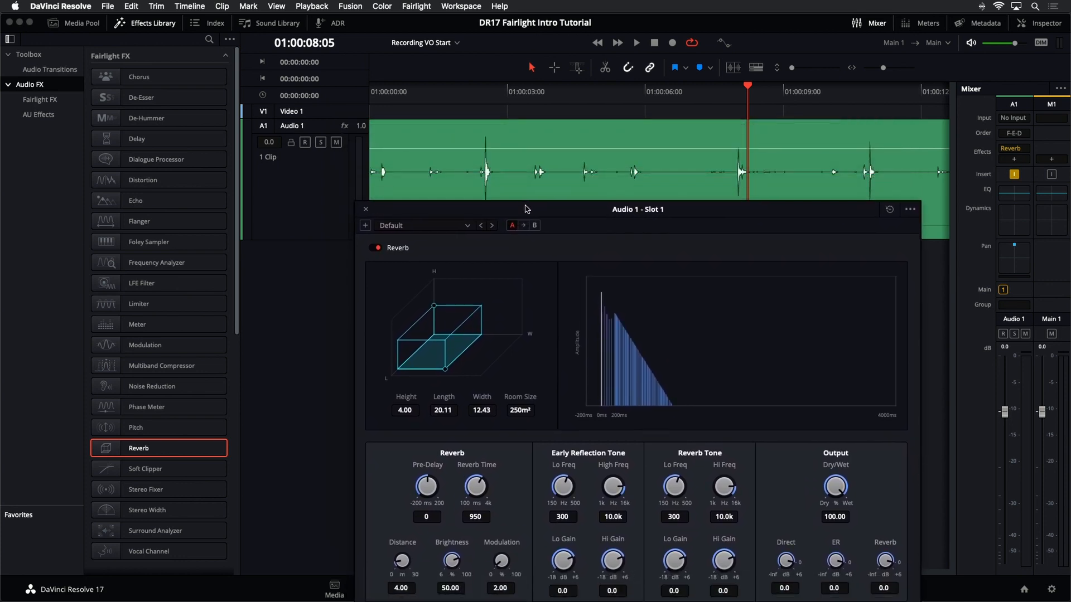
pyautogui.press('space')
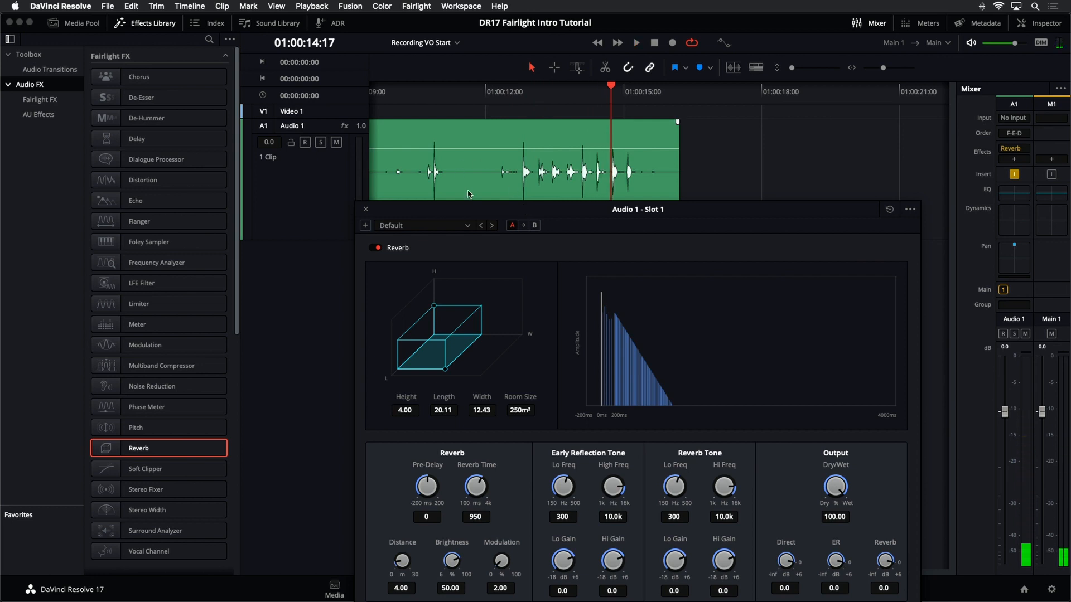
# Step: Audition the Bathroom preset of the Reverb effect on the footsteps
pyautogui.click(438, 229)
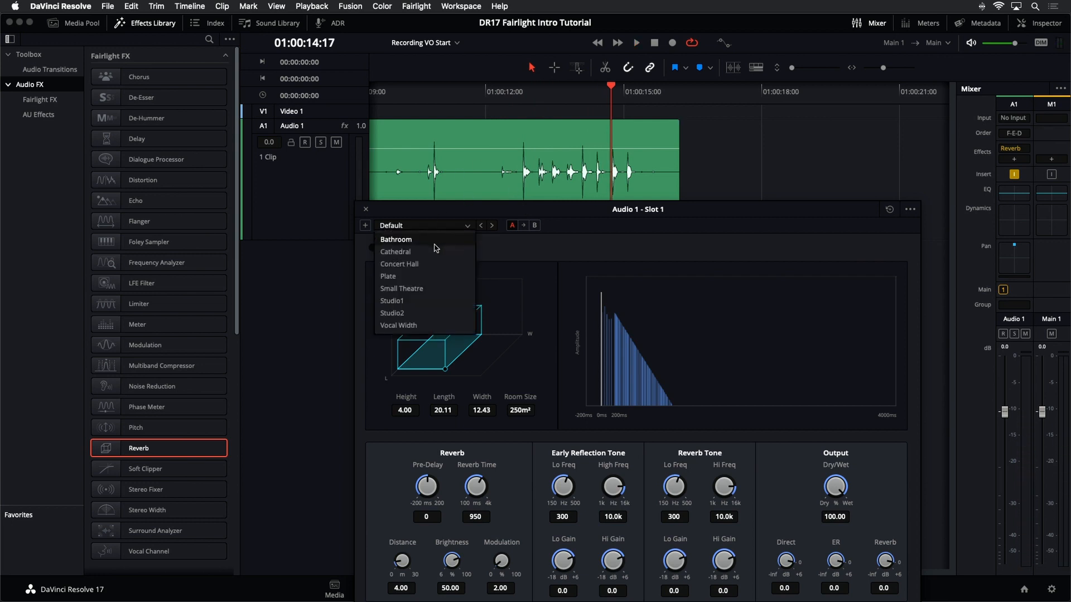
pyautogui.click(417, 241)
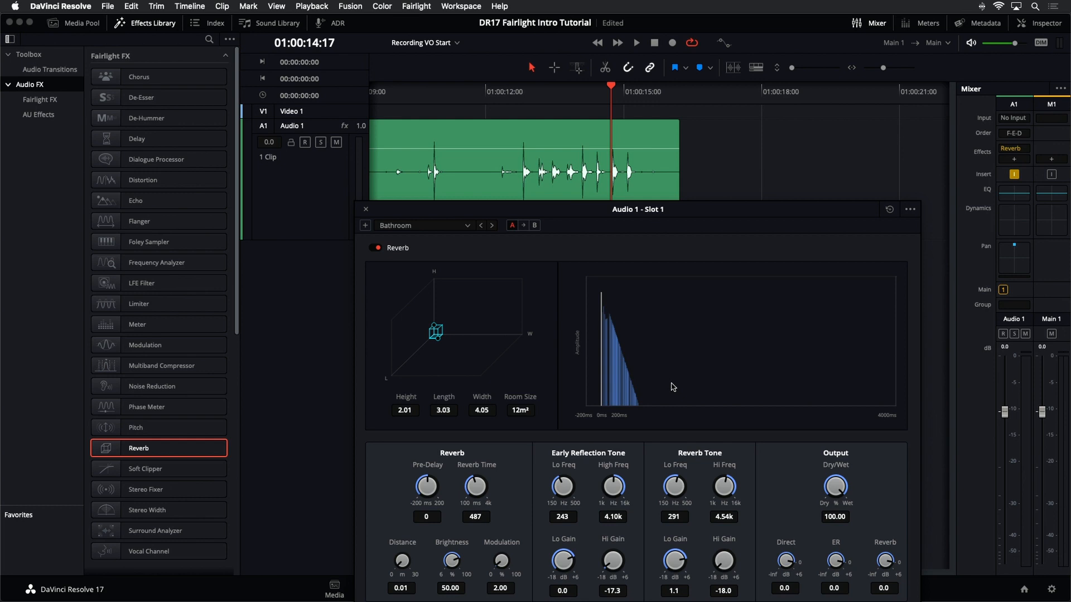
pyautogui.press('space')
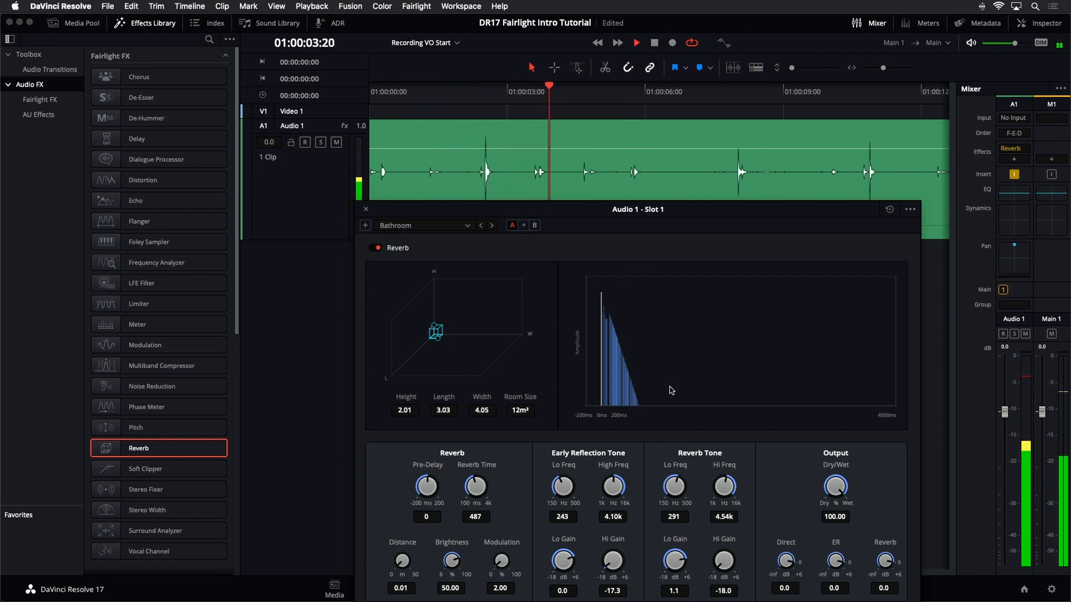
pyautogui.press('space')
# Step: Apply the Cathedral preset to the Audio 1 Reverb effect and play the footsteps through it
pyautogui.click(427, 225)
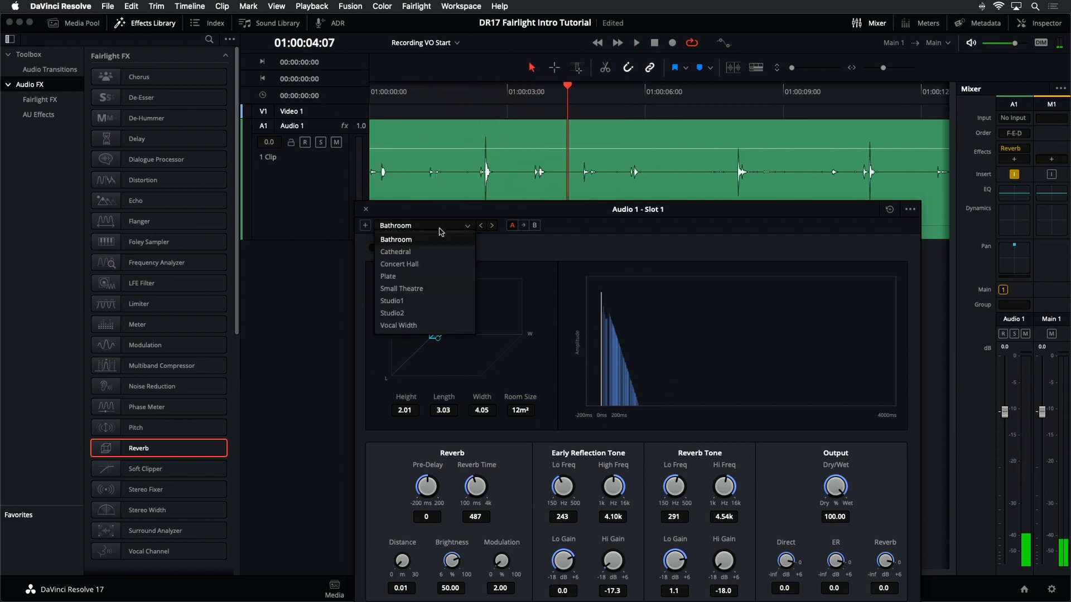
pyautogui.click(434, 253)
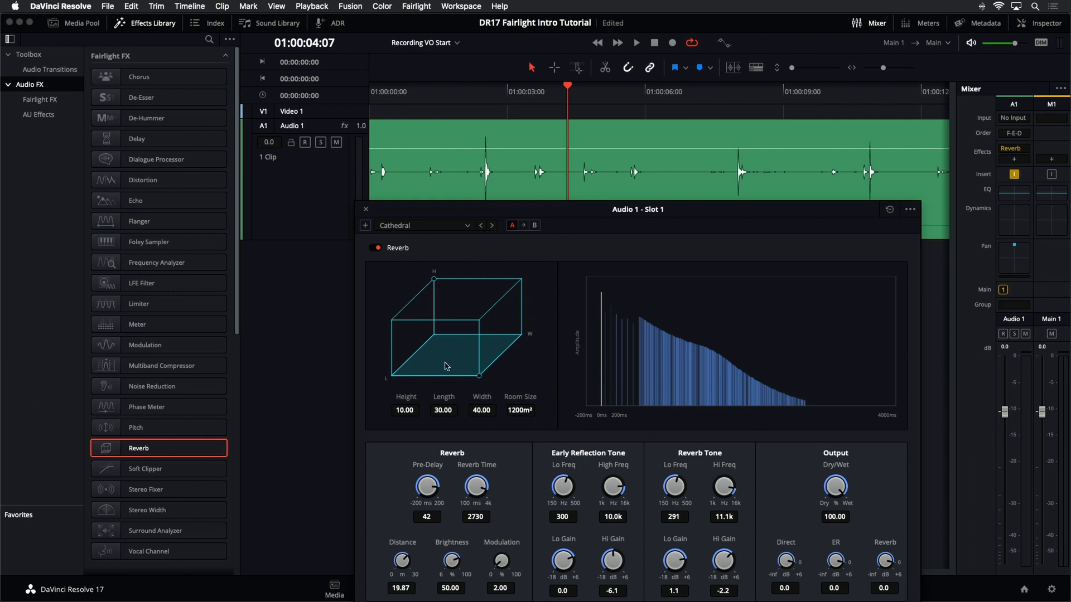
pyautogui.press('space')
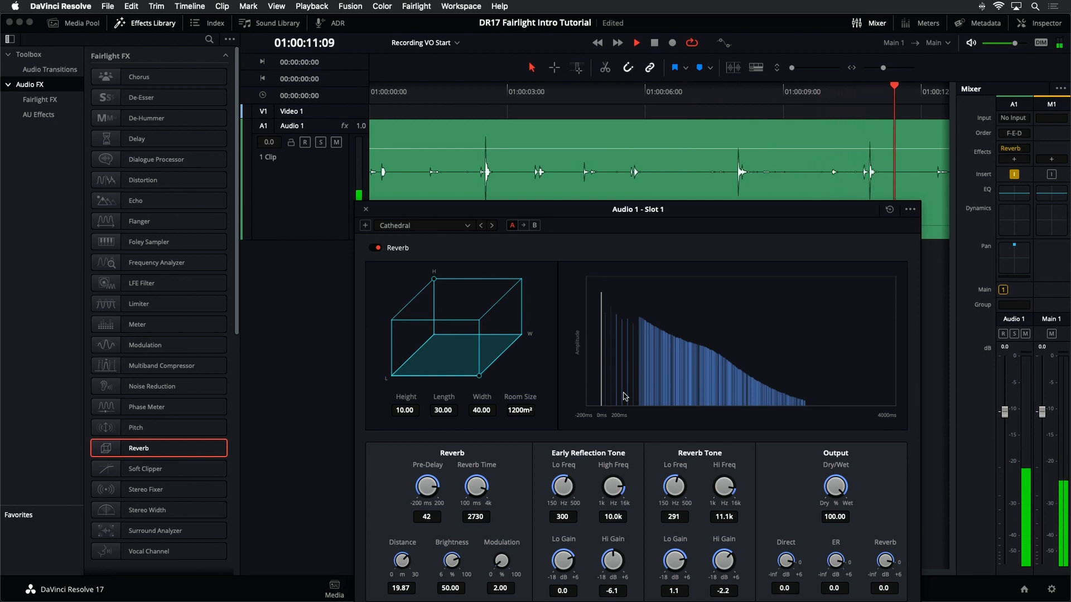
pyautogui.press('space')
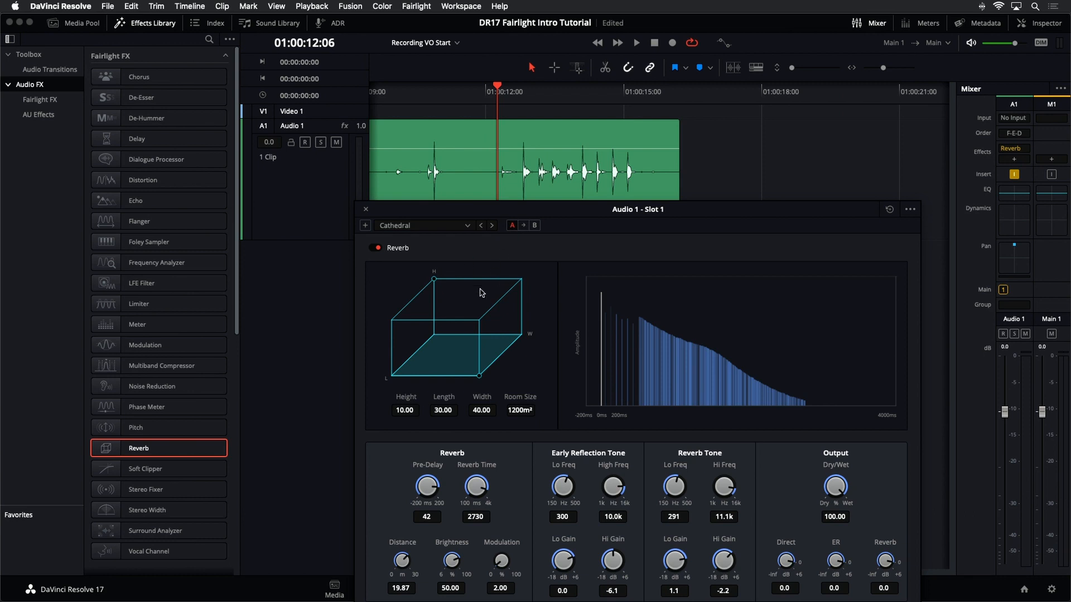
# Step: Apply the Studio2 preset to the Audio 1 Reverb effect and play the footsteps through it
pyautogui.click(467, 225)
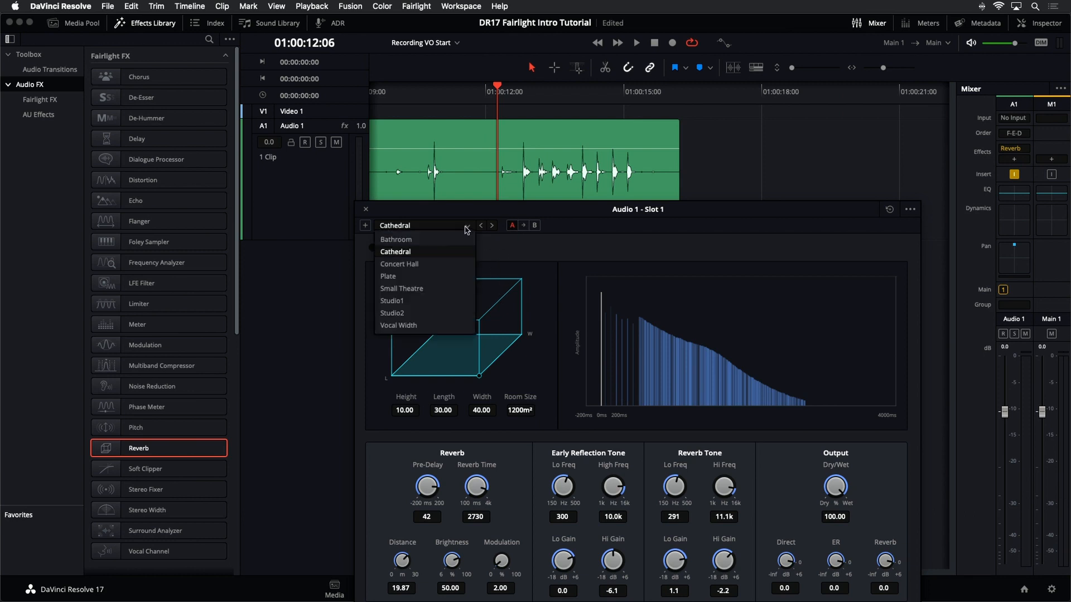
pyautogui.click(429, 313)
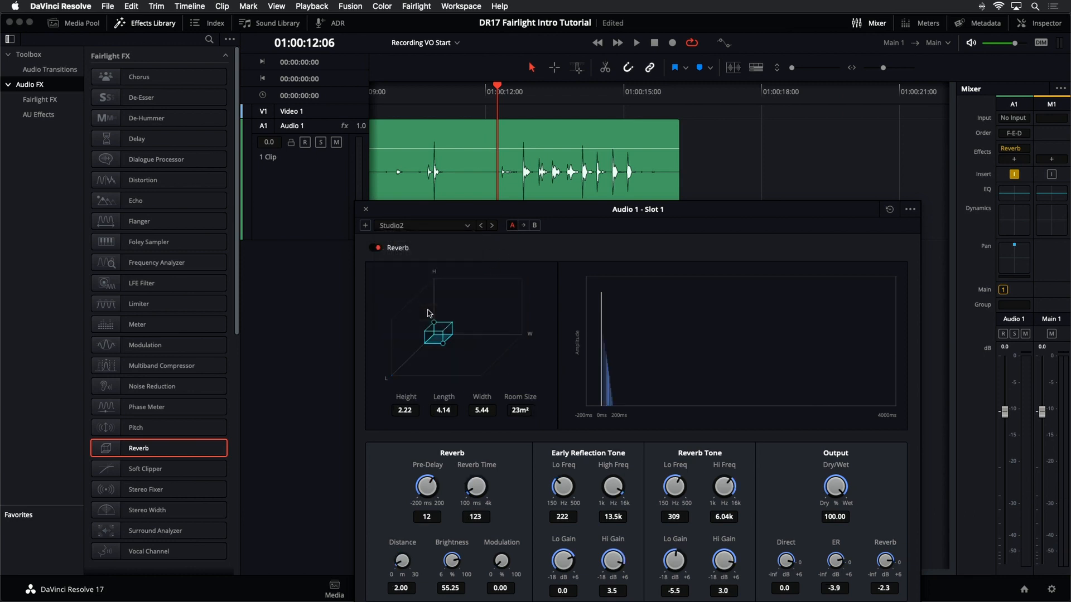
pyautogui.press('space')
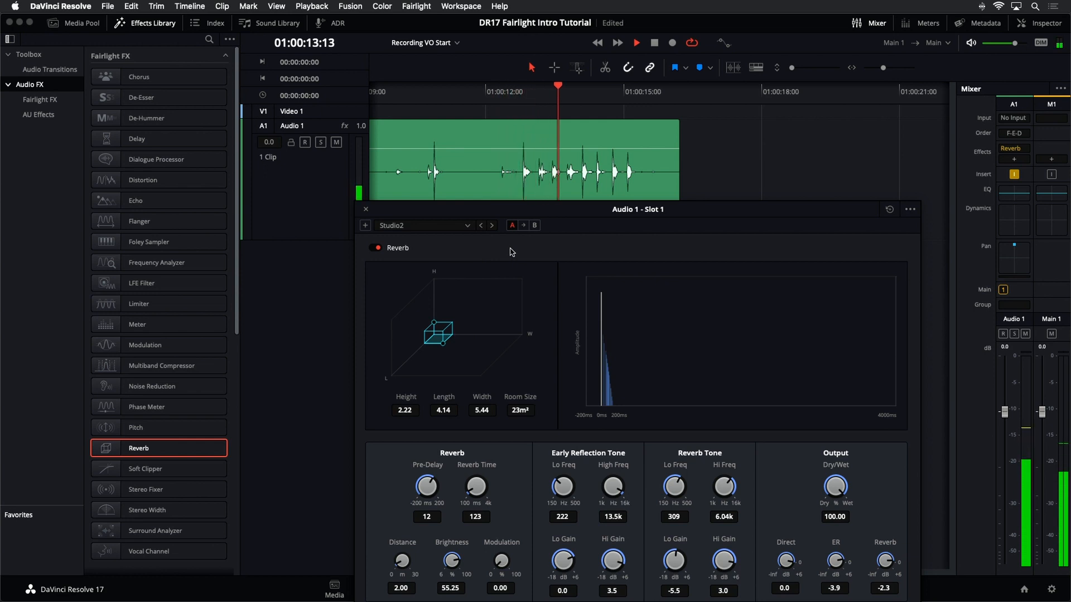
pyautogui.press('space')
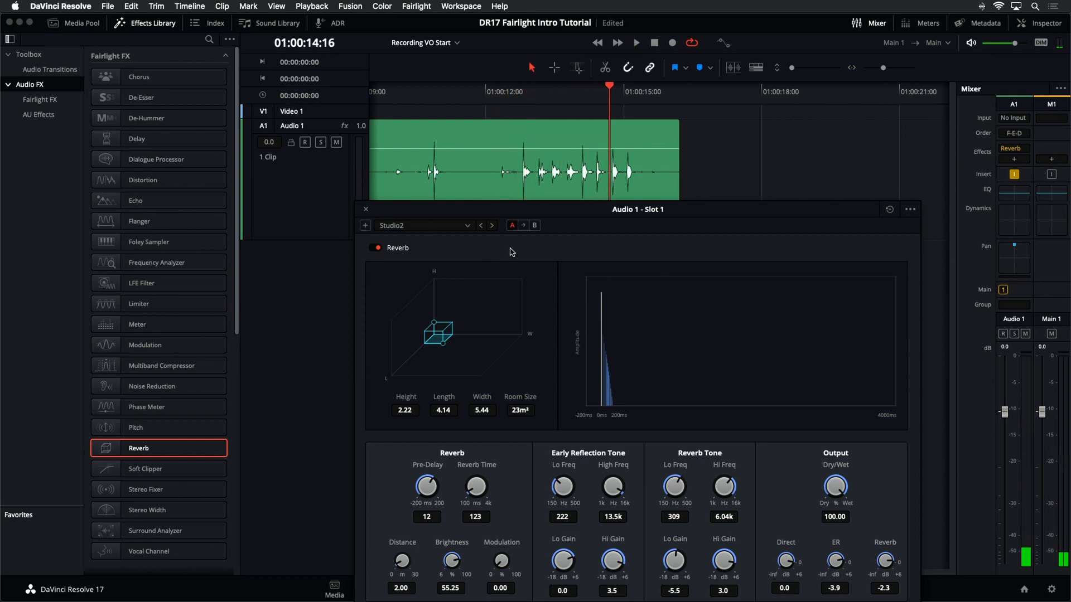
# Step: Move the Reverb window up until all its controls are visible, and look up the DaVinci Resolve Reference Manual entry in the help options
pyautogui.moveTo(488, 216); pyautogui.dragTo(502, 166)
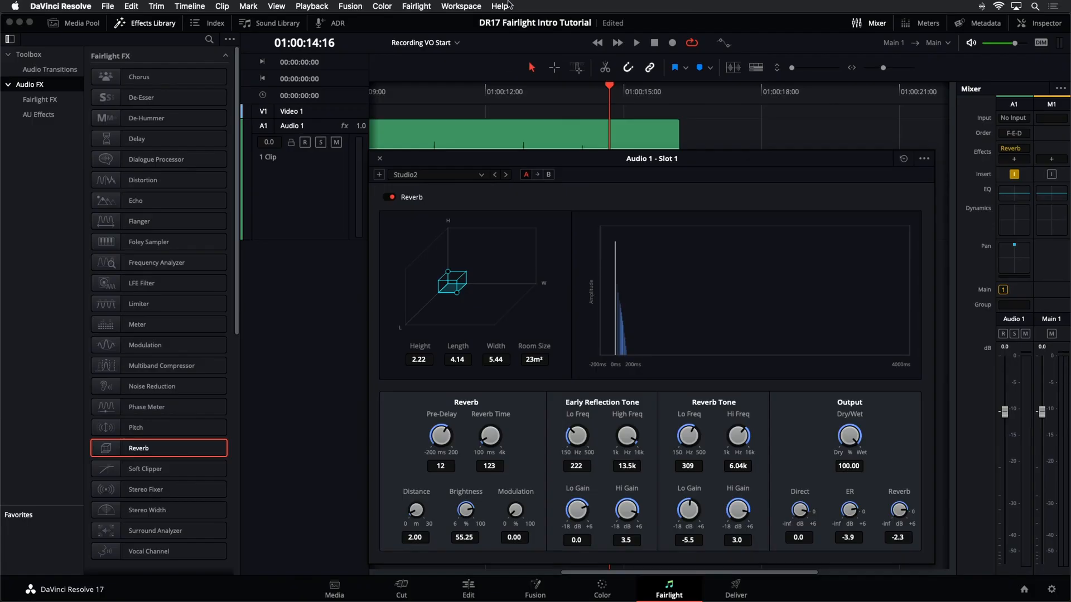
pyautogui.click(509, 6)
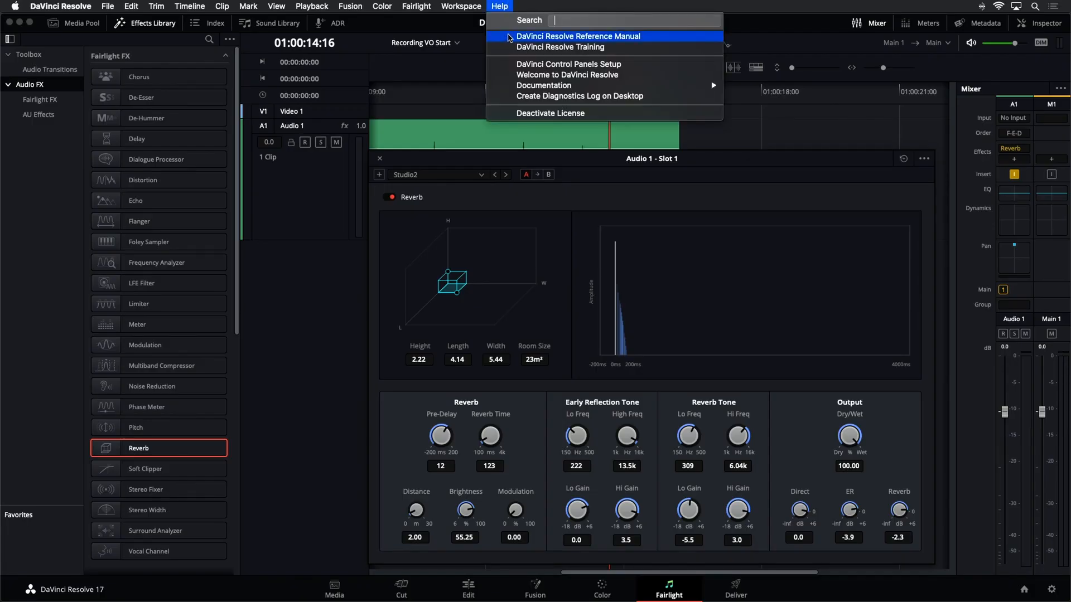
pyautogui.click(447, 87)
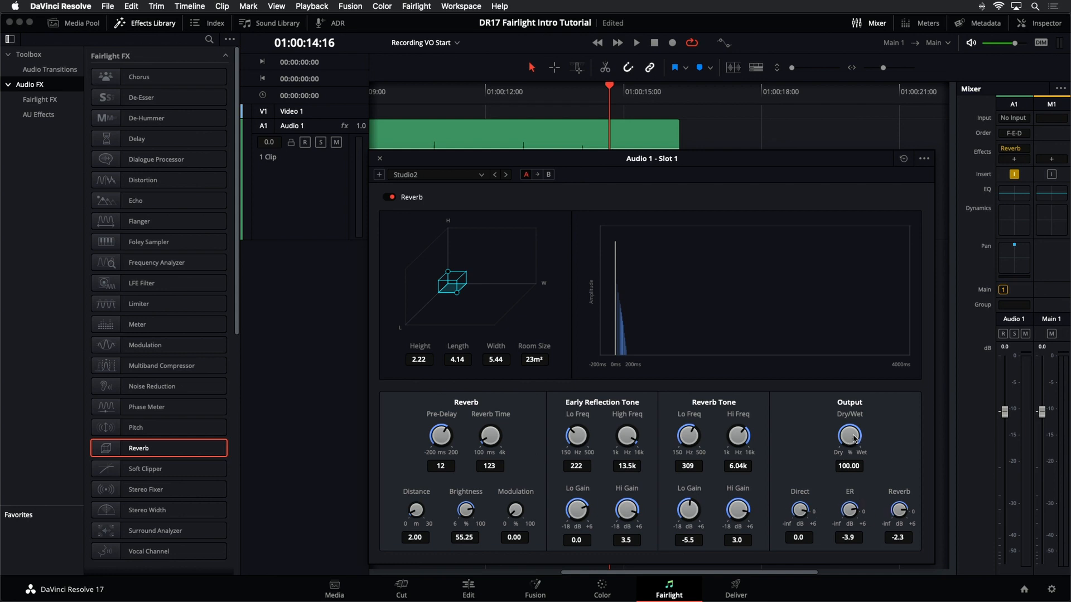
# Step: Load the Cathedral reverb preset and adjust its output levels to Direct -1.4, ER -2.7 and Reverb -8.2
pyautogui.moveTo(810, 437); pyautogui.dragTo(866, 482)
pyautogui.click(474, 175)
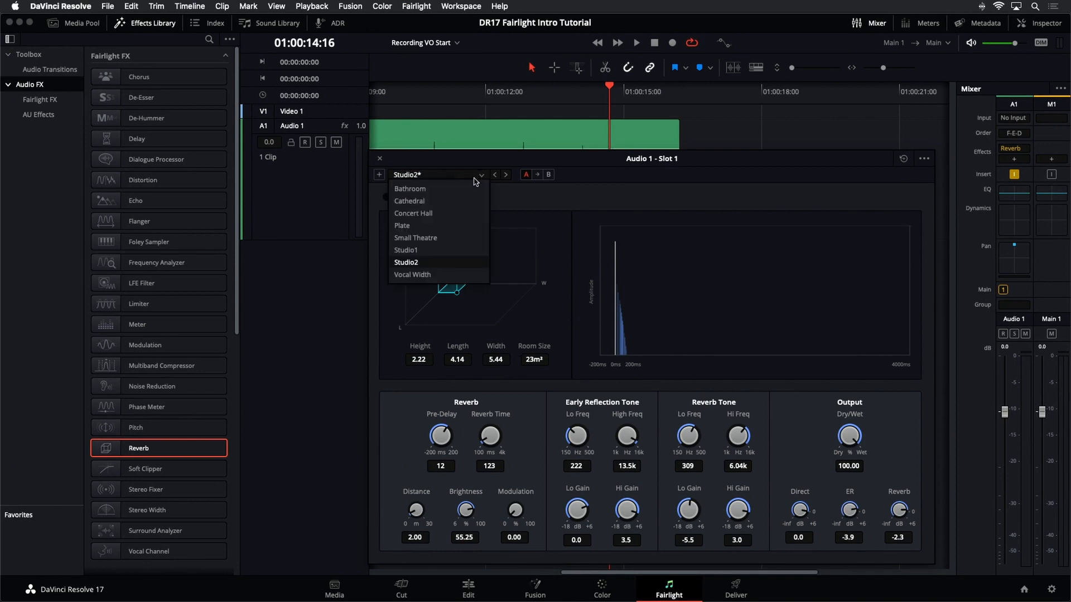
pyautogui.click(471, 201)
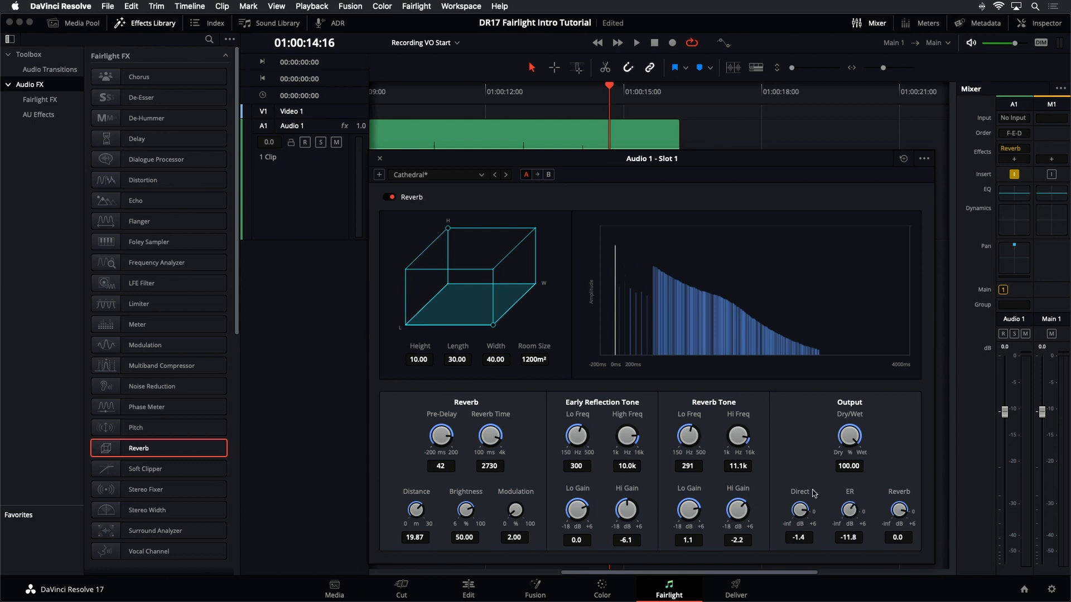
pyautogui.moveTo(899, 511); pyautogui.dragTo(869, 512)
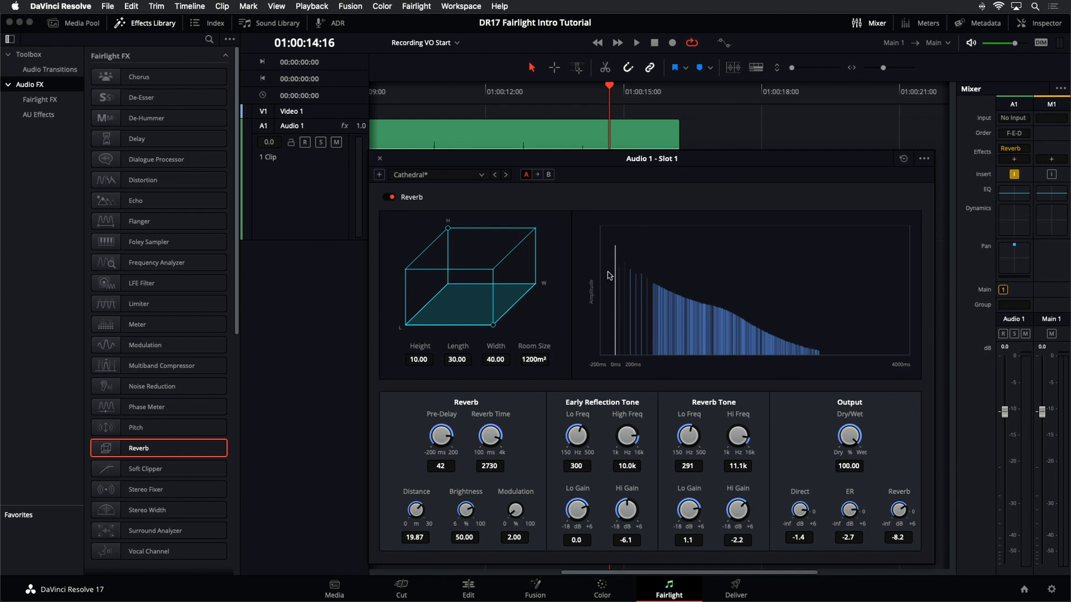
# Step: Reload the Cathedral preset to restore its original reverb output levels
pyautogui.click(471, 180)
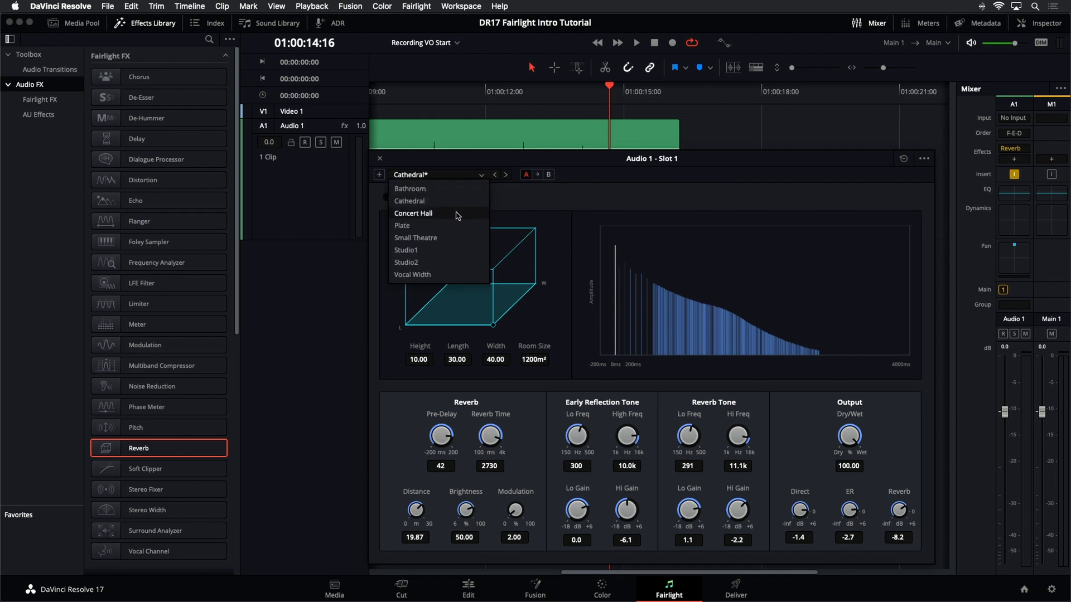
pyautogui.click(441, 201)
pyautogui.click(446, 179)
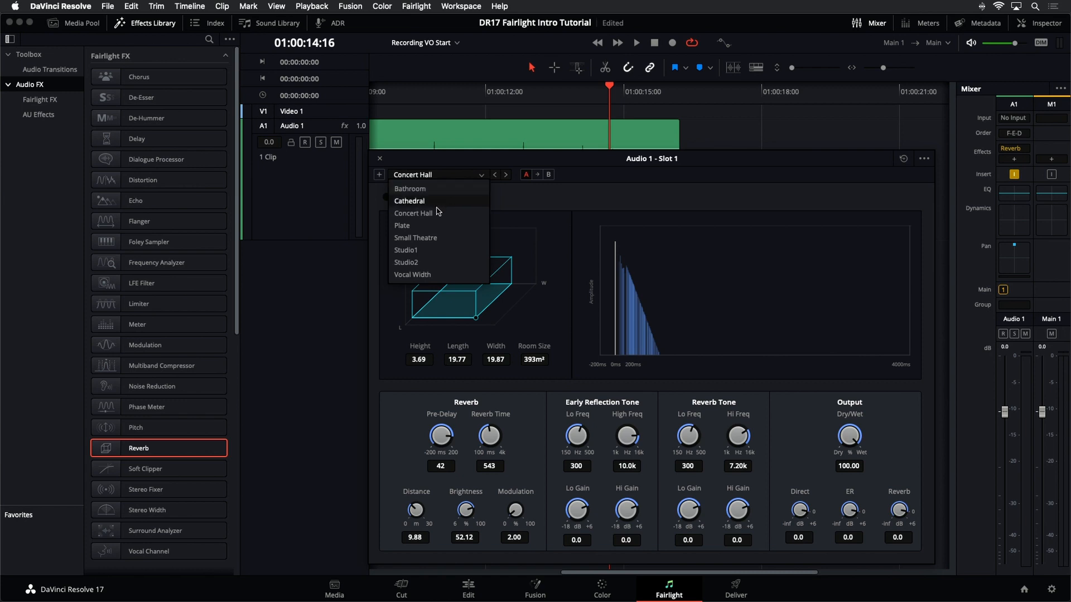
pyautogui.click(436, 202)
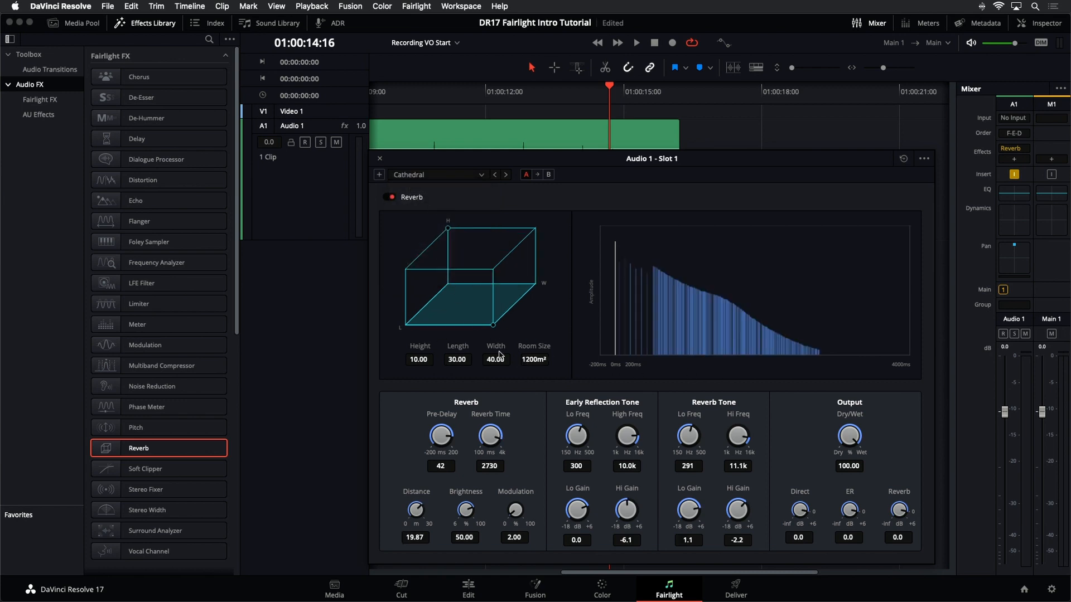
# Step: Switch the Audio 1 Reverb effect to the Studio2 preset and close its window
pyautogui.click(438, 179)
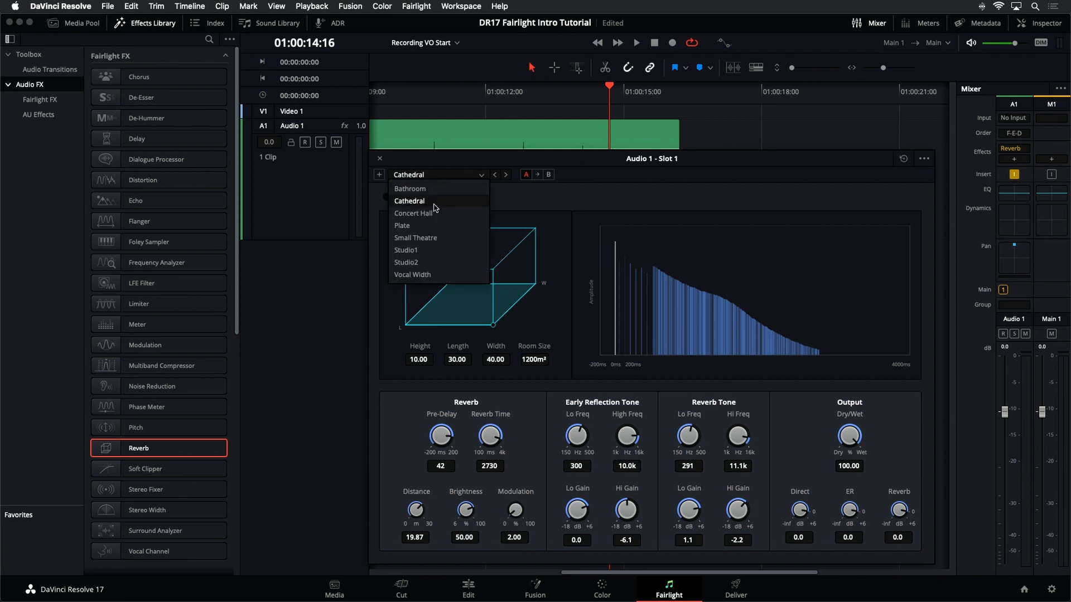
pyautogui.click(429, 263)
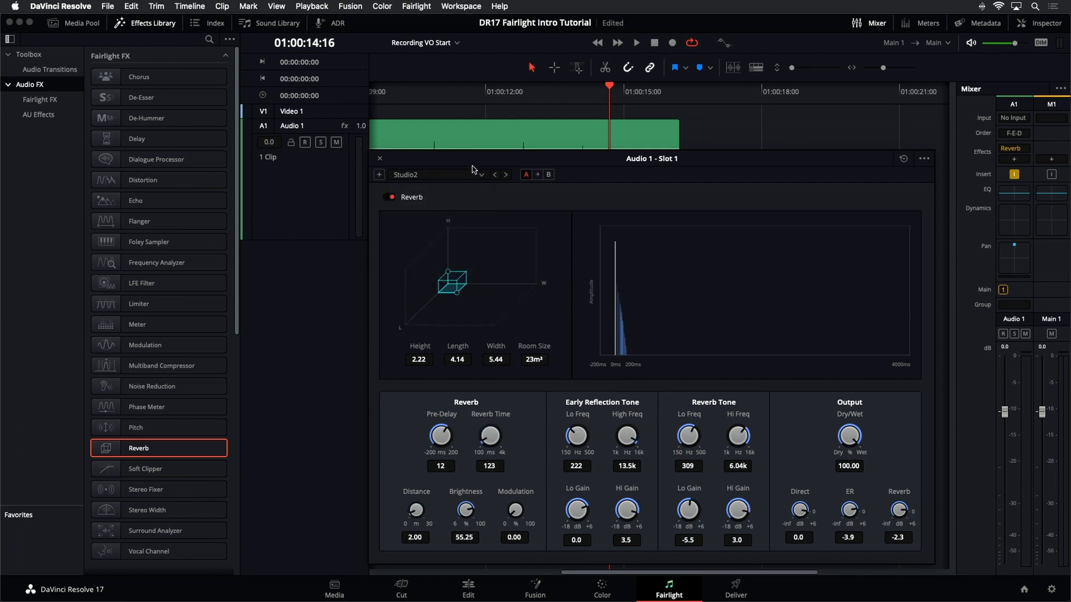
pyautogui.click(380, 160)
# Step: Play the final run of footsteps, raise the clip's volume line slightly, and replay the clip from its start
pyautogui.click(547, 101)
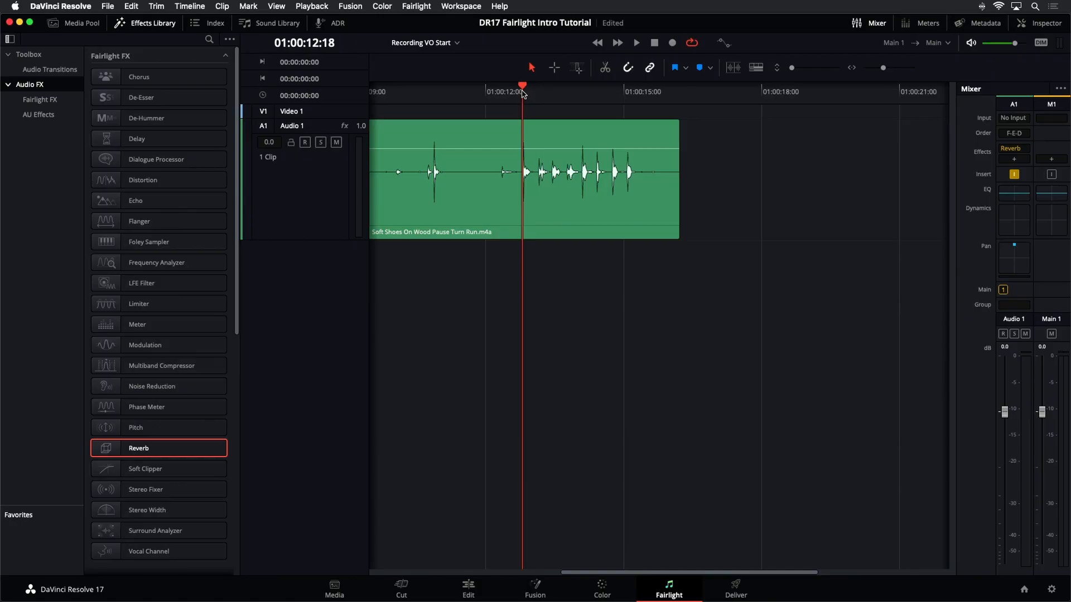
pyautogui.press('space')
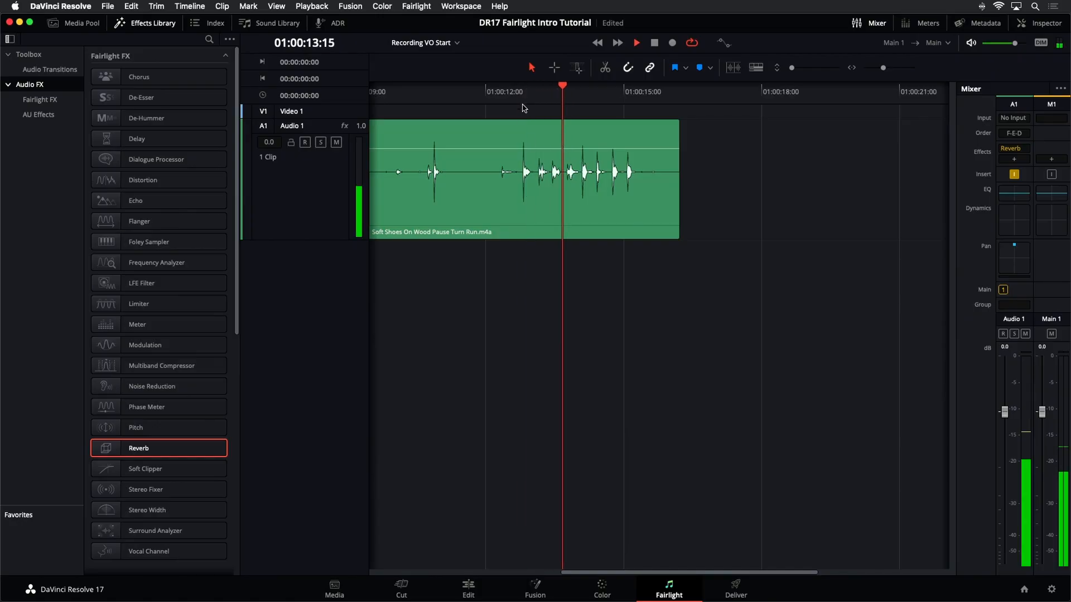
pyautogui.moveTo(534, 149); pyautogui.dragTo(534, 145)
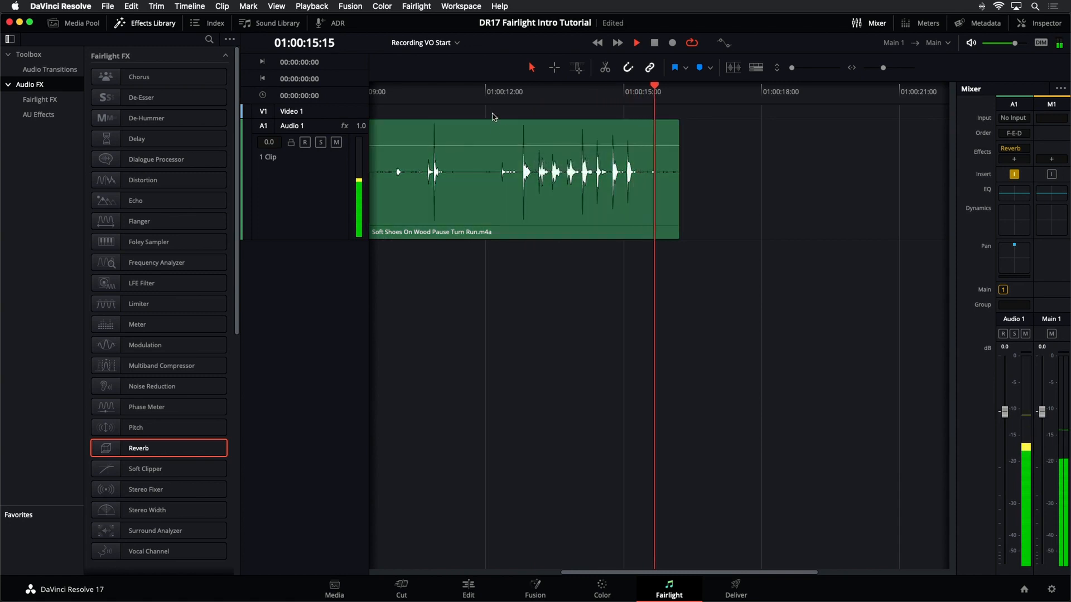
pyautogui.press('space')
pyautogui.press('space')
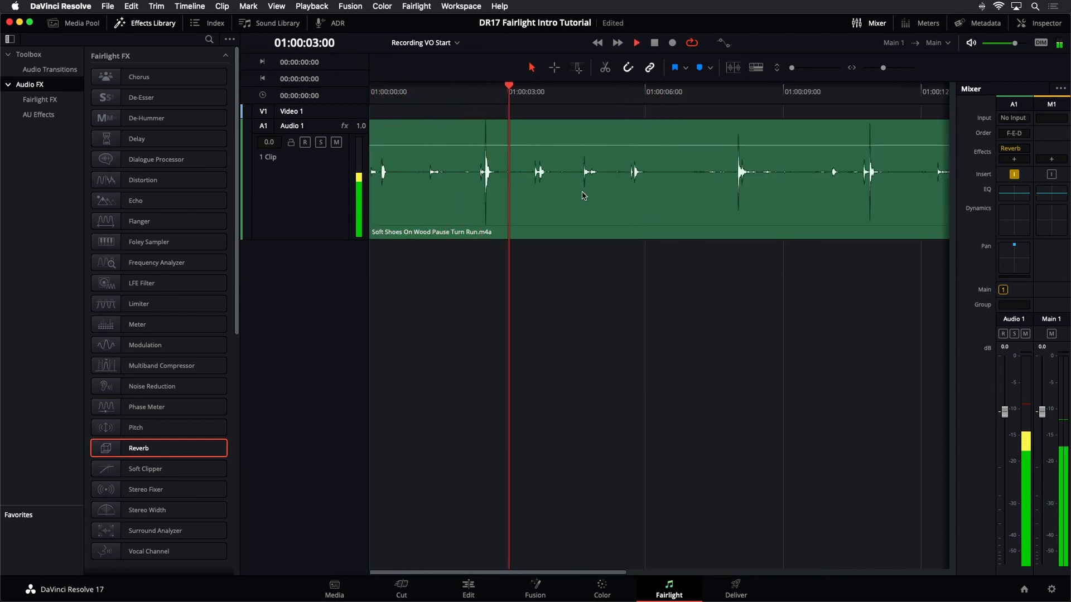
pyautogui.press('space')
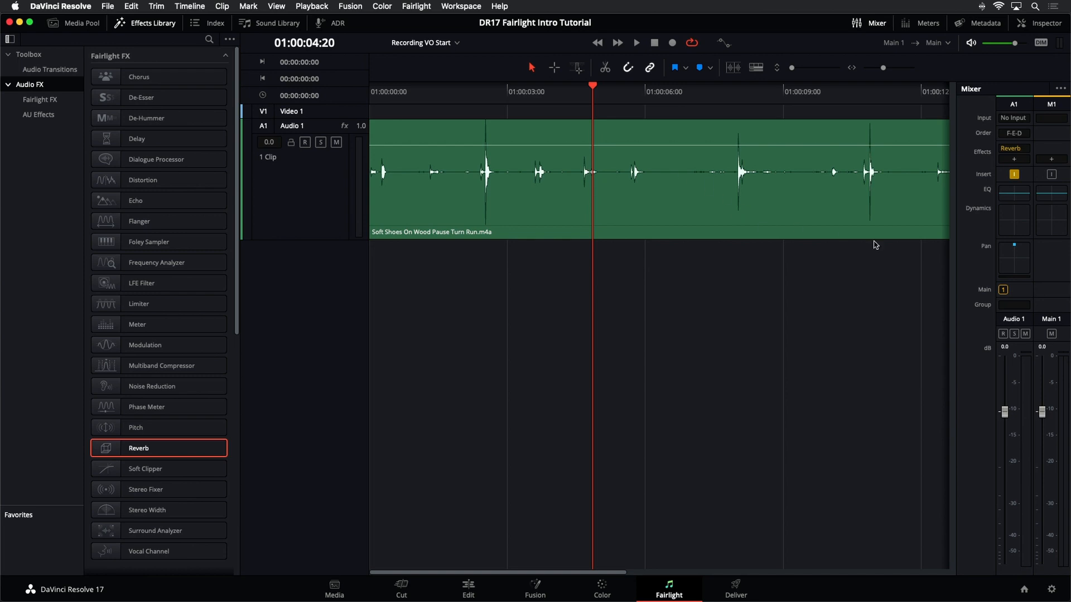
# Step: Open the Audio 1 equalizer, enable Band 6 as a high-cut at 3k7, and raise the overall gain to 9.7 during playback
pyautogui.click(1015, 194)
pyautogui.moveTo(722, 166); pyautogui.dragTo(747, 161)
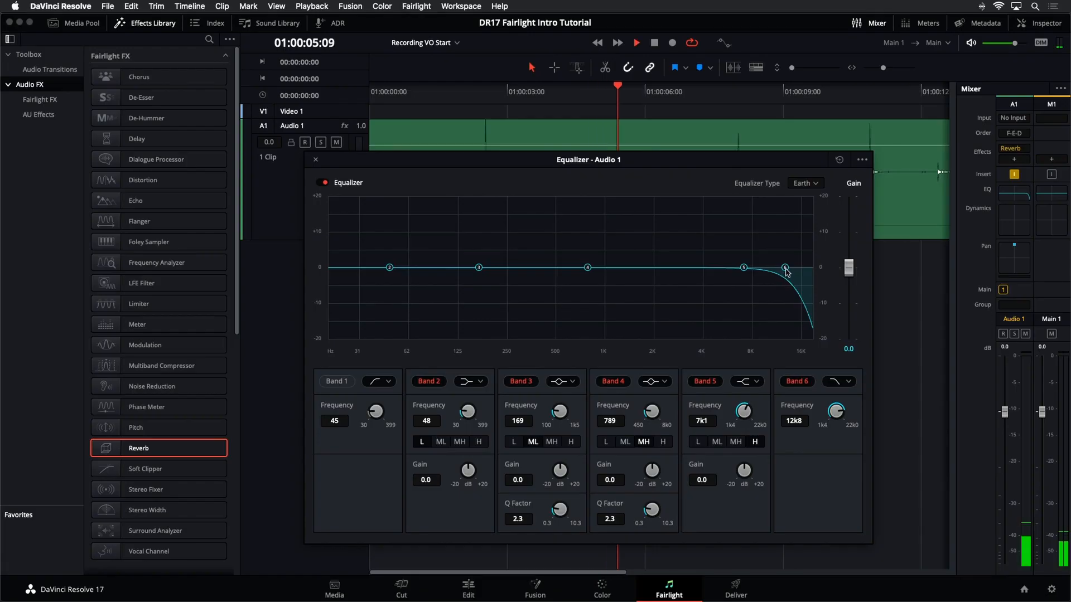
pyautogui.moveTo(787, 272); pyautogui.dragTo(698, 258)
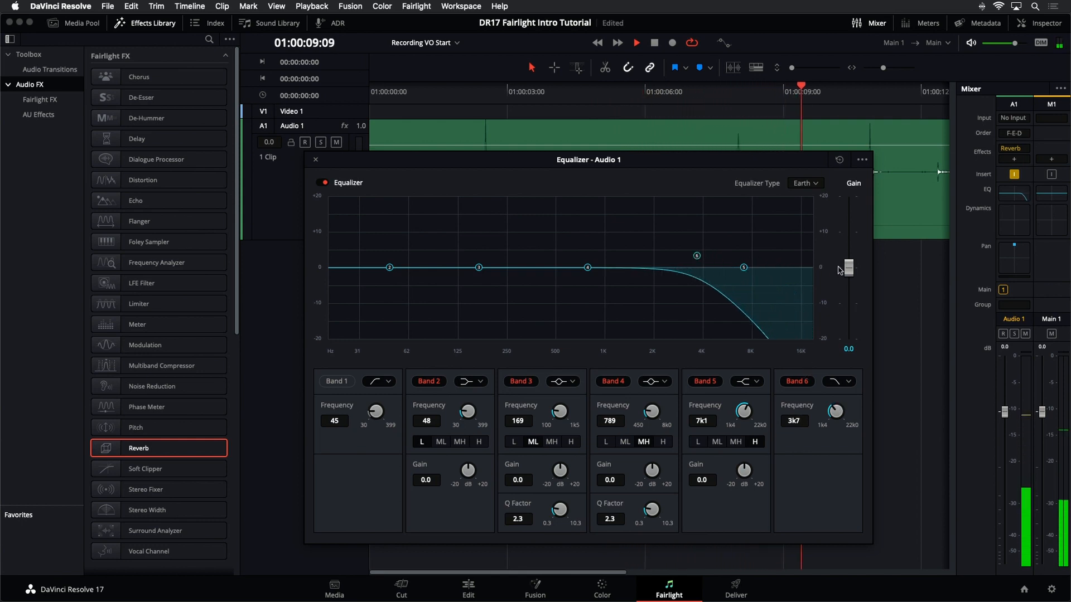
pyautogui.moveTo(847, 268); pyautogui.dragTo(847, 234)
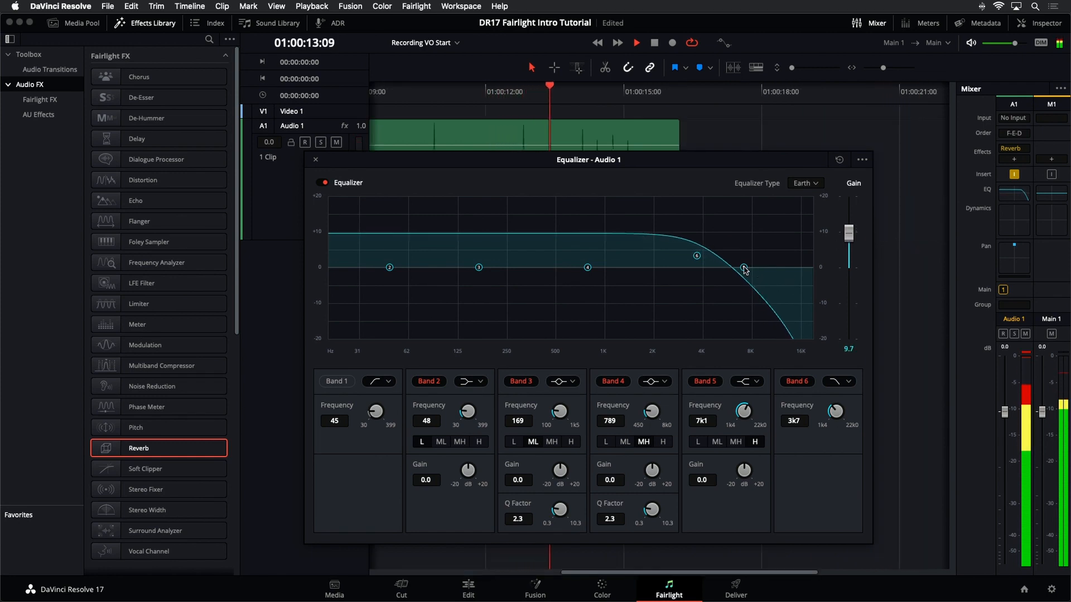
# Step: Shift equalizer Band 5 to 5k5 with +0.5 gain and lower the Band 6 high-cut frequency to 119 while listening
pyautogui.moveTo(744, 267); pyautogui.dragTo(505, 232)
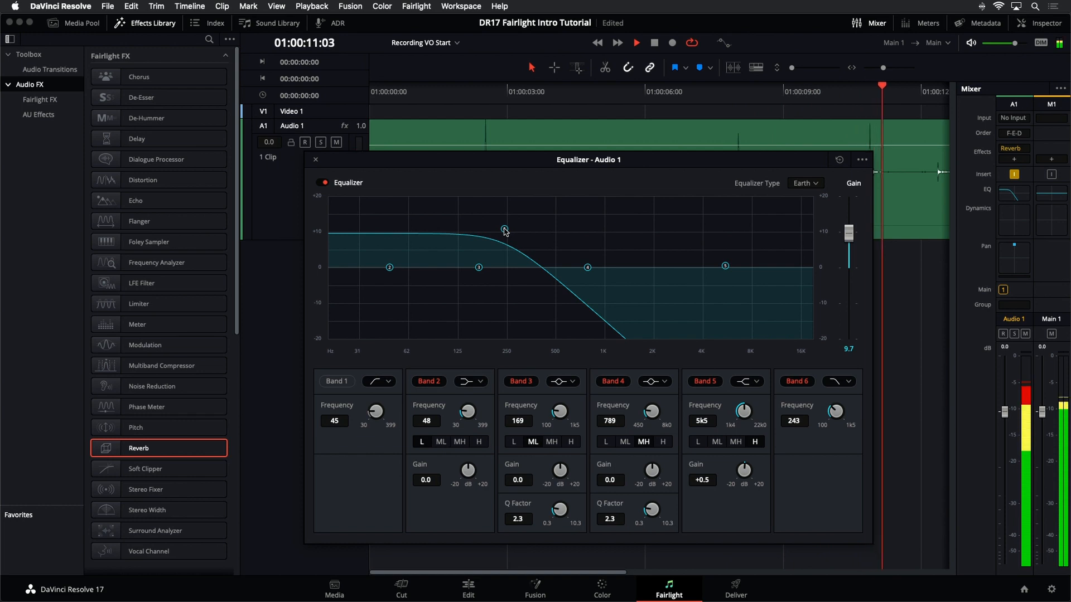
pyautogui.moveTo(505, 232); pyautogui.dragTo(505, 231)
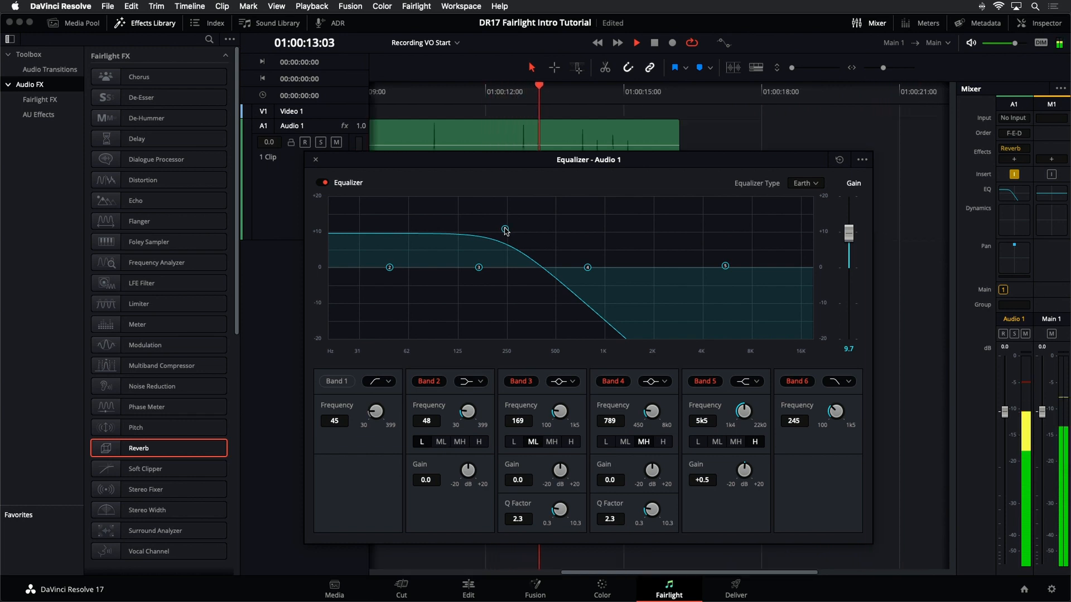
pyautogui.moveTo(506, 232); pyautogui.dragTo(455, 232)
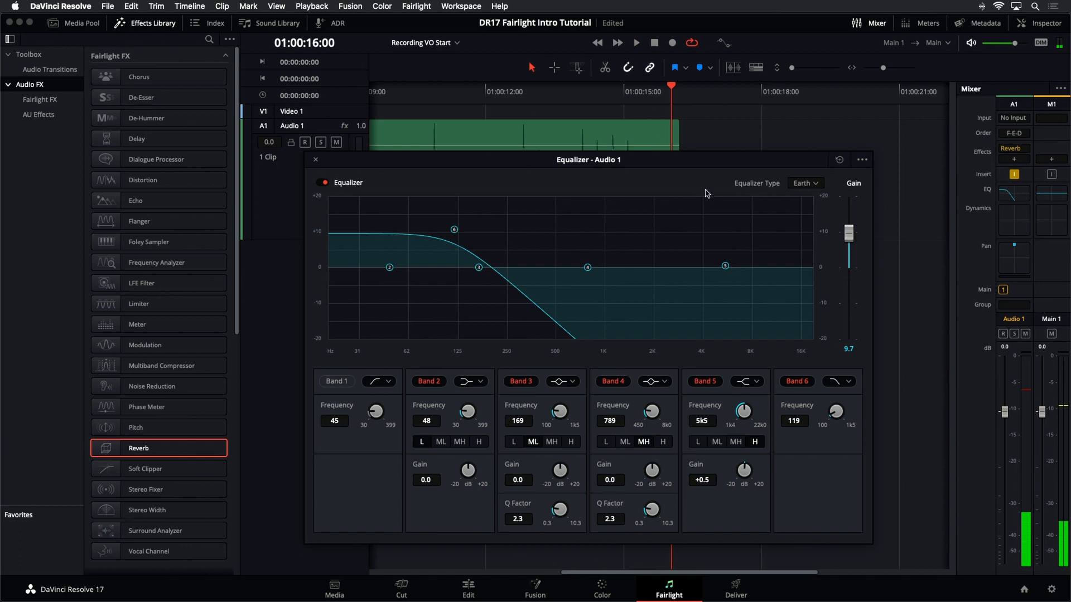
# Step: Move the equalizer window below the waveform, and change the Audio 1 Reverb effect to the Cathedral preset, closing its window
pyautogui.moveTo(523, 158); pyautogui.dragTo(589, 241)
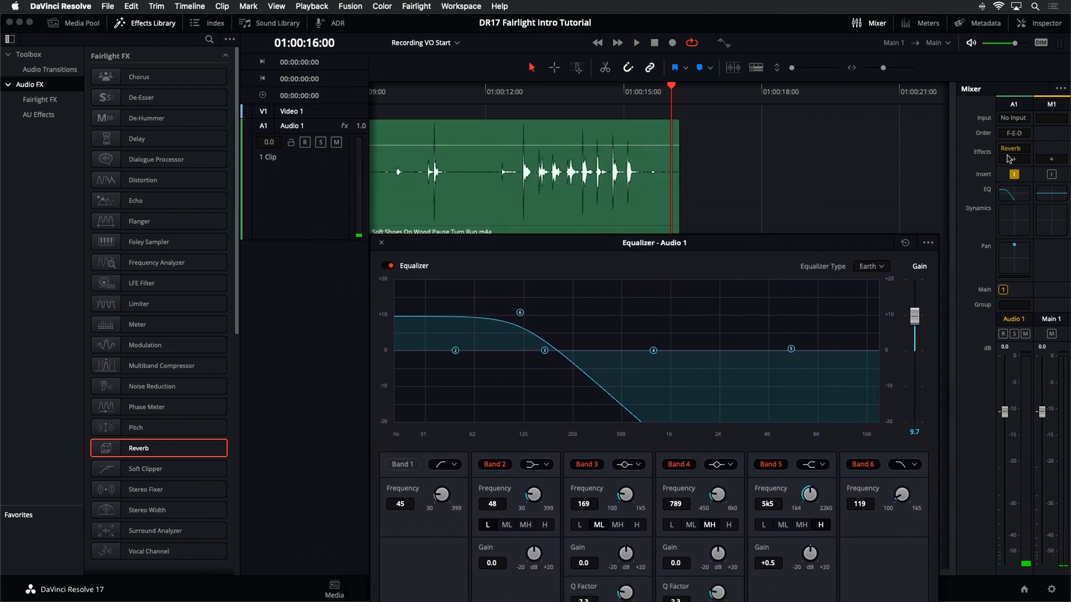
pyautogui.moveTo(1018, 150); pyautogui.dragTo(1016, 149)
pyautogui.click(482, 175)
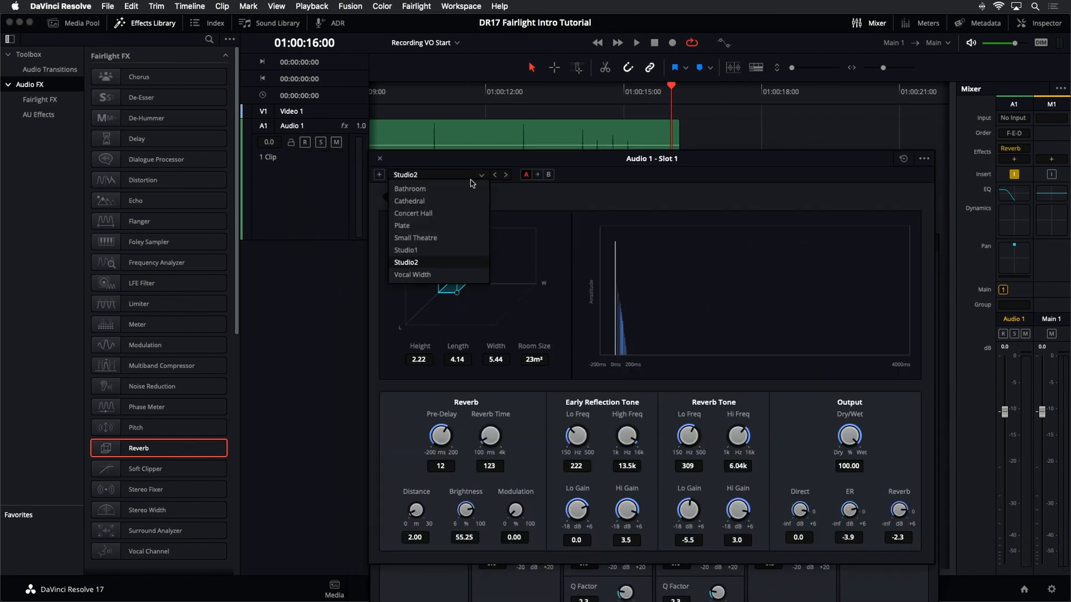
pyautogui.click(465, 202)
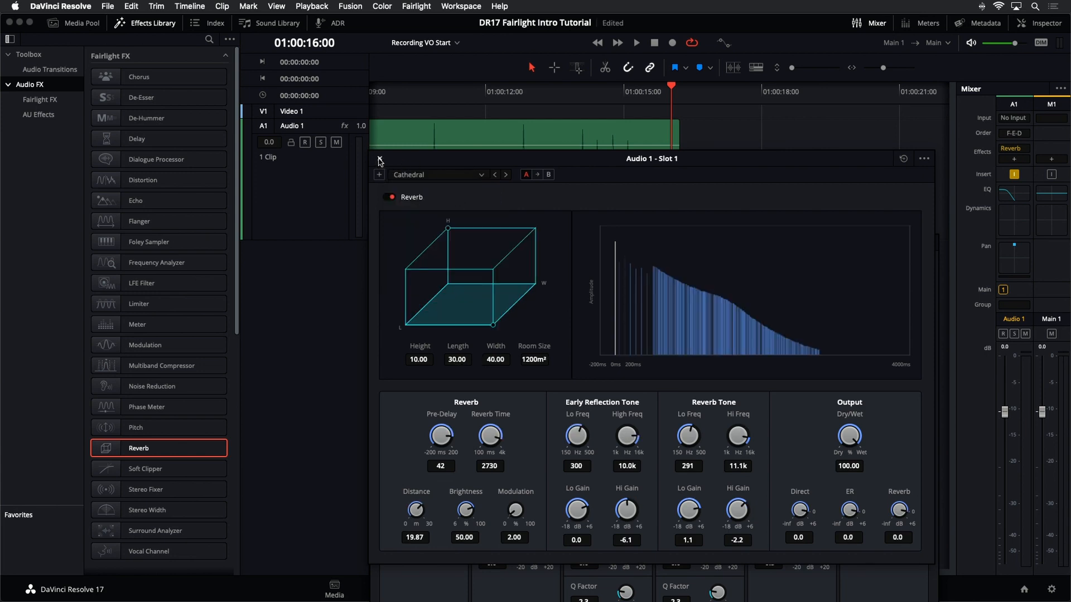
pyautogui.click(380, 159)
# Step: Move the equalizer window up, play the footsteps from the timeline start, and set the Band 6 high-cut frequency to 391
pyautogui.moveTo(620, 244); pyautogui.dragTo(620, 194)
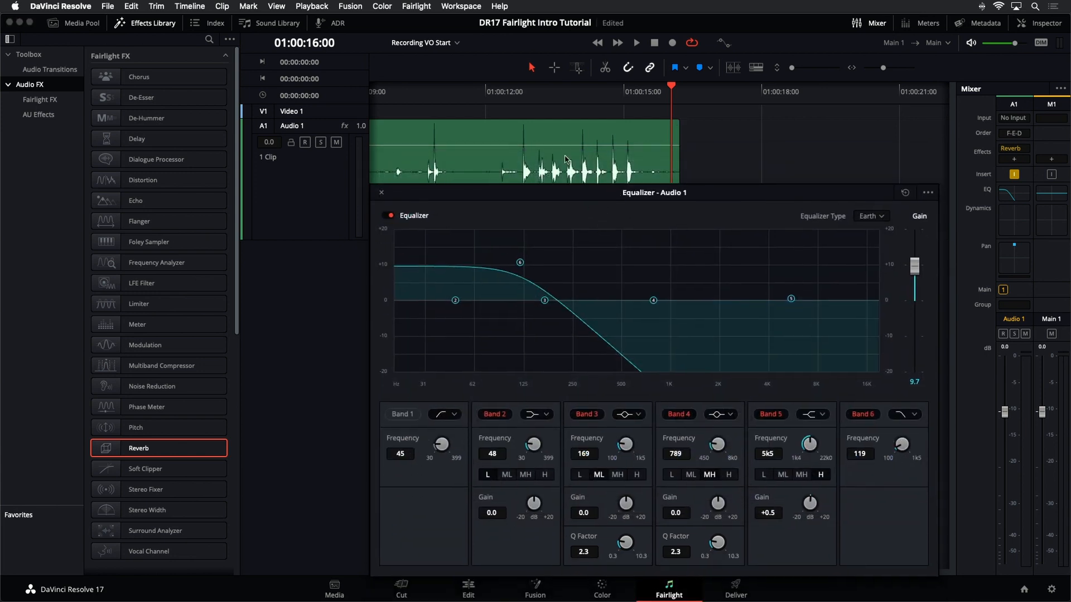
pyautogui.press('Home')
pyautogui.press('space')
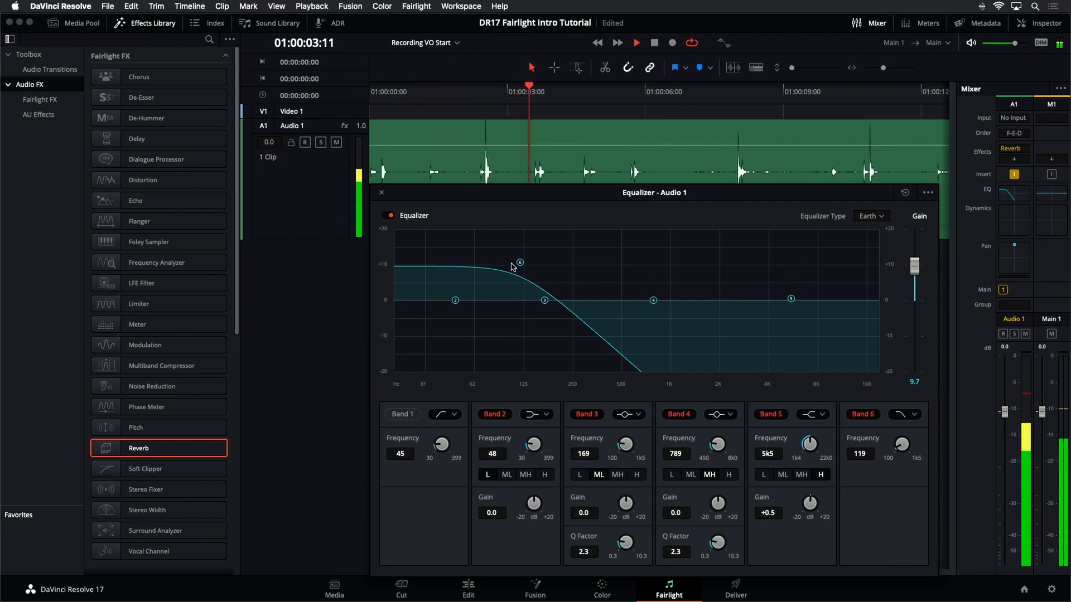
pyautogui.moveTo(518, 263); pyautogui.dragTo(604, 268)
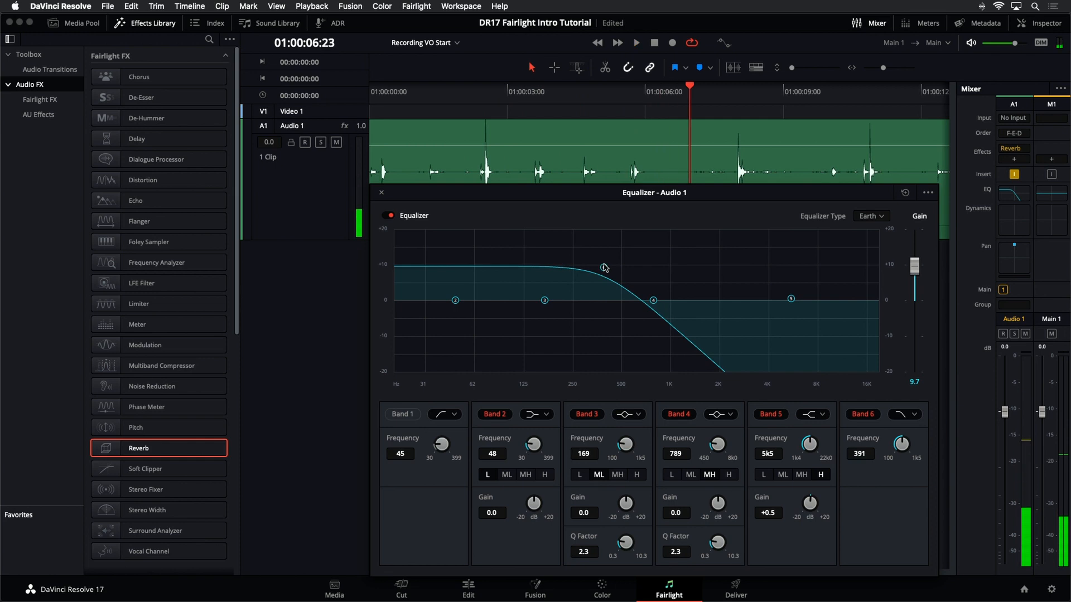